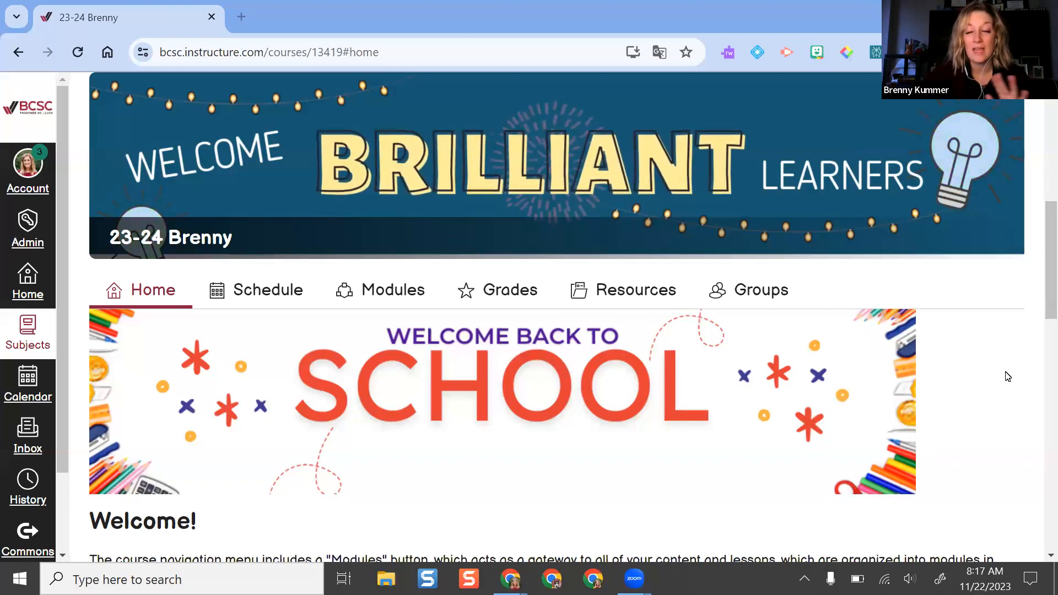
- Review the new announcement form and its posting options from the course home page, and return without posting
{"action": "scroll", "coordinate": [946, 433], "scroll_direction": "up", "scroll_amount": 3}
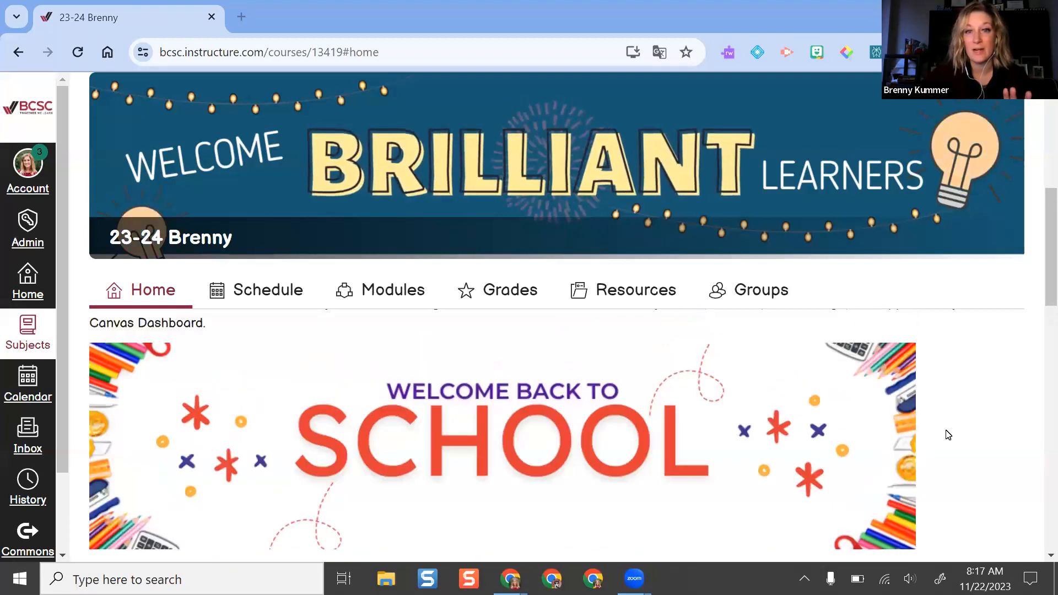
{"action": "scroll", "coordinate": [800, 246], "scroll_direction": "up", "scroll_amount": 3}
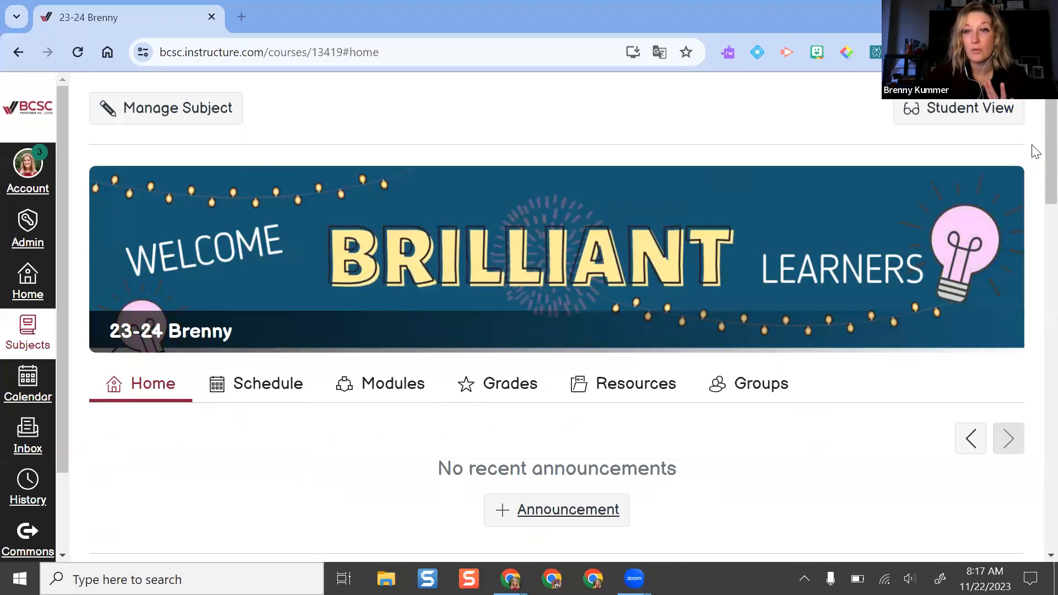
{"action": "scroll", "coordinate": [1034, 160], "scroll_direction": "down", "scroll_amount": 1}
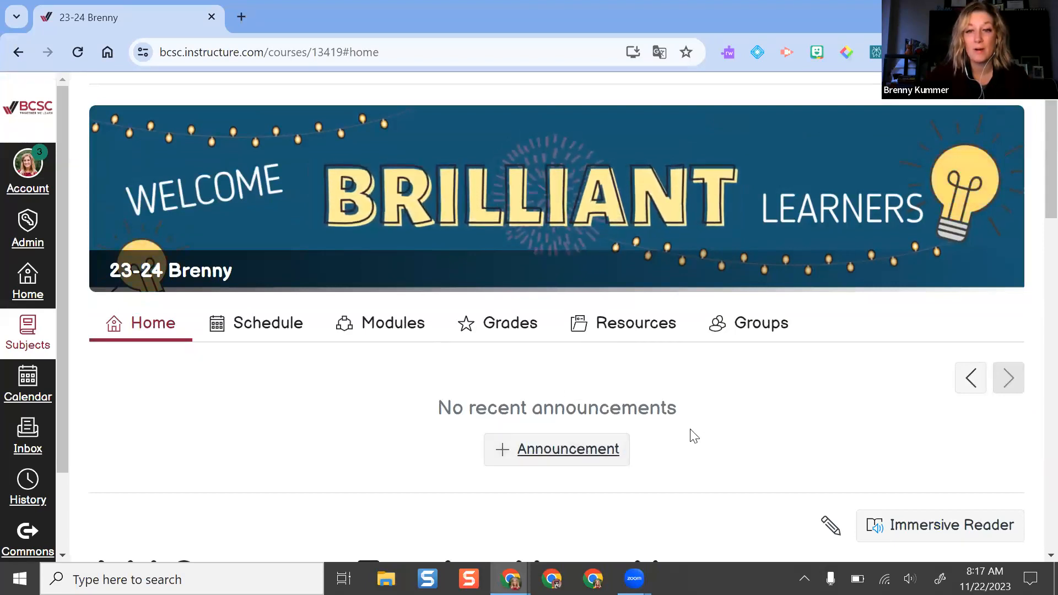
{"action": "scroll", "coordinate": [717, 447], "scroll_direction": "down", "scroll_amount": 4}
{"action": "scroll", "coordinate": [633, 378], "scroll_direction": "up", "scroll_amount": 5}
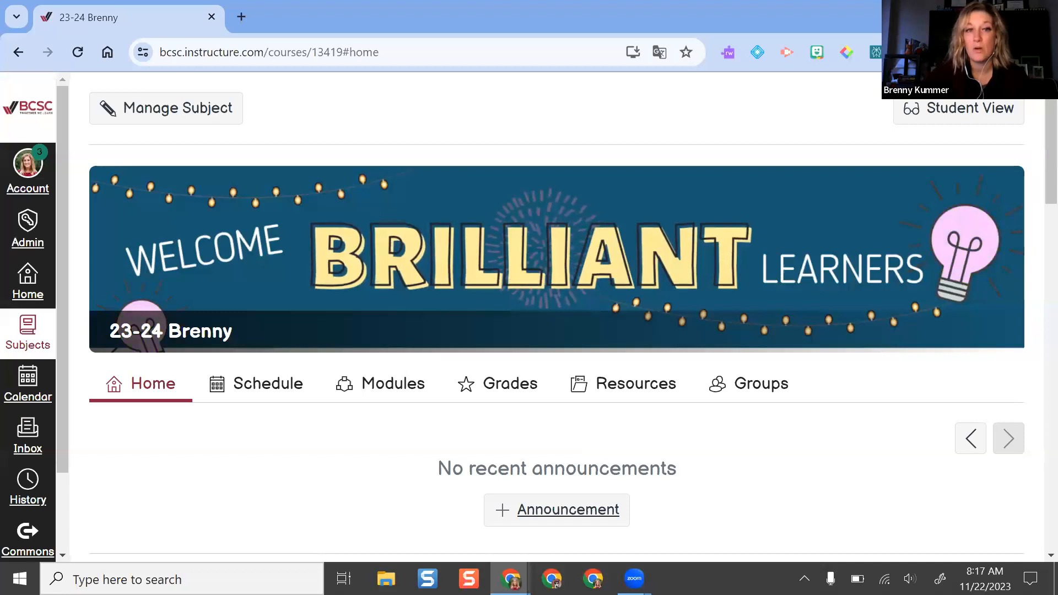
{"action": "scroll", "coordinate": [1032, 197], "scroll_direction": "down", "scroll_amount": 1}
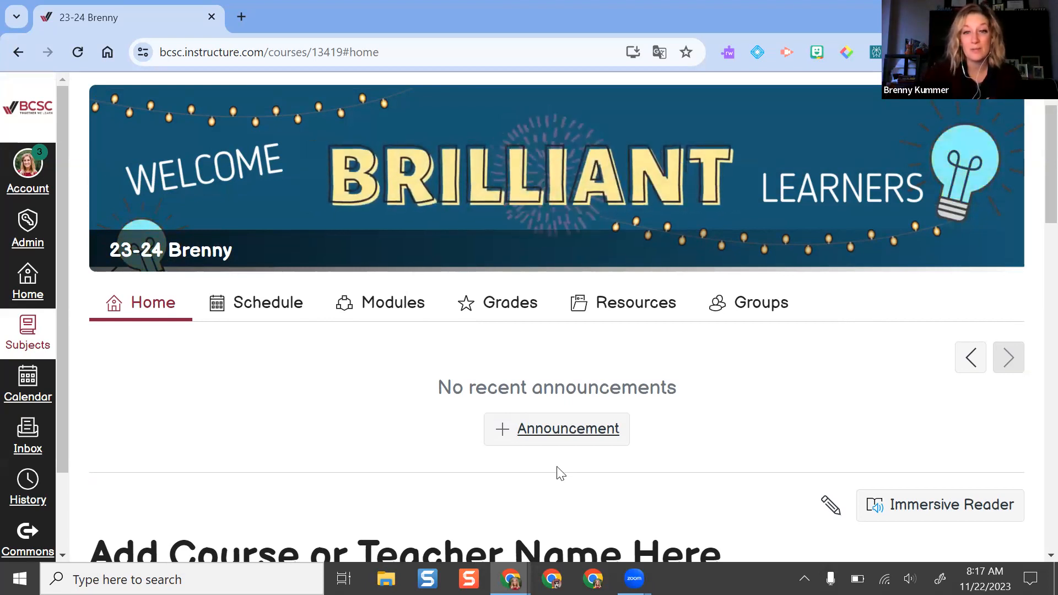
{"action": "left_click", "coordinate": [540, 434]}
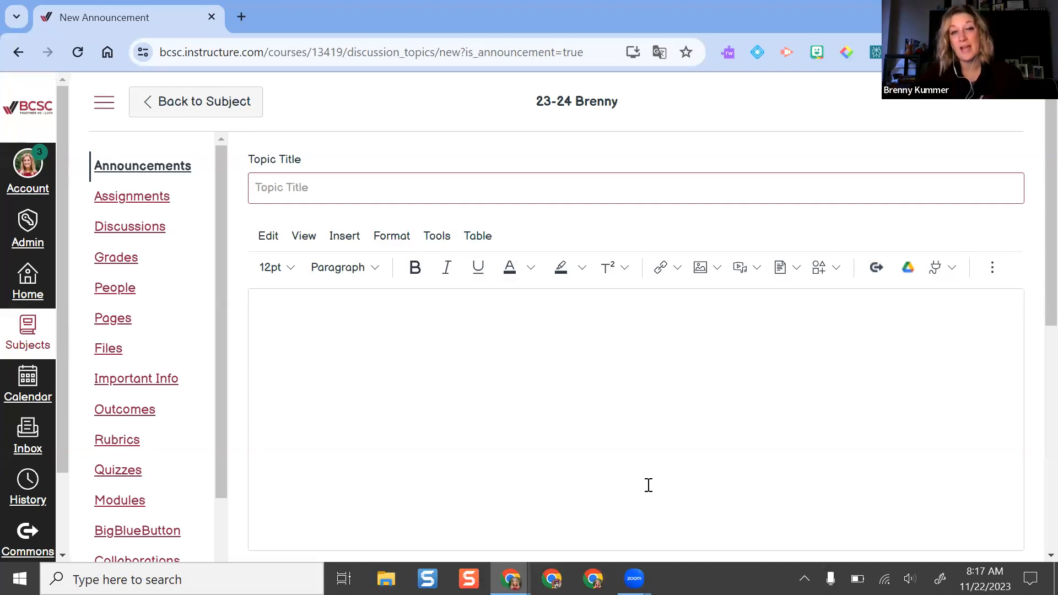
{"action": "scroll", "coordinate": [670, 378], "scroll_direction": "down", "scroll_amount": 8}
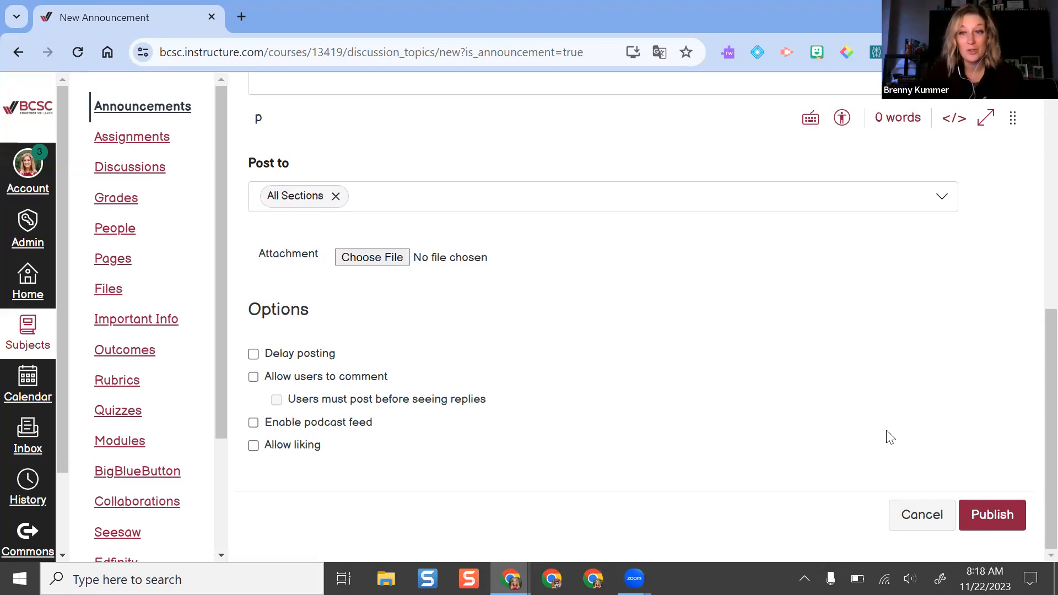
{"action": "left_click", "coordinate": [929, 521]}
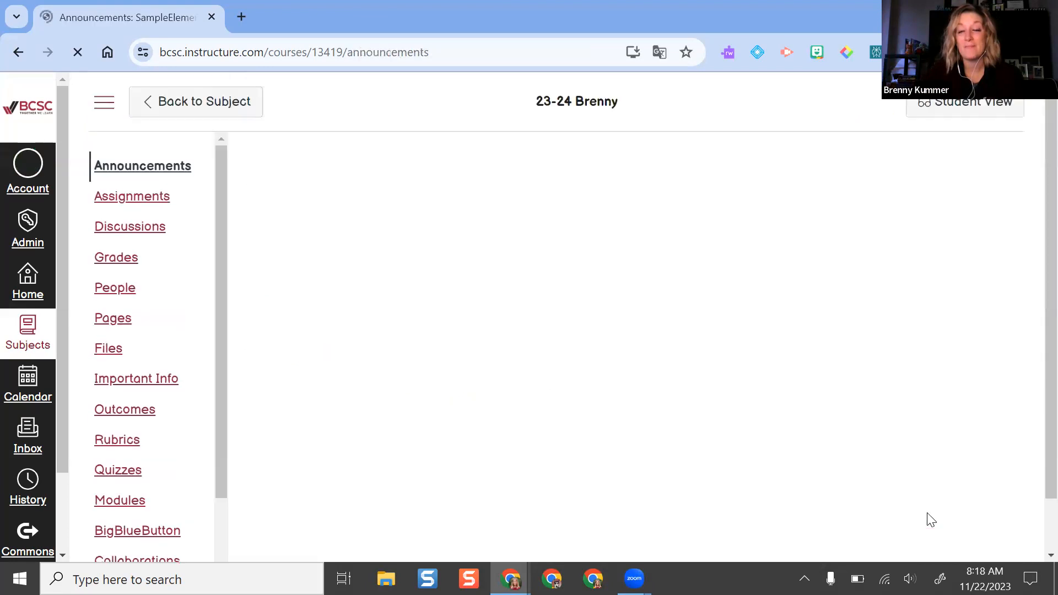
{"action": "left_click", "coordinate": [159, 106]}
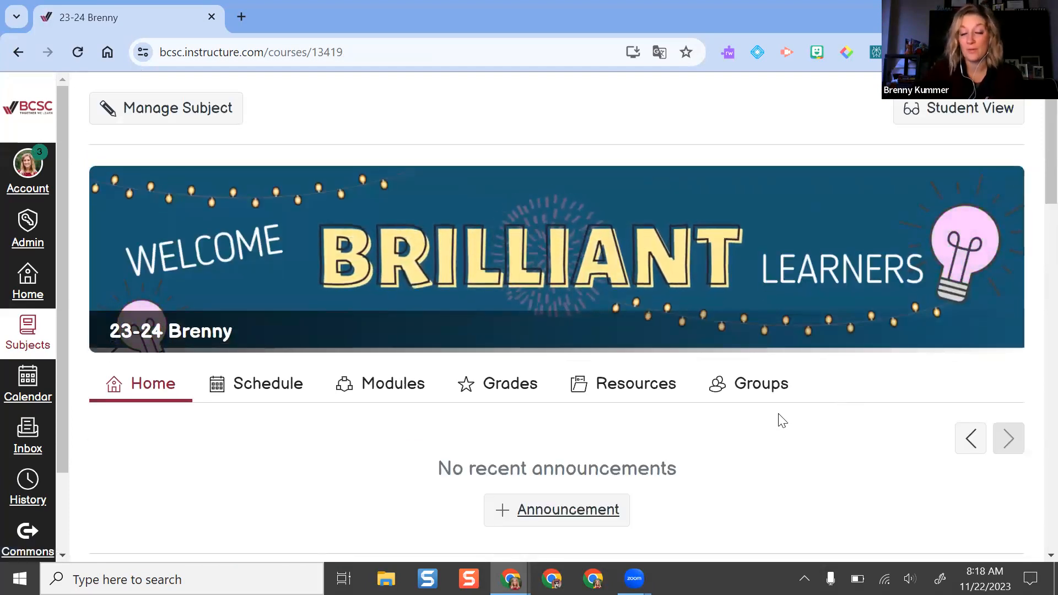
- View the previous announcement on the course home page and return to the recent announcements view
{"action": "scroll", "coordinate": [634, 397], "scroll_direction": "down", "scroll_amount": 1}
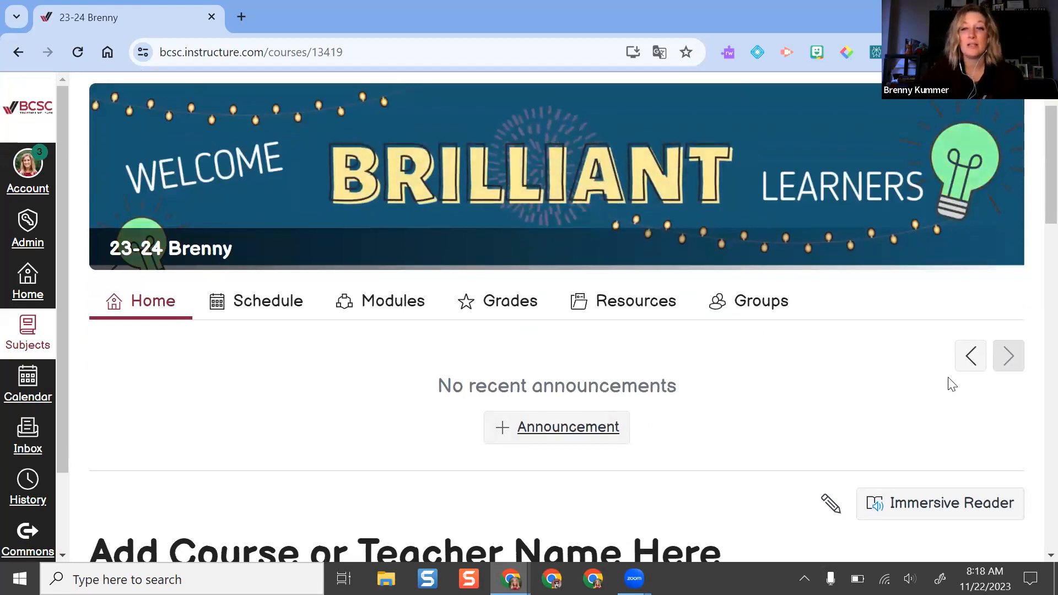
{"action": "left_click", "coordinate": [971, 355]}
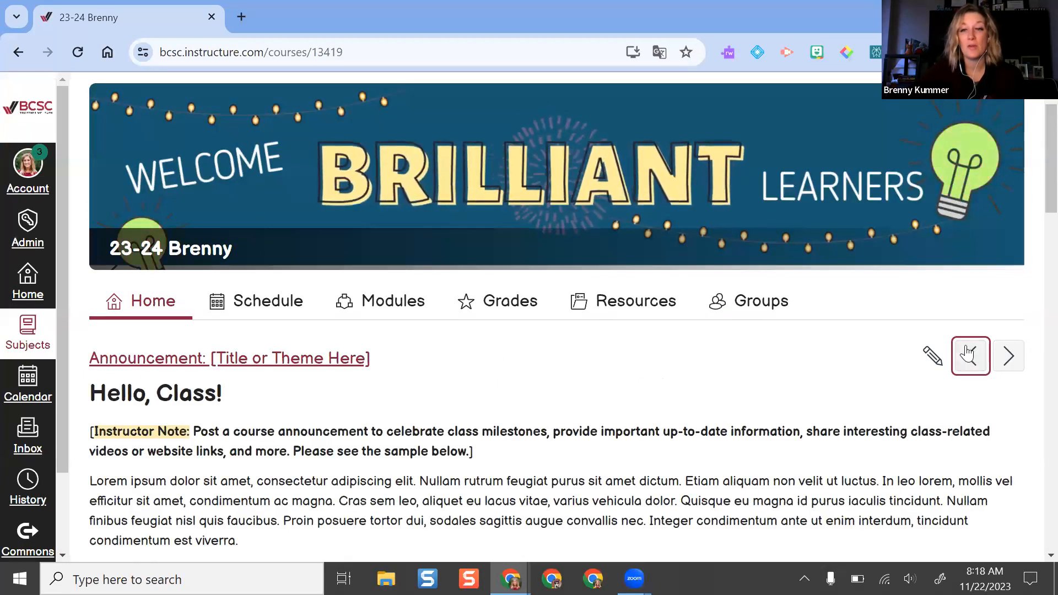
{"action": "left_click", "coordinate": [1007, 355]}
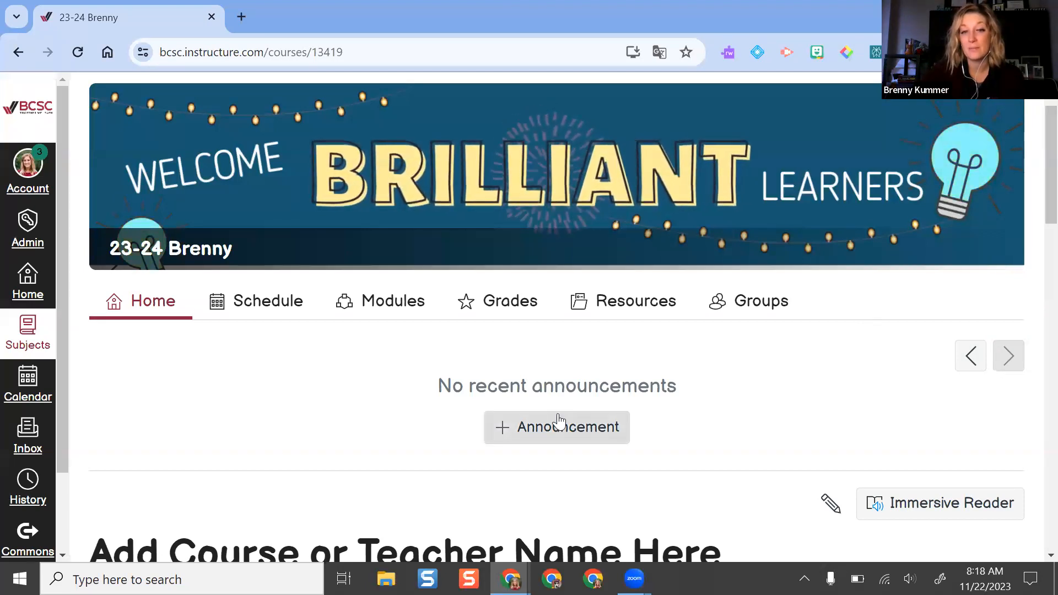
- Look at the media insertion choices in the editor of a new announcement
{"action": "left_click", "coordinate": [567, 426]}
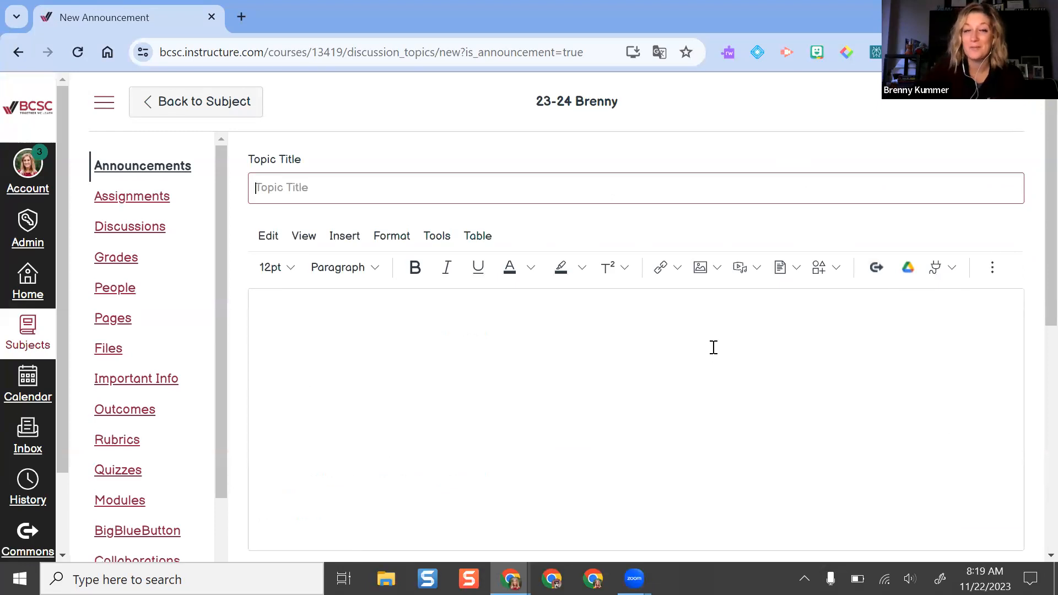
{"action": "left_click", "coordinate": [752, 271]}
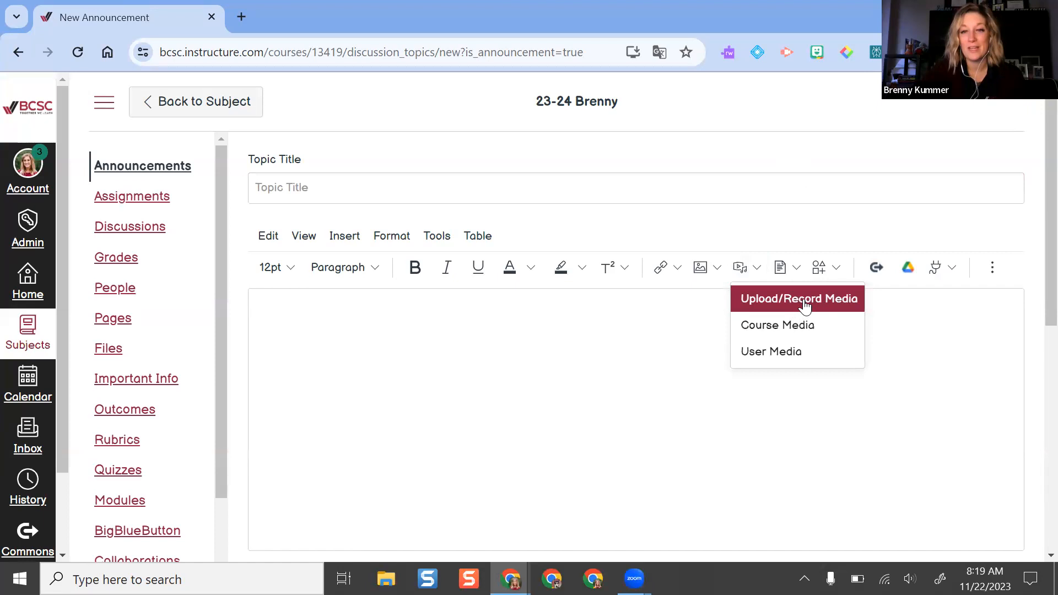
{"action": "left_click", "coordinate": [584, 349]}
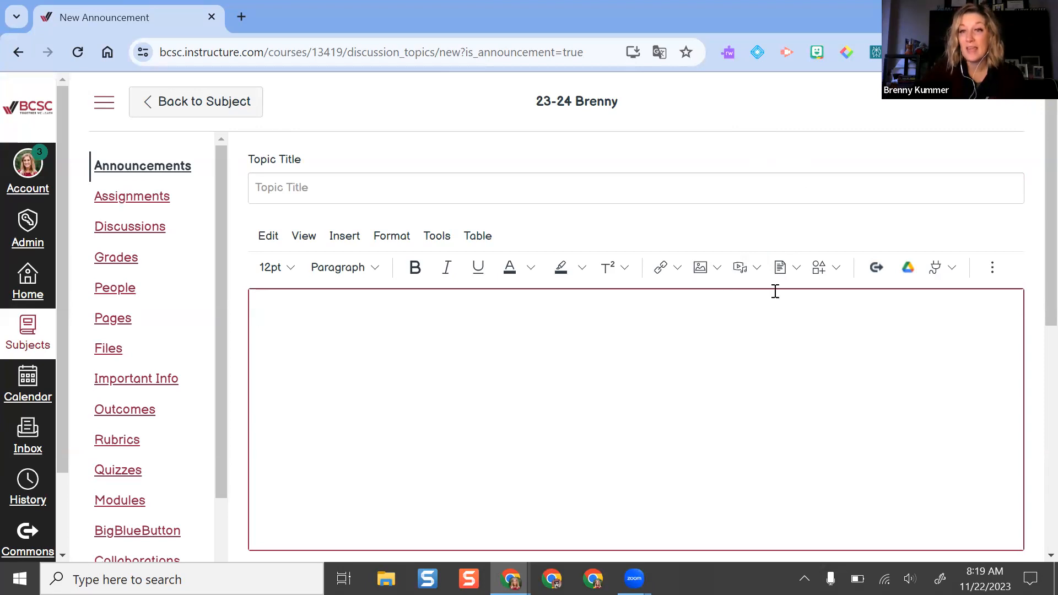
- Look at the screen recorder extension's recording options, and cancel the announcement to return to the course home page
{"action": "left_click", "coordinate": [790, 54]}
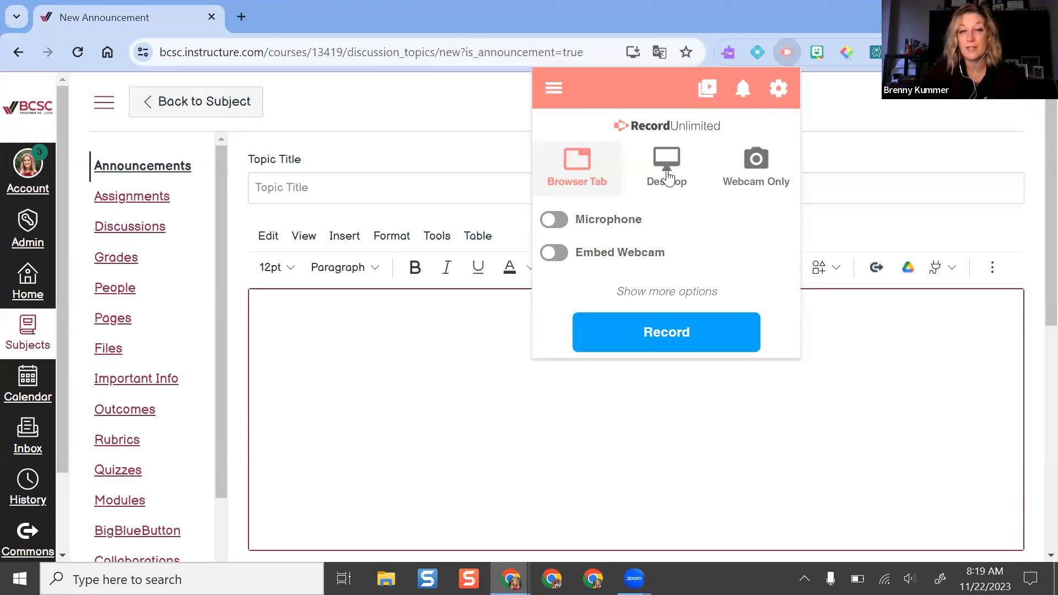
{"action": "left_click", "coordinate": [928, 441]}
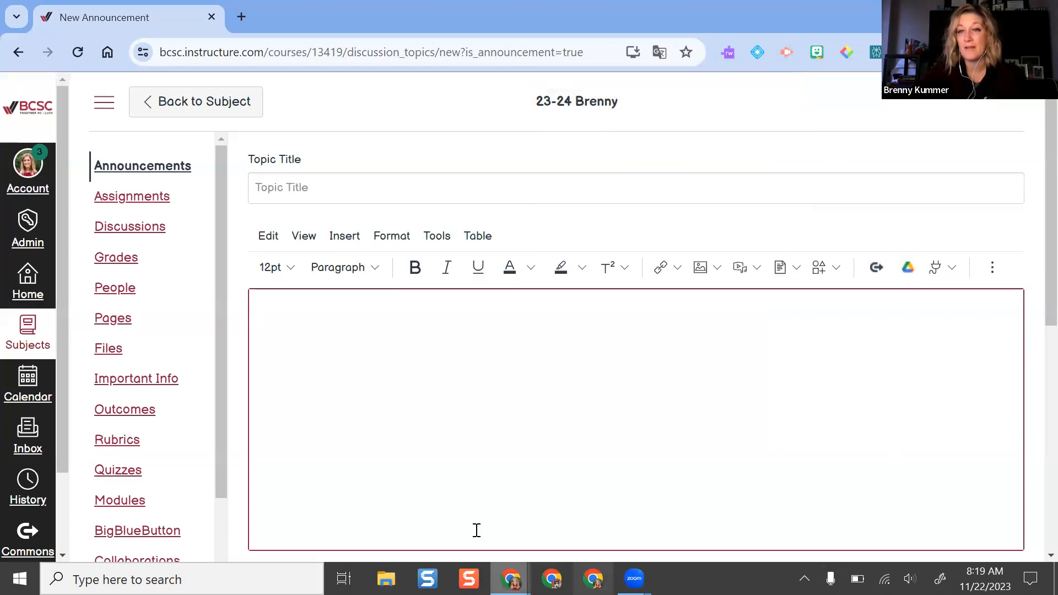
{"action": "scroll", "coordinate": [695, 358], "scroll_direction": "down", "scroll_amount": 8}
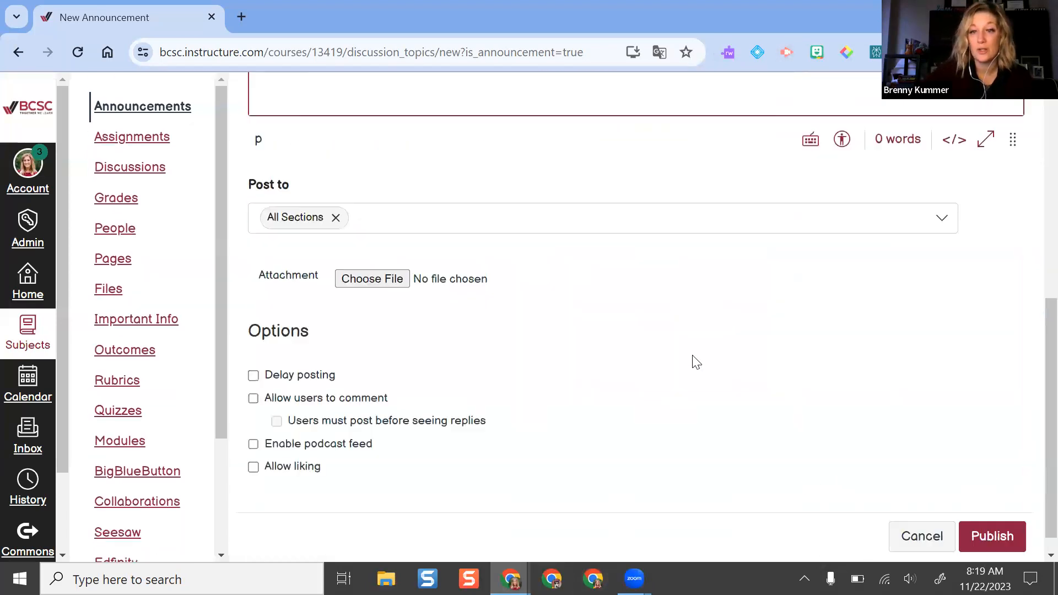
{"action": "left_click", "coordinate": [928, 517]}
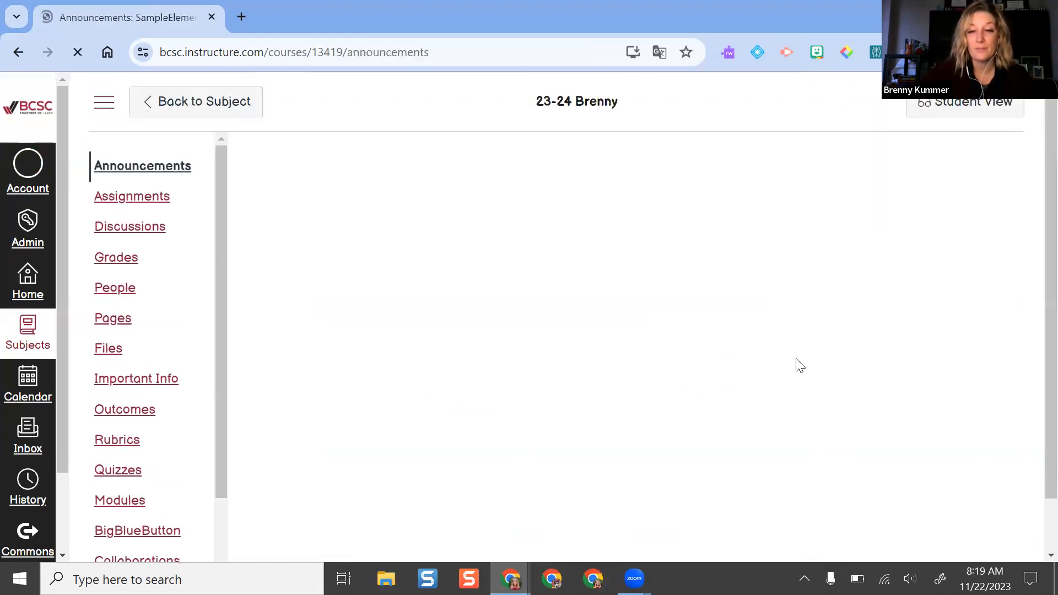
{"action": "left_click", "coordinate": [211, 112]}
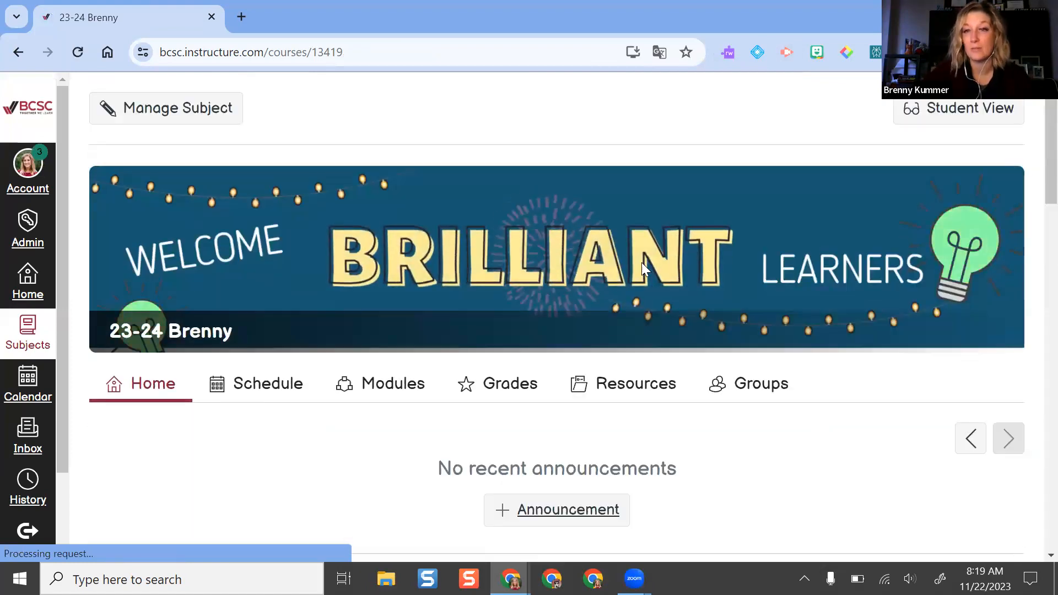
- Examine the home page's heading, welcome banner, instructor notes and curriculum resource icons
{"action": "scroll", "coordinate": [642, 265], "scroll_direction": "down", "scroll_amount": 4}
{"action": "scroll", "coordinate": [645, 276], "scroll_direction": "down", "scroll_amount": 1}
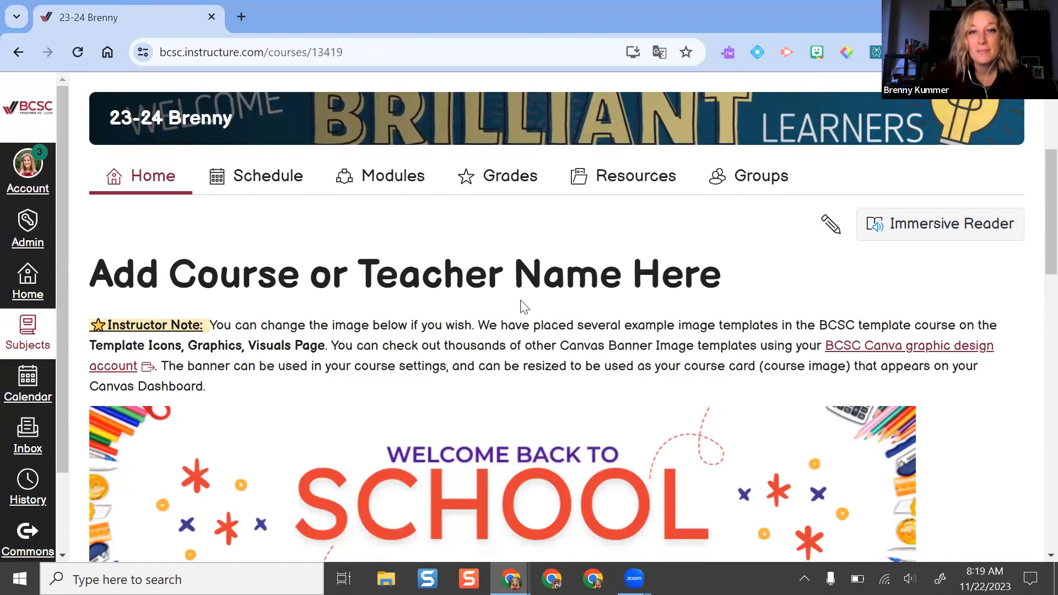
{"action": "scroll", "coordinate": [496, 302], "scroll_direction": "up", "scroll_amount": 1}
{"action": "scroll", "coordinate": [664, 276], "scroll_direction": "down", "scroll_amount": 2}
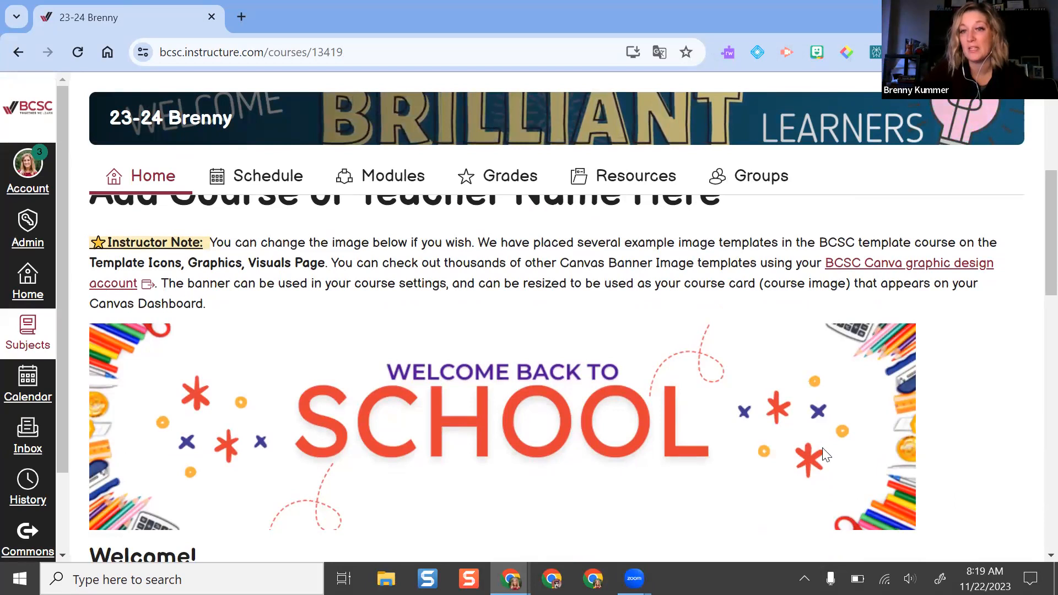
{"action": "scroll", "coordinate": [652, 298], "scroll_direction": "down", "scroll_amount": 6}
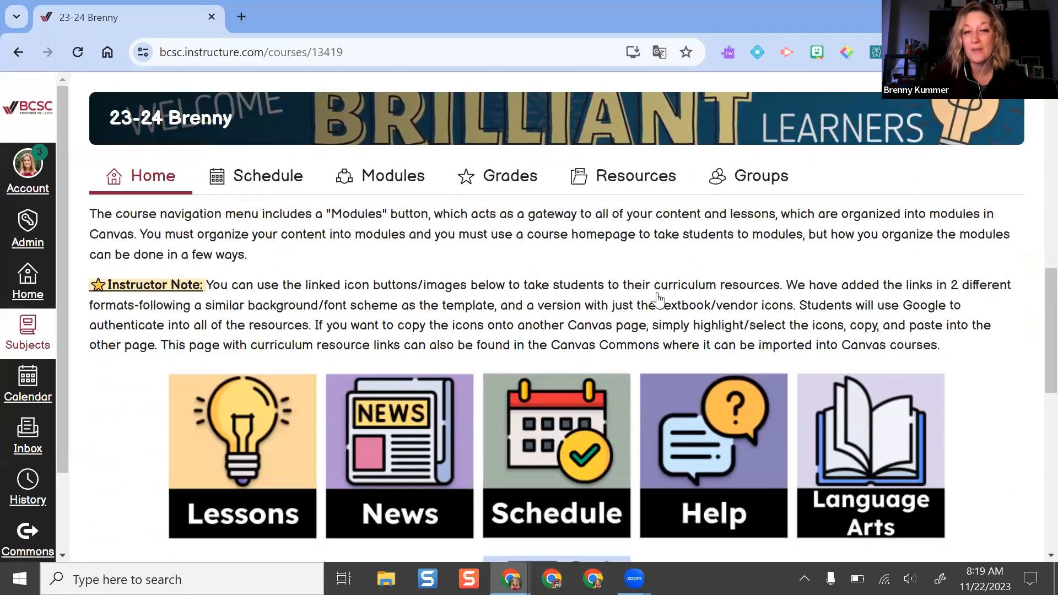
{"action": "scroll", "coordinate": [659, 300], "scroll_direction": "down", "scroll_amount": 5}
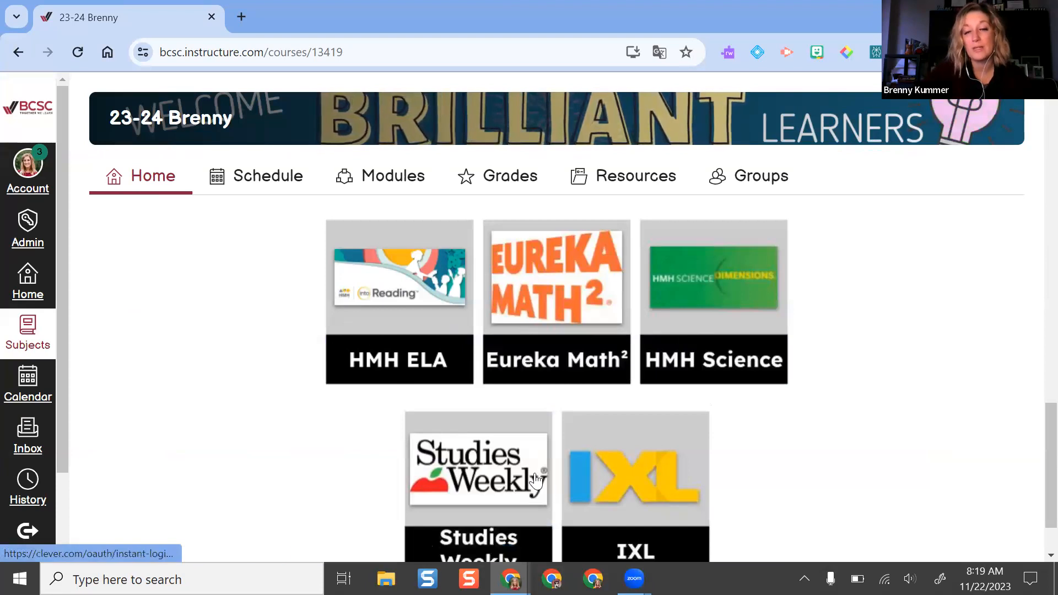
{"action": "scroll", "coordinate": [422, 347], "scroll_direction": "up", "scroll_amount": 8}
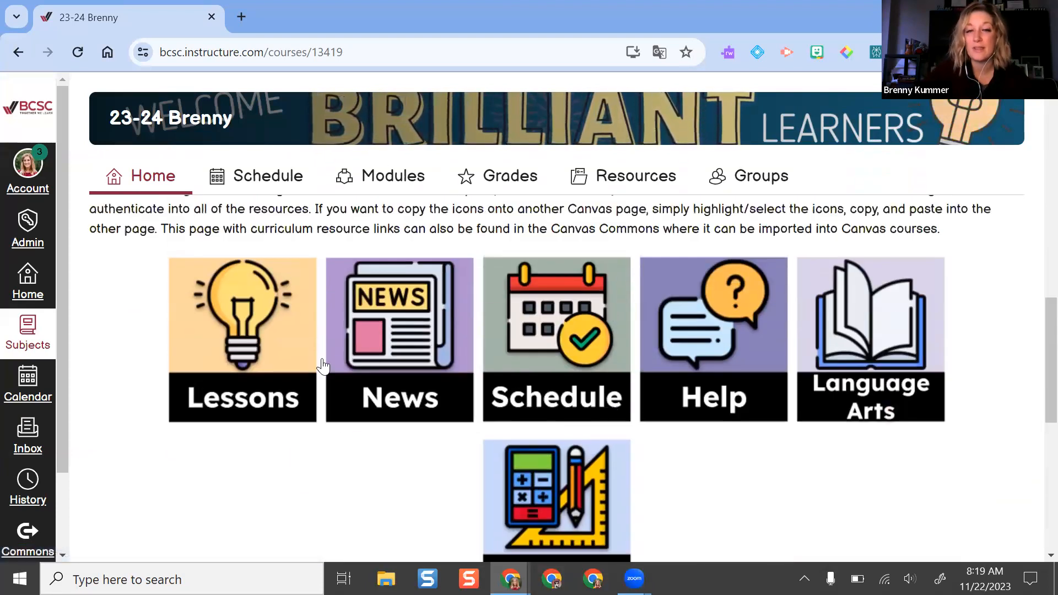
{"action": "scroll", "coordinate": [323, 366], "scroll_direction": "up", "scroll_amount": 2}
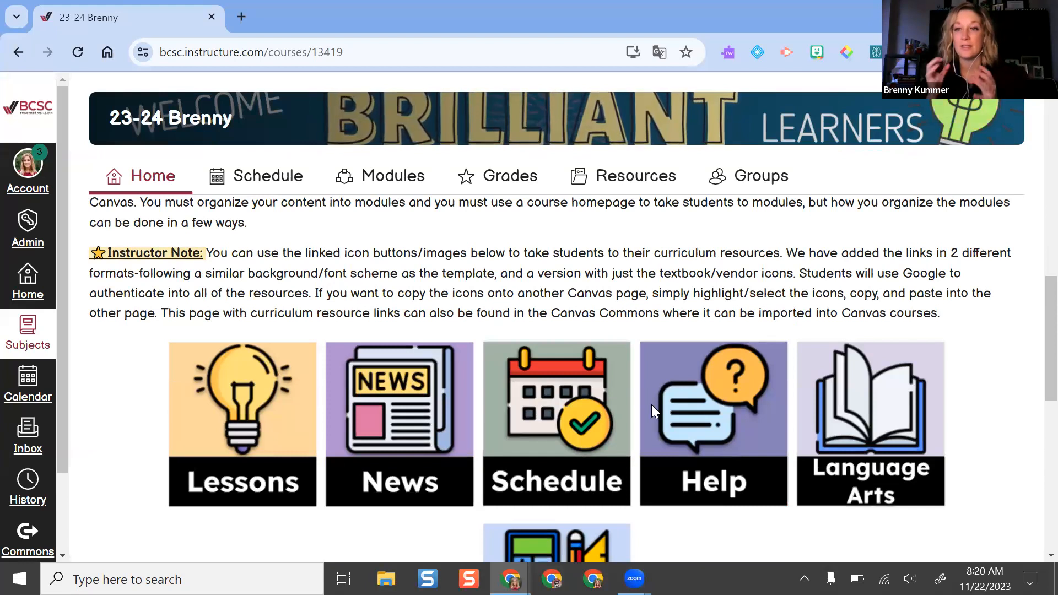
{"action": "scroll", "coordinate": [649, 381], "scroll_direction": "down", "scroll_amount": 2}
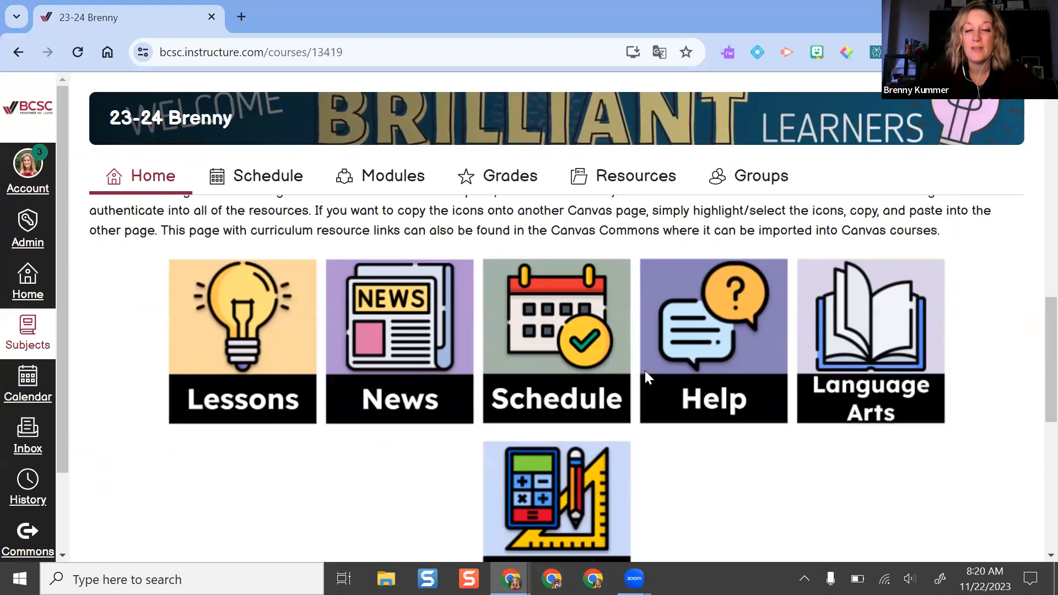
{"action": "scroll", "coordinate": [646, 371], "scroll_direction": "up", "scroll_amount": 8}
{"action": "scroll", "coordinate": [651, 372], "scroll_direction": "up", "scroll_amount": 3}
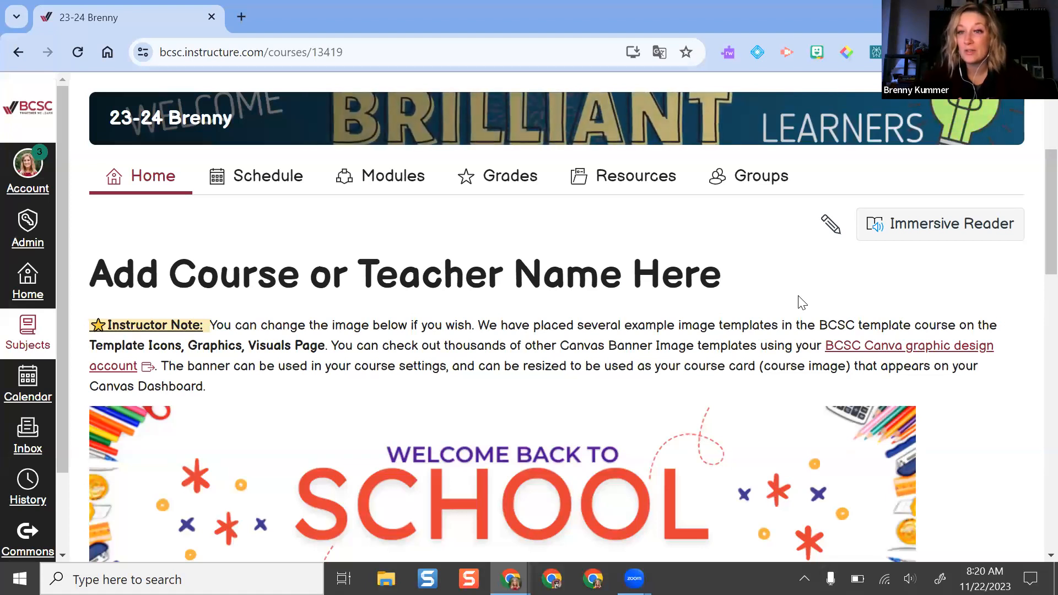
- Open the course home page for editing and replace its main heading with "eLearning Day!"
{"action": "left_click", "coordinate": [843, 228]}
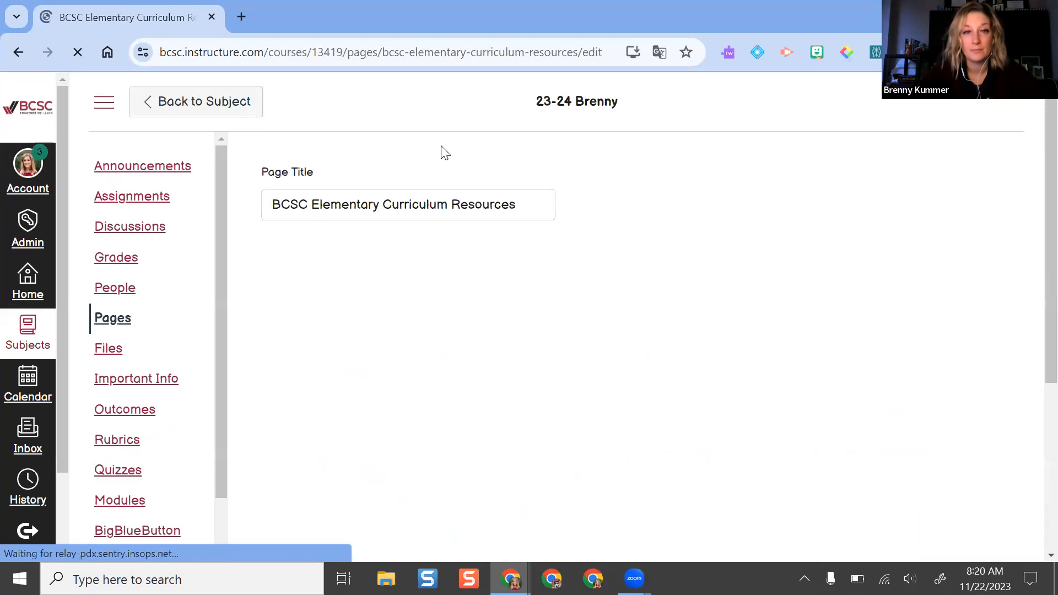
{"action": "left_click", "coordinate": [747, 264]}
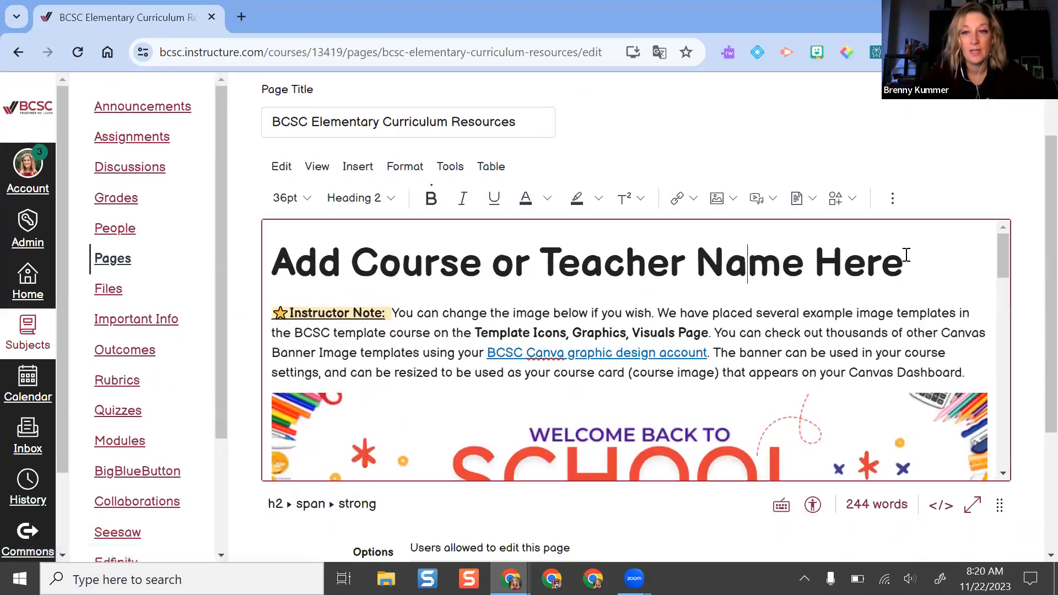
{"action": "left_click_drag", "start_coordinate": [920, 262], "coordinate": [206, 243]}
{"action": "type", "text": "eLearni"}
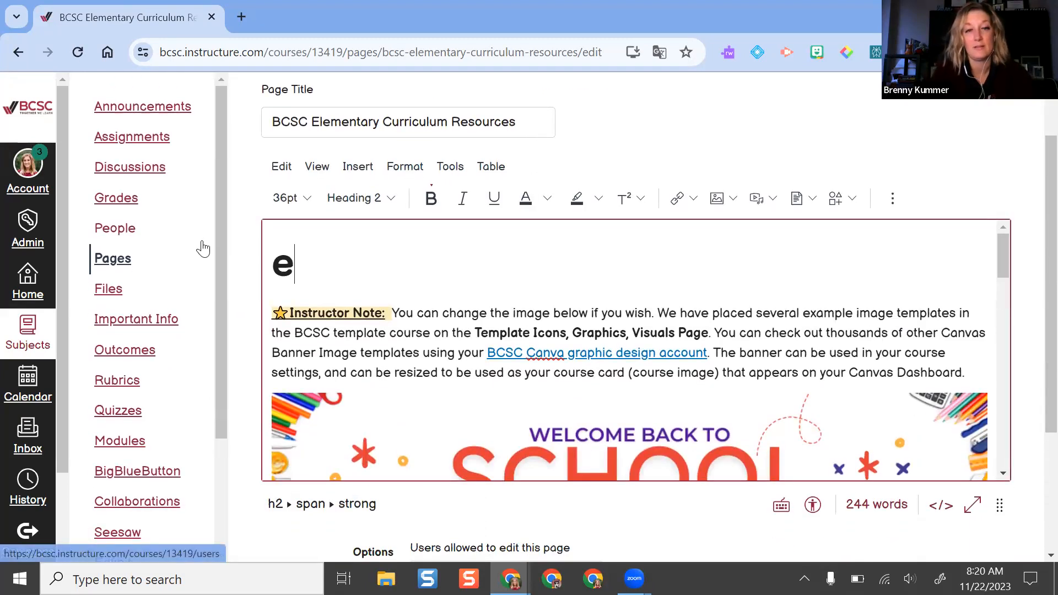
{"action": "type", "text": "ng Day!"}
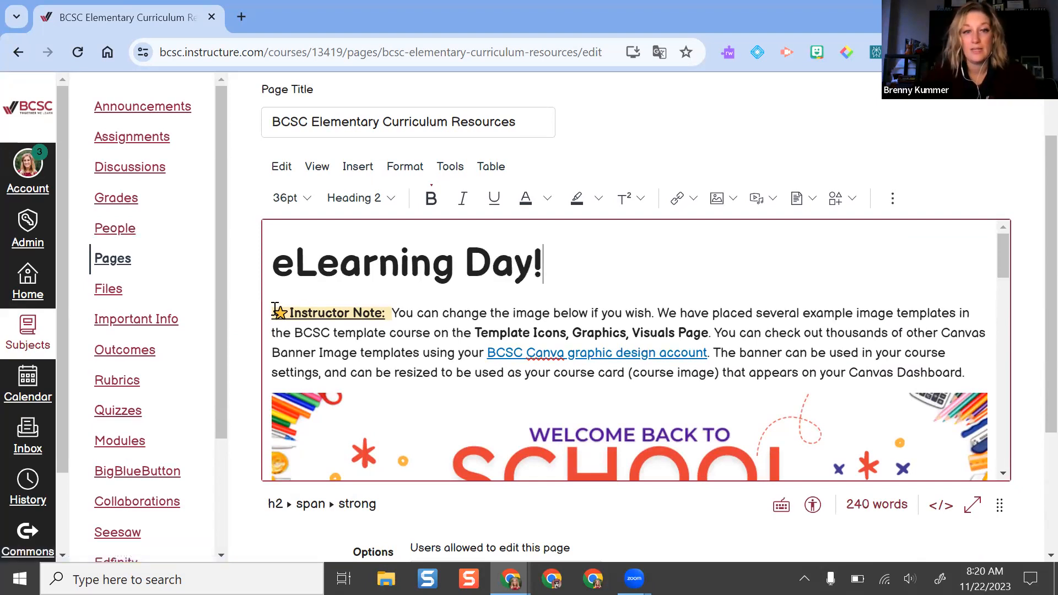
- Delete the first instructor note and the "Welcome Back to School" banner image below the main heading
{"action": "left_click_drag", "start_coordinate": [275, 309], "coordinate": [752, 333]}
{"action": "scroll", "coordinate": [842, 336], "scroll_direction": "down", "scroll_amount": 3}
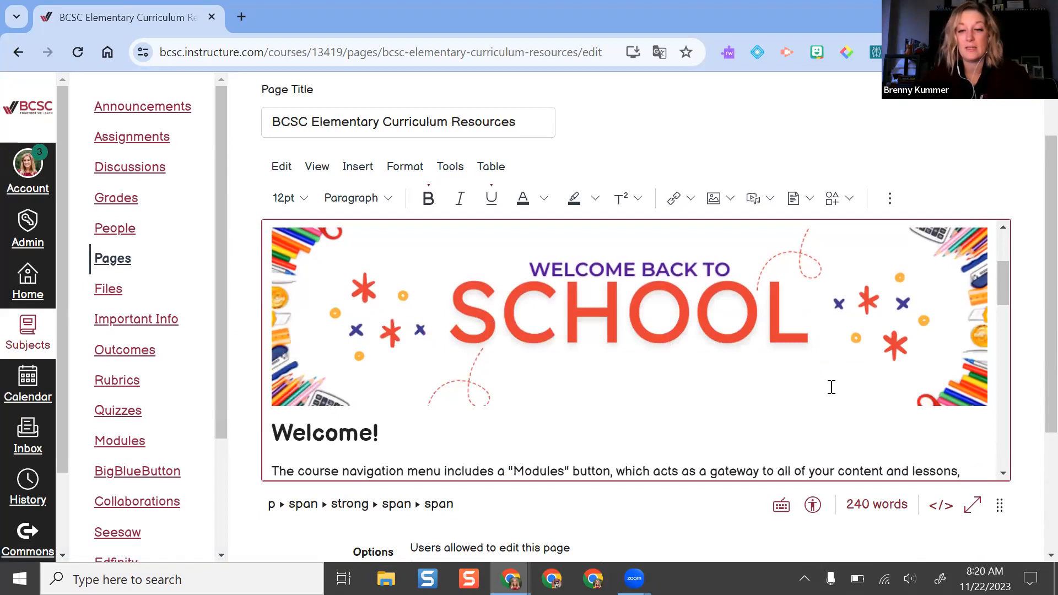
{"action": "key", "text": "BackSpace"}
{"action": "scroll", "coordinate": [851, 296], "scroll_direction": "up", "scroll_amount": 5}
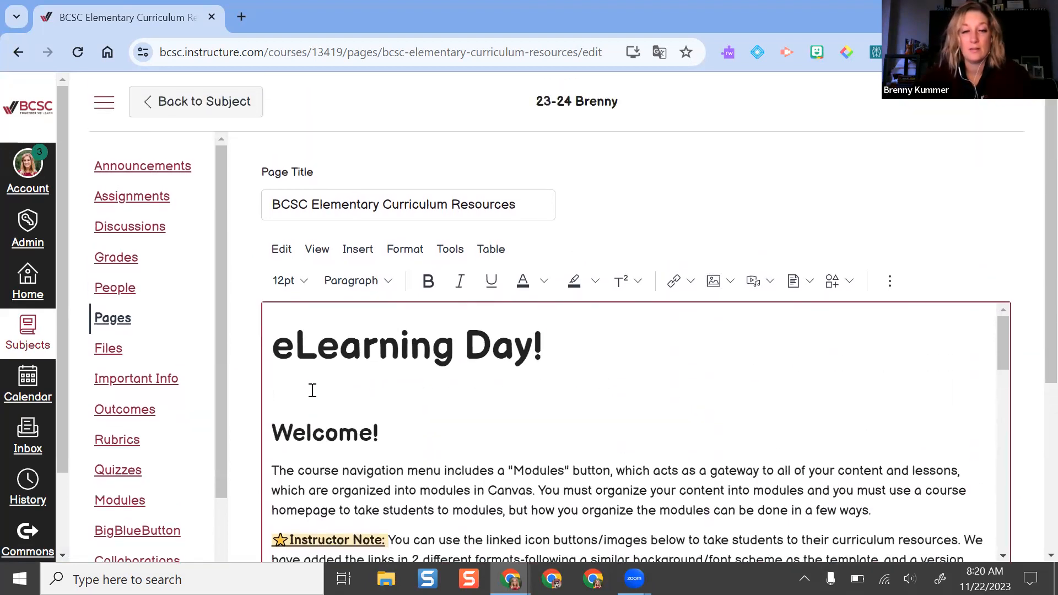
{"action": "key", "text": "BackSpace"}
- Delete the course navigation paragraph and the instructor note below the "Welcome!" heading
{"action": "scroll", "coordinate": [387, 373], "scroll_direction": "down", "scroll_amount": 2}
{"action": "left_click_drag", "start_coordinate": [272, 354], "coordinate": [342, 354]}
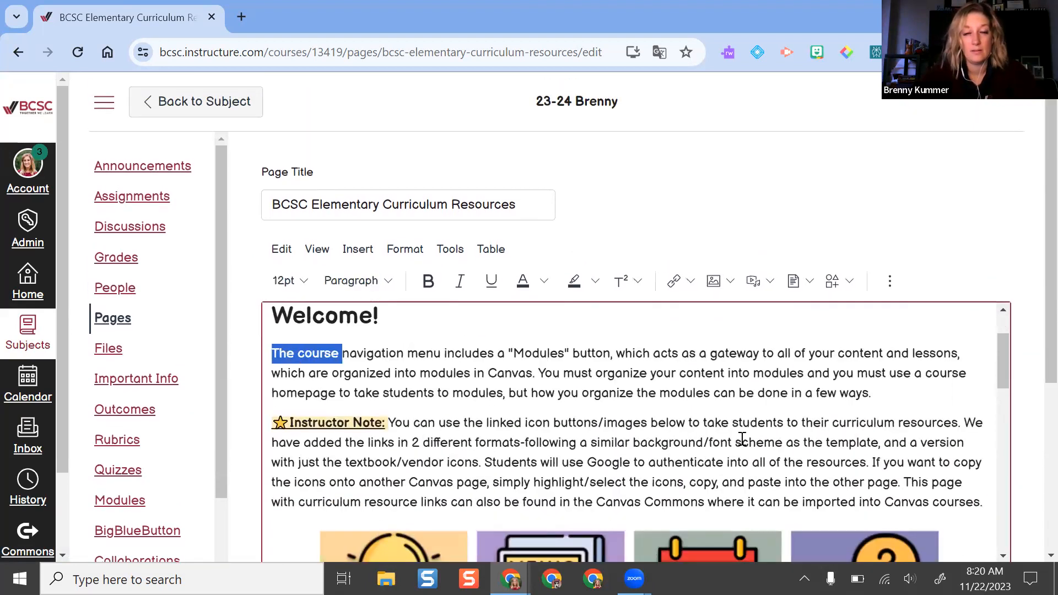
{"action": "left_click_drag", "start_coordinate": [743, 438], "coordinate": [992, 508]}
{"action": "key", "text": "BackSpace"}
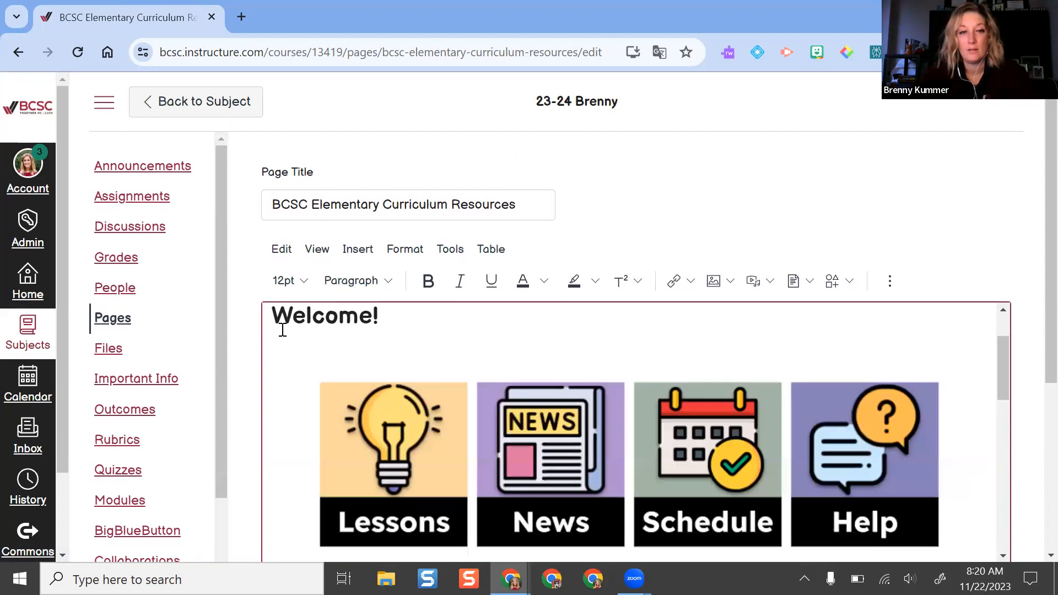
- Enlarge the page's content editing area vertically so that more of the page shows at once
{"action": "scroll", "coordinate": [282, 330], "scroll_direction": "down", "scroll_amount": 2}
{"action": "left_click_drag", "start_coordinate": [1051, 265], "coordinate": [1051, 390]}
{"action": "scroll", "coordinate": [415, 370], "scroll_direction": "up", "scroll_amount": 3}
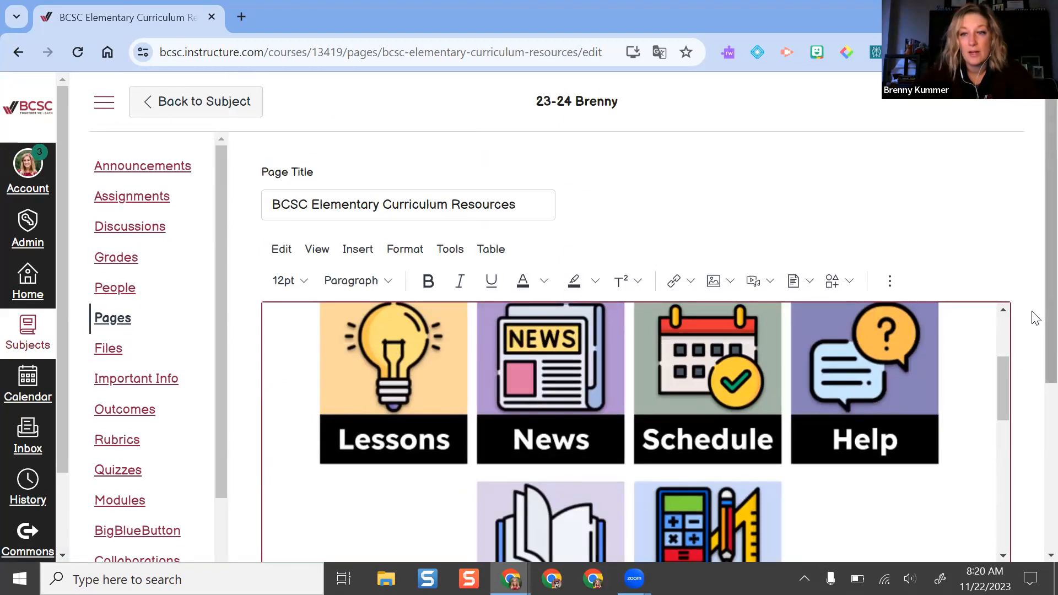
{"action": "scroll", "coordinate": [1032, 315], "scroll_direction": "down", "scroll_amount": 2}
{"action": "left_click_drag", "start_coordinate": [1002, 298], "coordinate": [1000, 245]}
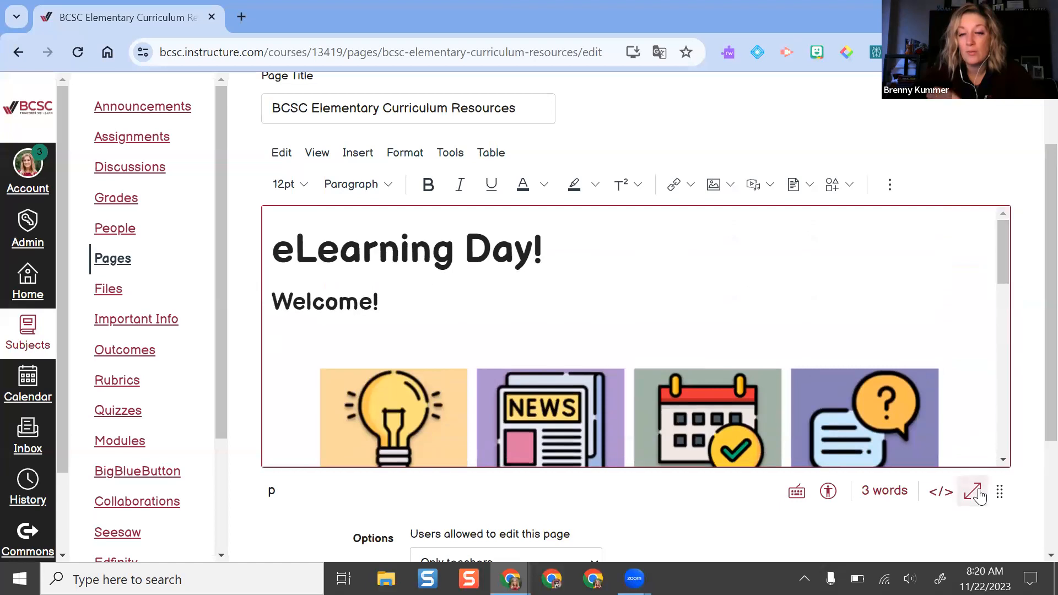
{"action": "left_click_drag", "start_coordinate": [1000, 494], "coordinate": [1010, 568]}
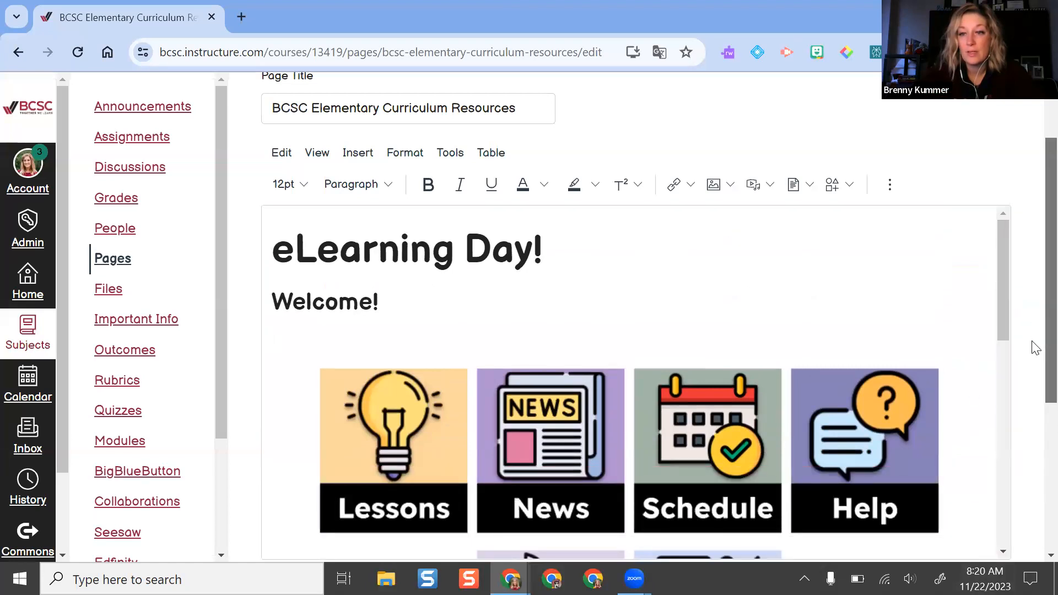
{"action": "scroll", "coordinate": [1034, 353], "scroll_direction": "down", "scroll_amount": 1}
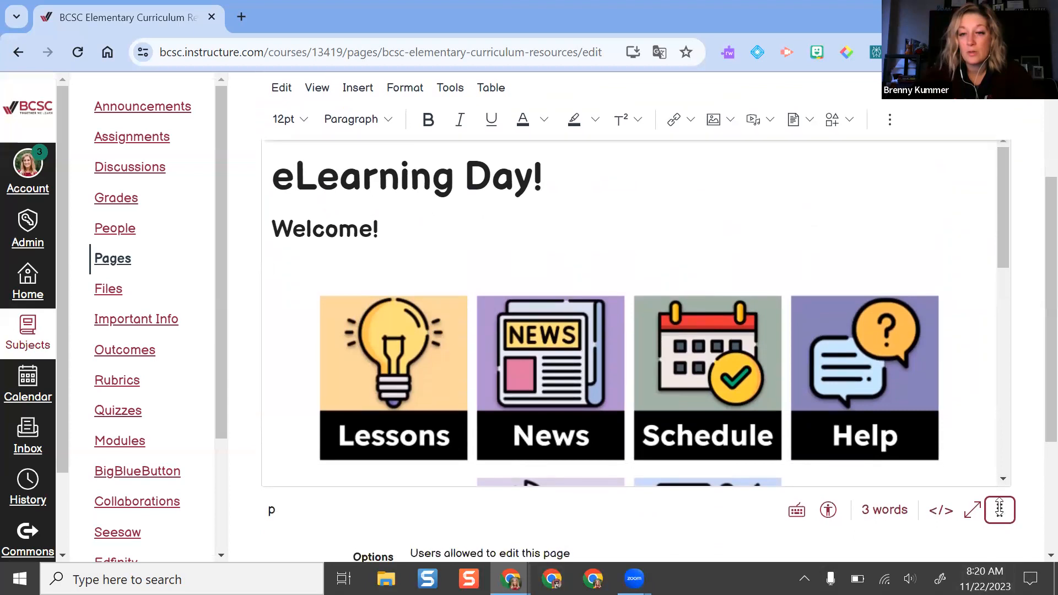
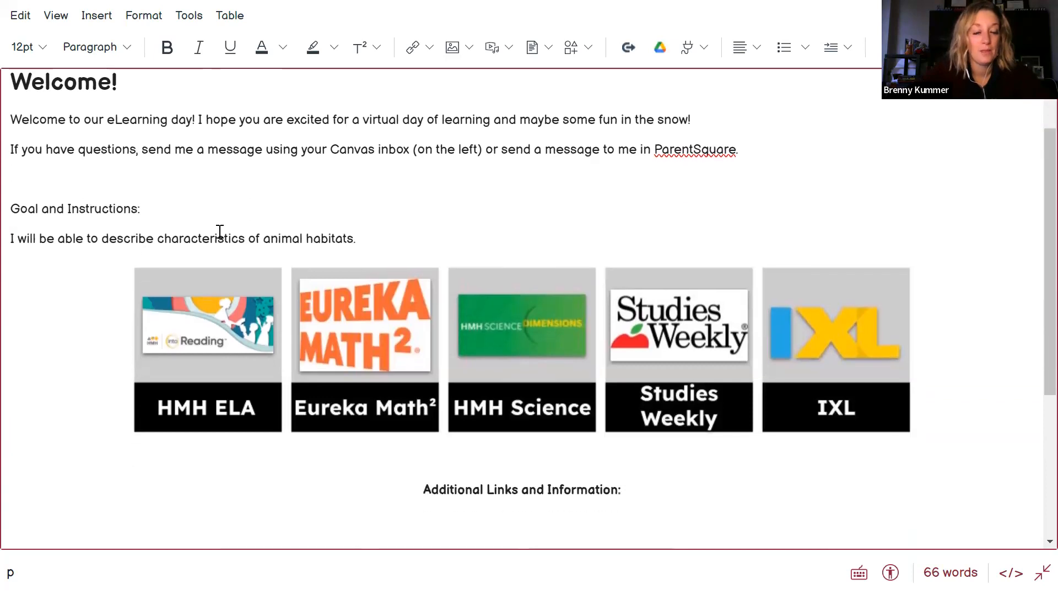
- Make the "Goal and Instructions:" line bold and underlined
{"action": "left_click_drag", "start_coordinate": [157, 208], "coordinate": [8, 208]}
{"action": "key", "text": "ctrl+b"}
{"action": "key", "text": "ctrl+u"}
{"action": "left_click", "coordinate": [404, 240]}
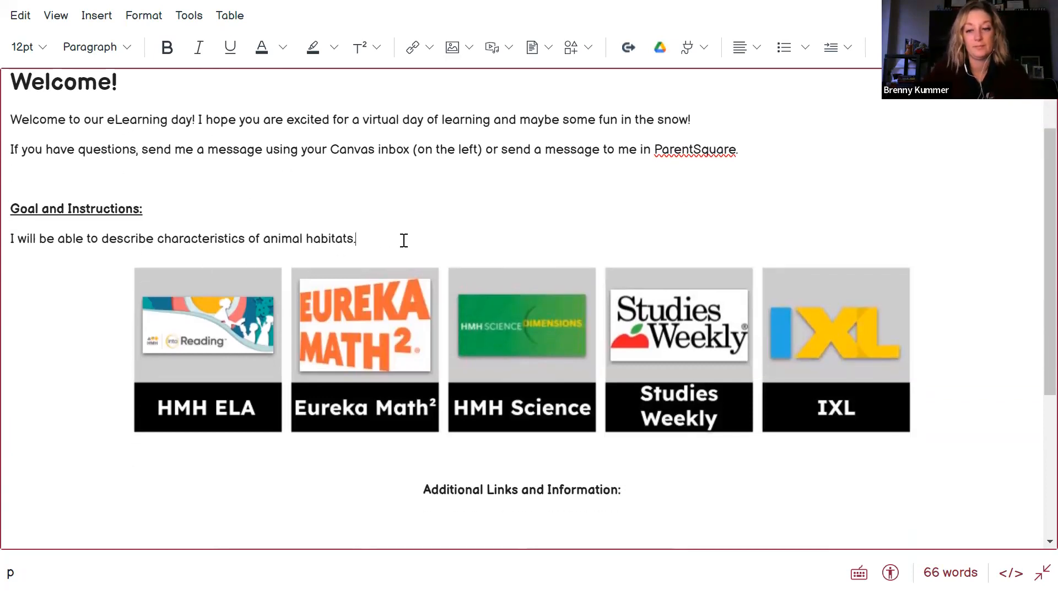
- Add a "Reading:" line below the animal habitats goal sentence
{"action": "key", "text": "Return"}
{"action": "type", "text": "Rea"}
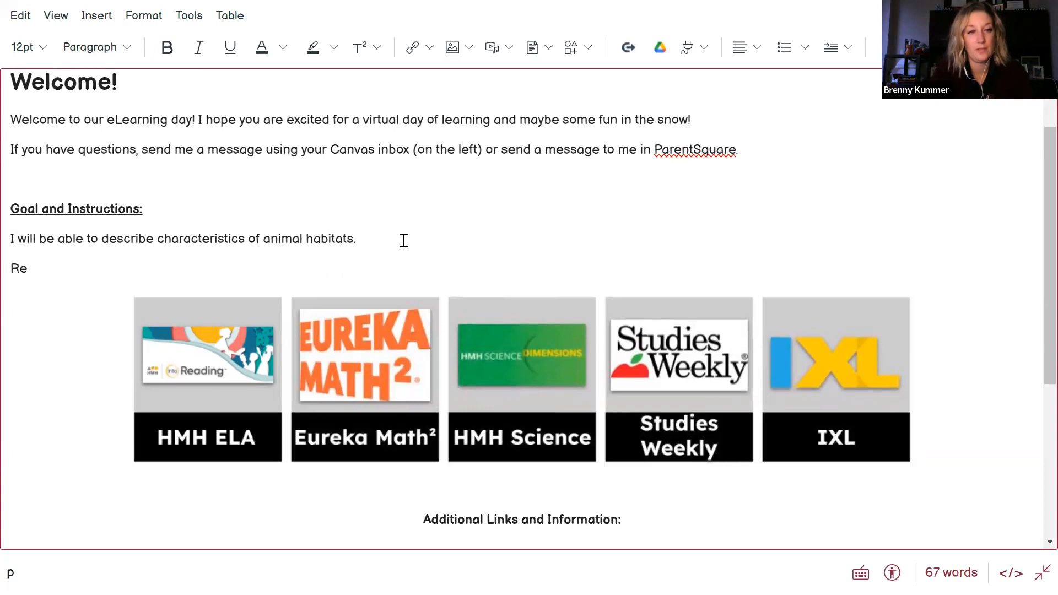
{"action": "key", "text": "BackSpace"}
{"action": "type", "text": "Reading"}
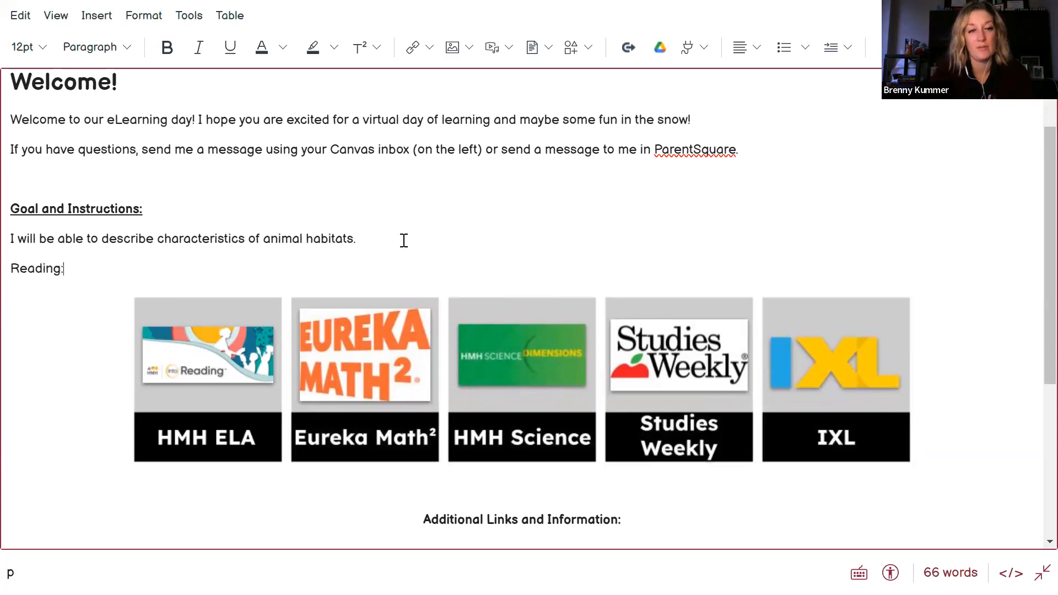
{"action": "type", "text": ":"}
- Below the "Reading:" line, add the instruction "Read the story about animal habitats in HMH. Click the icon below!"
{"action": "key", "text": "Return"}
{"action": "type", "text": "REad the"}
{"action": "key", "text": "BackSpace"}
{"action": "key", "text": "BackSpace"}
{"action": "key", "text": "BackSpace"}
{"action": "key", "text": "BackSpace"}
{"action": "key", "text": "BackSpace"}
{"action": "type", "text": "ead the story about animal habitats in "}
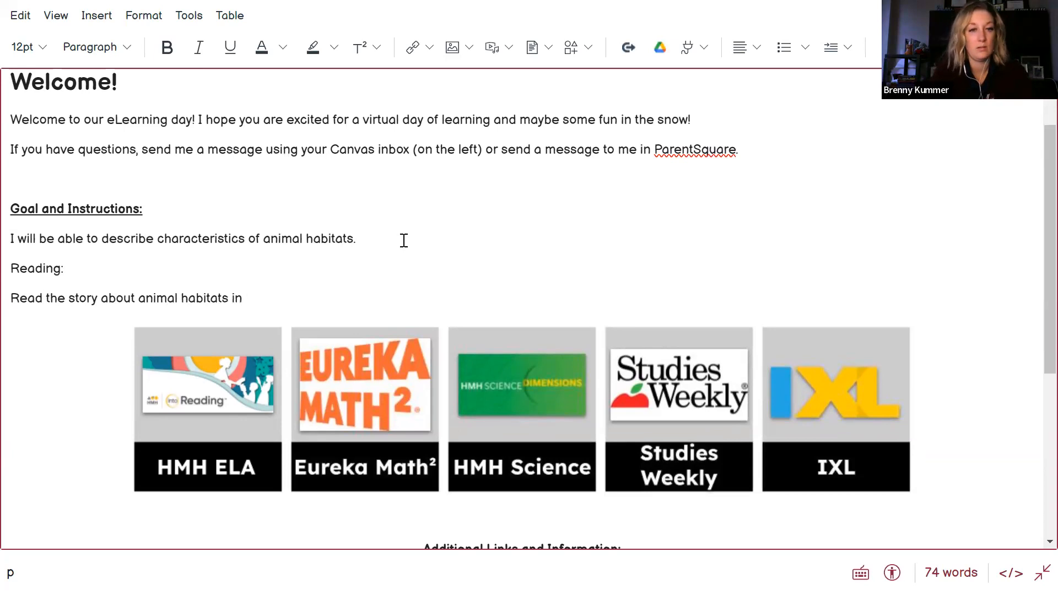
{"action": "type", "text": "HMH. Click t"}
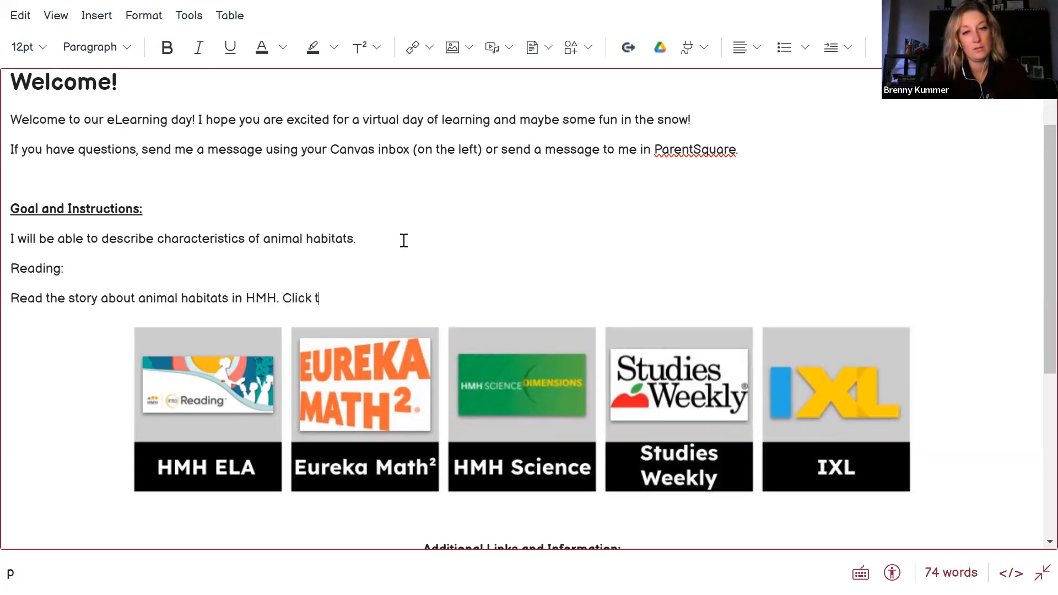
{"action": "type", "text": "he icon below!"}
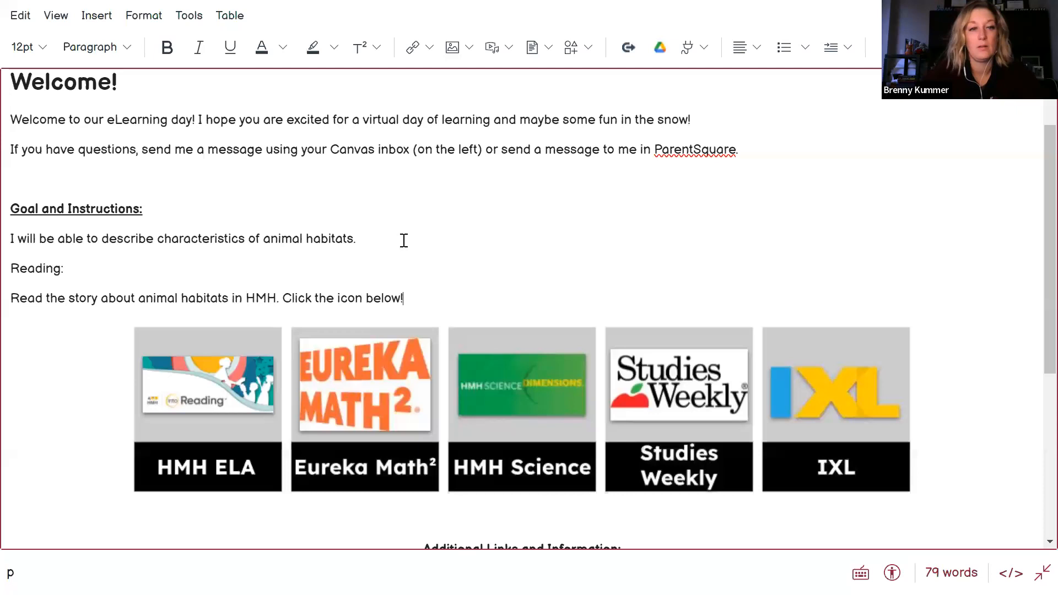
- Make the "Reading:" line bold and underlined, and insert a blank line between it and the goal sentence
{"action": "left_click_drag", "start_coordinate": [66, 264], "coordinate": [9, 276]}
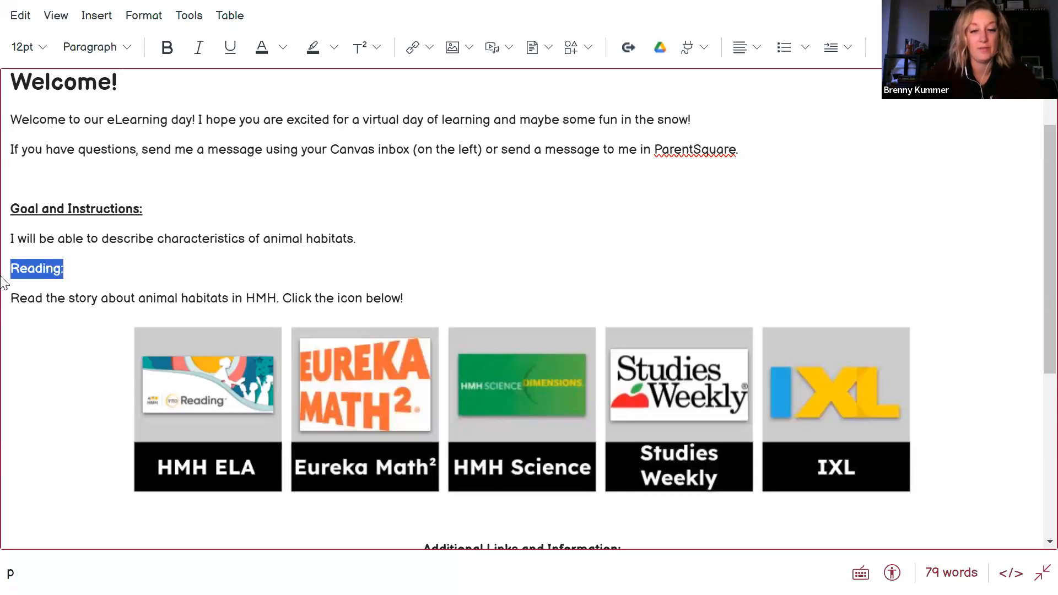
{"action": "key", "text": "ctrl+u"}
{"action": "key", "text": "ctrl+b"}
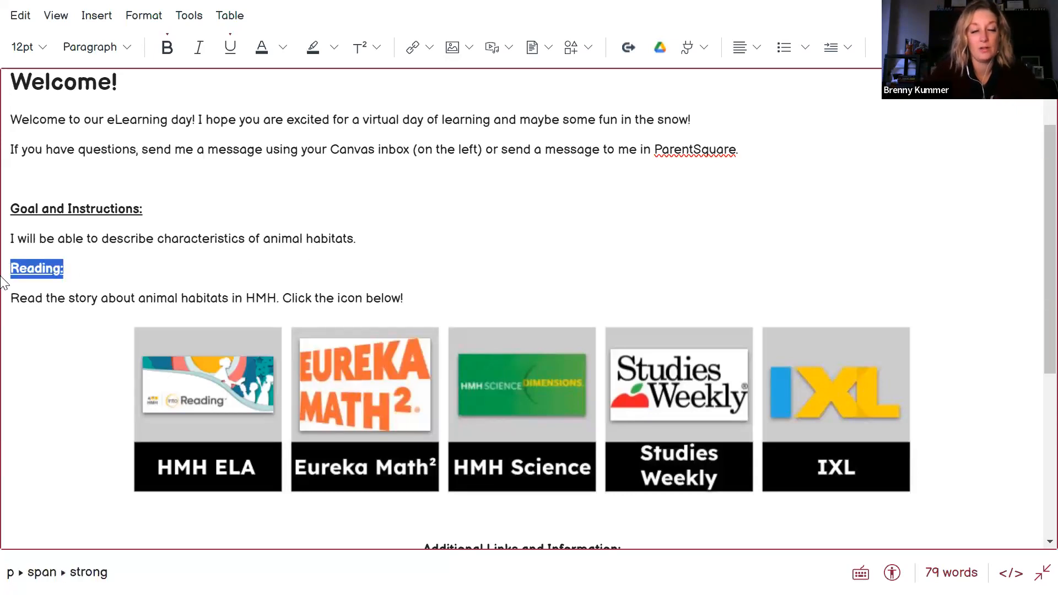
{"action": "left_click", "coordinate": [375, 241]}
{"action": "key", "text": "Return"}
{"action": "scroll", "coordinate": [402, 238], "scroll_direction": "down", "scroll_amount": 2}
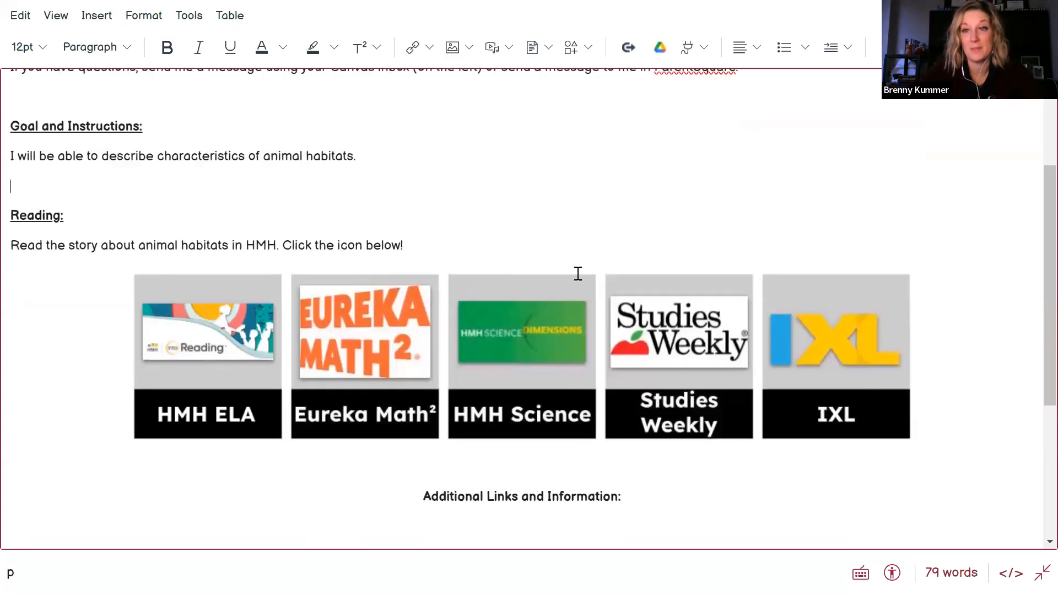
- After a blank line below the reading instruction, add "Math:" and "Complete the math problems in Chapter 4 of Eureka Math. Click the icon below to sign in."
{"action": "left_click", "coordinate": [457, 241]}
{"action": "key", "text": "Return"}
{"action": "type", "text": "R"}
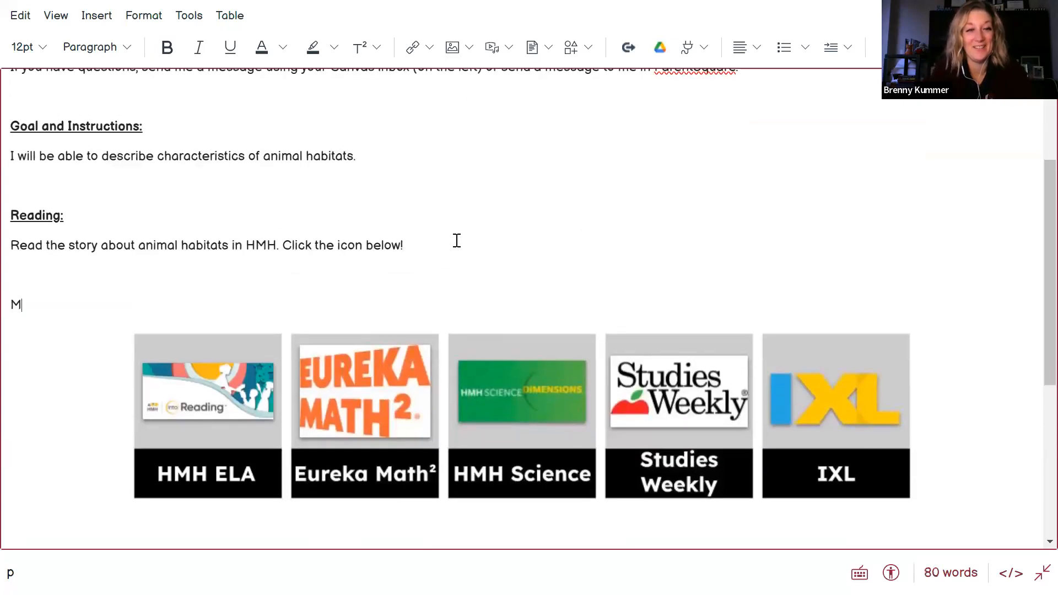
{"action": "key", "text": "Return"}
{"action": "type", "text": "Complete the math problems in Chapter 4 of "}
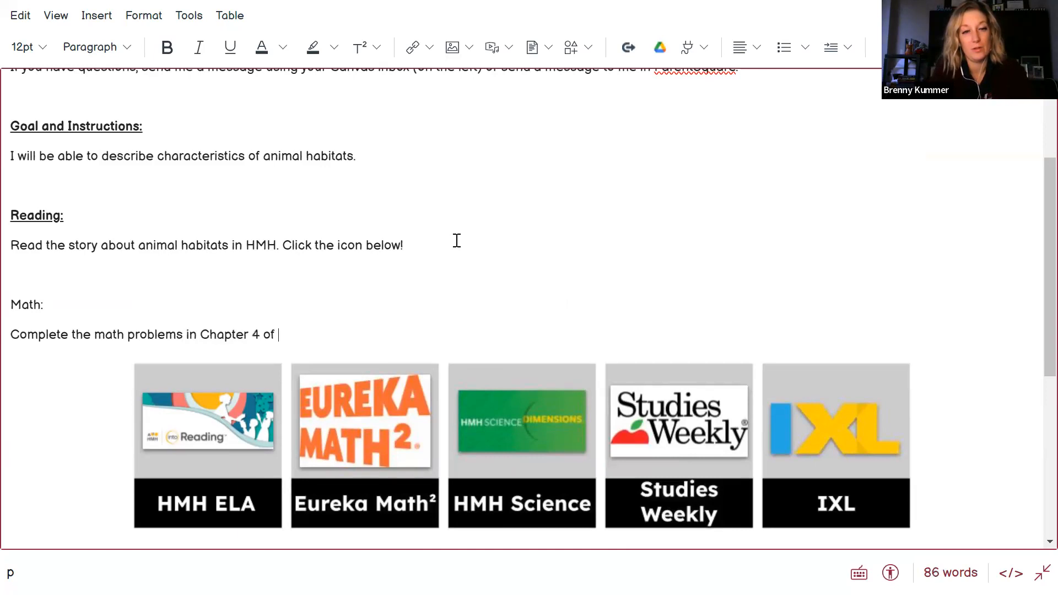
{"action": "type", "text": "Eureka Math. Click the icon below to sign in."}
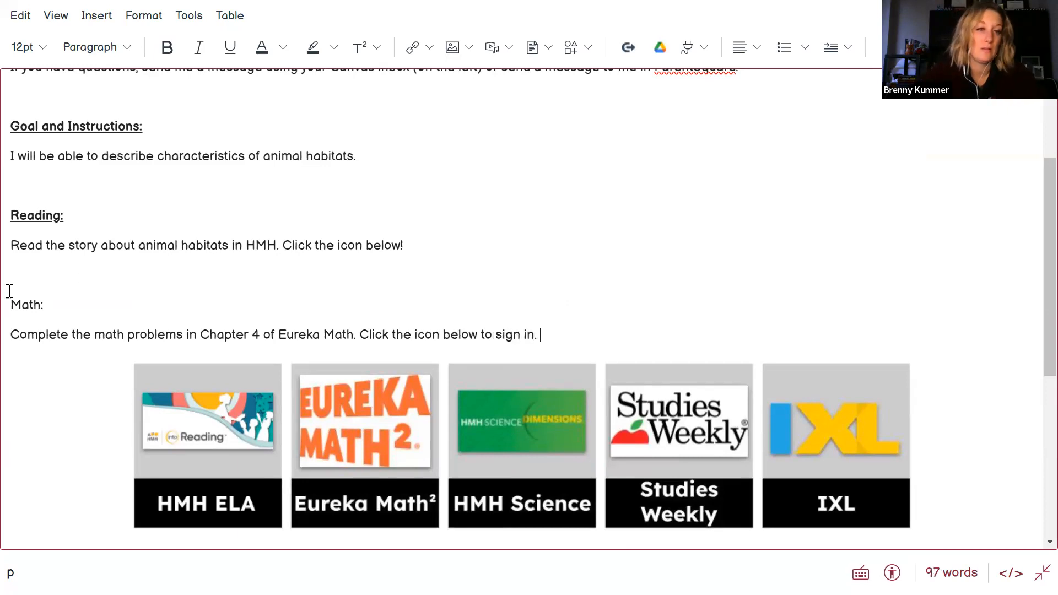
- Make the "Math:" line bold and underlined
{"action": "key", "text": "shift+Home"}
{"action": "key", "text": "ctrl+b"}
{"action": "key", "text": "ctrl+u"}
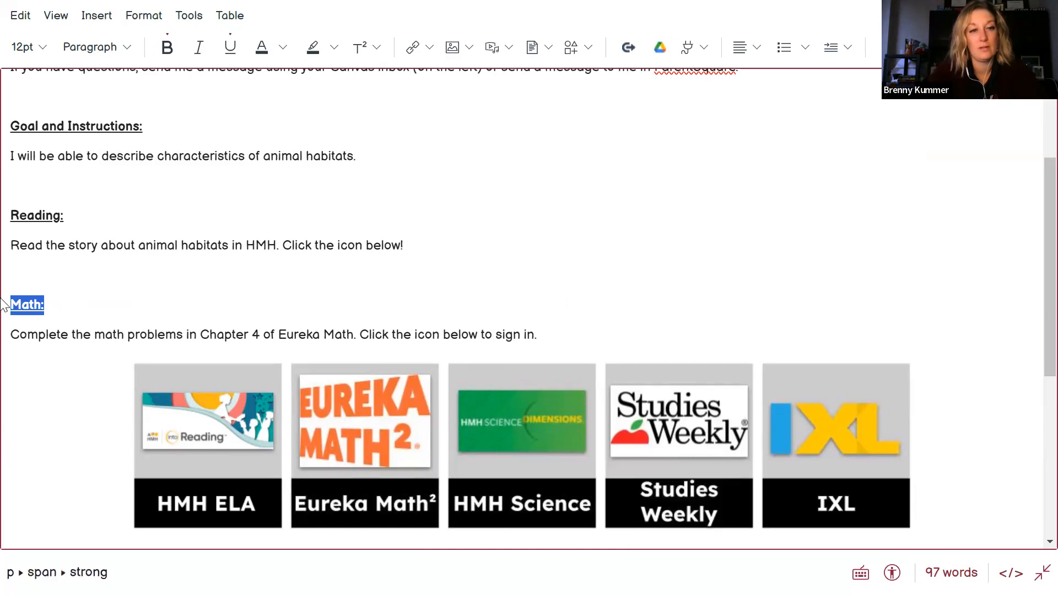
- Add a "Science/Social Studies:" line below the math instruction, separated from it by a blank line
{"action": "scroll", "coordinate": [562, 232], "scroll_direction": "down", "scroll_amount": 2}
{"action": "left_click", "coordinate": [571, 247]}
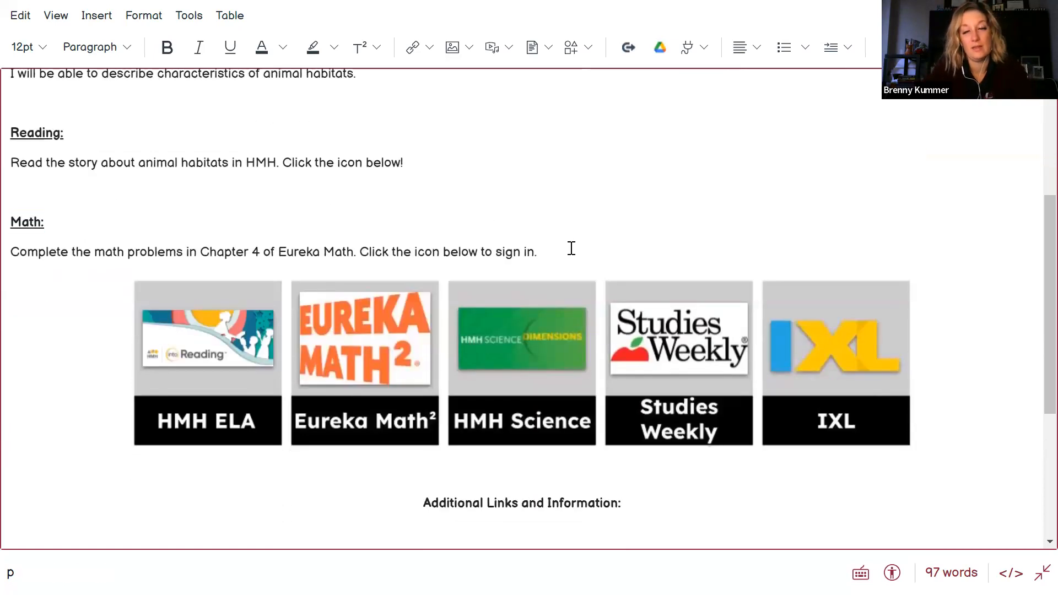
{"action": "key", "text": "Return"}
{"action": "key", "text": "Return"}
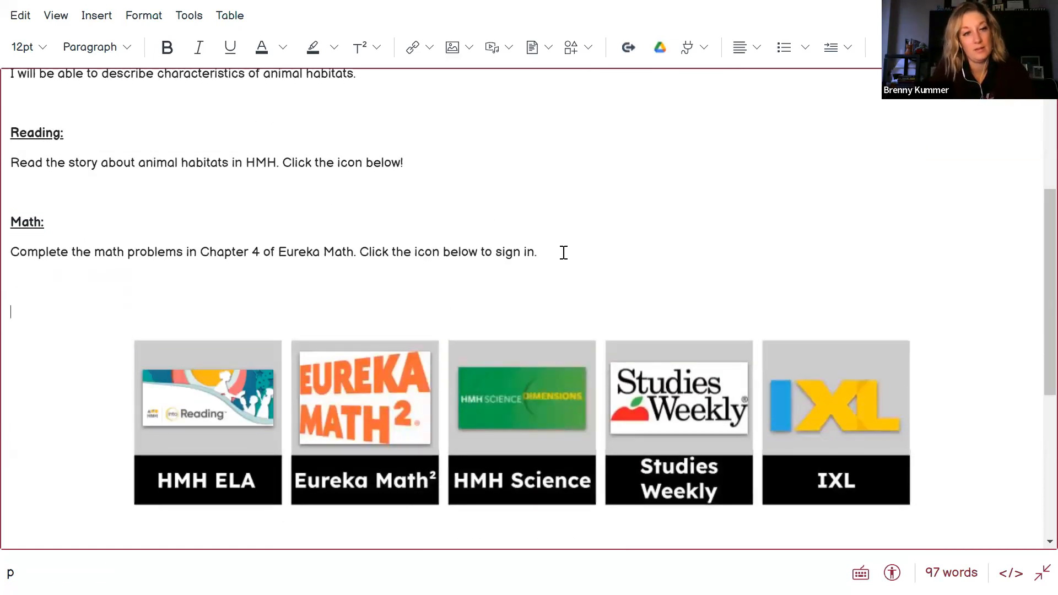
{"action": "type", "text": "A"}
{"action": "key", "text": "BackSpace"}
{"action": "type", "text": "Science/Scoia"}
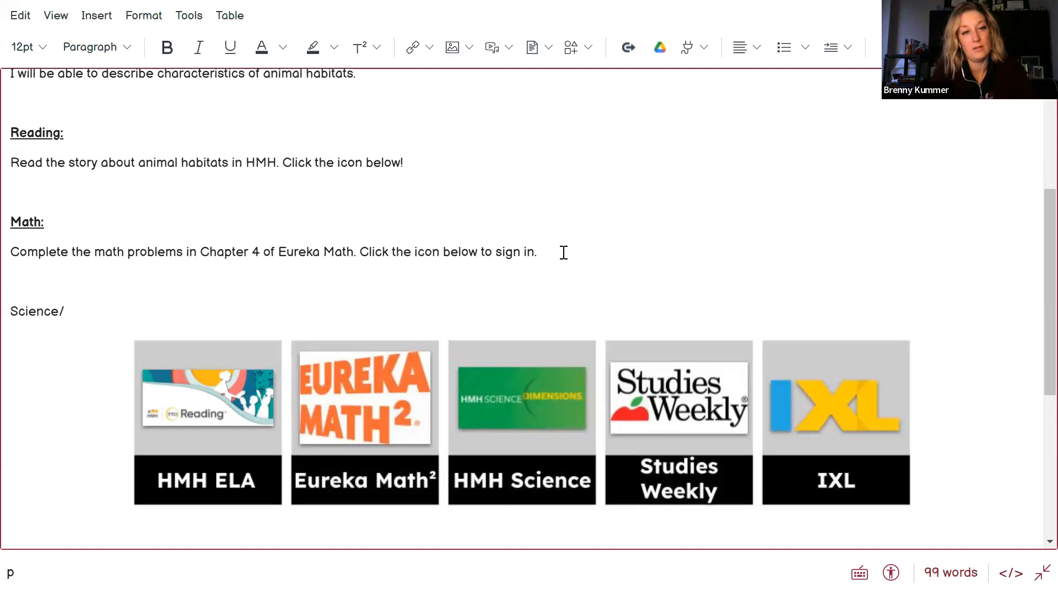
{"action": "type", "text": "Social Studies:"}
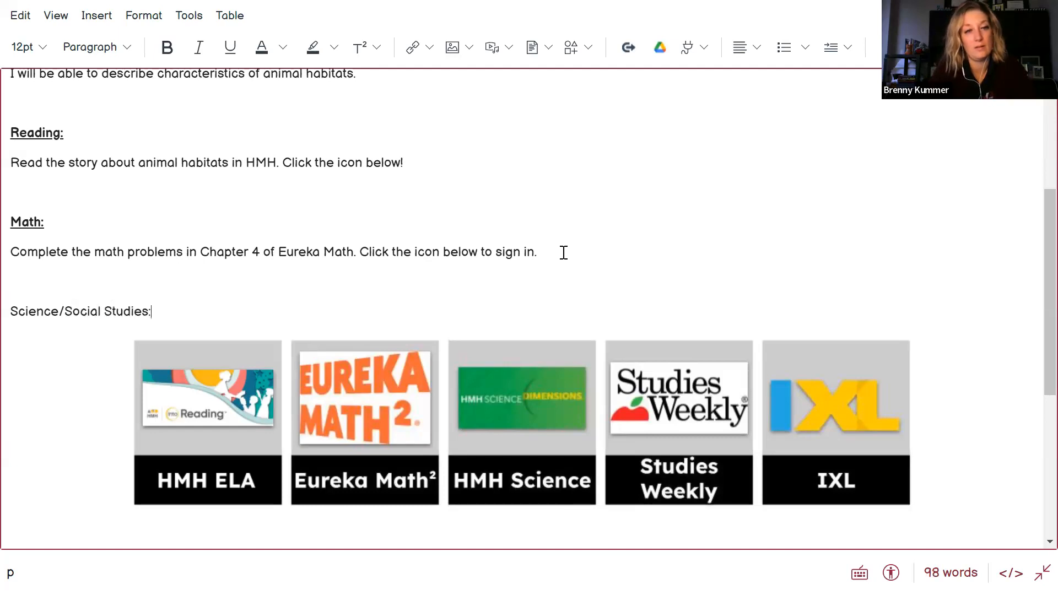
- Below the "Science/Social Studies:" line, add the instruction "Complete the module in Canvas! Click here to begin."
{"action": "key", "text": "Return"}
{"action": "type", "text": "Complete the module in C"}
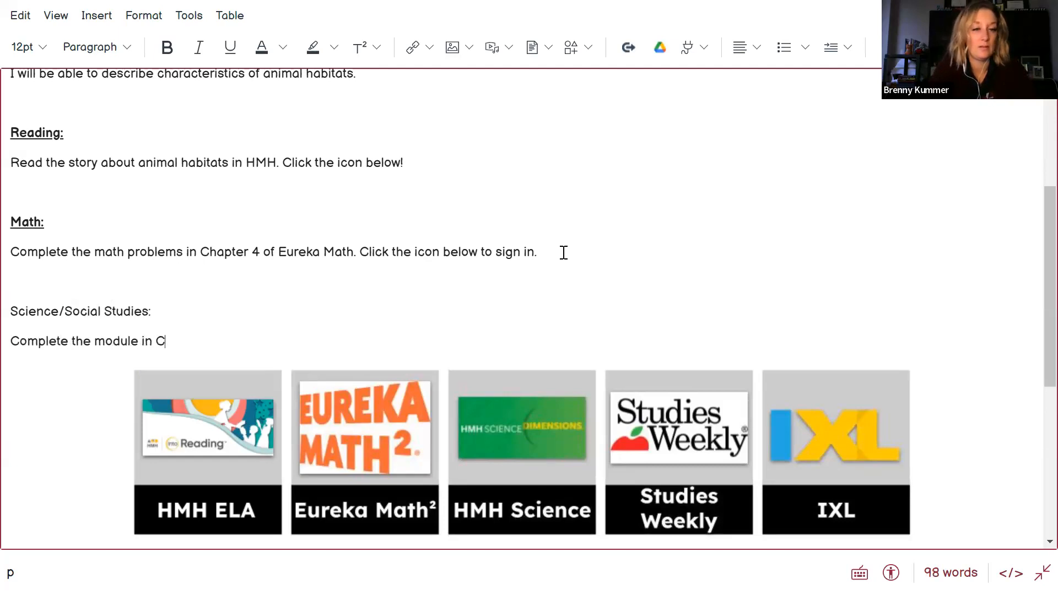
{"action": "type", "text": "anvas! Click heere"}
{"action": "key", "text": "BackSpace"}
{"action": "key", "text": "BackSpace"}
{"action": "type", "text": "re to begin."}
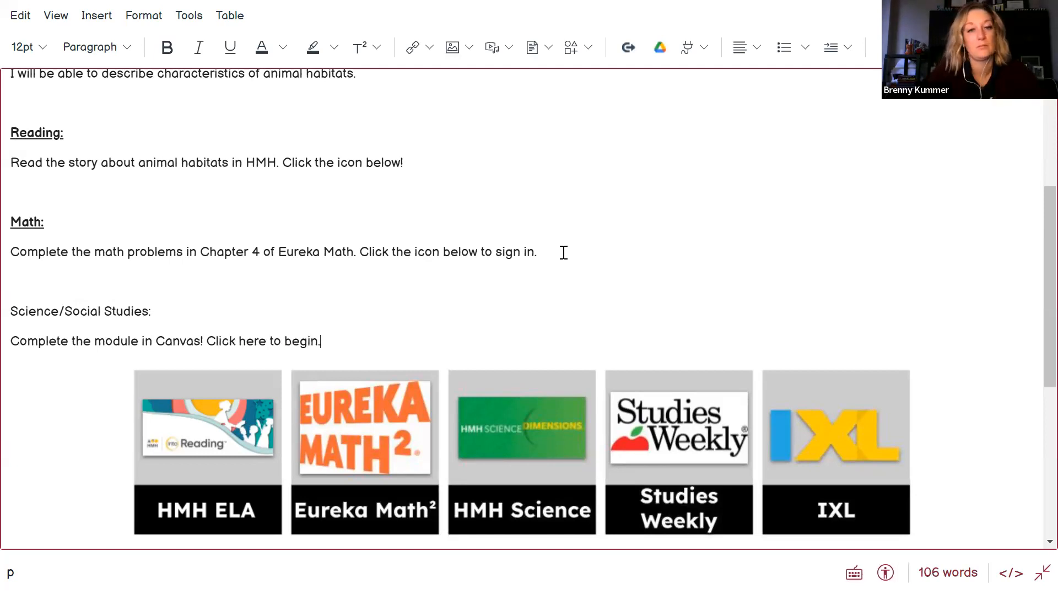
- Make the "Science/Social Studies:" line bold and underlined
{"action": "left_click", "coordinate": [3, 319], "text": "shift"}
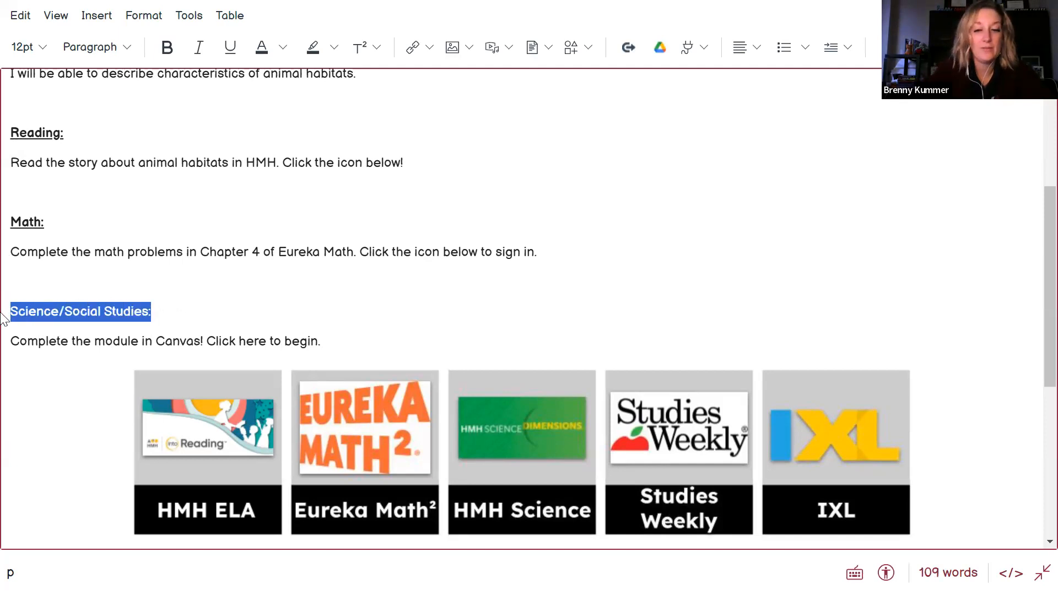
{"action": "key", "text": "ctrl+b"}
{"action": "key", "text": "ctrl+u"}
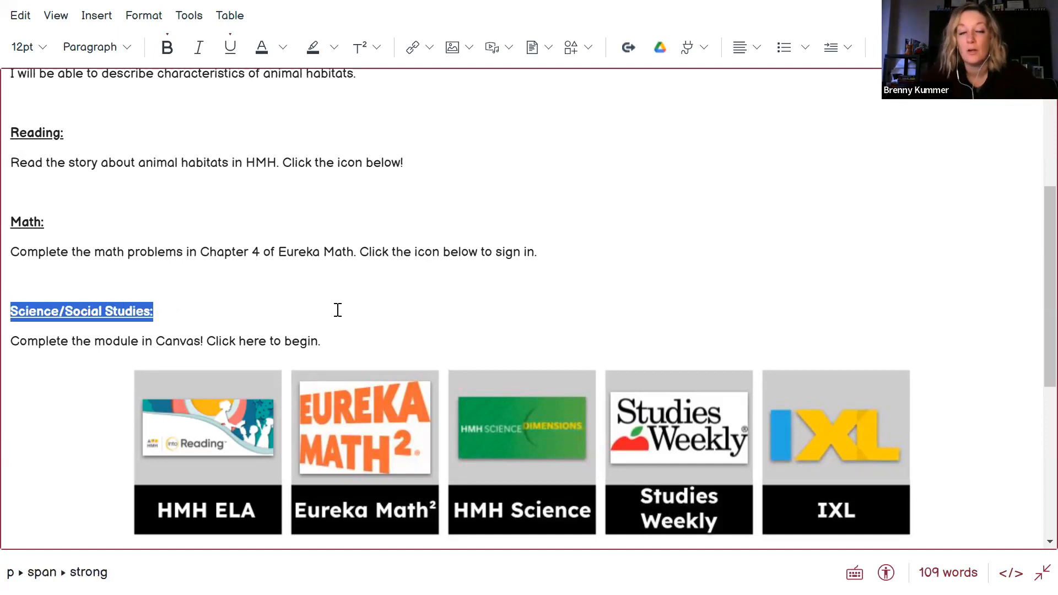
{"action": "left_click", "coordinate": [318, 326]}
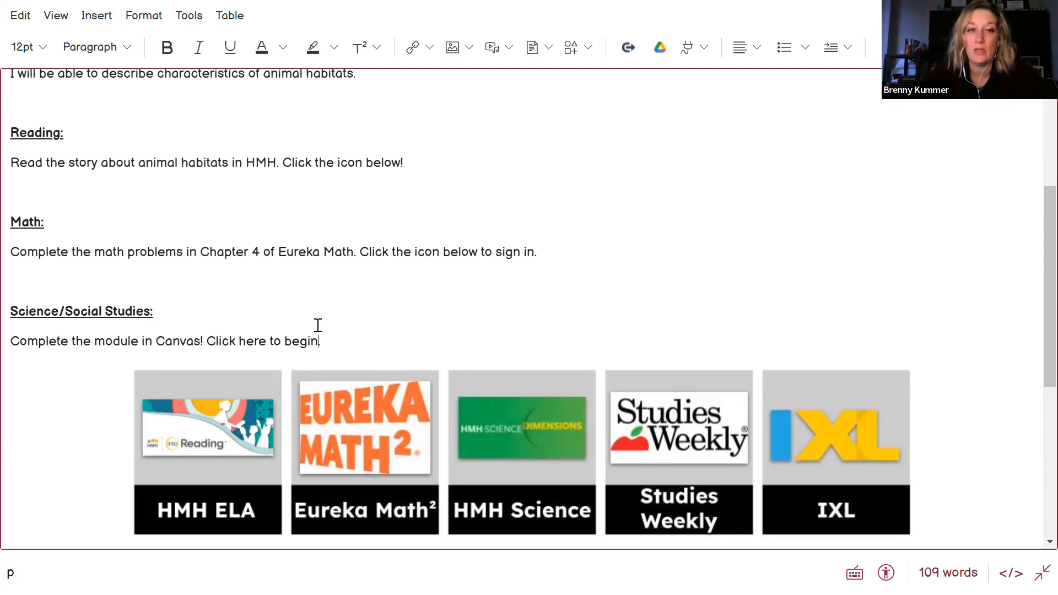
- Delete the blank line above the "Reading:" heading, and insert it again
{"action": "scroll", "coordinate": [489, 418], "scroll_direction": "up", "scroll_amount": 5}
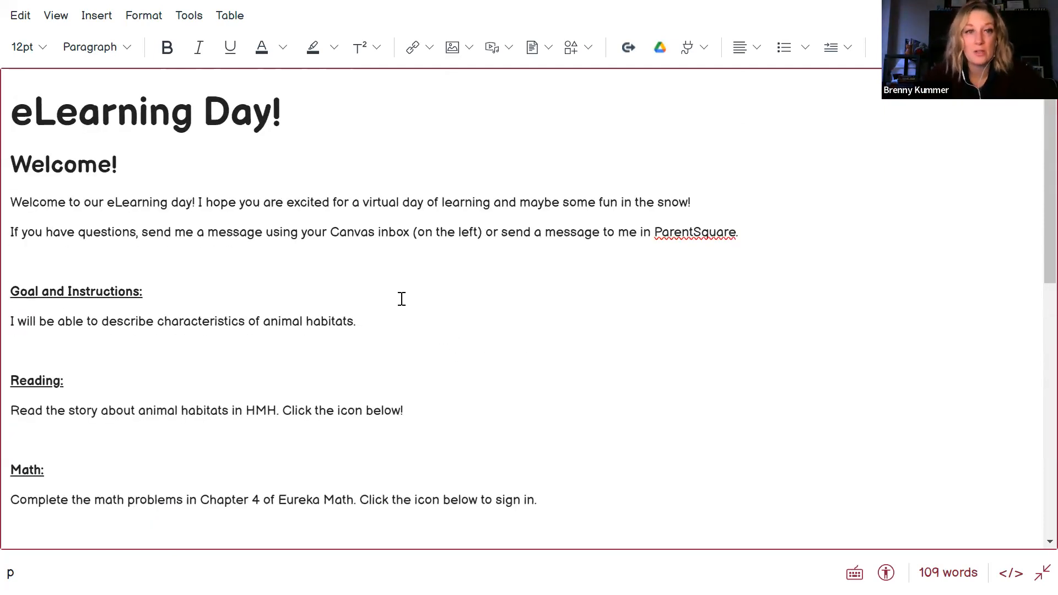
{"action": "scroll", "coordinate": [402, 300], "scroll_direction": "down", "scroll_amount": 3}
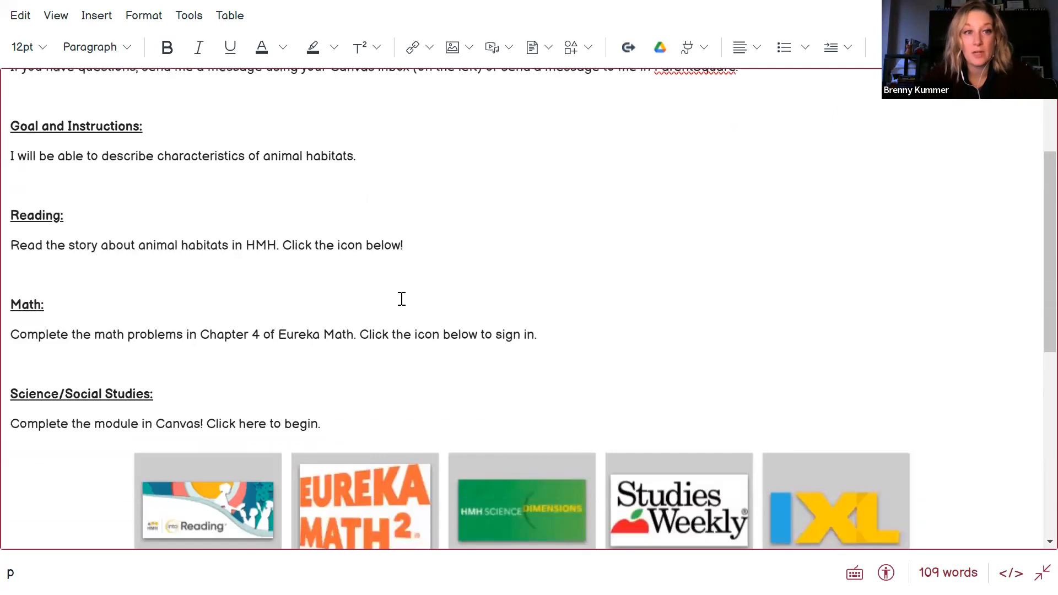
{"action": "left_click", "coordinate": [93, 191]}
{"action": "key", "text": "BackSpace"}
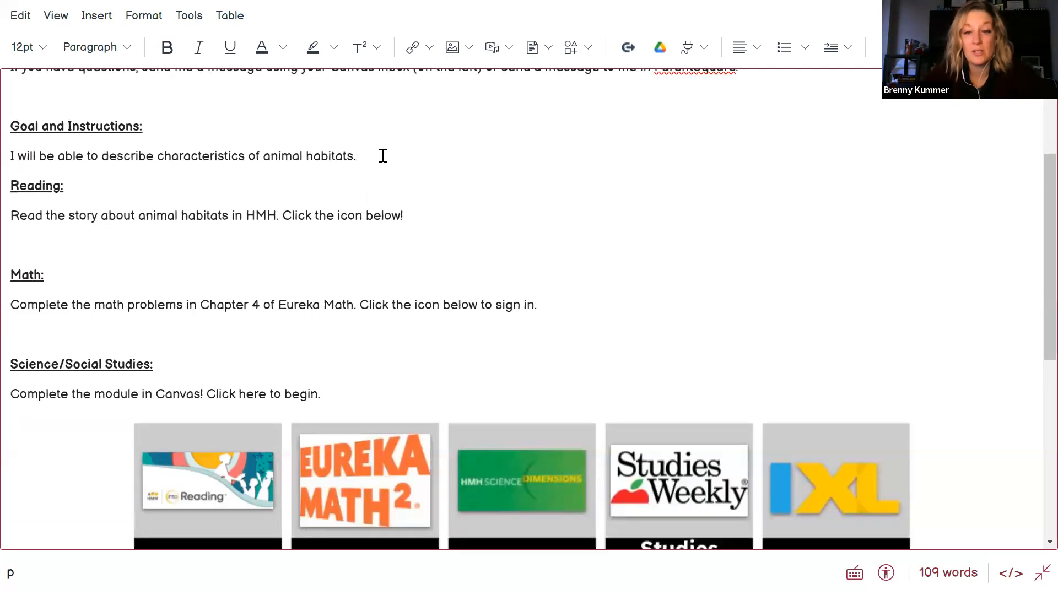
{"action": "key", "text": "Return"}
- Open the link options of the HMH ELA icon below the science instruction to view its web address
{"action": "scroll", "coordinate": [293, 234], "scroll_direction": "down", "scroll_amount": 3}
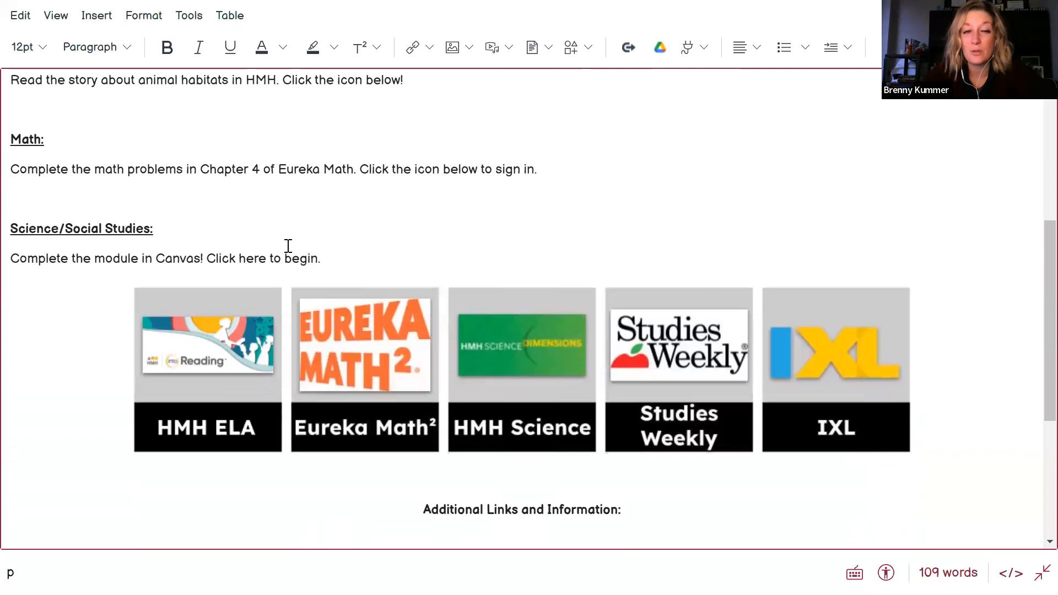
{"action": "left_click", "coordinate": [230, 331]}
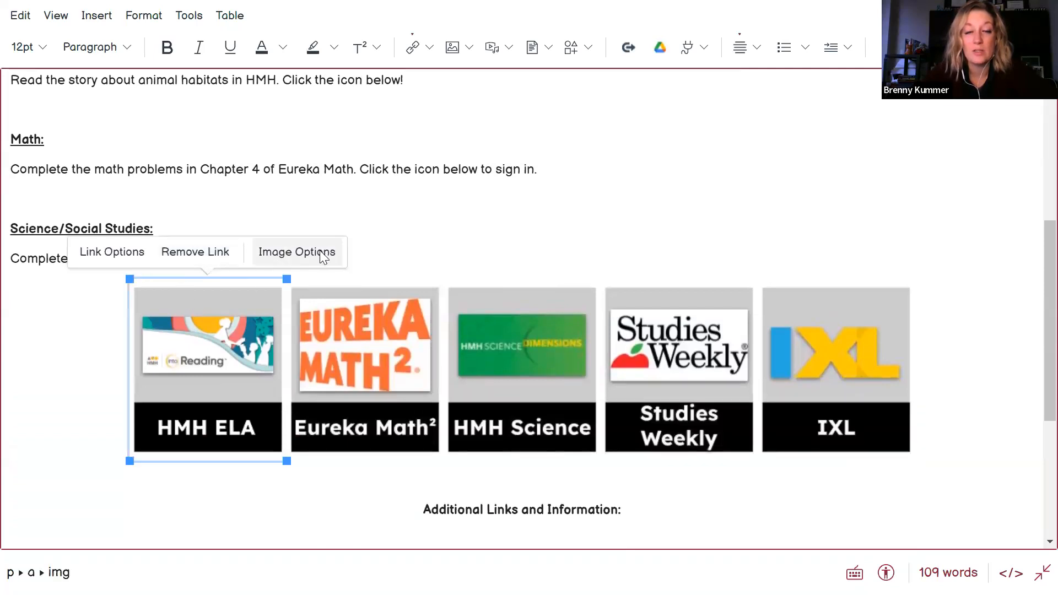
{"action": "left_click", "coordinate": [105, 254]}
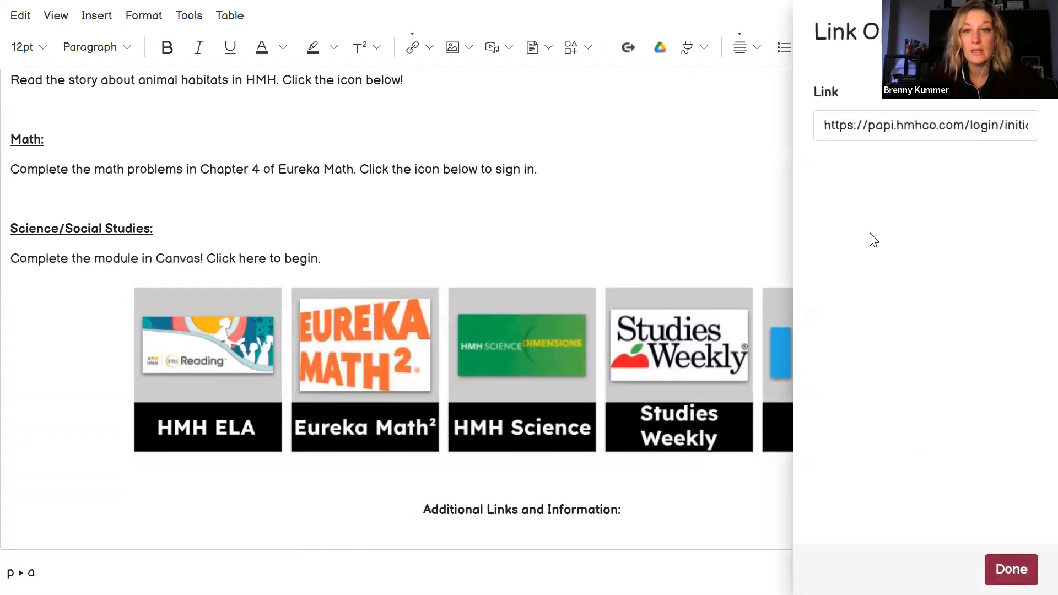
- Copy the HMH ELA icon's full web address and close its link options without altering the link
{"action": "triple_click", "coordinate": [905, 129]}
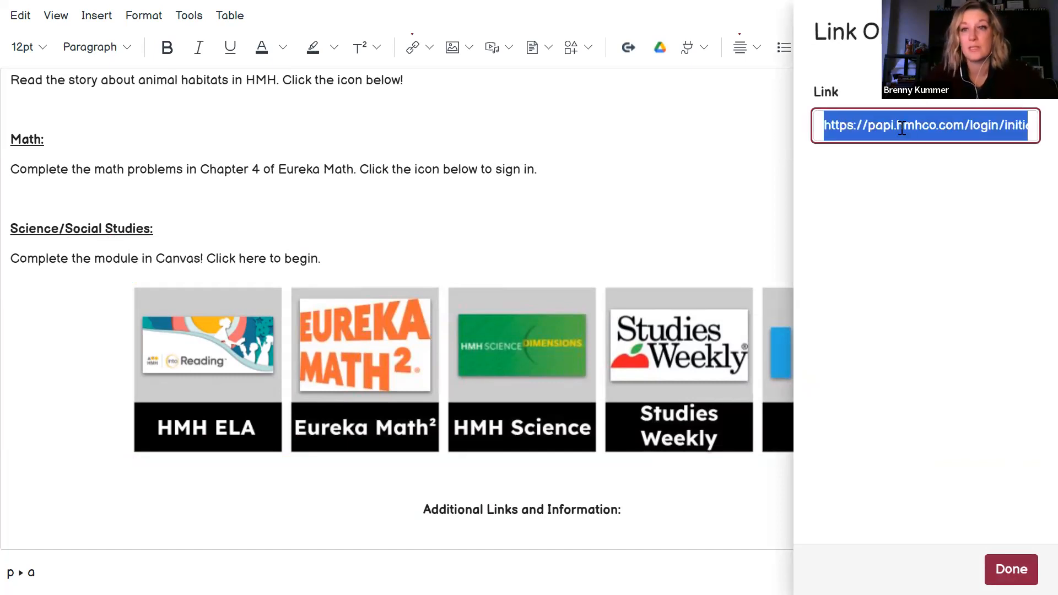
{"action": "left_click", "coordinate": [904, 60]}
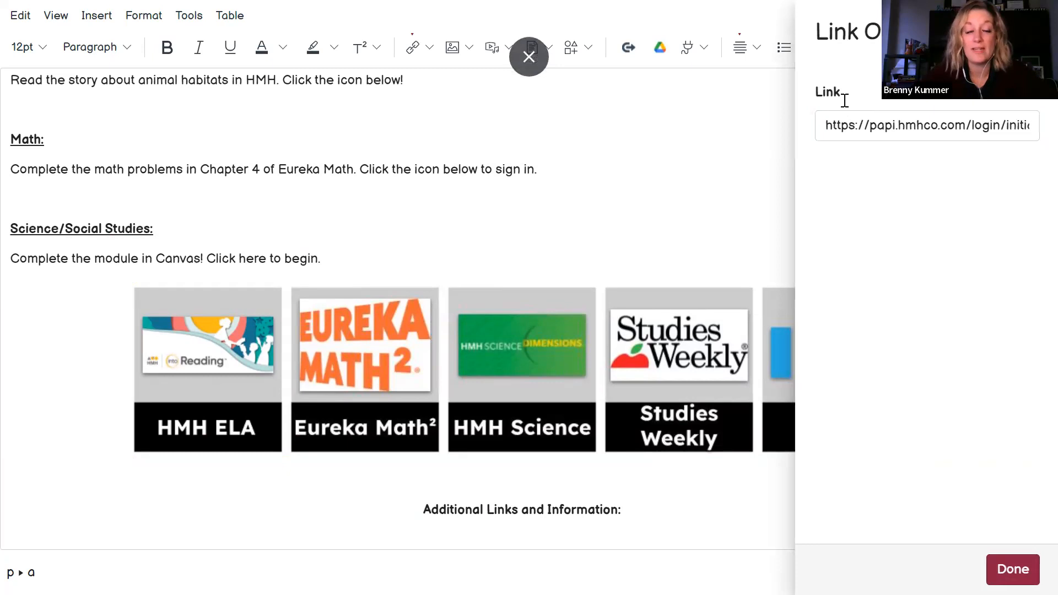
{"action": "right_click", "coordinate": [215, 315]}
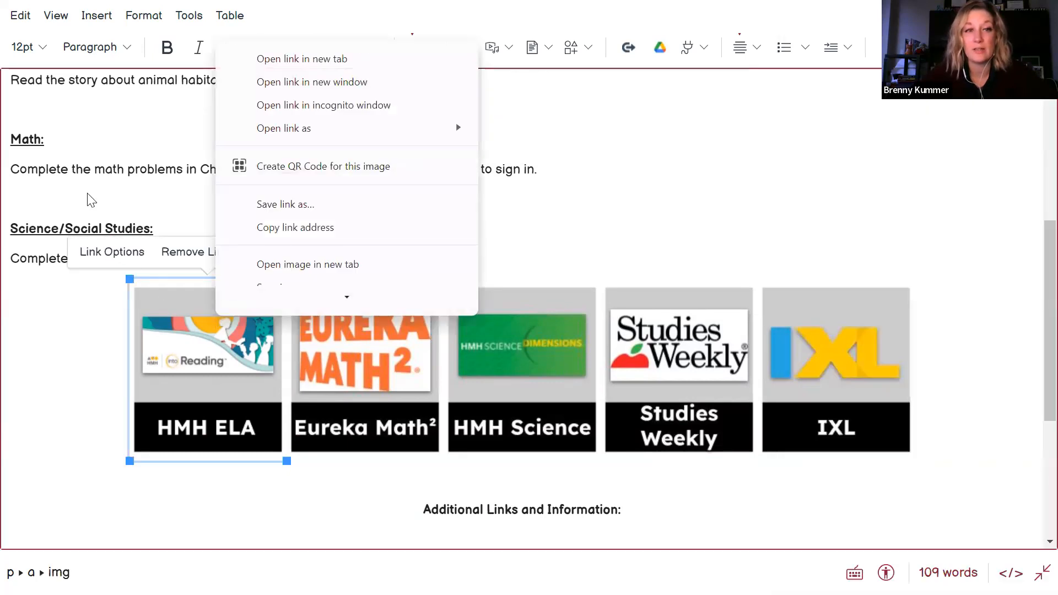
{"action": "left_click", "coordinate": [88, 193]}
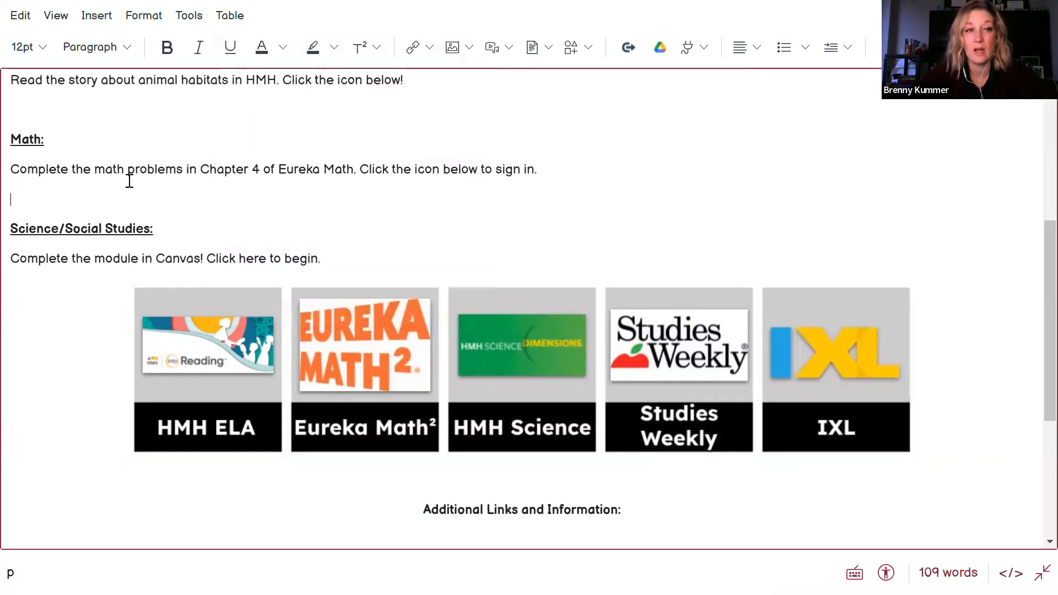
- Turn "Click the icon below" in the Reading instruction into an external link using the copied HMH ELA address
{"action": "scroll", "coordinate": [129, 180], "scroll_direction": "up", "scroll_amount": 2}
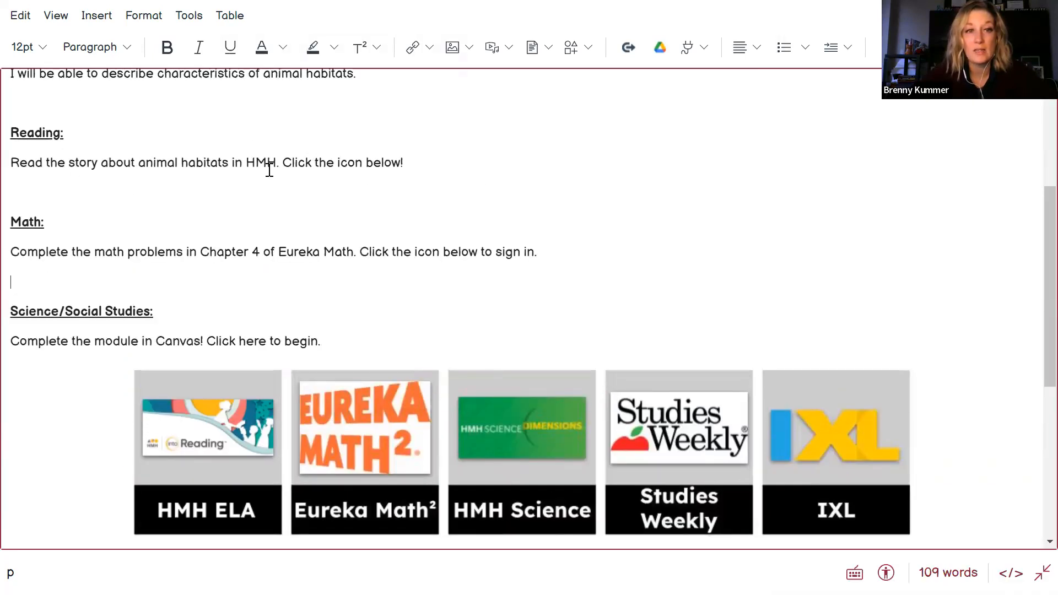
{"action": "left_click_drag", "start_coordinate": [283, 164], "coordinate": [401, 165]}
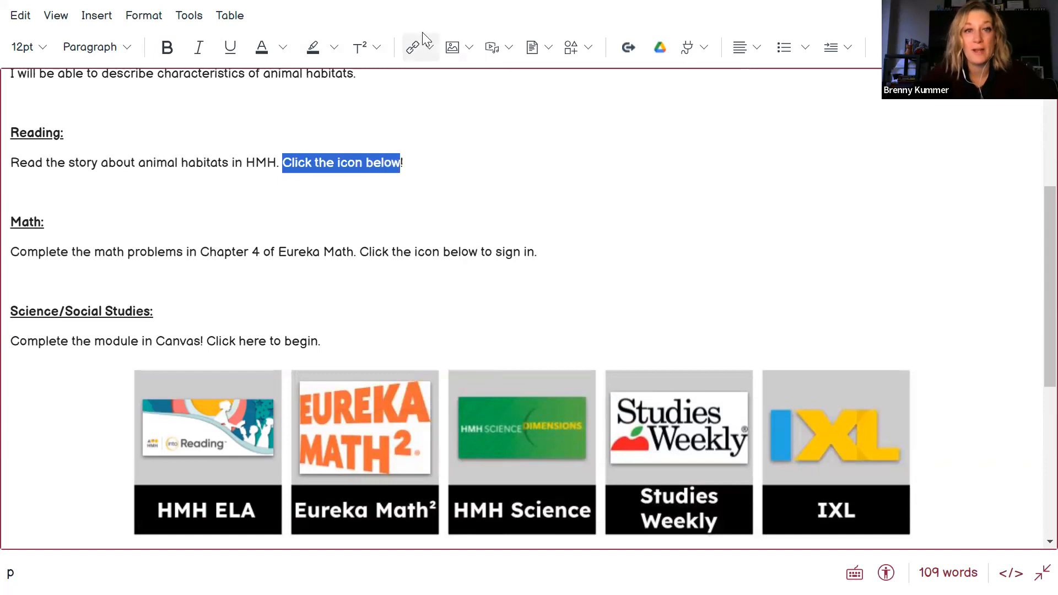
{"action": "left_click", "coordinate": [423, 47]}
{"action": "left_click", "coordinate": [435, 83]}
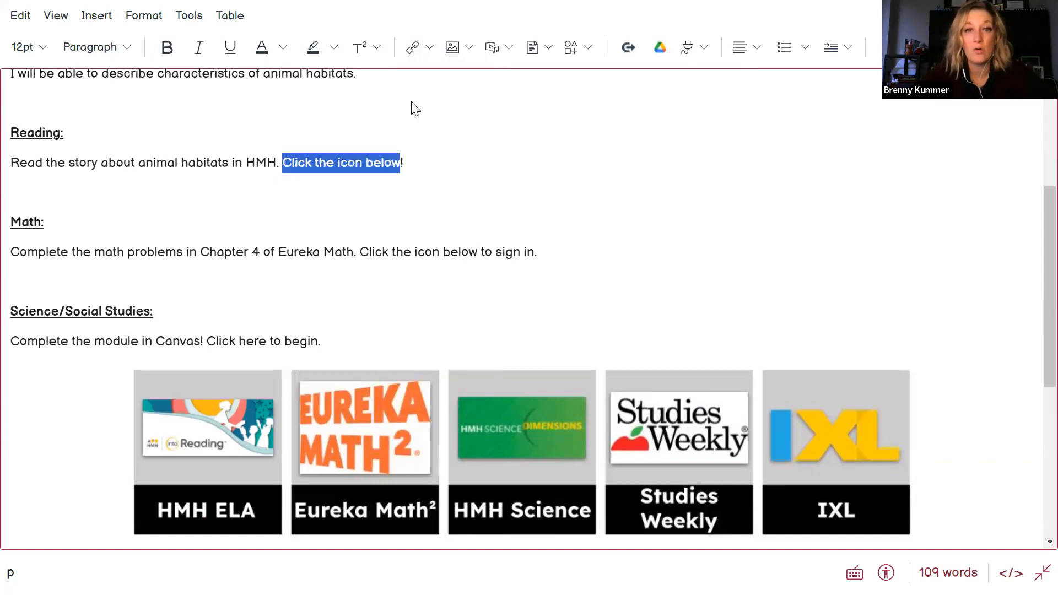
{"action": "key", "text": "ctrl+v"}
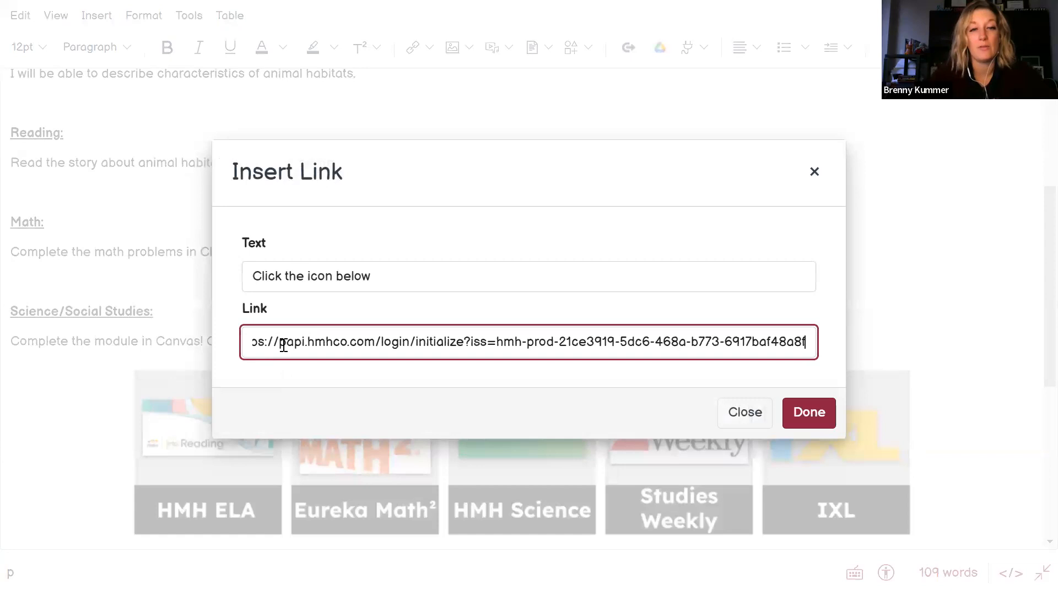
{"action": "left_click", "coordinate": [805, 414]}
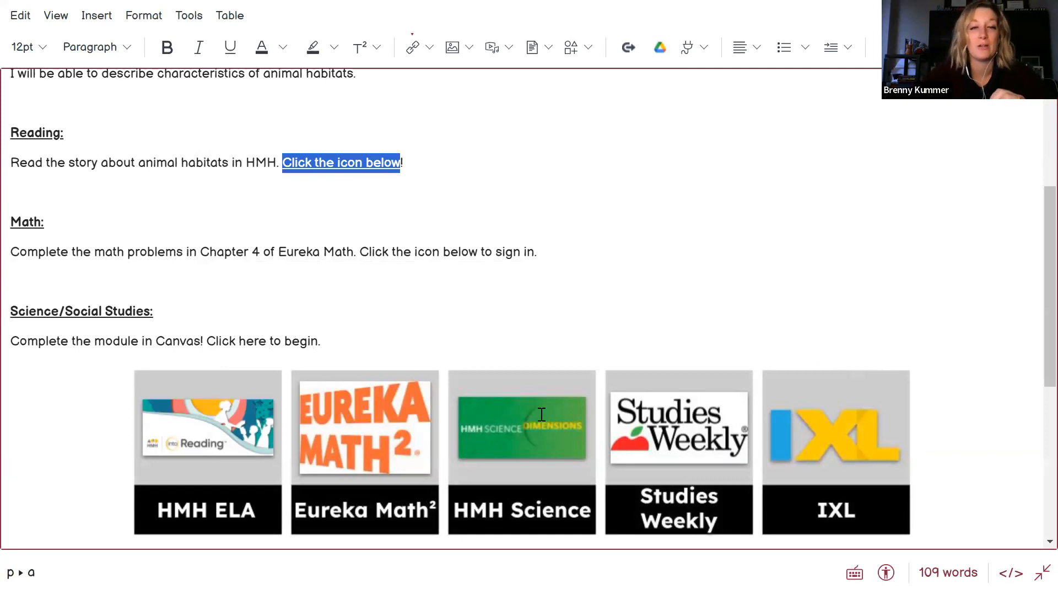
{"action": "left_click", "coordinate": [413, 305]}
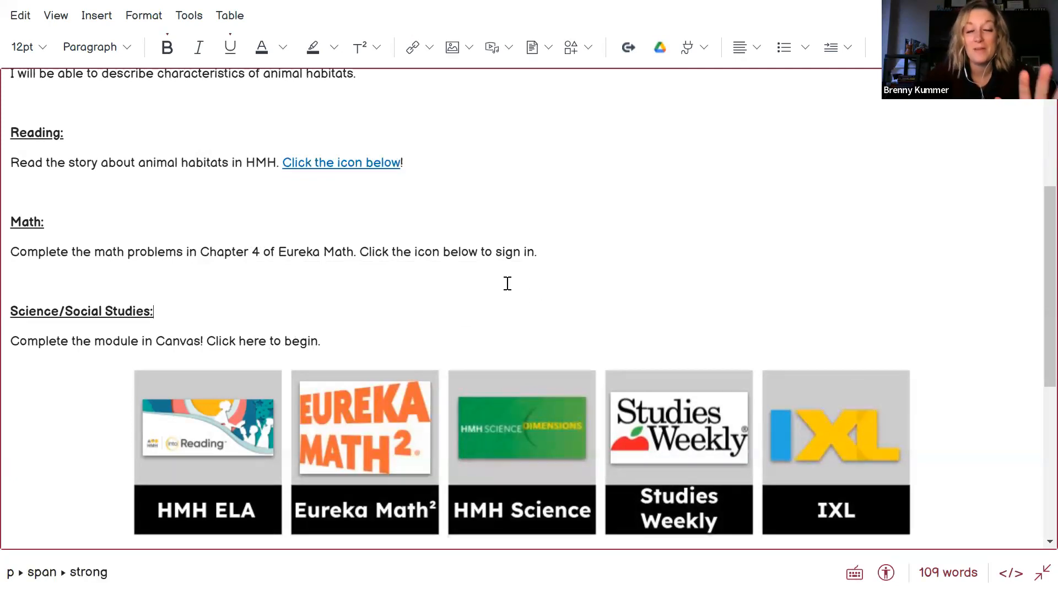
- Copy the web address from the Eureka Math² icon's link options and close them
{"action": "scroll", "coordinate": [502, 251], "scroll_direction": "down", "scroll_amount": 2}
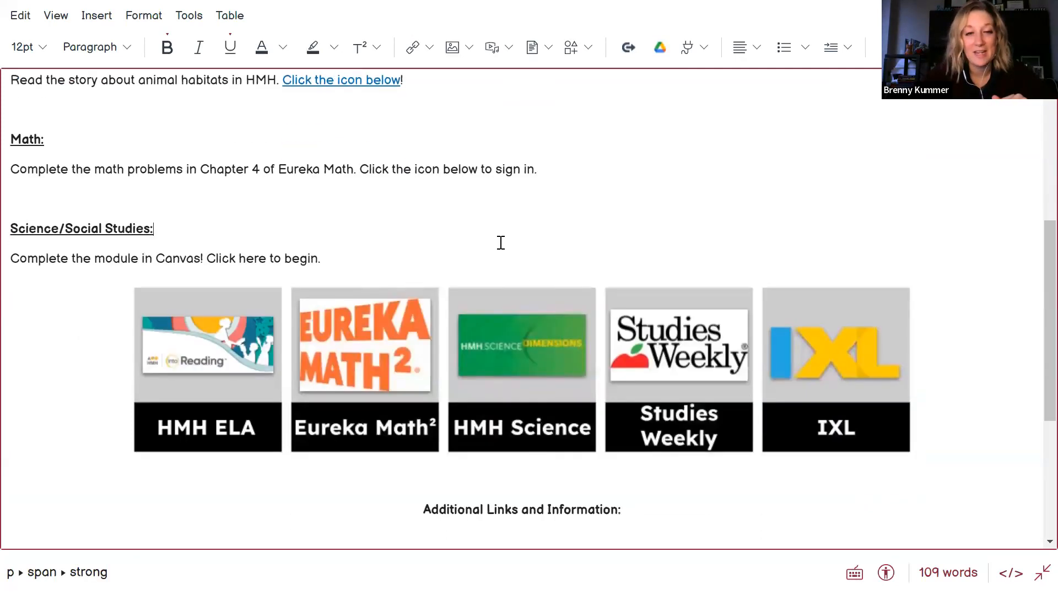
{"action": "right_click", "coordinate": [378, 341]}
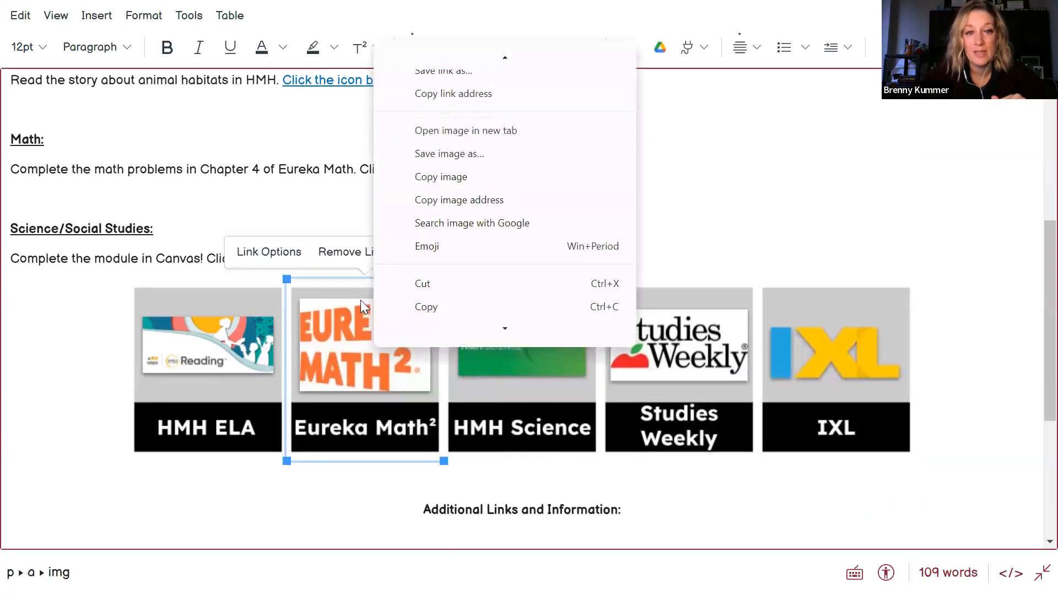
{"action": "left_click", "coordinate": [271, 252]}
{"action": "left_click", "coordinate": [953, 133]}
{"action": "key", "text": "ctrl+a"}
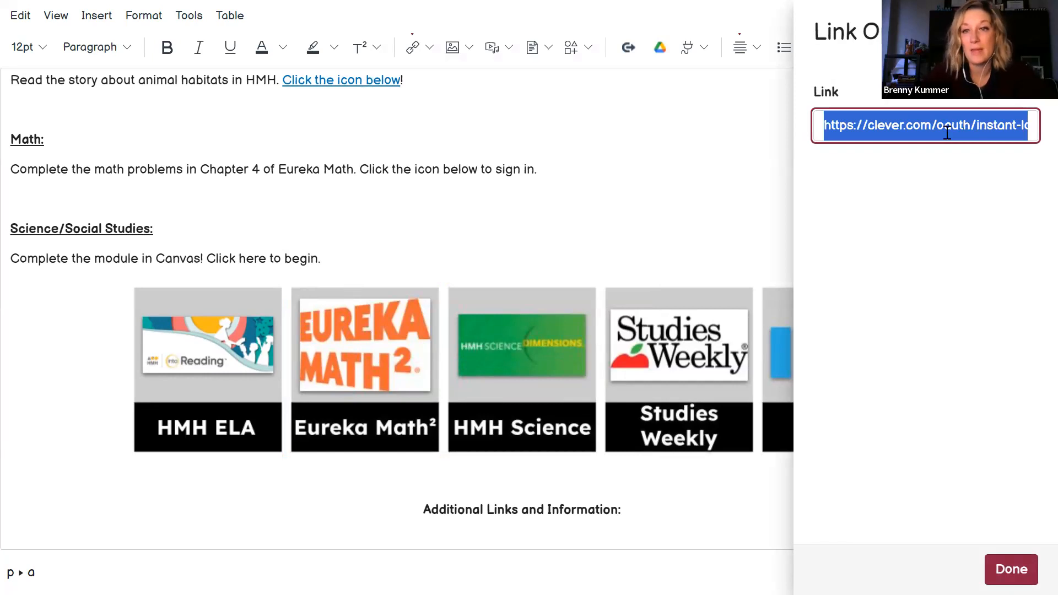
{"action": "left_click", "coordinate": [778, 84]}
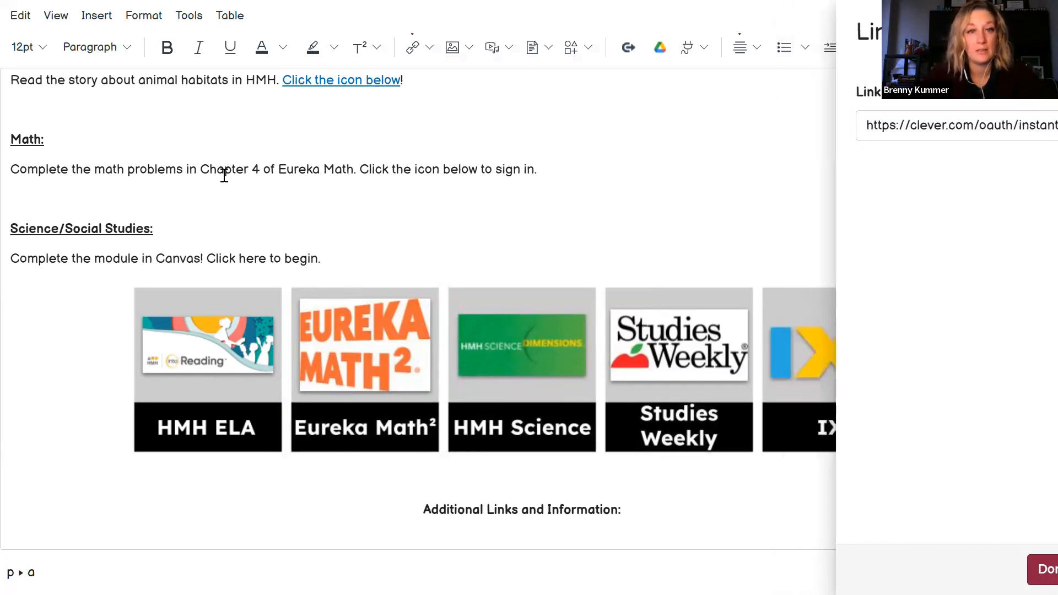
- Turn "Chapter 4 of Eureka Math" in the Math instruction into an external link using the copied Eureka Math² address
{"action": "left_click_drag", "start_coordinate": [201, 169], "coordinate": [354, 169]}
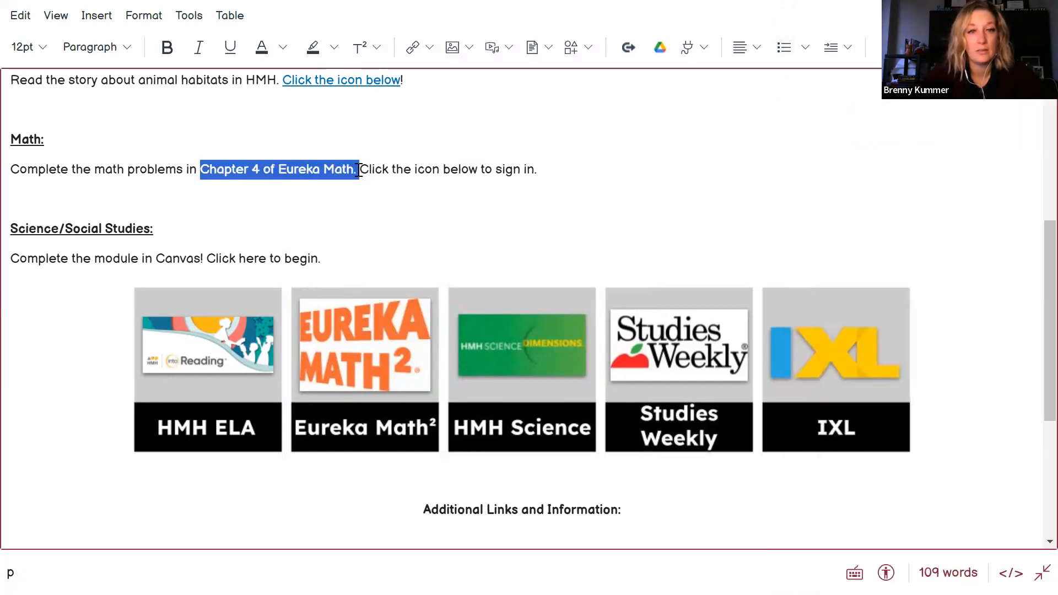
{"action": "left_click", "coordinate": [417, 46]}
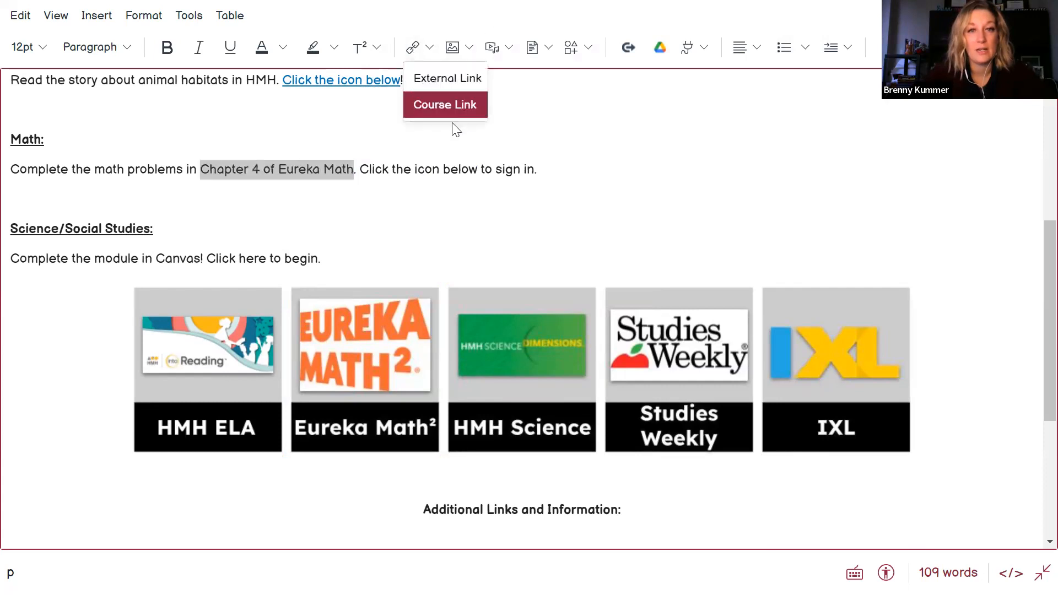
{"action": "left_click", "coordinate": [458, 81]}
{"action": "left_click", "coordinate": [324, 348]}
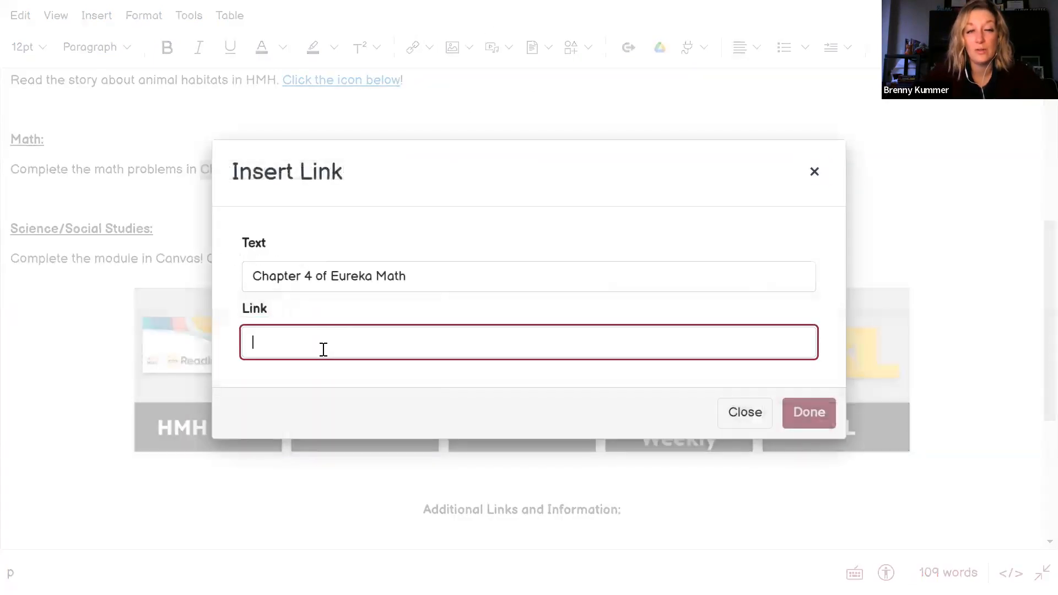
{"action": "key", "text": "ctrl+v"}
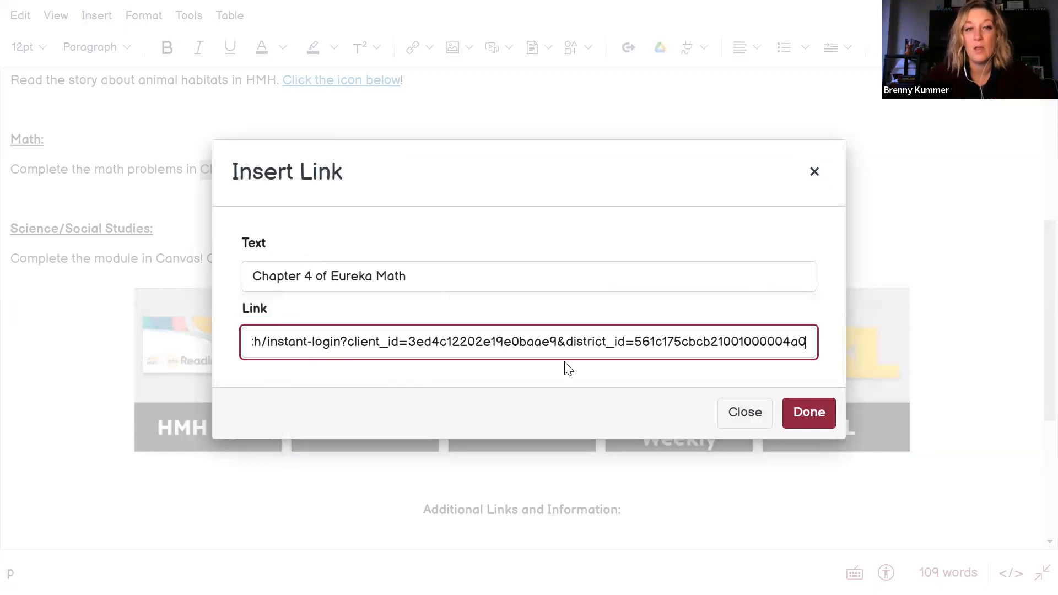
{"action": "left_click", "coordinate": [806, 419]}
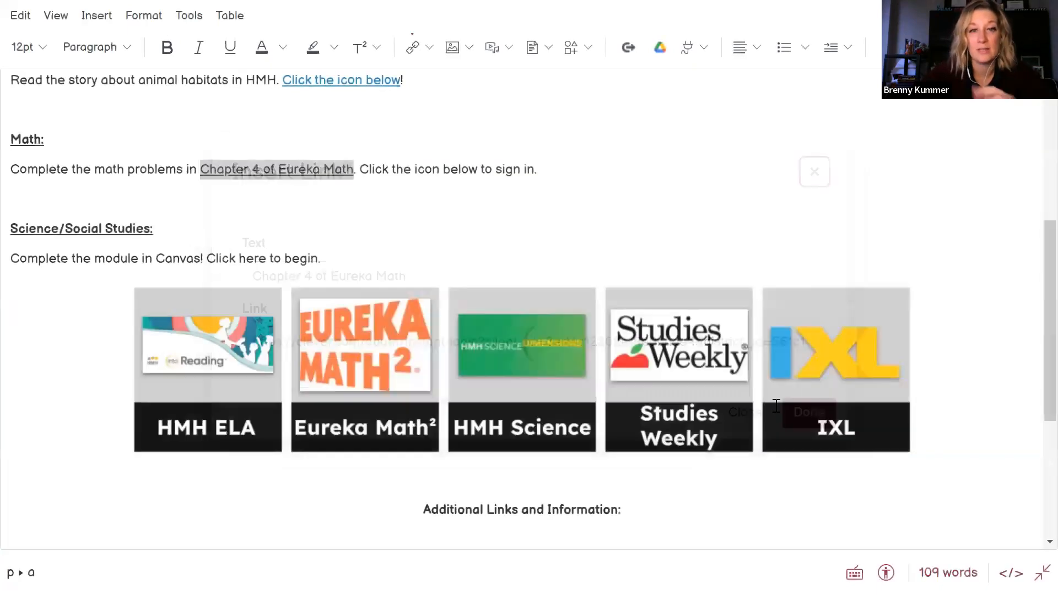
{"action": "left_click", "coordinate": [331, 227]}
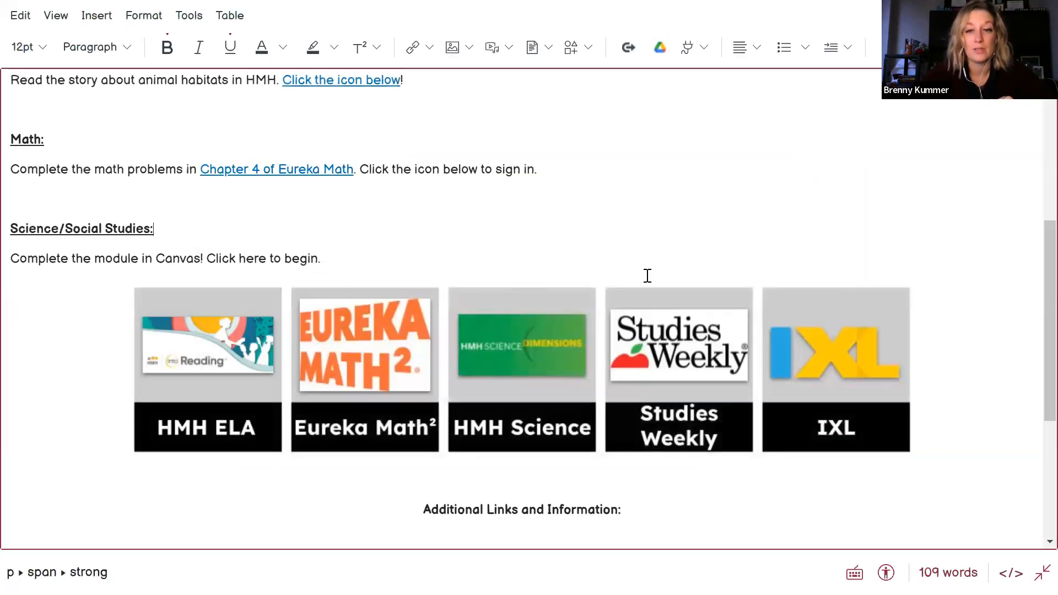
- Select "Click here to begin" in the Science/Social Studies instruction for a course link and exit the full-screen editor
{"action": "scroll", "coordinate": [647, 275], "scroll_direction": "down", "scroll_amount": 3}
{"action": "scroll", "coordinate": [100, 174], "scroll_direction": "up", "scroll_amount": 4}
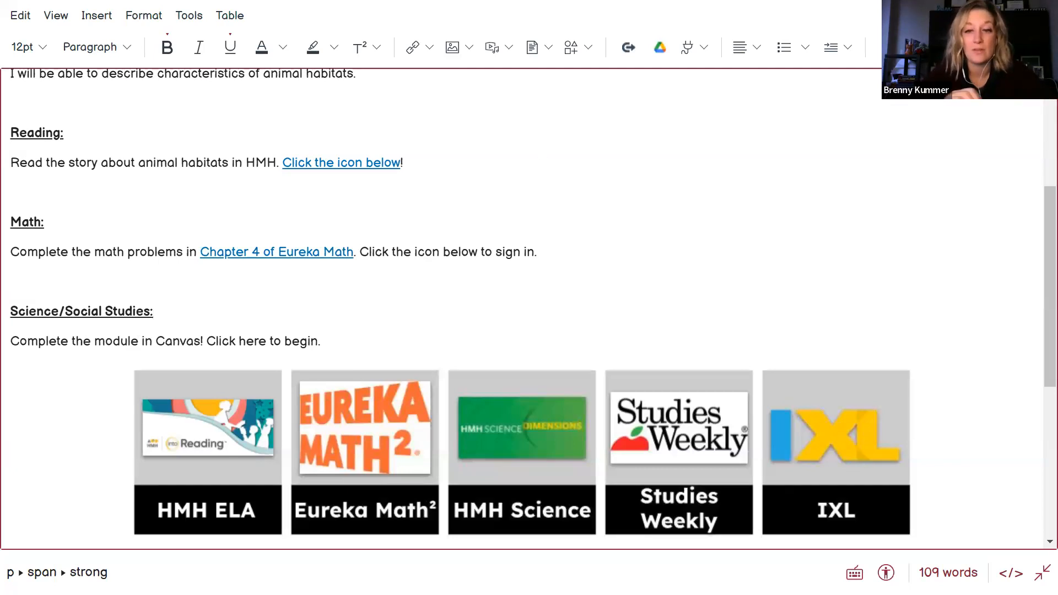
{"action": "scroll", "coordinate": [243, 398], "scroll_direction": "down", "scroll_amount": 3}
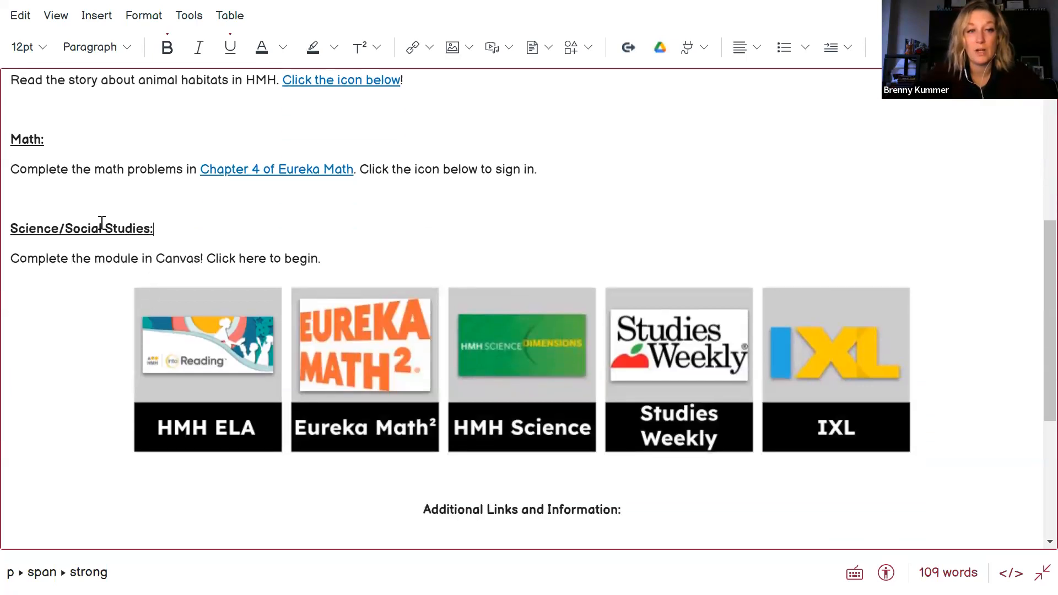
{"action": "left_click_drag", "start_coordinate": [206, 259], "coordinate": [322, 258]}
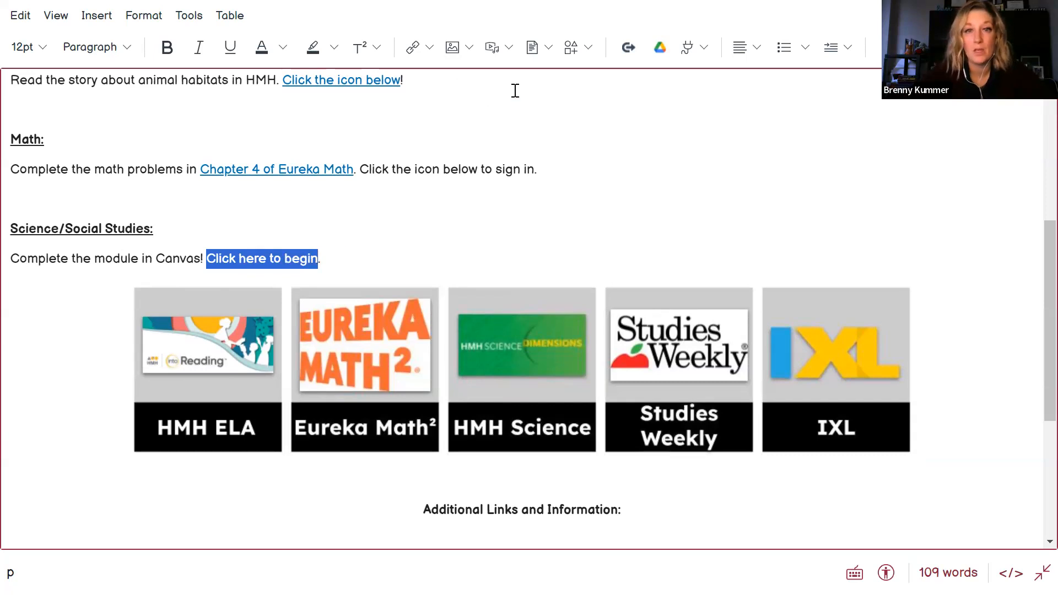
{"action": "left_click", "coordinate": [415, 47]}
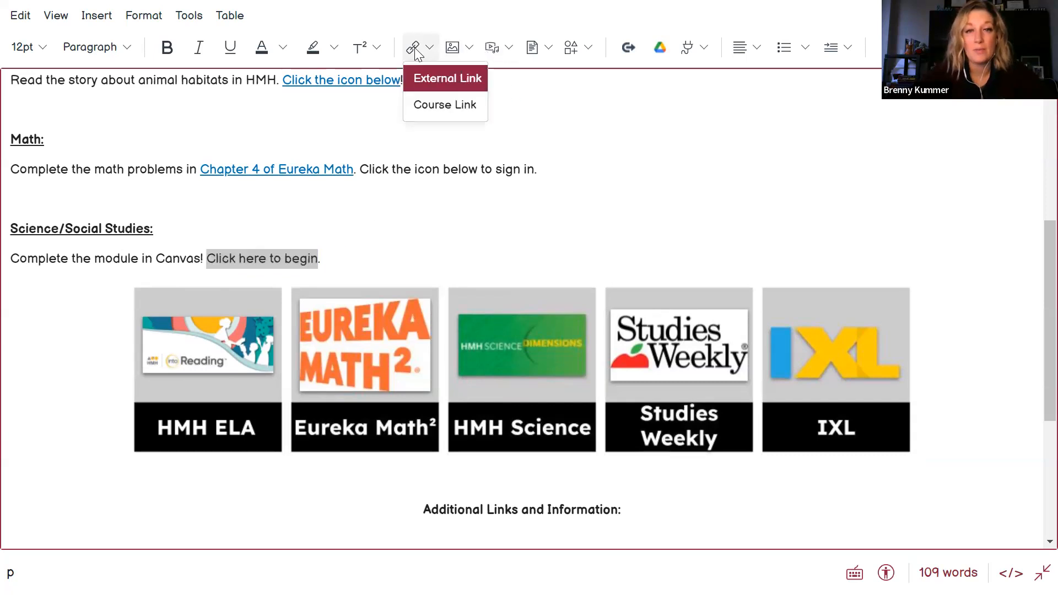
{"action": "left_click", "coordinate": [437, 107]}
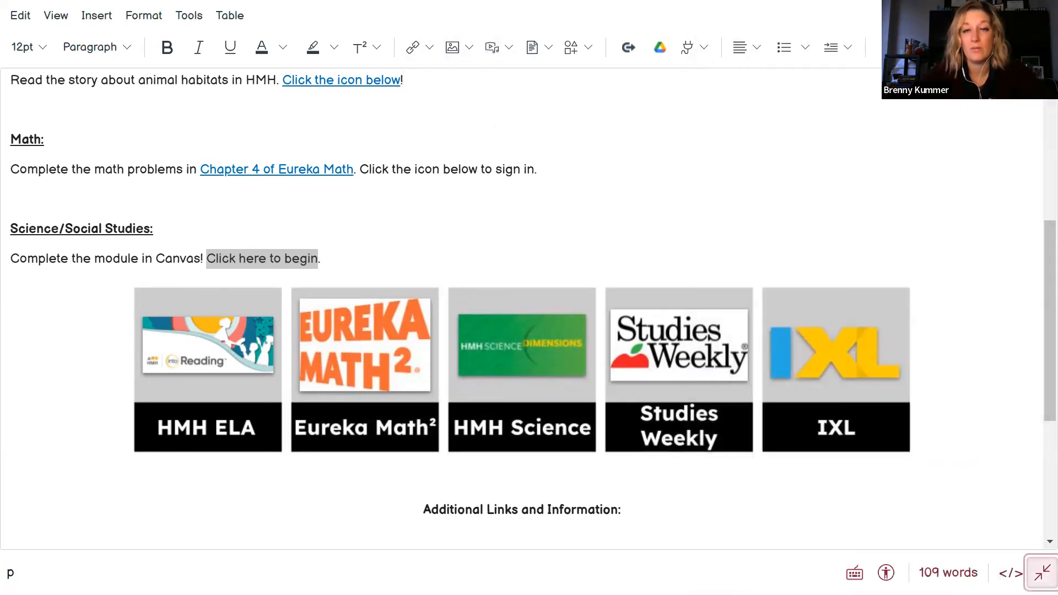
{"action": "left_click", "coordinate": [1043, 573]}
- Link the selected "Click here to begin" text to the course module "Science: Endangered Species" and close the course link list
{"action": "scroll", "coordinate": [611, 256], "scroll_direction": "down", "scroll_amount": 2}
{"action": "left_click", "coordinate": [673, 221]}
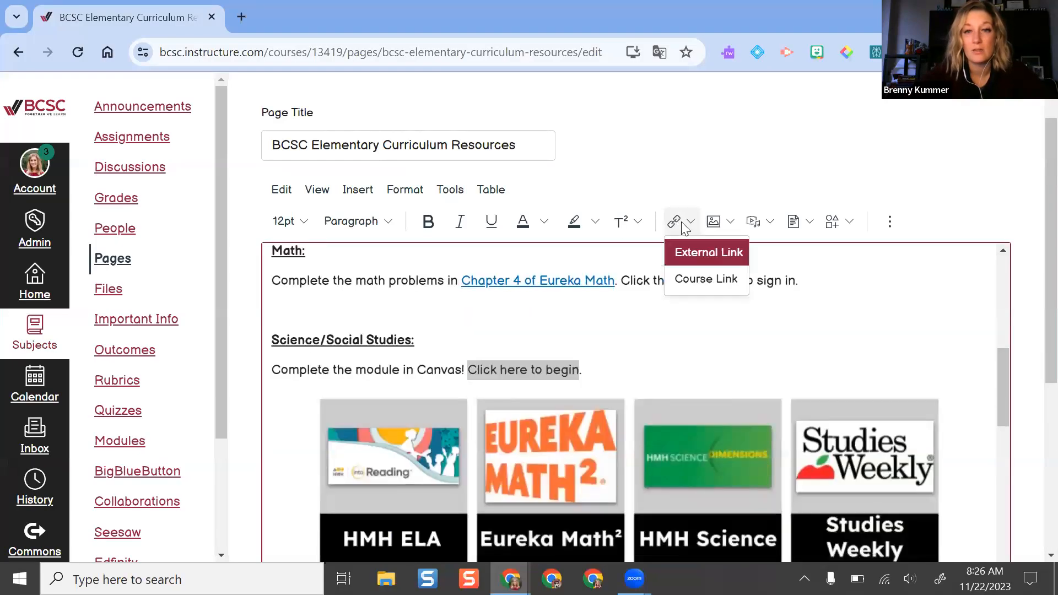
{"action": "left_click", "coordinate": [691, 280]}
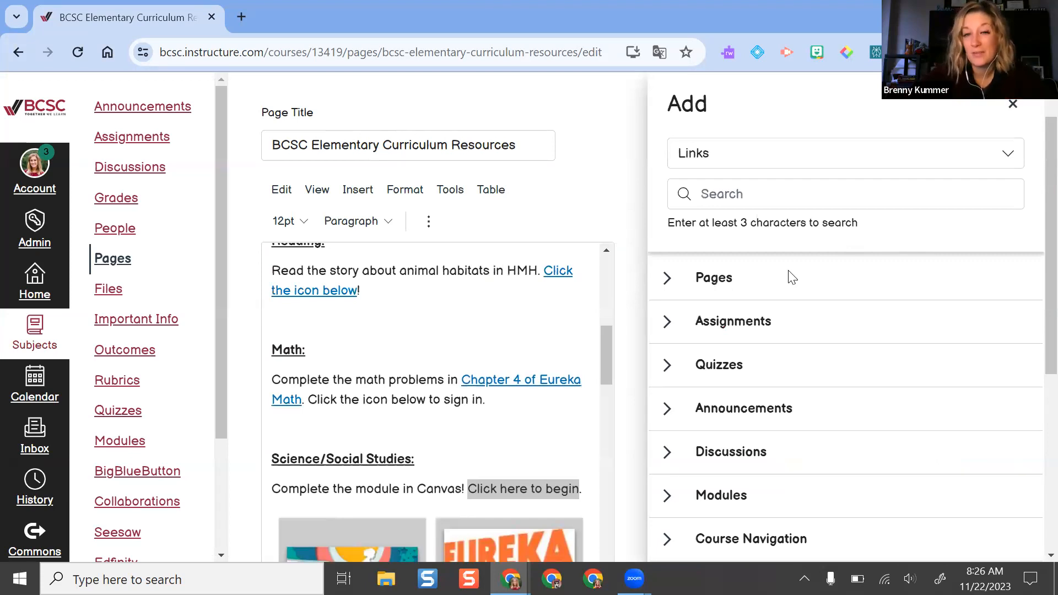
{"action": "scroll", "coordinate": [802, 366], "scroll_direction": "down", "scroll_amount": 1}
{"action": "scroll", "coordinate": [803, 366], "scroll_direction": "down", "scroll_amount": 1}
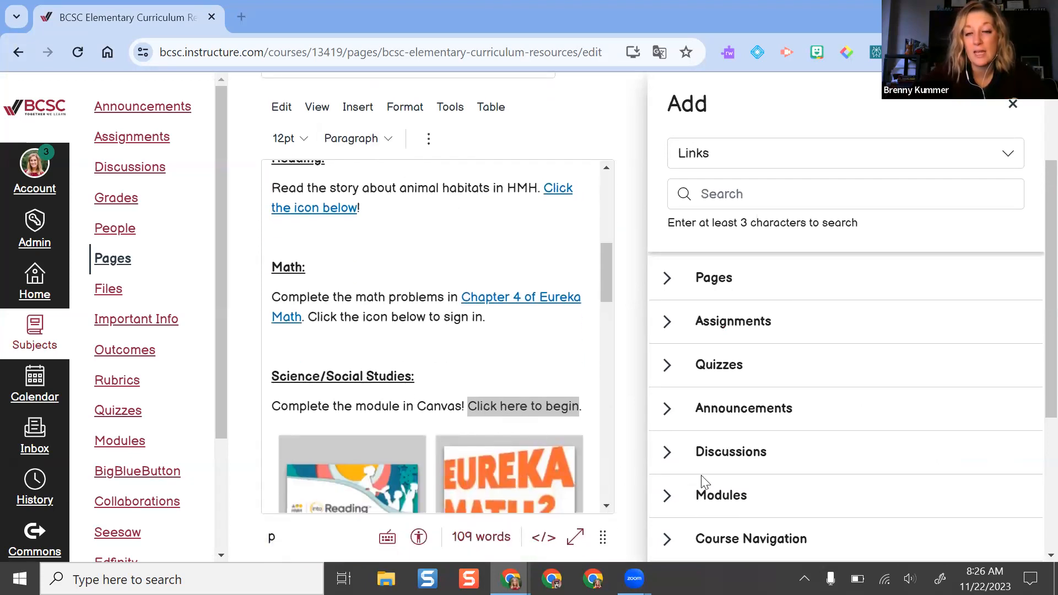
{"action": "scroll", "coordinate": [768, 371], "scroll_direction": "down", "scroll_amount": 2}
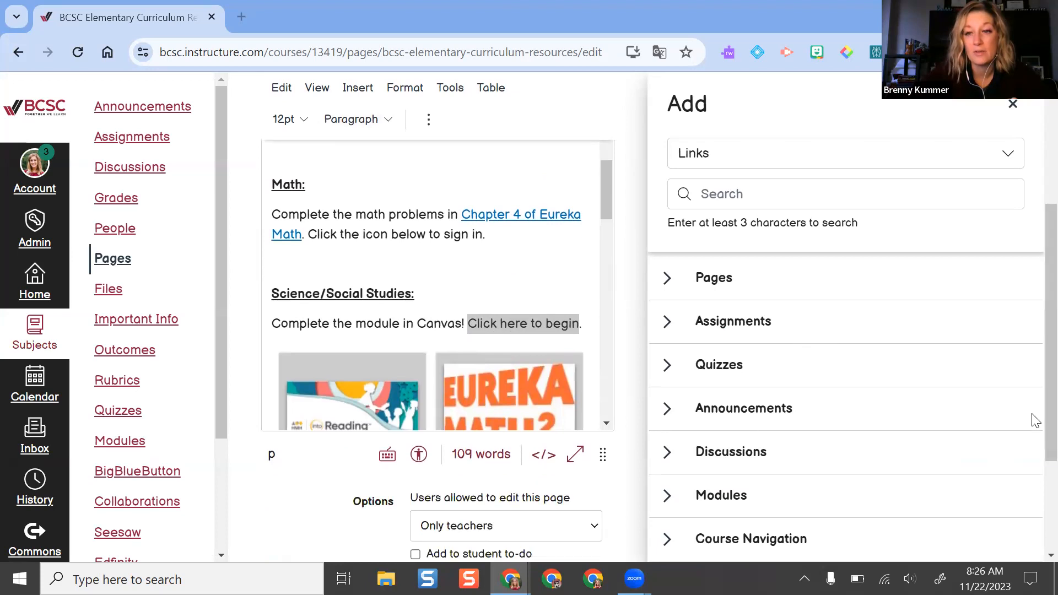
{"action": "scroll", "coordinate": [1035, 469], "scroll_direction": "down", "scroll_amount": 2}
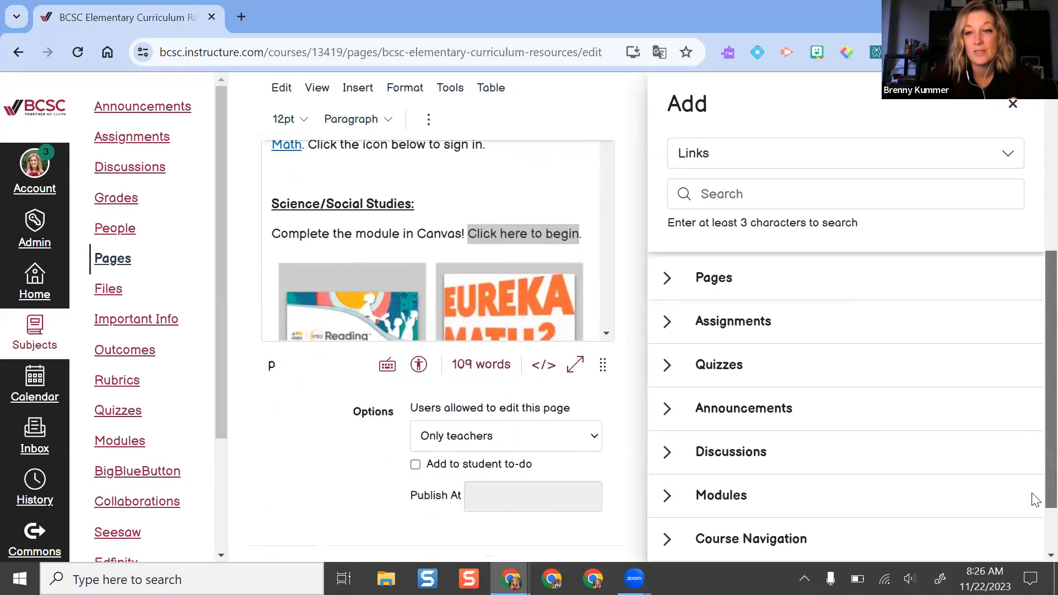
{"action": "left_click", "coordinate": [667, 495]}
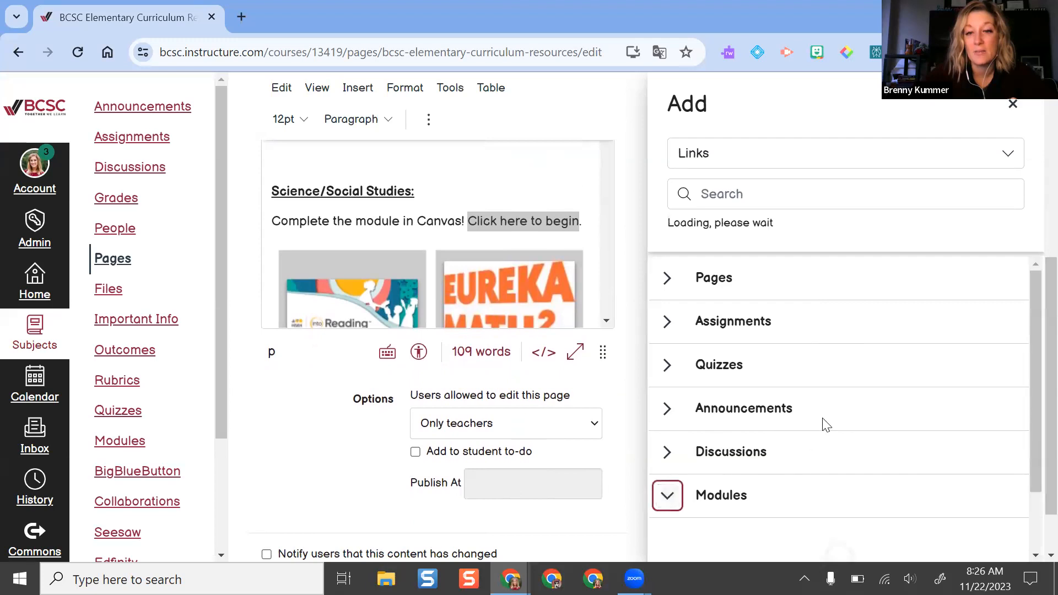
{"action": "scroll", "coordinate": [827, 353], "scroll_direction": "down", "scroll_amount": 4}
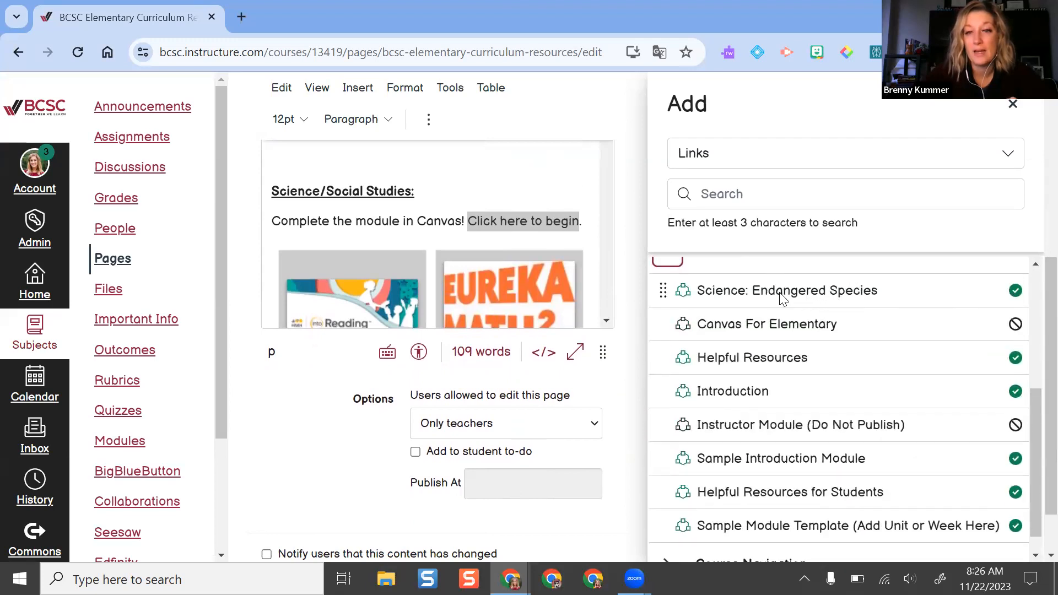
{"action": "left_click", "coordinate": [819, 296]}
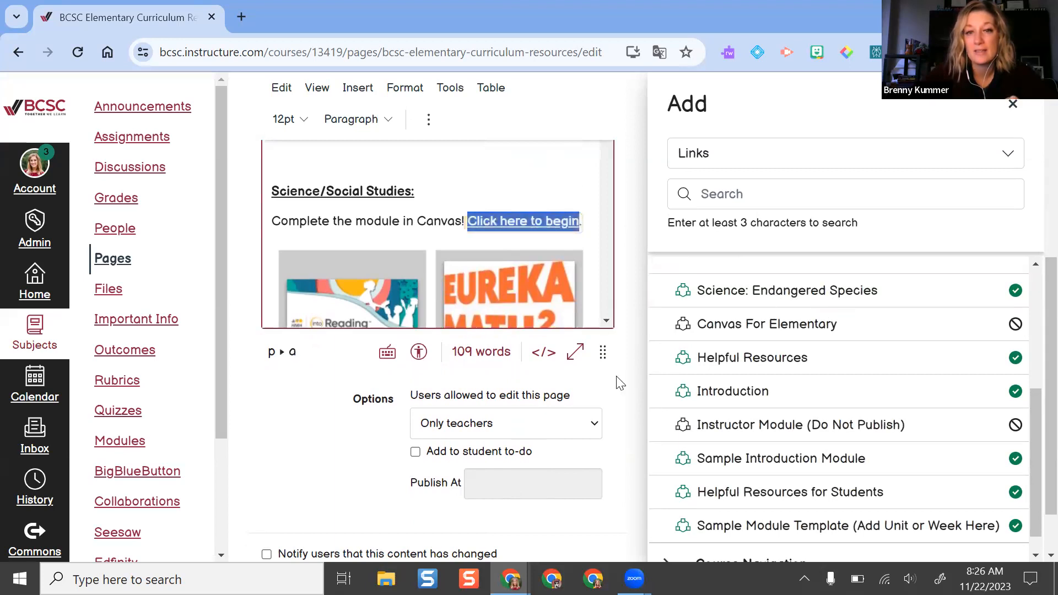
{"action": "left_click", "coordinate": [521, 223]}
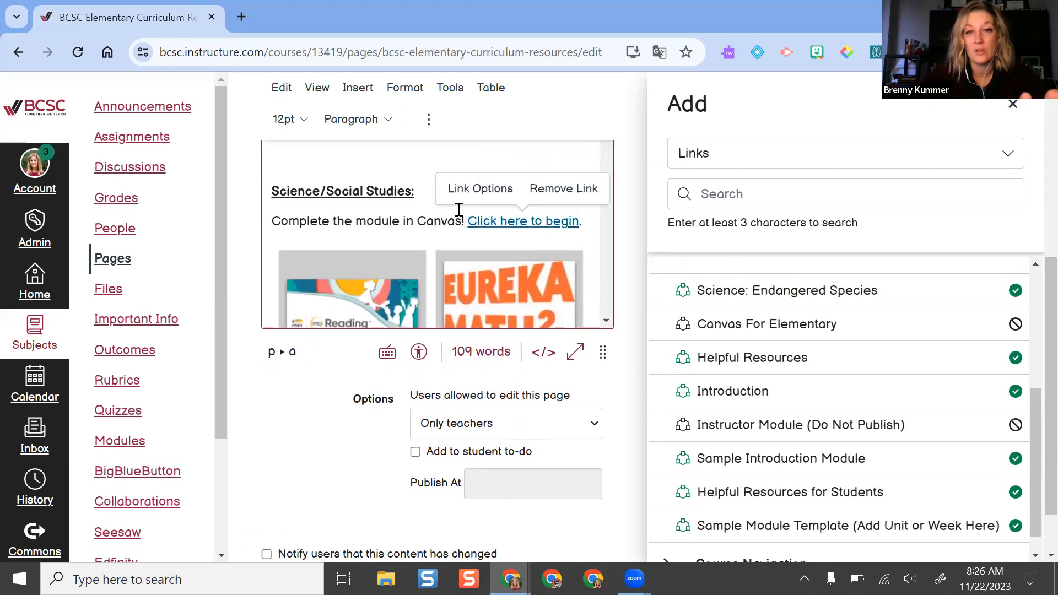
{"action": "left_click", "coordinate": [1014, 104]}
{"action": "scroll", "coordinate": [901, 259], "scroll_direction": "up", "scroll_amount": 3}
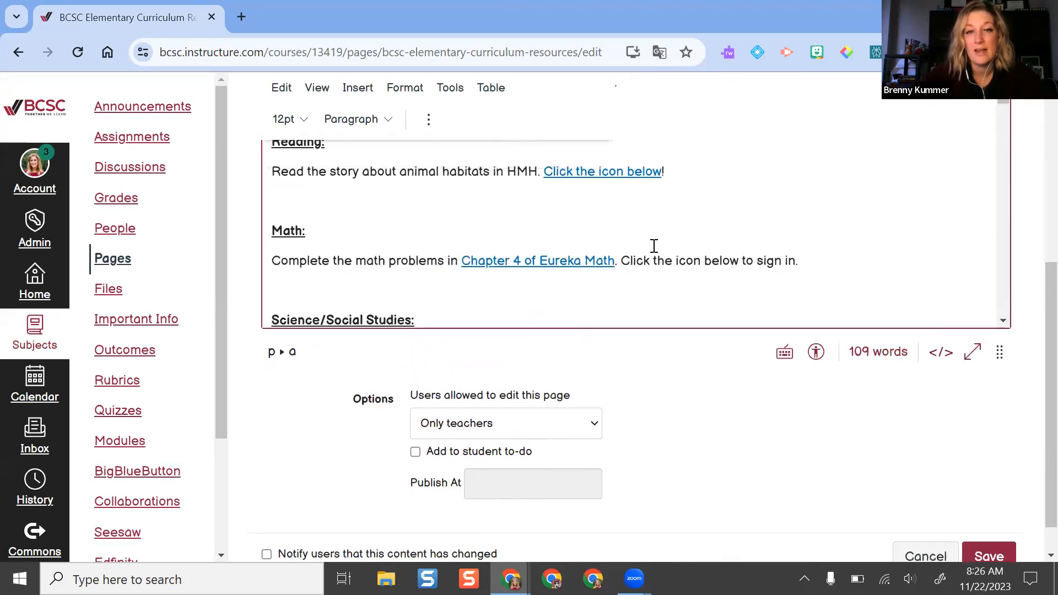
- Check the course link target behind "Click here to begin" in the Science/Social Studies instruction, then close its link options without changes
{"action": "scroll", "coordinate": [653, 246], "scroll_direction": "down", "scroll_amount": 1}
{"action": "left_click", "coordinate": [484, 231]}
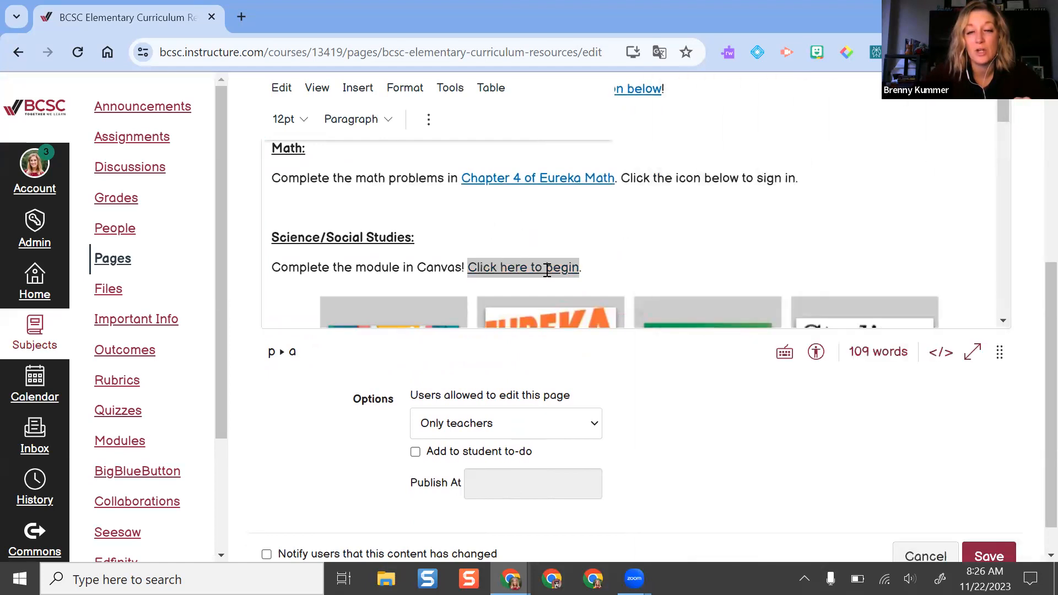
{"action": "left_click", "coordinate": [510, 267]}
{"action": "left_click", "coordinate": [488, 244]}
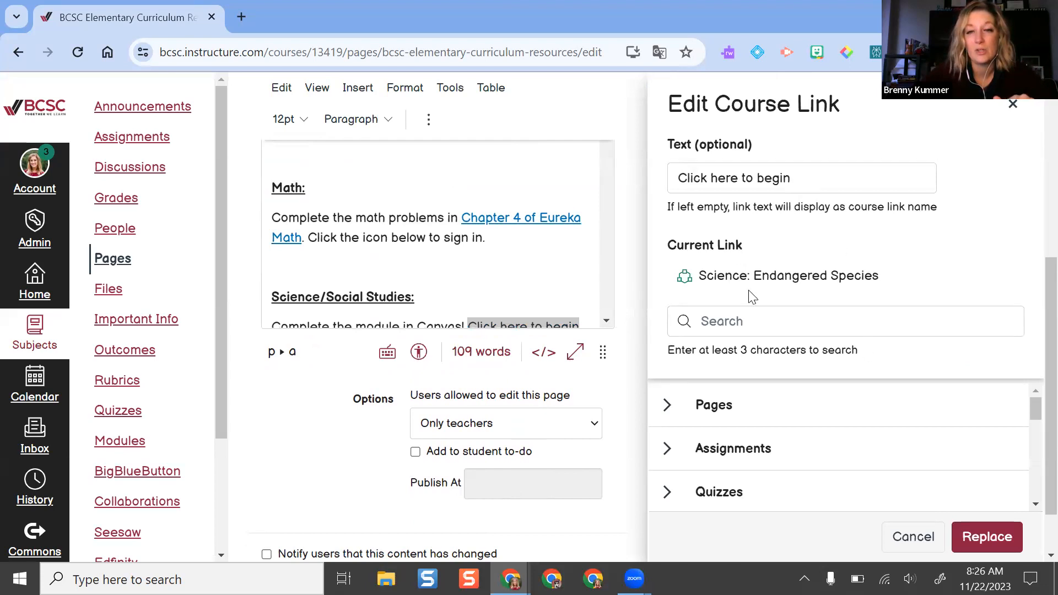
{"action": "left_click", "coordinate": [1014, 106]}
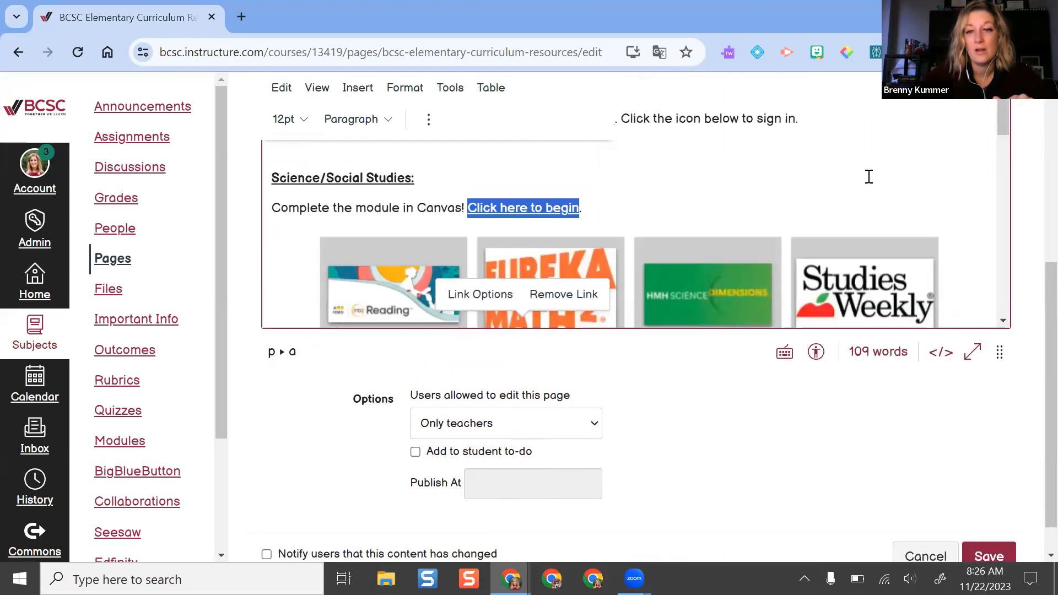
- Review the eLearning day page content in the editor and save the page
{"action": "scroll", "coordinate": [843, 234], "scroll_direction": "up", "scroll_amount": 3}
{"action": "scroll", "coordinate": [808, 256], "scroll_direction": "up", "scroll_amount": 6}
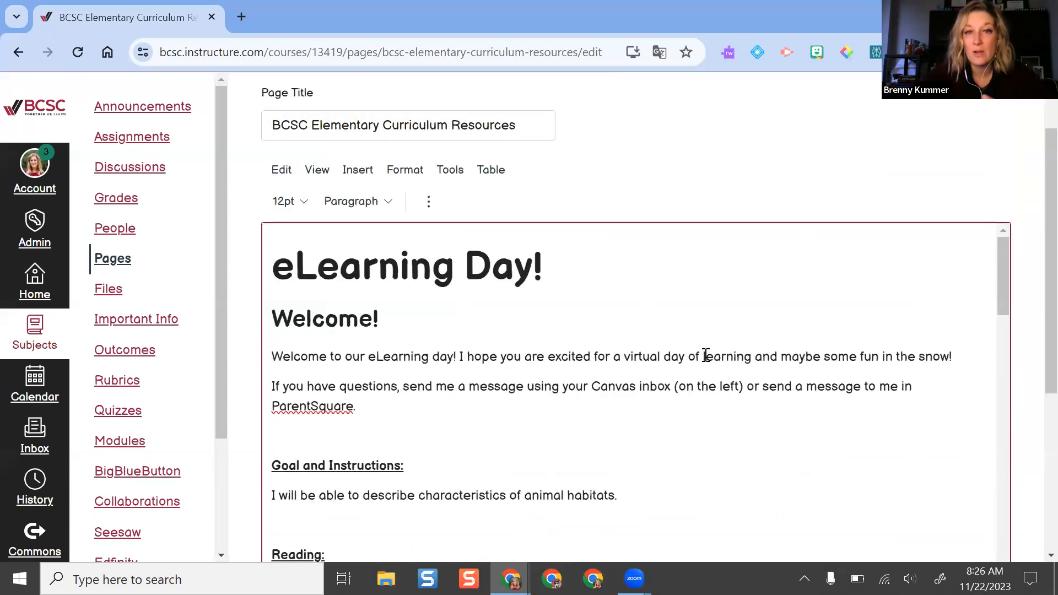
{"action": "scroll", "coordinate": [881, 200], "scroll_direction": "up", "scroll_amount": 2}
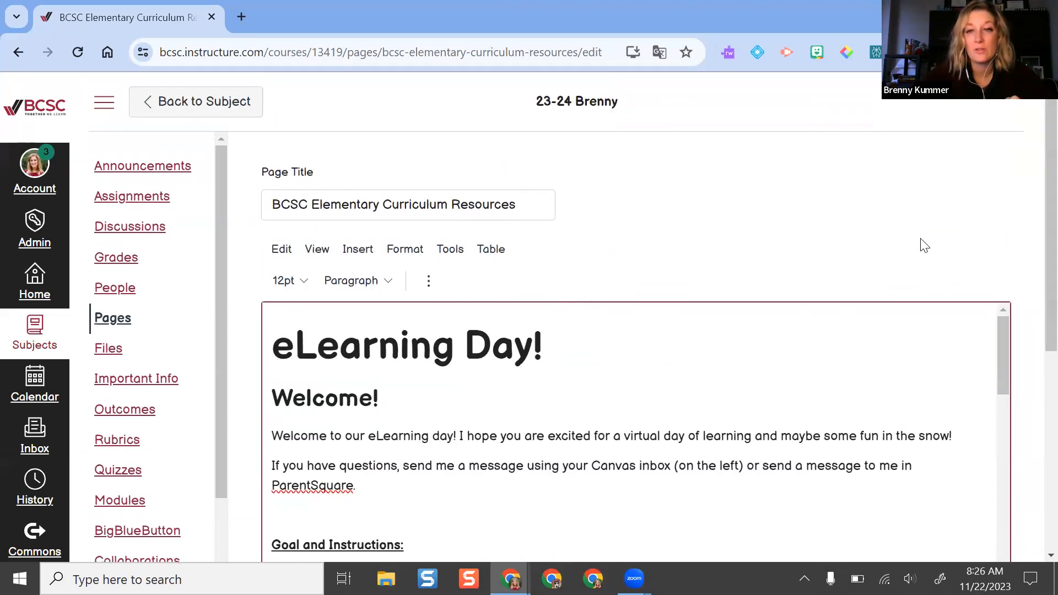
{"action": "scroll", "coordinate": [912, 345], "scroll_direction": "down", "scroll_amount": 10}
{"action": "scroll", "coordinate": [1029, 437], "scroll_direction": "down", "scroll_amount": 2}
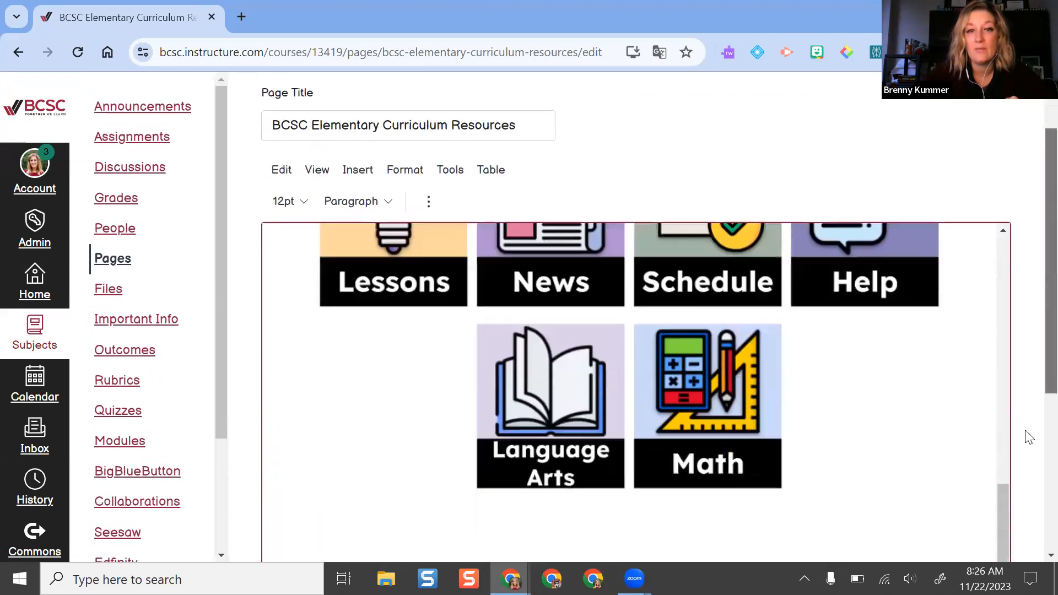
{"action": "scroll", "coordinate": [1029, 438], "scroll_direction": "down", "scroll_amount": 2}
{"action": "left_click", "coordinate": [988, 549]}
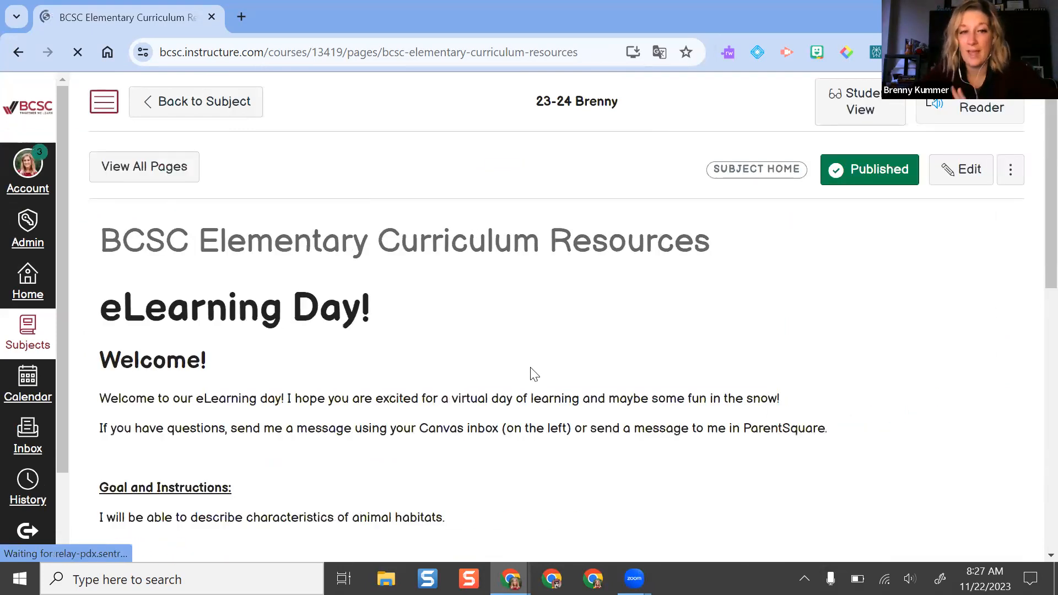
- Review the saved page from the welcome message through the subject instructions, curriculum icons and additional links
{"action": "scroll", "coordinate": [531, 368], "scroll_direction": "down", "scroll_amount": 10}
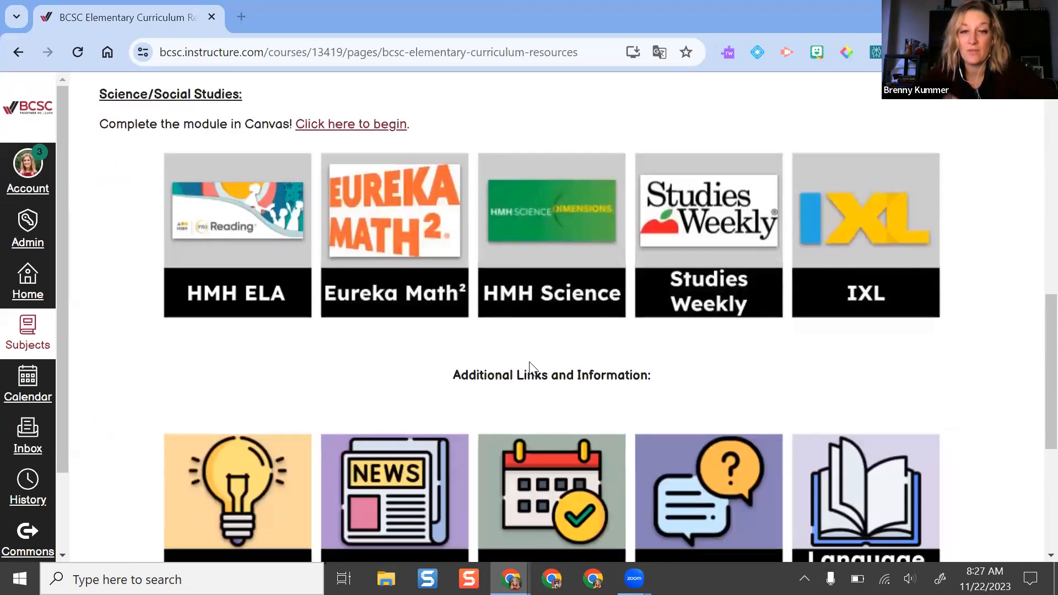
{"action": "scroll", "coordinate": [529, 361], "scroll_direction": "down", "scroll_amount": 5}
{"action": "scroll", "coordinate": [278, 229], "scroll_direction": "up", "scroll_amount": 12}
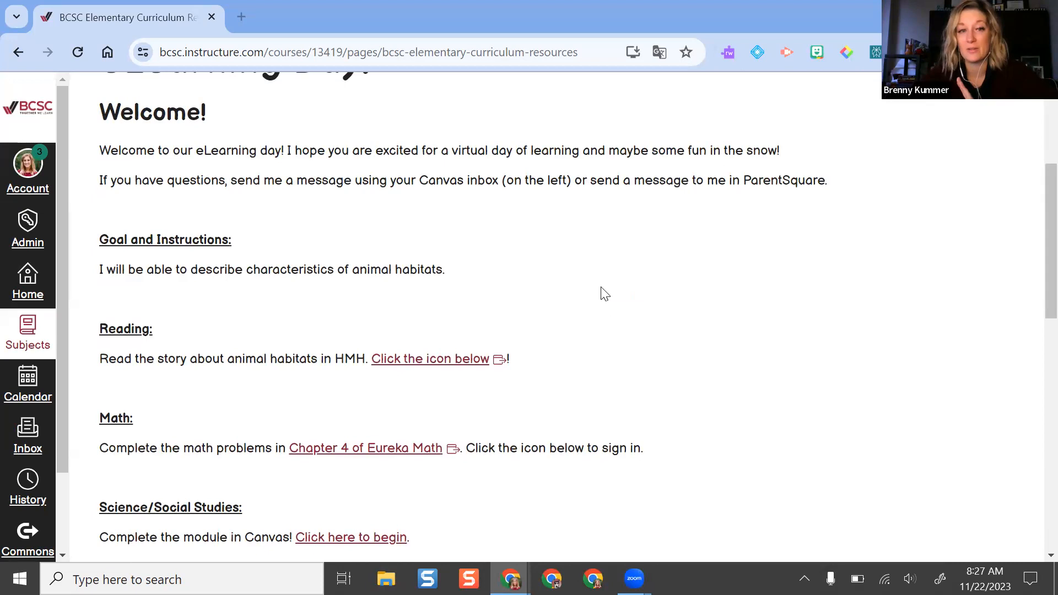
{"action": "scroll", "coordinate": [605, 294], "scroll_direction": "up", "scroll_amount": 5}
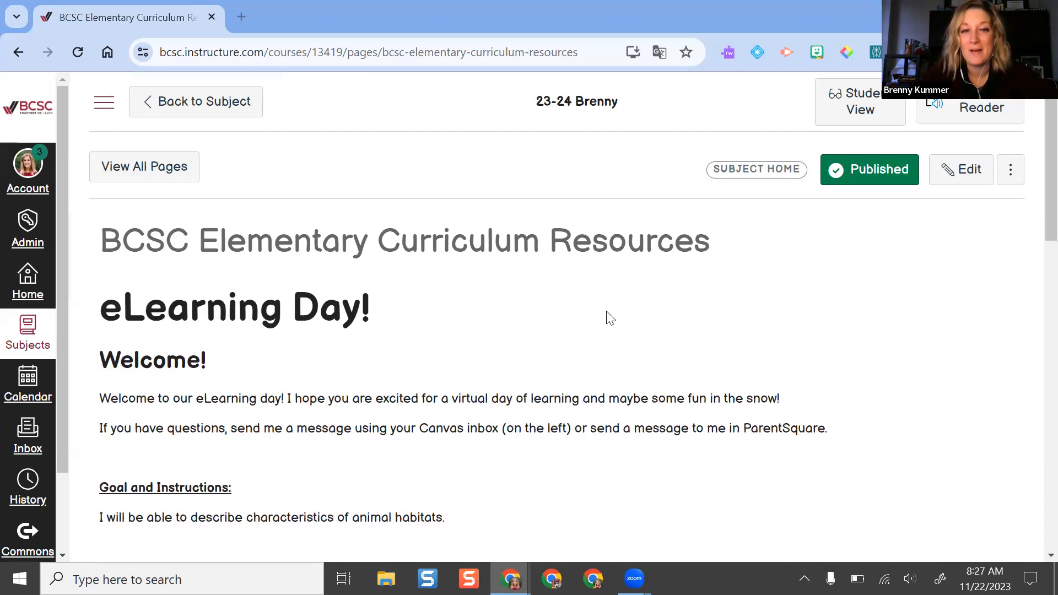
{"action": "scroll", "coordinate": [609, 318], "scroll_direction": "down", "scroll_amount": 10}
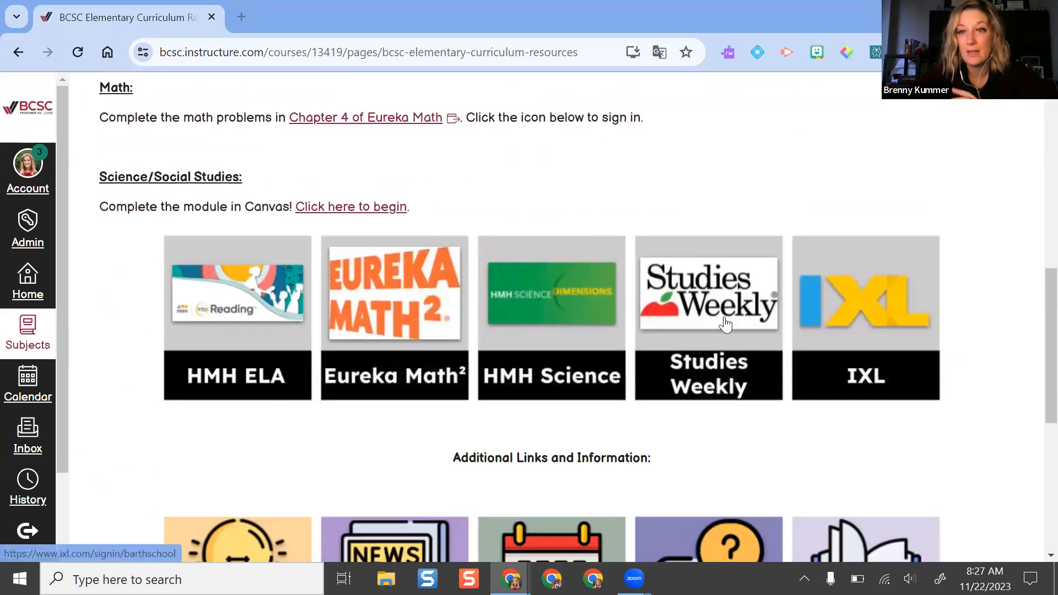
{"action": "scroll", "coordinate": [907, 356], "scroll_direction": "up", "scroll_amount": 10}
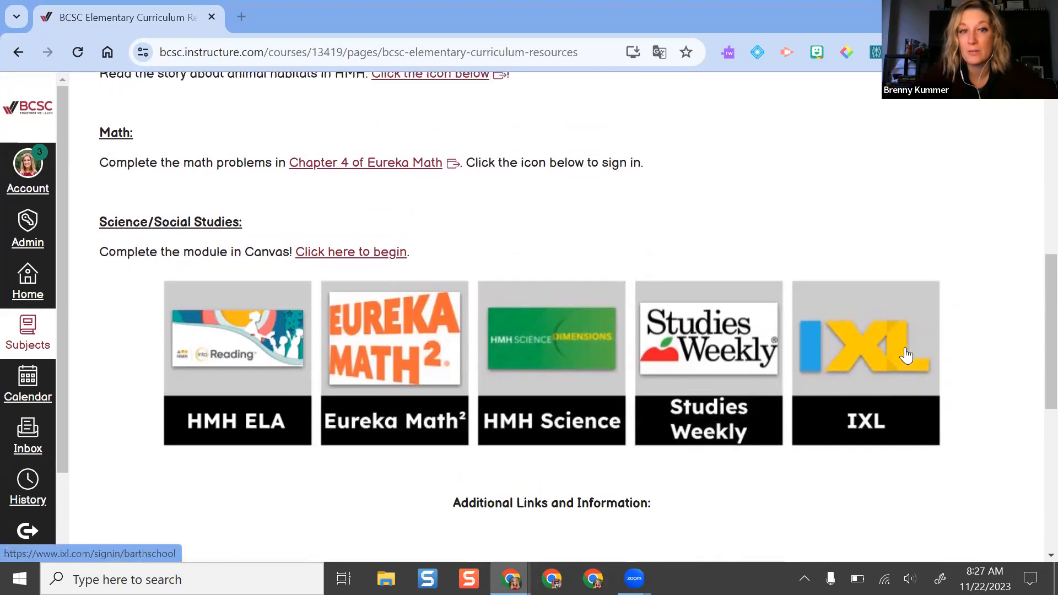
- Reopen the home page for editing and place the cursor in the blank line above "Goal and Instructions"
{"action": "left_click", "coordinate": [968, 172]}
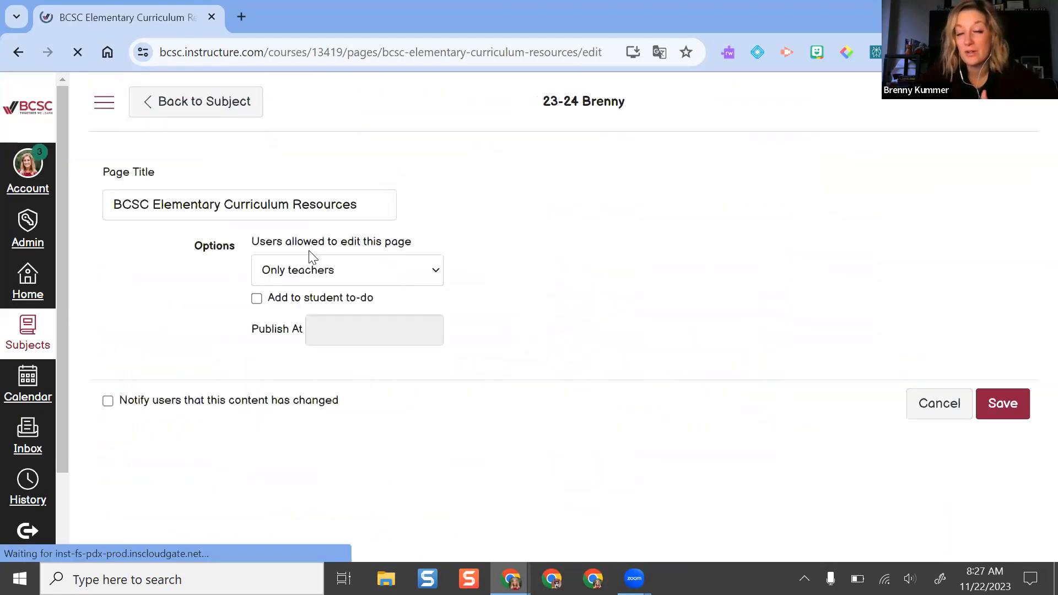
{"action": "scroll", "coordinate": [436, 405], "scroll_direction": "down", "scroll_amount": 1}
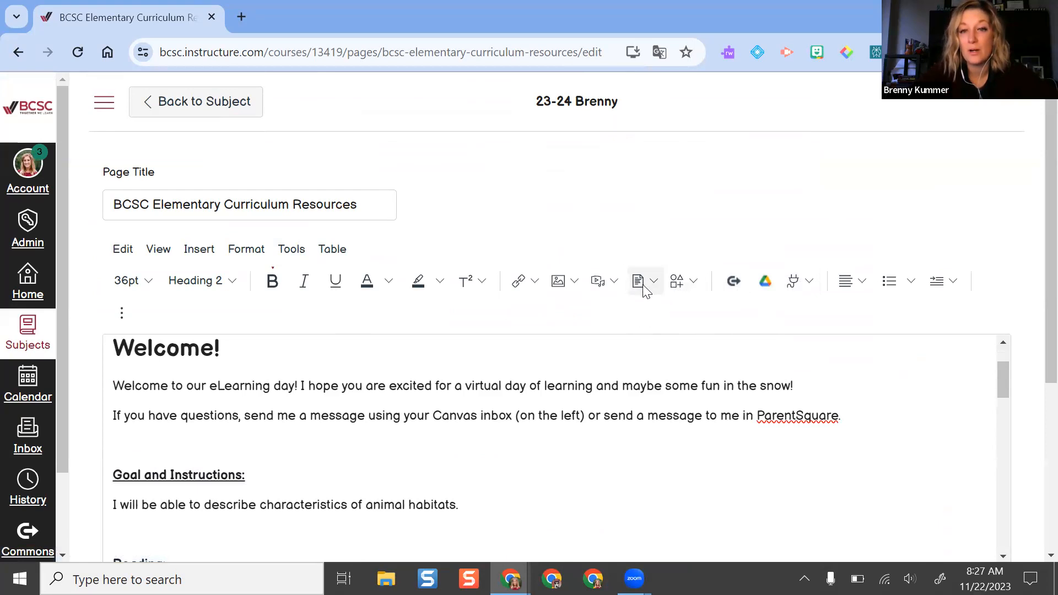
{"action": "left_click", "coordinate": [143, 435]}
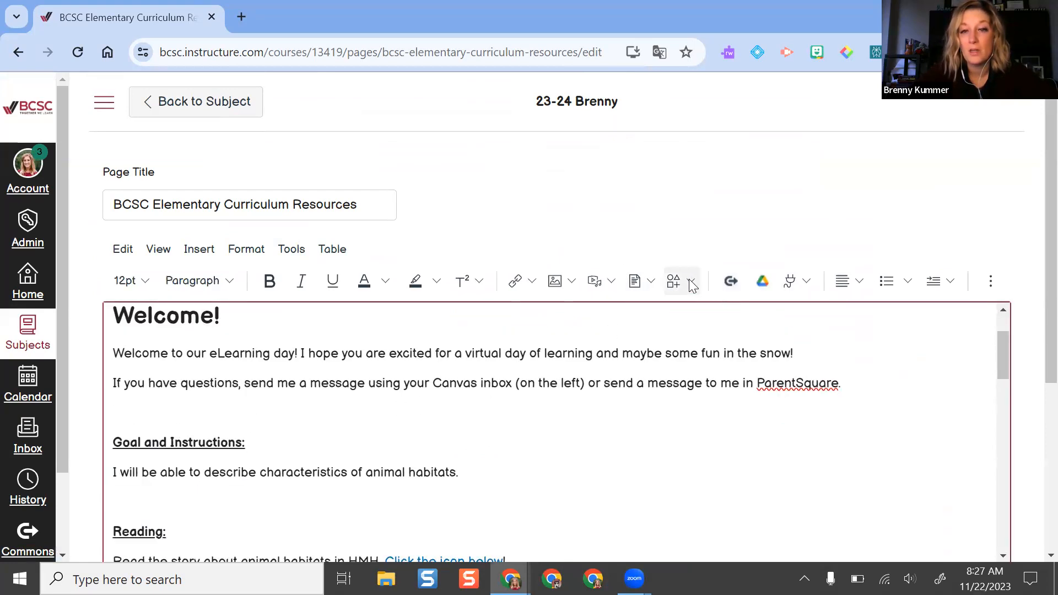
- Start a new Icon Maker icon with a Circle shape and a Medium outline
{"action": "left_click", "coordinate": [691, 284]}
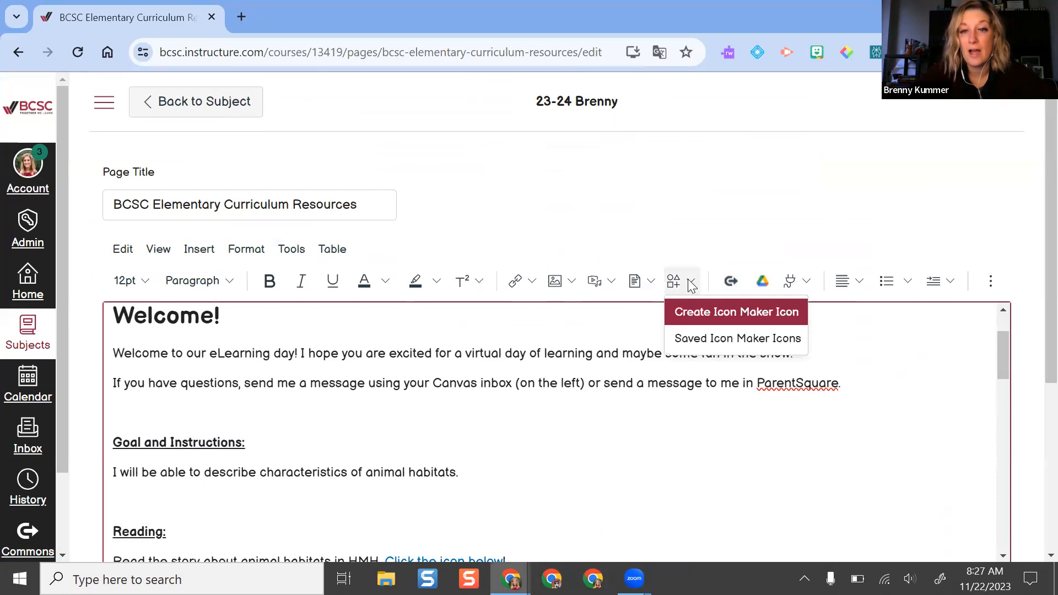
{"action": "left_click", "coordinate": [751, 317]}
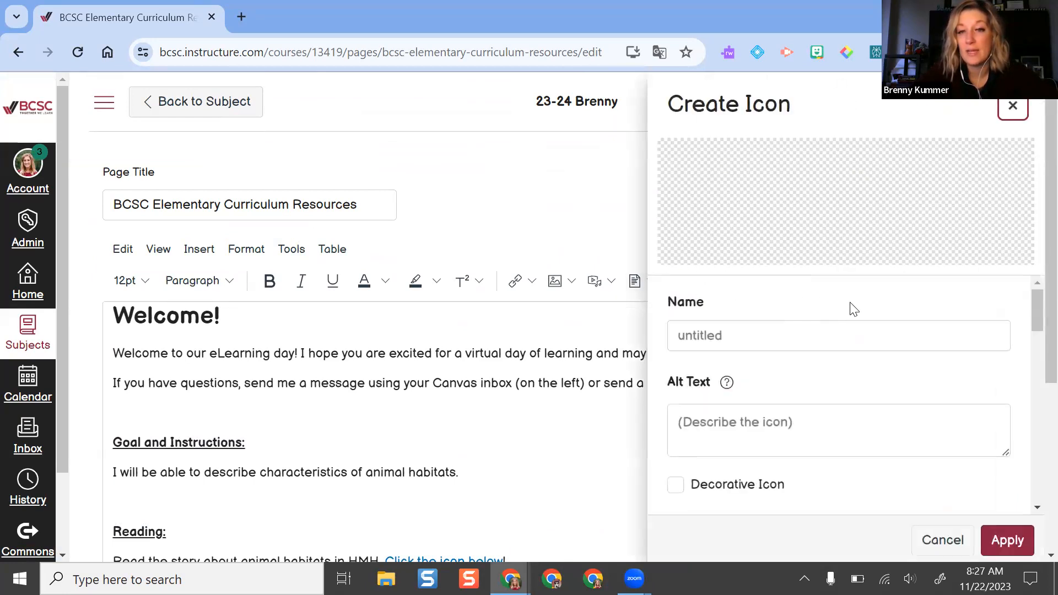
{"action": "scroll", "coordinate": [854, 310], "scroll_direction": "down", "scroll_amount": 4}
{"action": "left_click", "coordinate": [744, 326]}
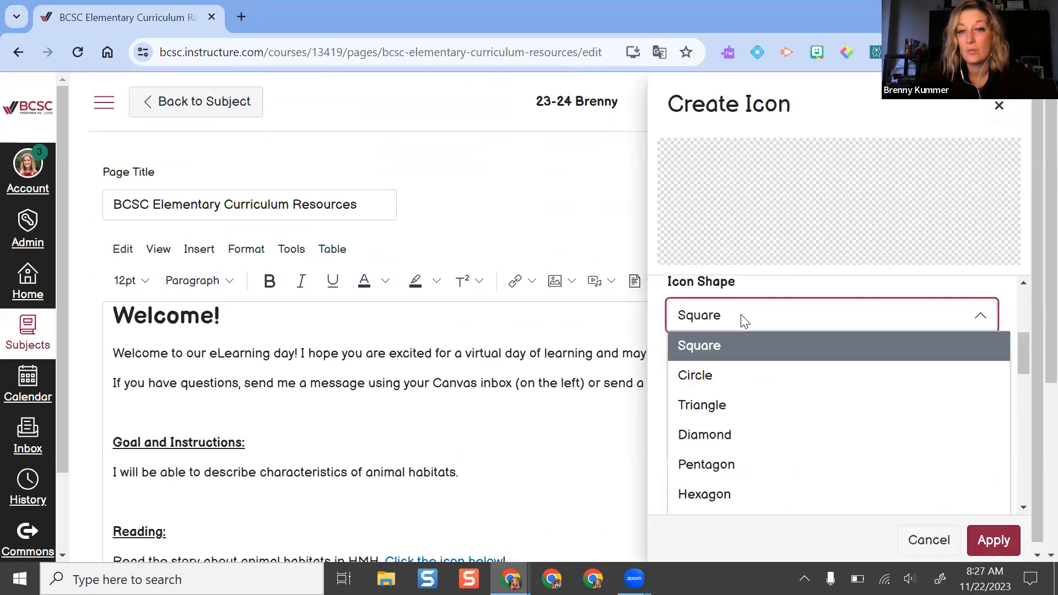
{"action": "left_click", "coordinate": [719, 377]}
{"action": "scroll", "coordinate": [882, 368], "scroll_direction": "down", "scroll_amount": 3}
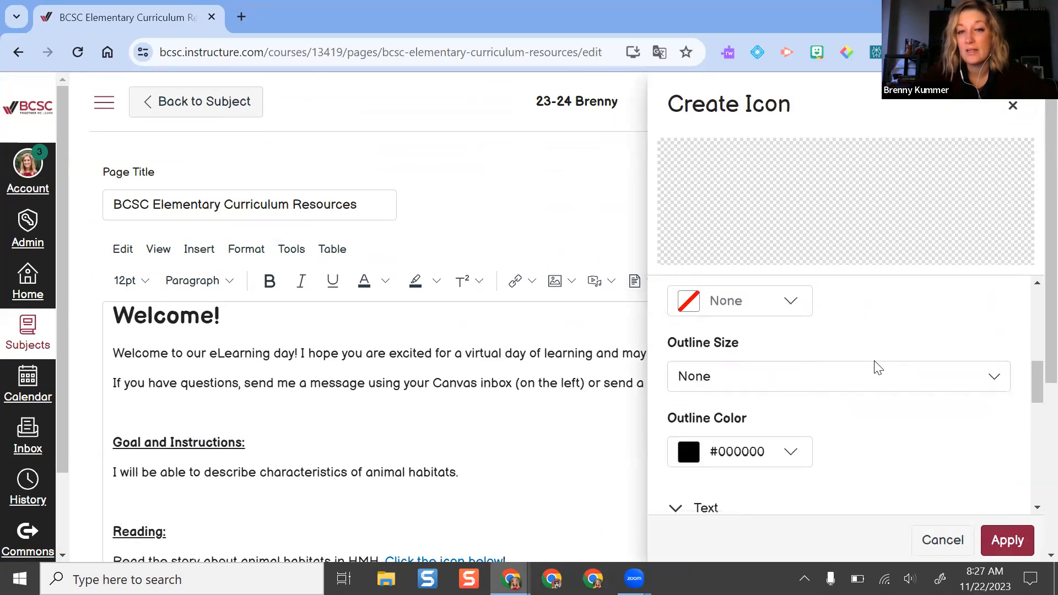
{"action": "left_click", "coordinate": [735, 377]}
{"action": "left_click", "coordinate": [731, 466]}
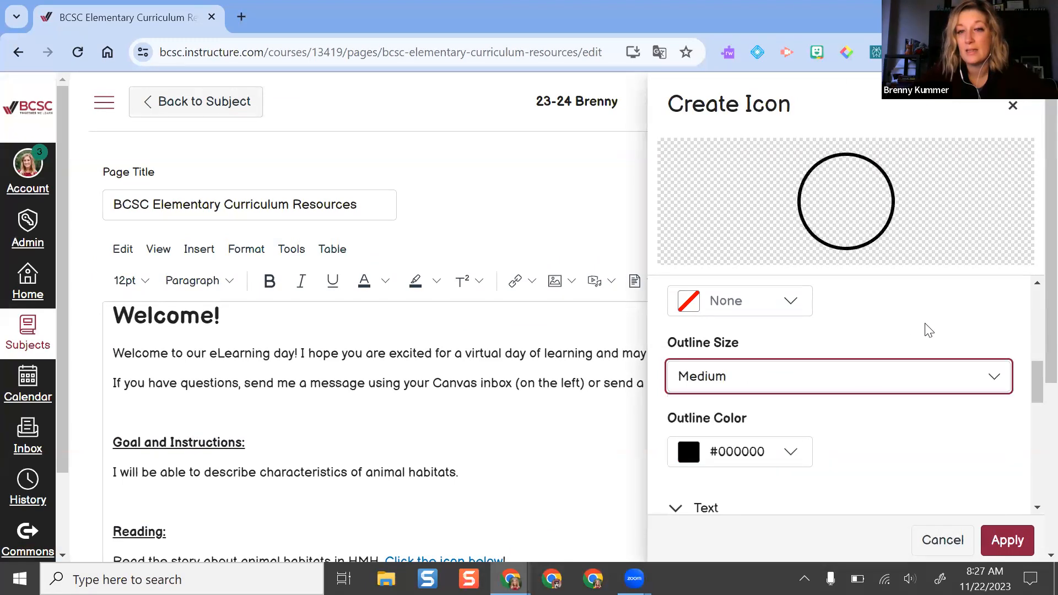
- Examine the new icon's text size, color and position settings and browse the single color images available for it
{"action": "scroll", "coordinate": [841, 400], "scroll_direction": "down", "scroll_amount": 6}
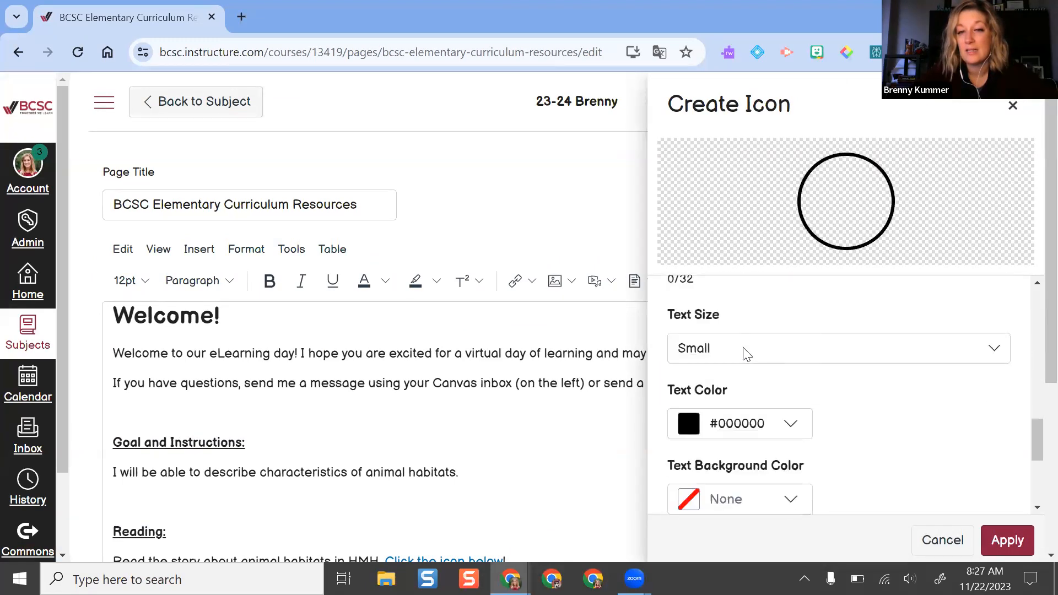
{"action": "scroll", "coordinate": [747, 354], "scroll_direction": "down", "scroll_amount": 3}
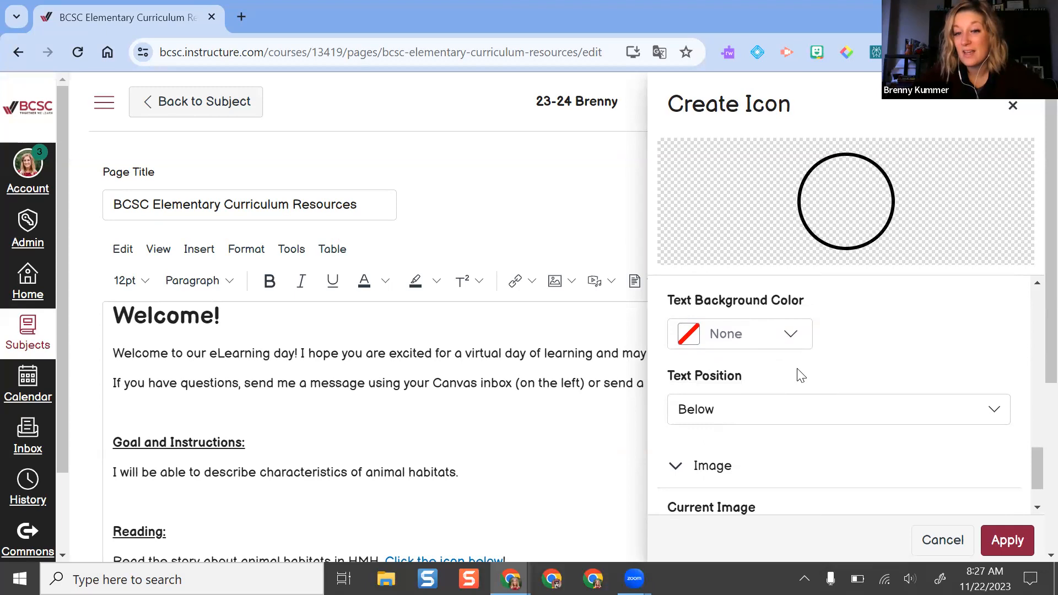
{"action": "scroll", "coordinate": [801, 376], "scroll_direction": "down", "scroll_amount": 1}
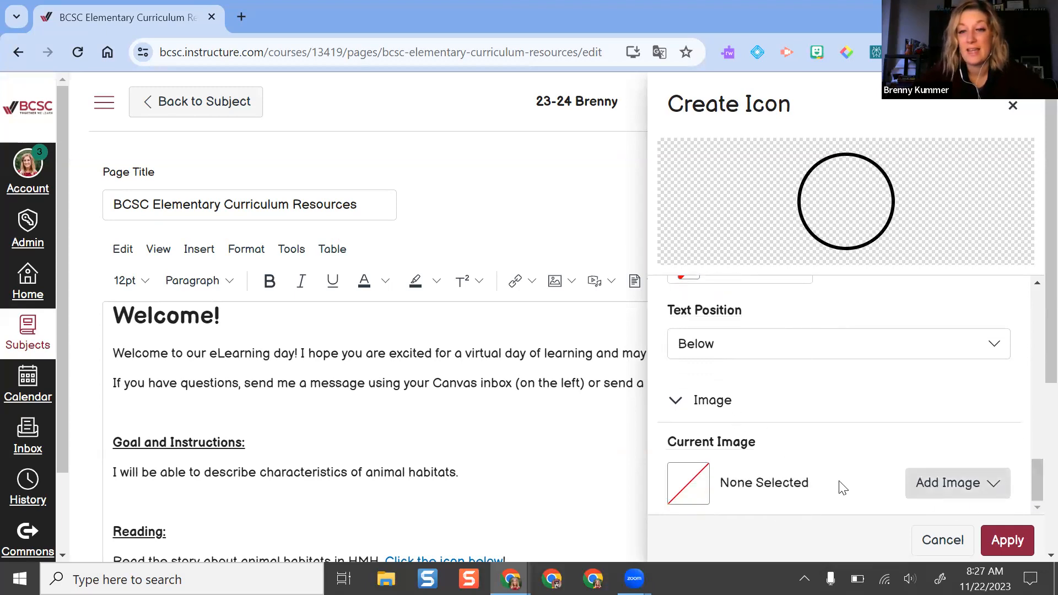
{"action": "scroll", "coordinate": [789, 379], "scroll_direction": "up", "scroll_amount": 3}
{"action": "scroll", "coordinate": [904, 399], "scroll_direction": "down", "scroll_amount": 3}
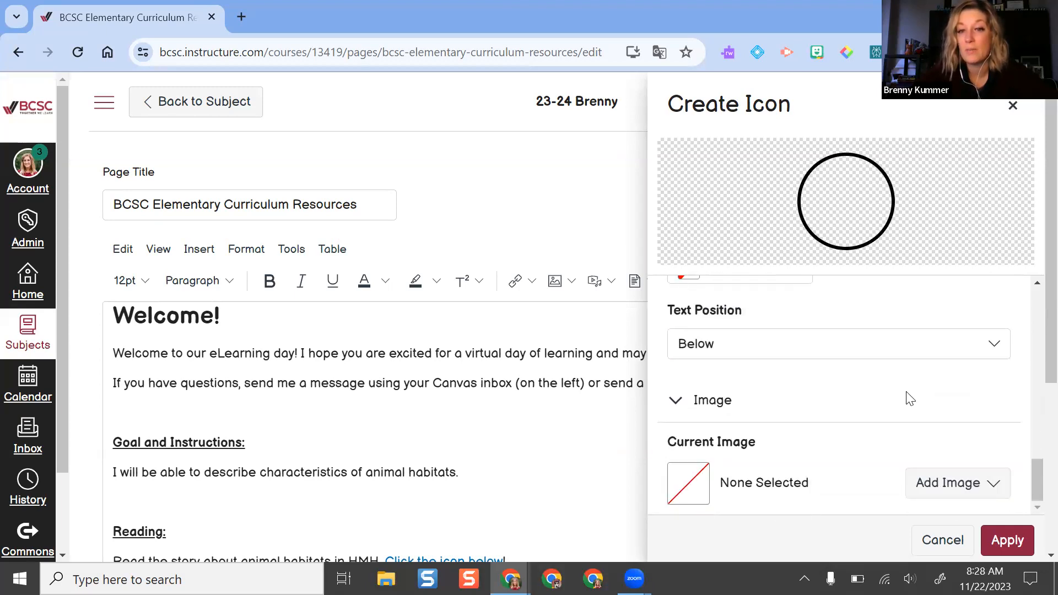
{"action": "scroll", "coordinate": [869, 388], "scroll_direction": "down", "scroll_amount": 2}
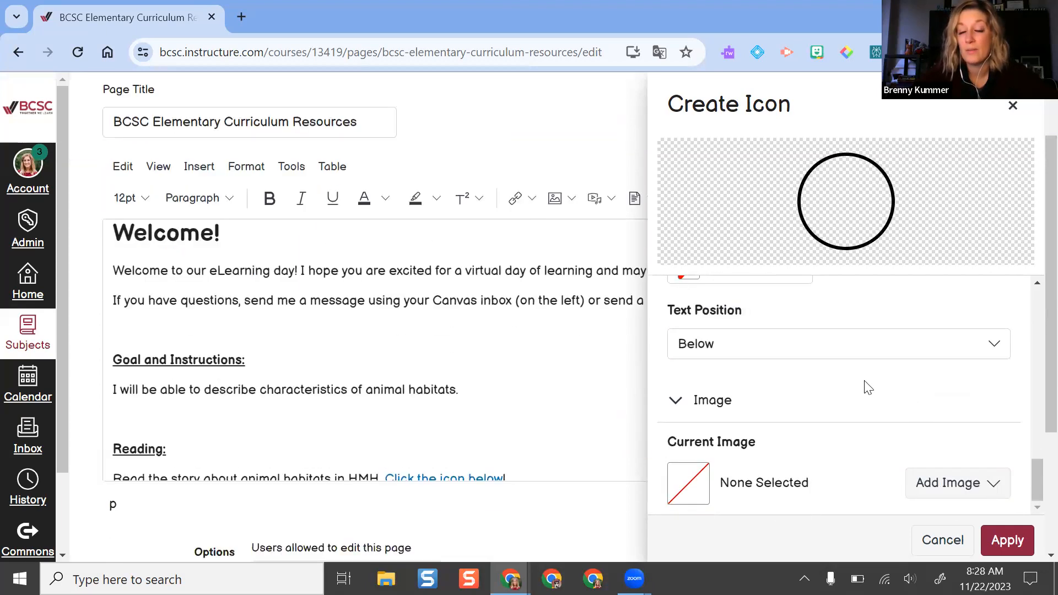
{"action": "left_click", "coordinate": [957, 483]}
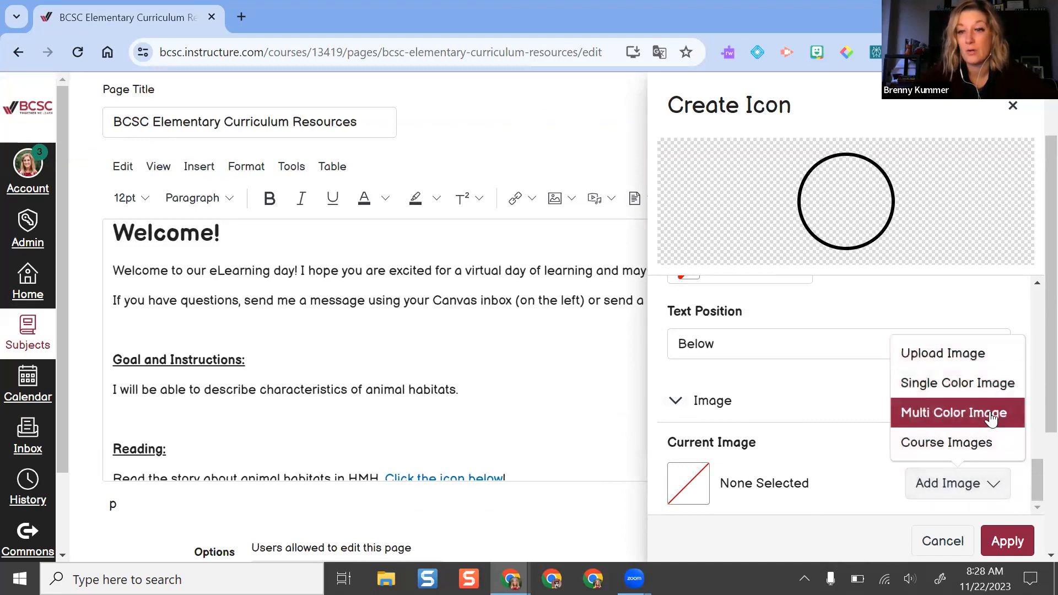
{"action": "left_click", "coordinate": [1035, 378]}
{"action": "scroll", "coordinate": [893, 375], "scroll_direction": "down", "scroll_amount": 6}
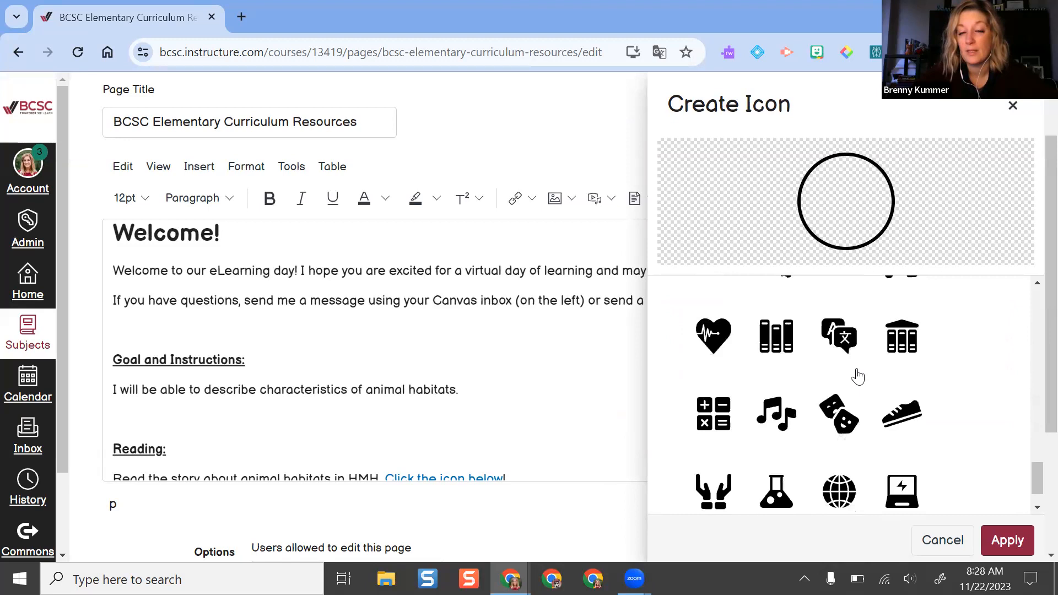
{"action": "scroll", "coordinate": [896, 433], "scroll_direction": "down", "scroll_amount": 2}
{"action": "scroll", "coordinate": [893, 422], "scroll_direction": "up", "scroll_amount": 3}
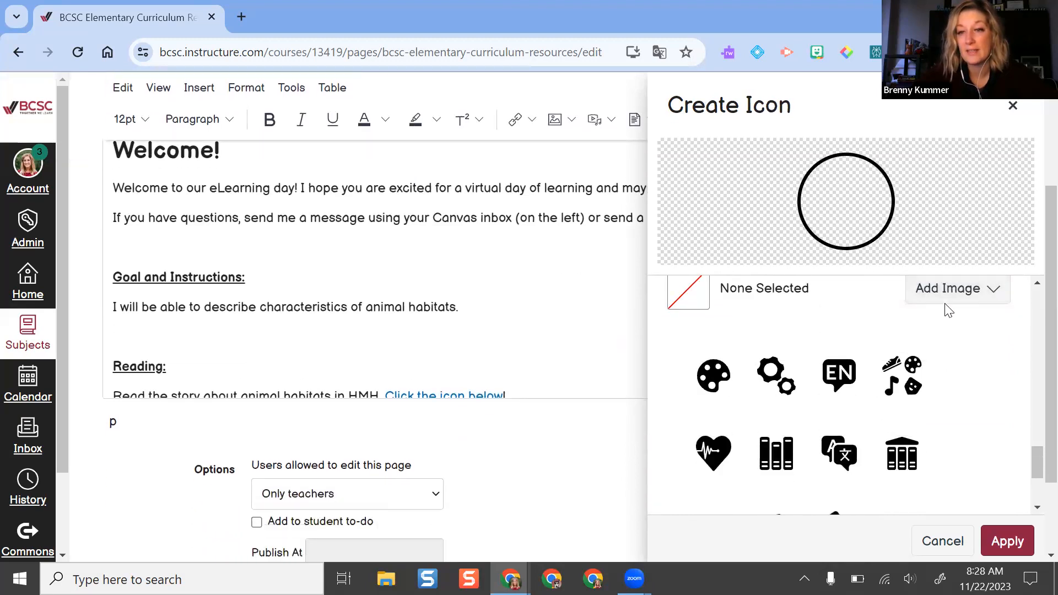
- Browse the multi color images available for the new icon
{"action": "scroll", "coordinate": [974, 319], "scroll_direction": "up", "scroll_amount": 3}
{"action": "left_click", "coordinate": [952, 454]}
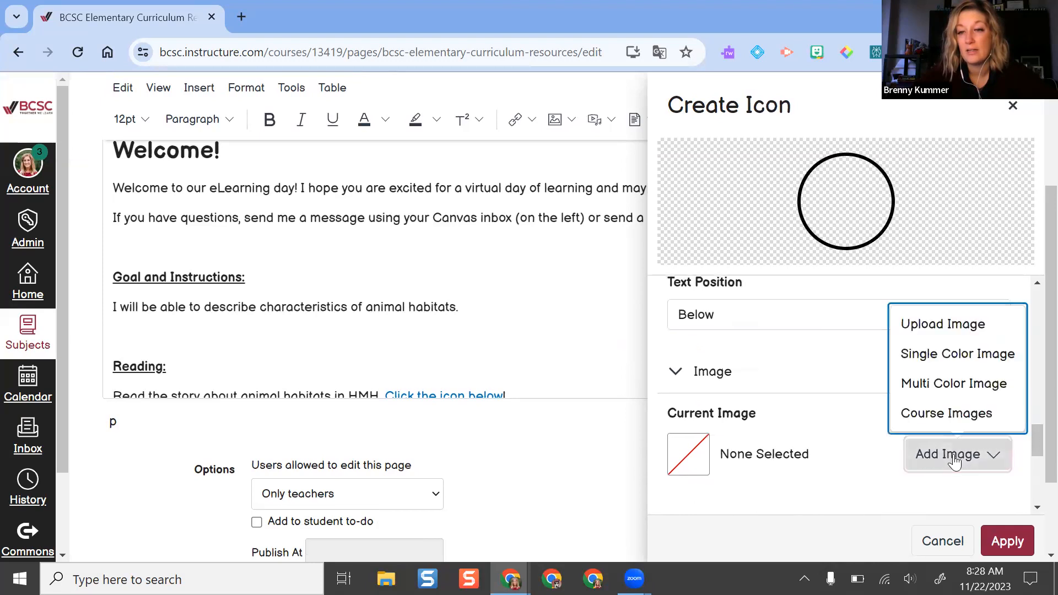
{"action": "left_click", "coordinate": [955, 393]}
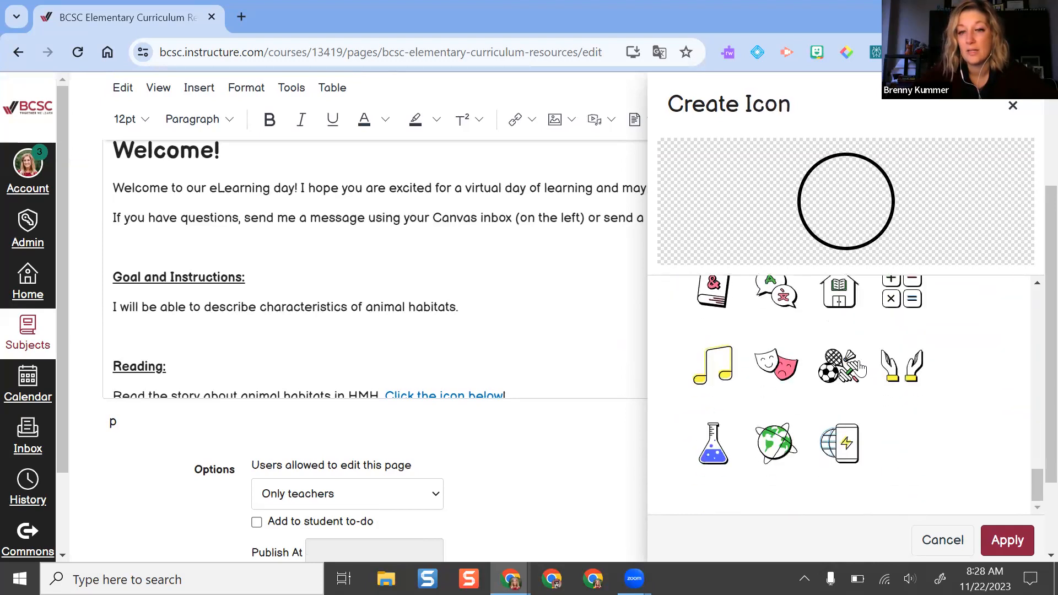
{"action": "scroll", "coordinate": [873, 439], "scroll_direction": "up", "scroll_amount": 3}
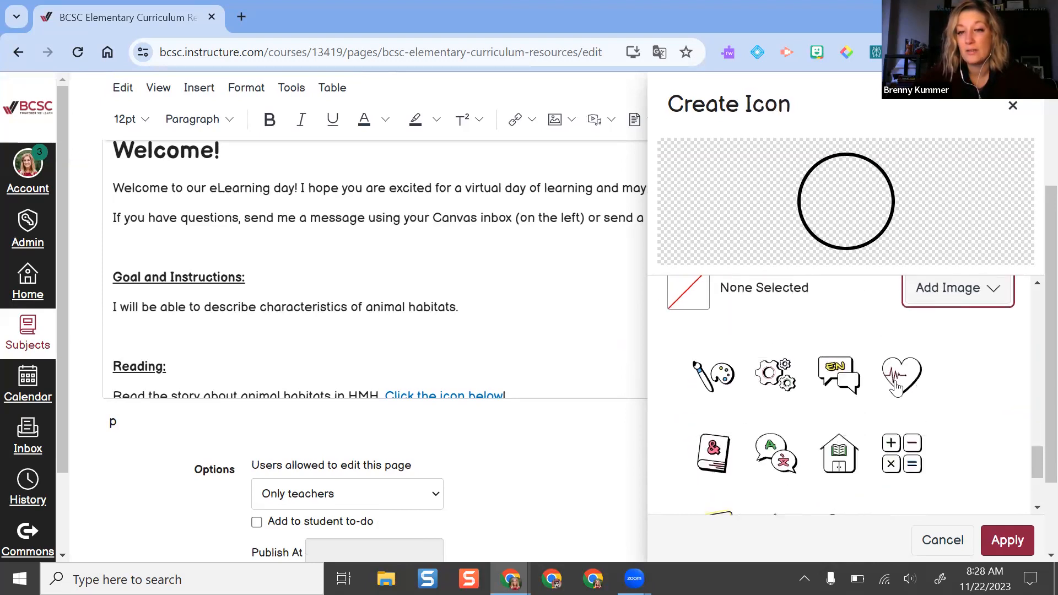
{"action": "scroll", "coordinate": [948, 425], "scroll_direction": "up", "scroll_amount": 3}
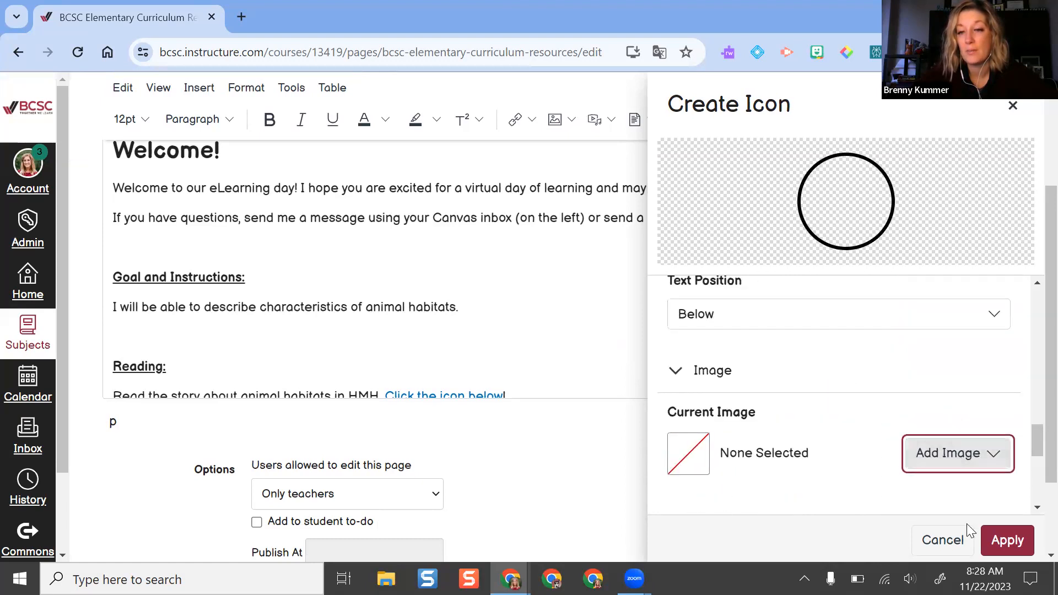
- Discard the unsaved icon and return to the start of the page content in the editor
{"action": "left_click", "coordinate": [942, 545]}
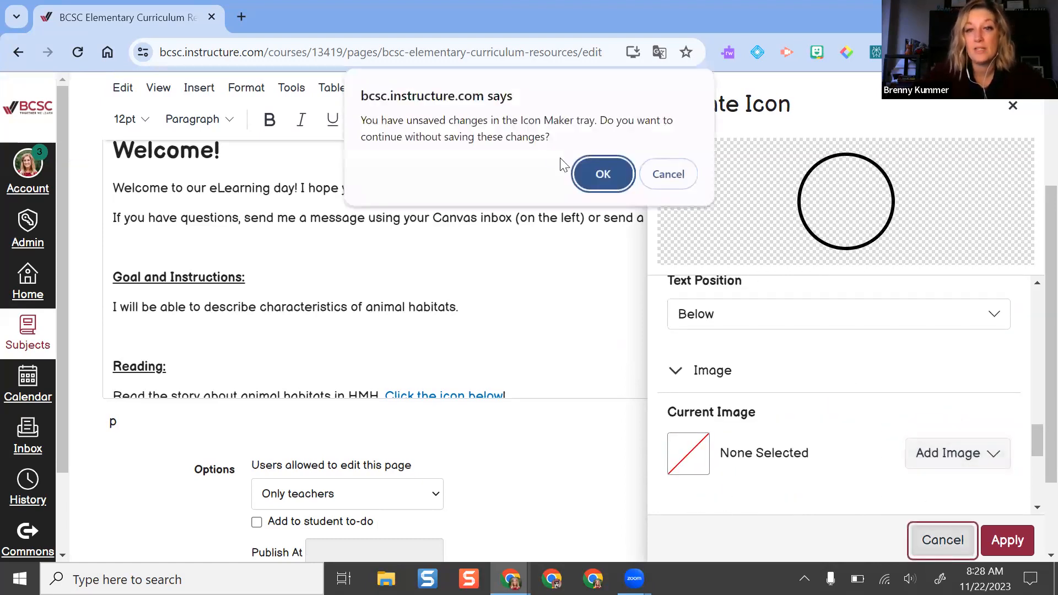
{"action": "left_click", "coordinate": [604, 166]}
{"action": "left_click", "coordinate": [401, 278]}
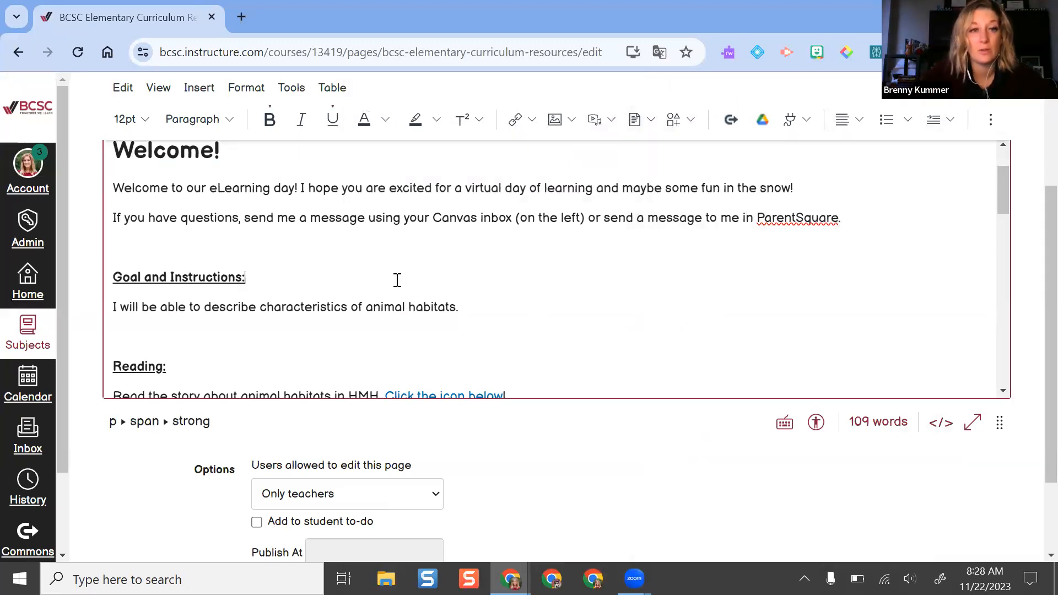
{"action": "scroll", "coordinate": [397, 280], "scroll_direction": "up", "scroll_amount": 5}
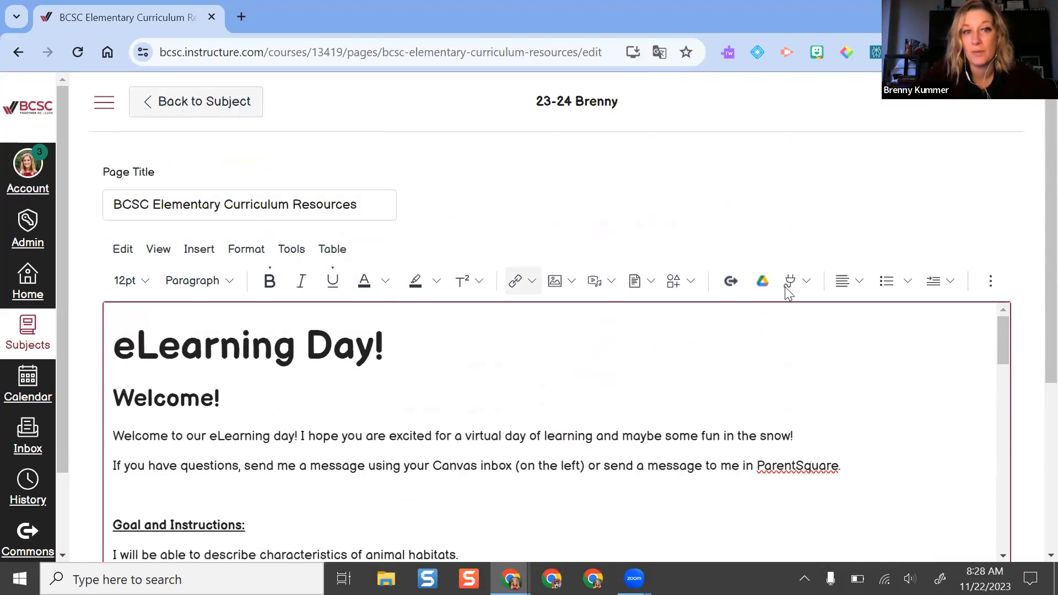
- Review the remaining eLearning Day content in the editor and save the page
{"action": "scroll", "coordinate": [907, 366], "scroll_direction": "down", "scroll_amount": 8}
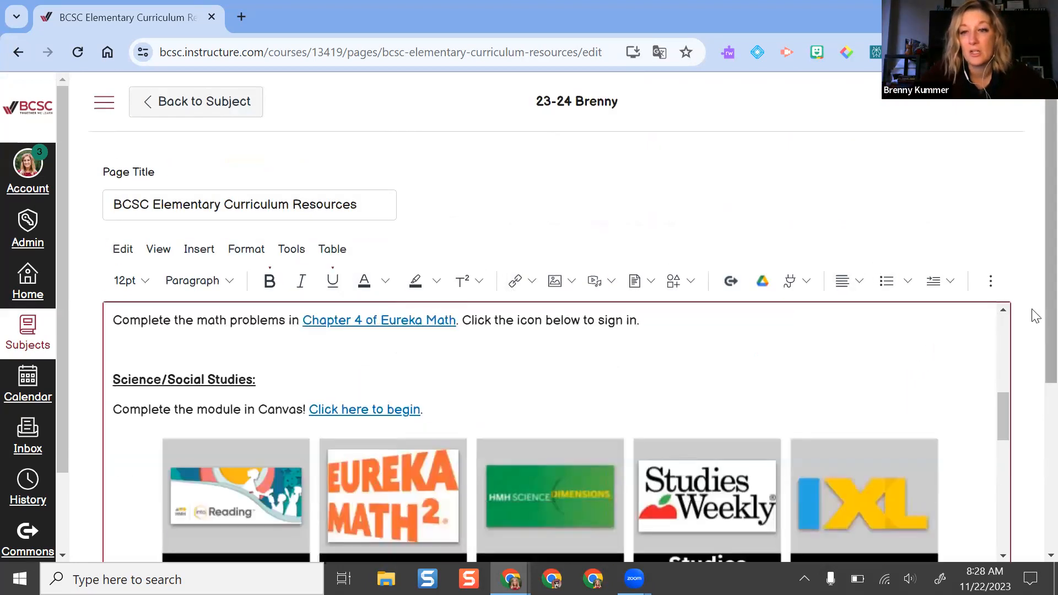
{"action": "scroll", "coordinate": [1033, 385], "scroll_direction": "down", "scroll_amount": 4}
{"action": "scroll", "coordinate": [1025, 496], "scroll_direction": "down", "scroll_amount": 1}
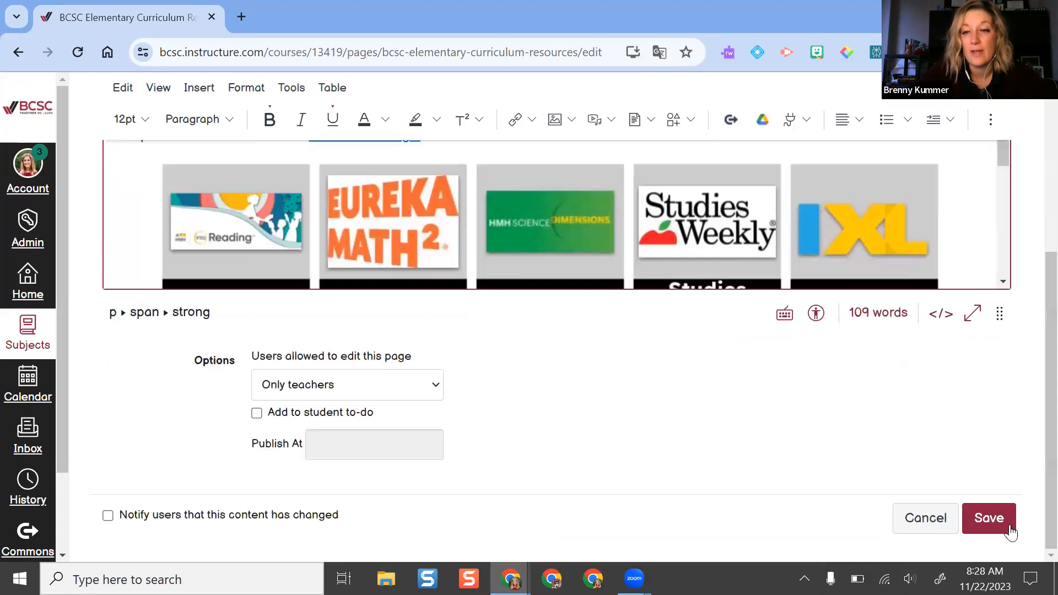
{"action": "left_click", "coordinate": [1010, 527]}
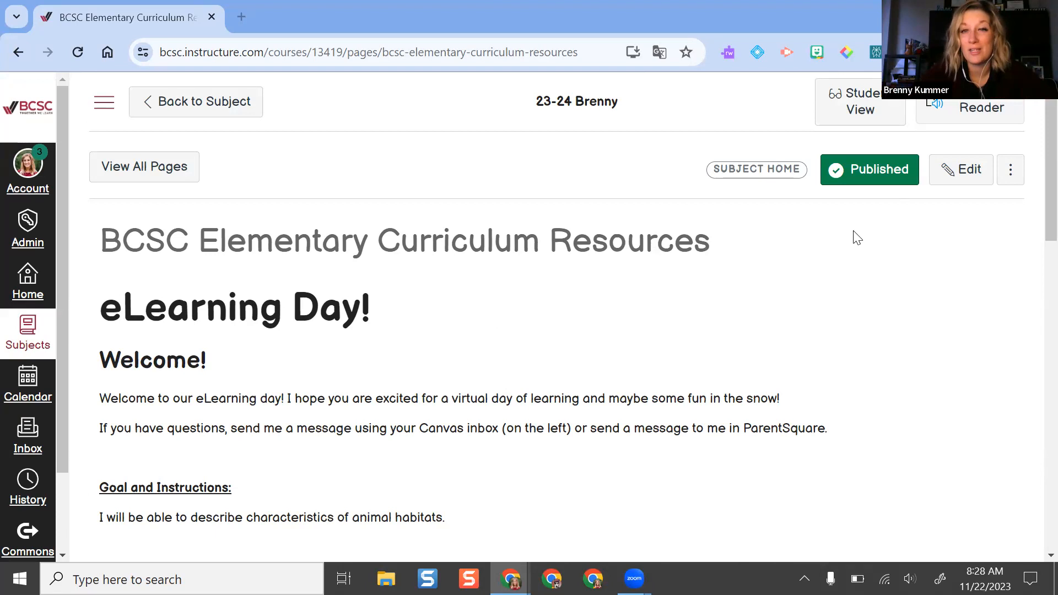
- Return to the subject's home and view the saved eLearning Day content there
{"action": "left_click", "coordinate": [172, 104]}
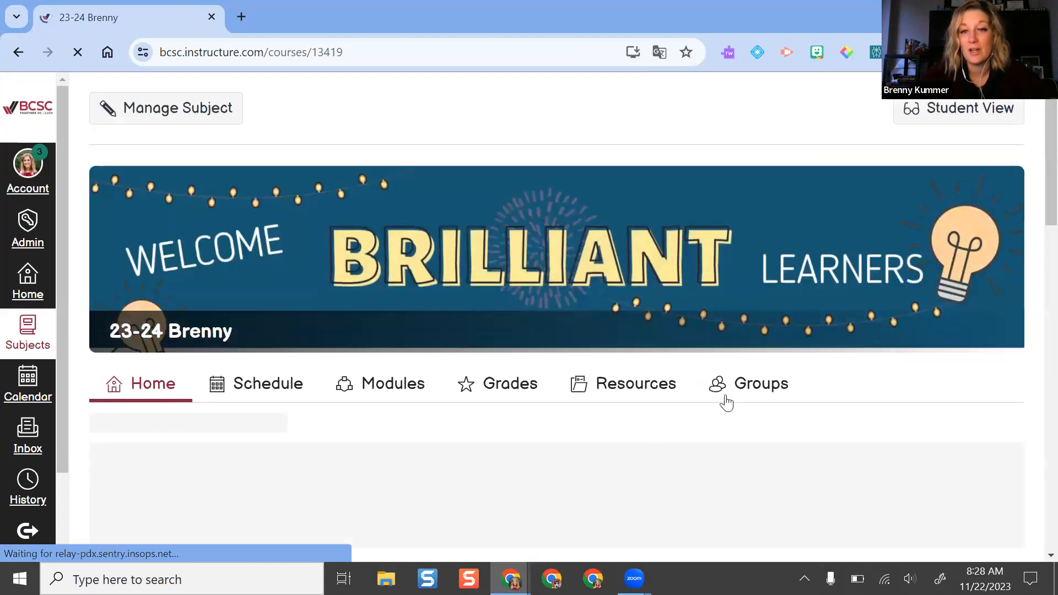
{"action": "scroll", "coordinate": [643, 278], "scroll_direction": "down", "scroll_amount": 2}
{"action": "scroll", "coordinate": [643, 278], "scroll_direction": "down", "scroll_amount": 1}
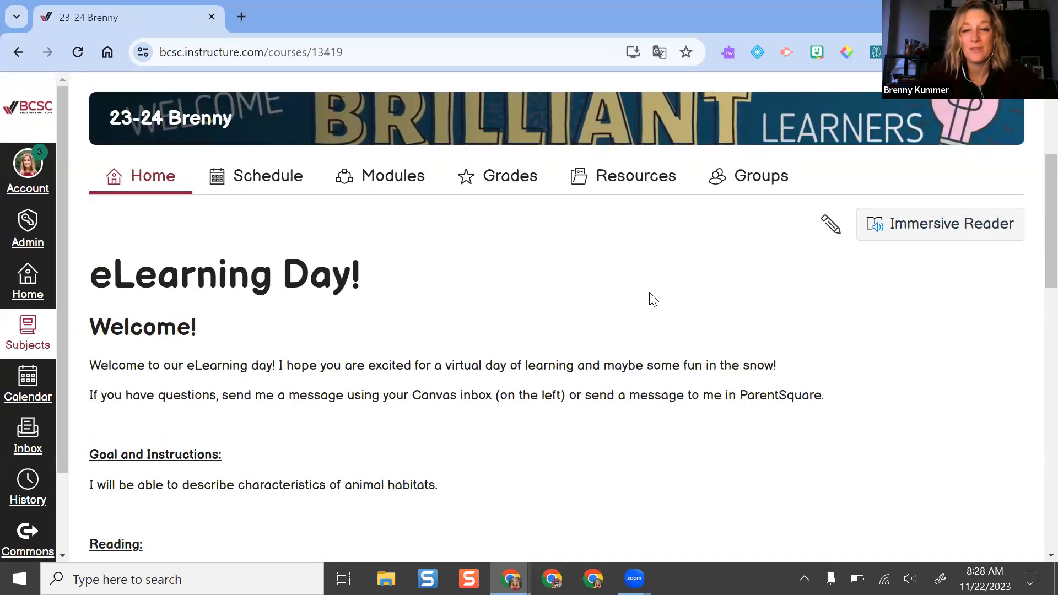
- Reopen the home page for editing, leave without saving to reach its page view, and show the course navigation
{"action": "left_click", "coordinate": [832, 227]}
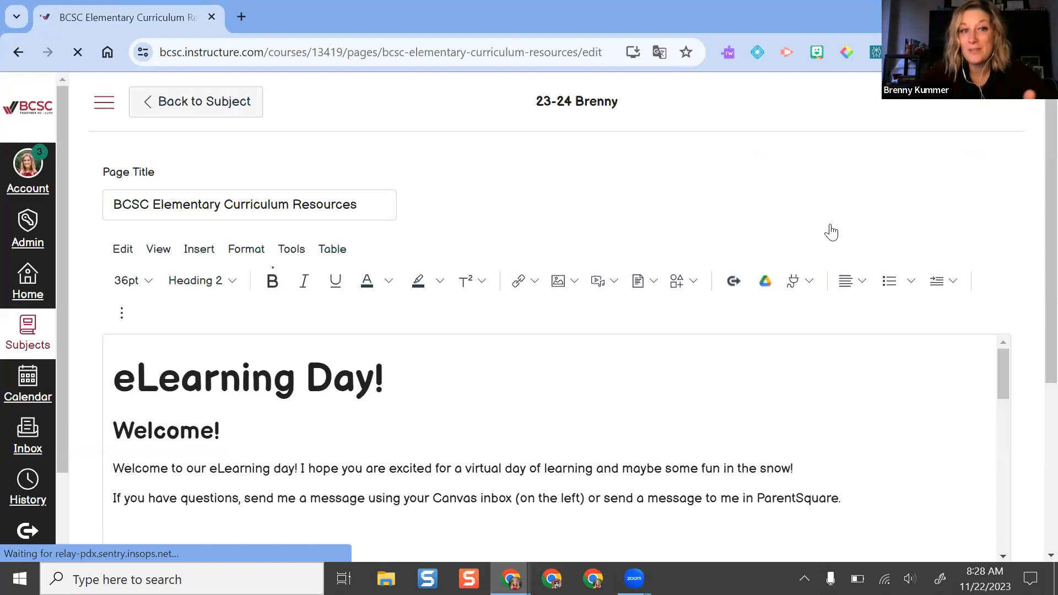
{"action": "left_click", "coordinate": [932, 527]}
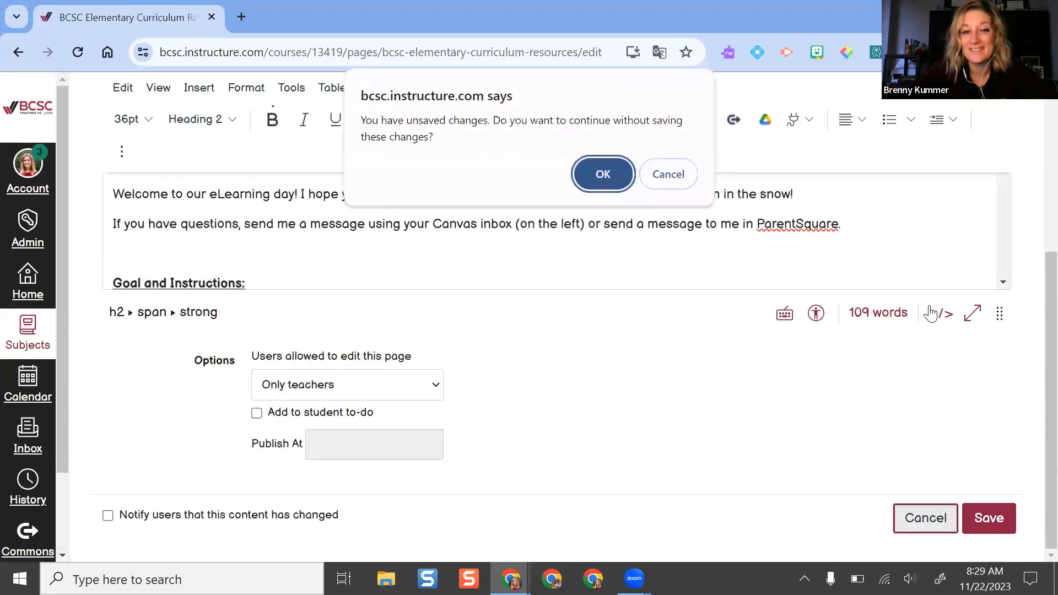
{"action": "left_click", "coordinate": [602, 174]}
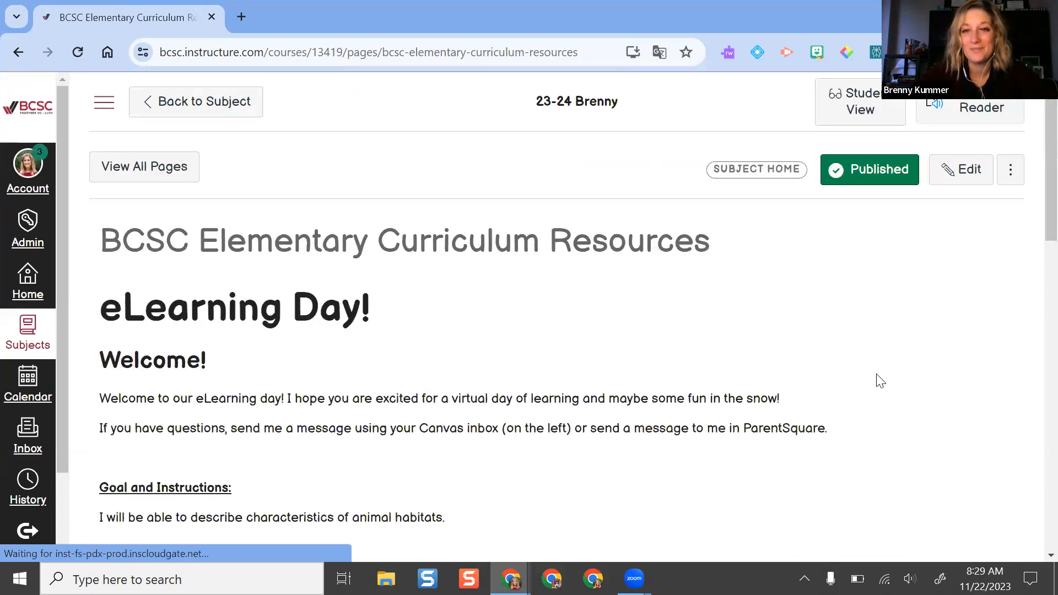
{"action": "left_click", "coordinate": [104, 105]}
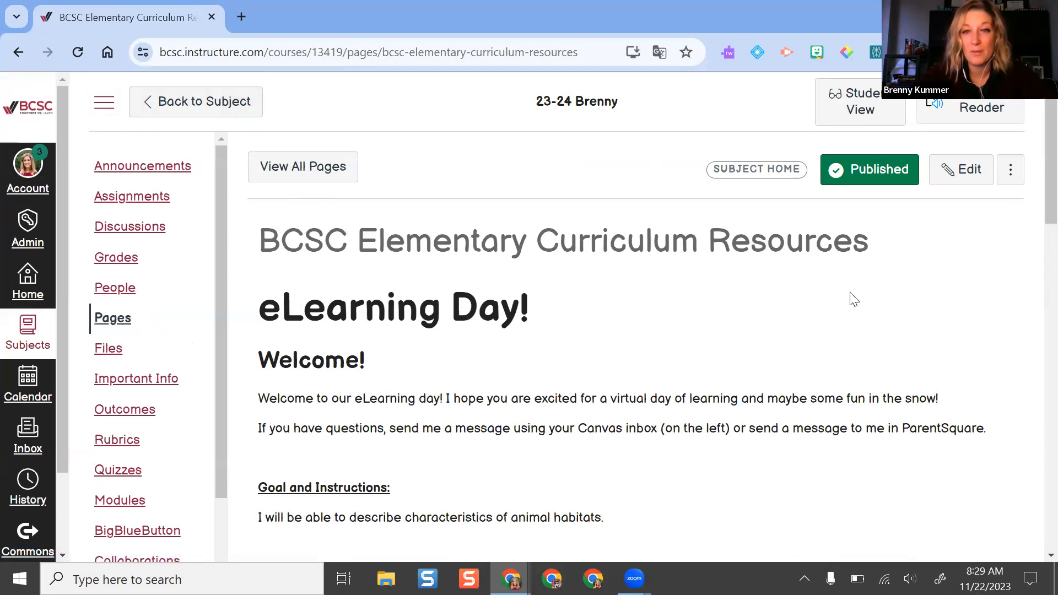
- Examine the Subject Home label and the full content of the curriculum resources page
{"action": "left_click_drag", "start_coordinate": [704, 165], "coordinate": [772, 177]}
{"action": "left_click", "coordinate": [630, 194]}
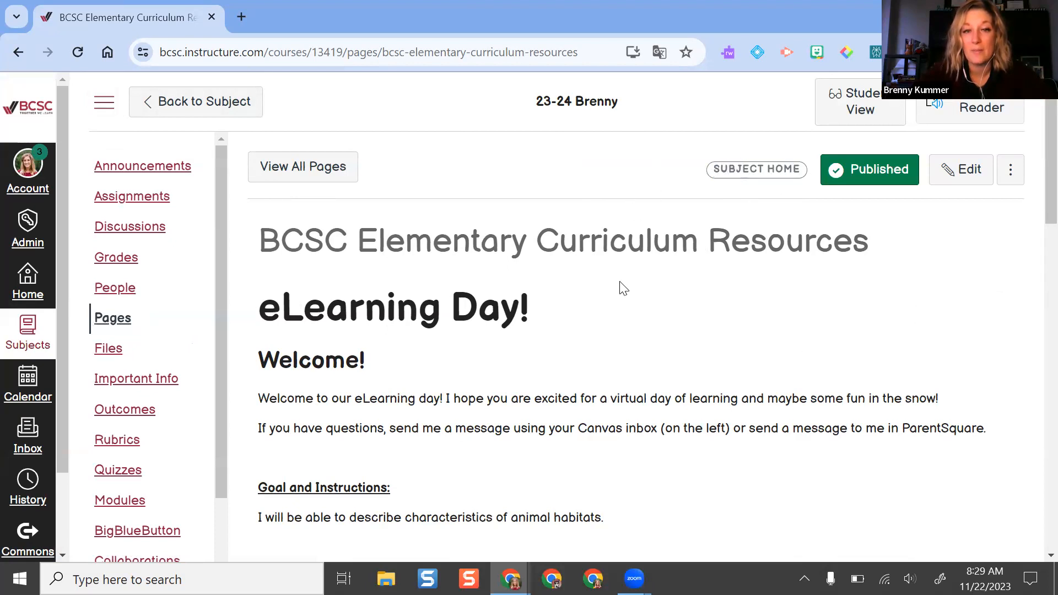
{"action": "scroll", "coordinate": [623, 288], "scroll_direction": "down", "scroll_amount": 7}
{"action": "scroll", "coordinate": [624, 274], "scroll_direction": "down", "scroll_amount": 5}
{"action": "scroll", "coordinate": [623, 279], "scroll_direction": "up", "scroll_amount": 12}
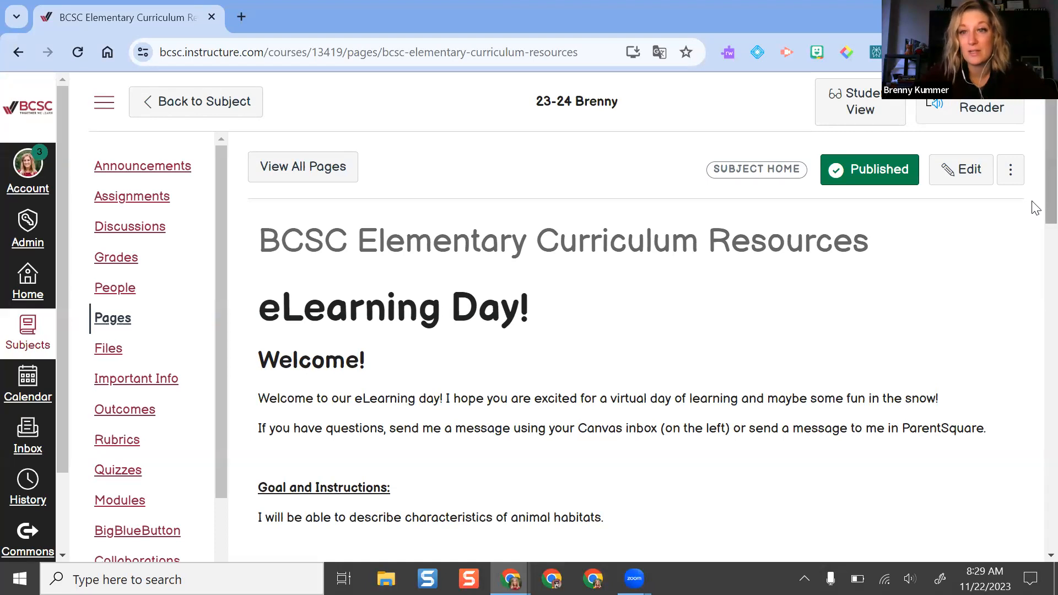
- Look at the Copy To option for sending the page to another course, and close it without copying
{"action": "left_click", "coordinate": [1011, 172]}
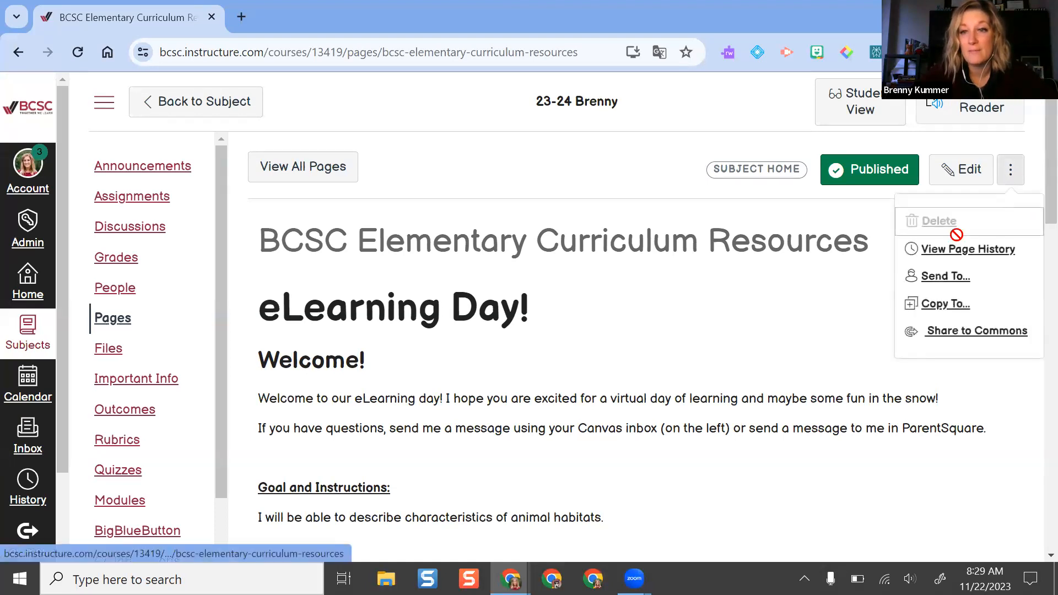
{"action": "left_click", "coordinate": [956, 313]}
{"action": "left_click", "coordinate": [903, 176]}
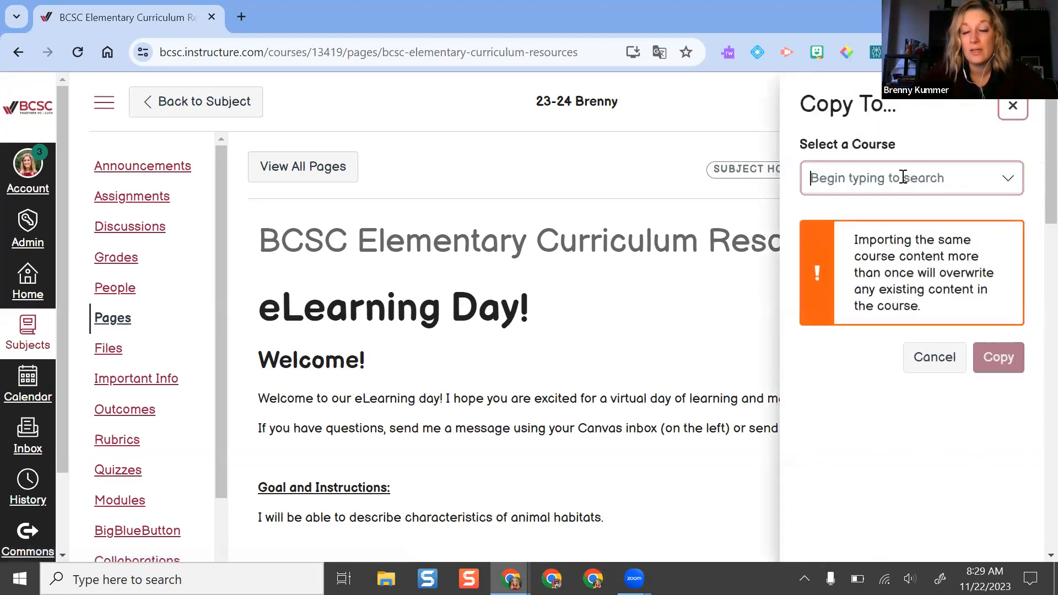
{"action": "left_click", "coordinate": [1013, 107]}
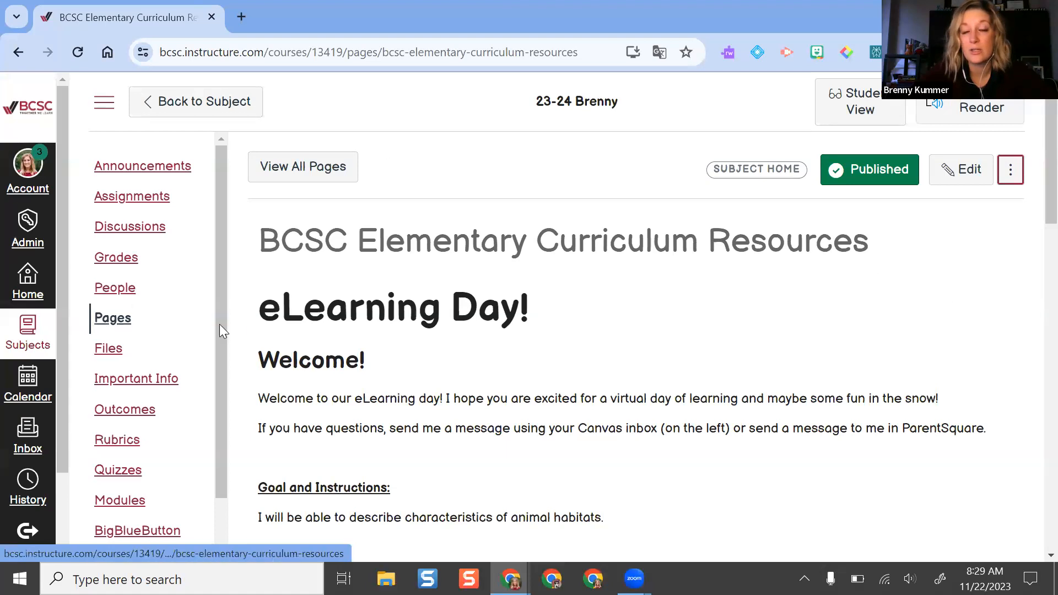
- Show all course pages and duplicate the BCSC Elementary Curriculum Resources page
{"action": "left_click", "coordinate": [304, 173]}
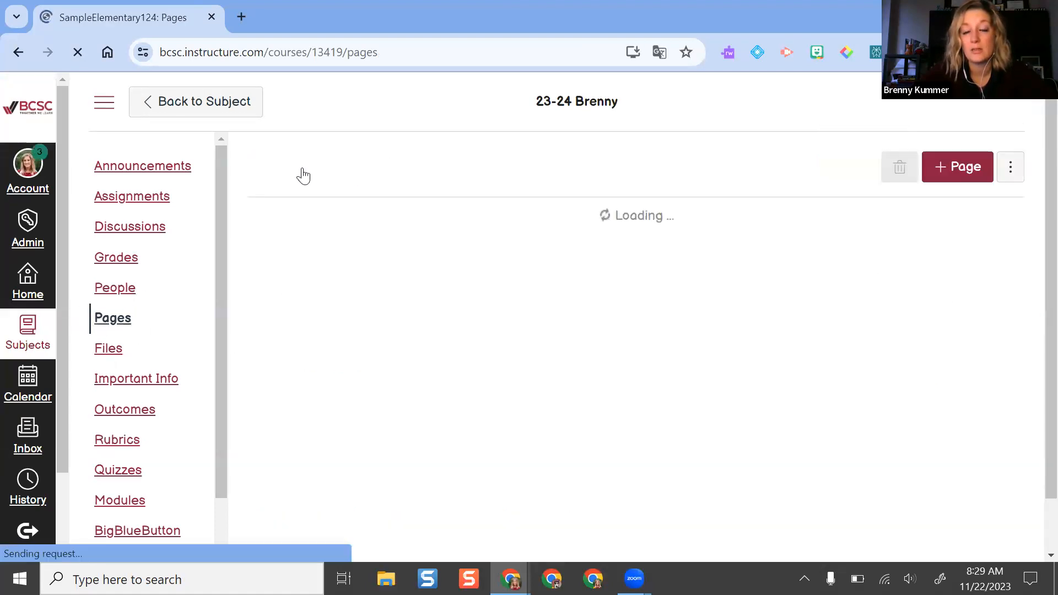
{"action": "scroll", "coordinate": [557, 314], "scroll_direction": "down", "scroll_amount": 3}
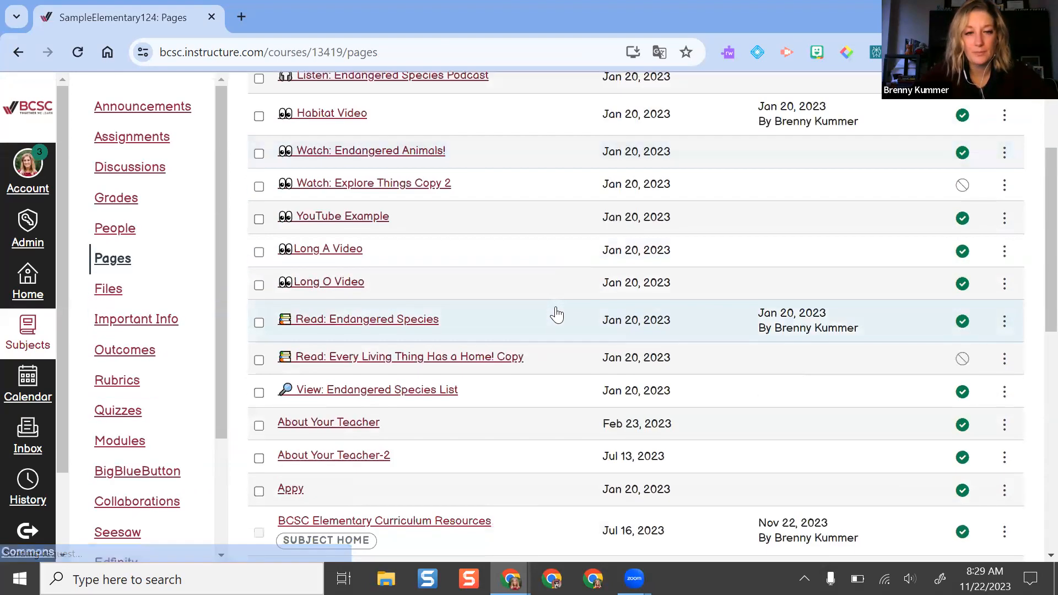
{"action": "scroll", "coordinate": [557, 314], "scroll_direction": "down", "scroll_amount": 3}
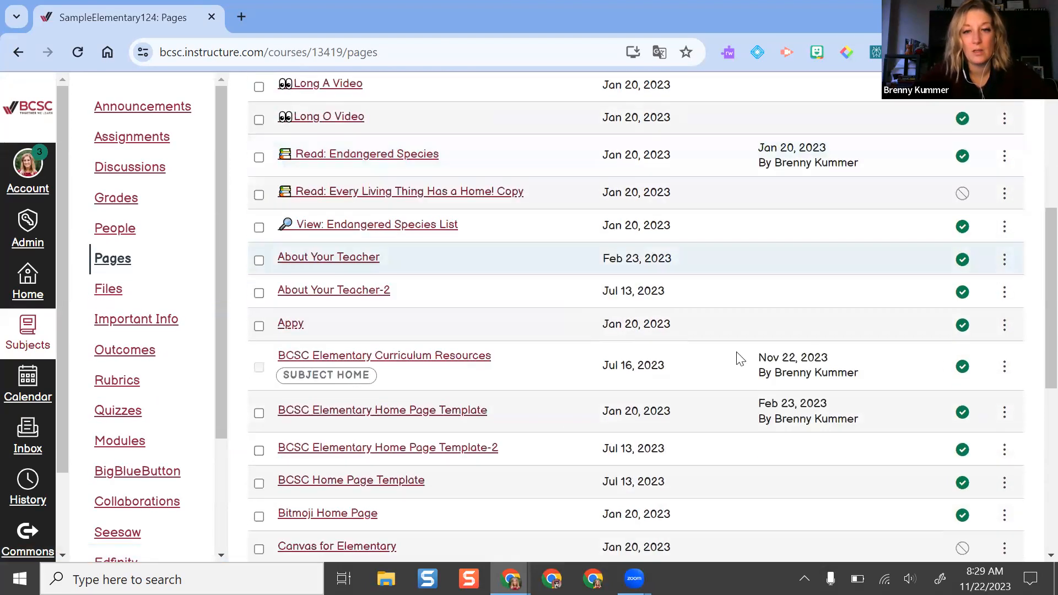
{"action": "left_click", "coordinate": [1007, 373]}
{"action": "scroll", "coordinate": [1007, 373], "scroll_direction": "down", "scroll_amount": 2}
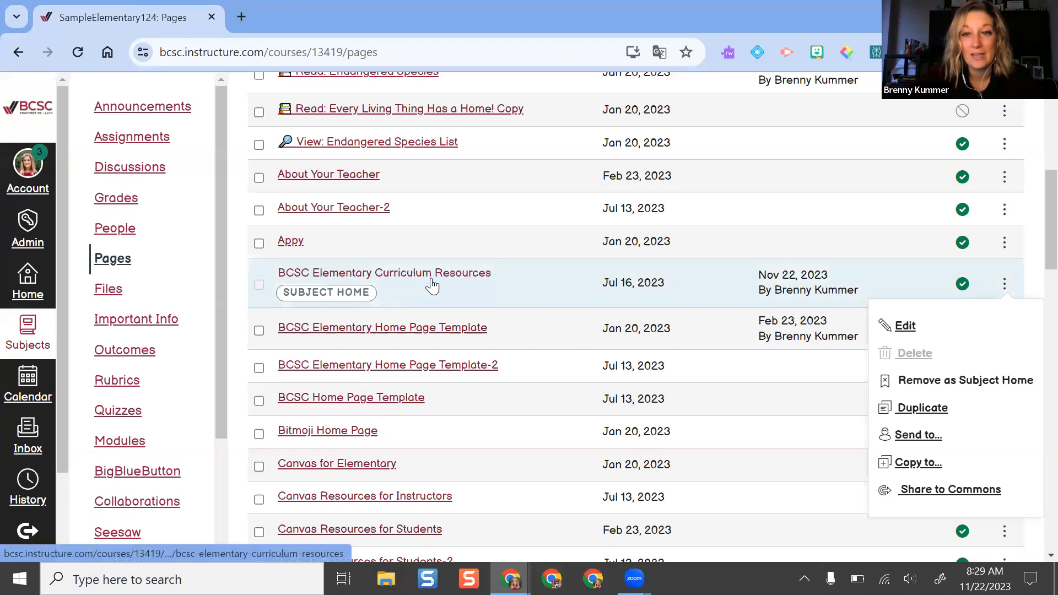
{"action": "left_click", "coordinate": [924, 408]}
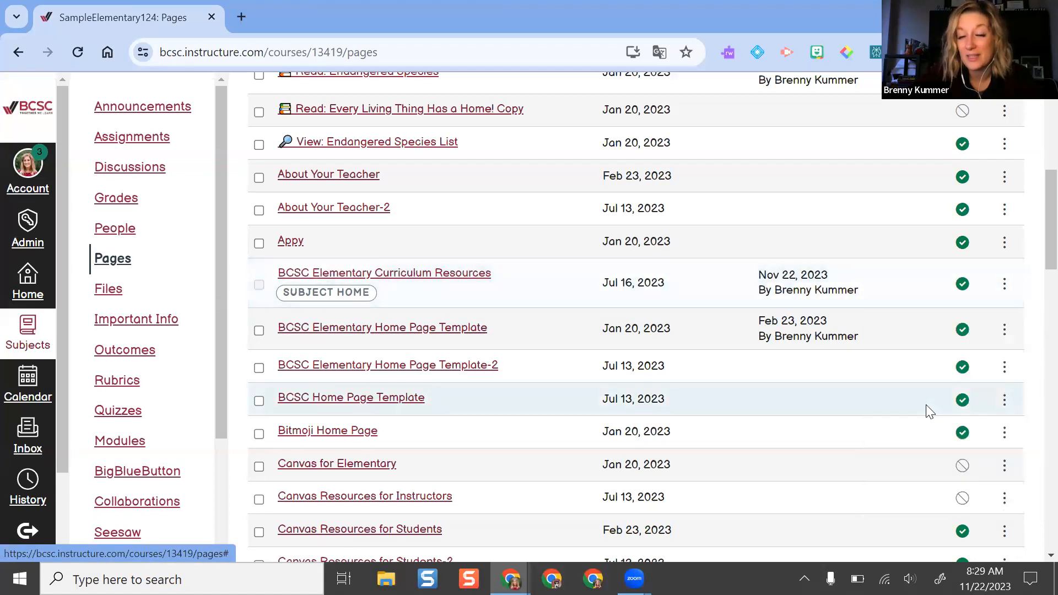
- Rename the duplicated curriculum resources page as "11/23 eLearning Day" and publish it
{"action": "left_click", "coordinate": [1004, 330]}
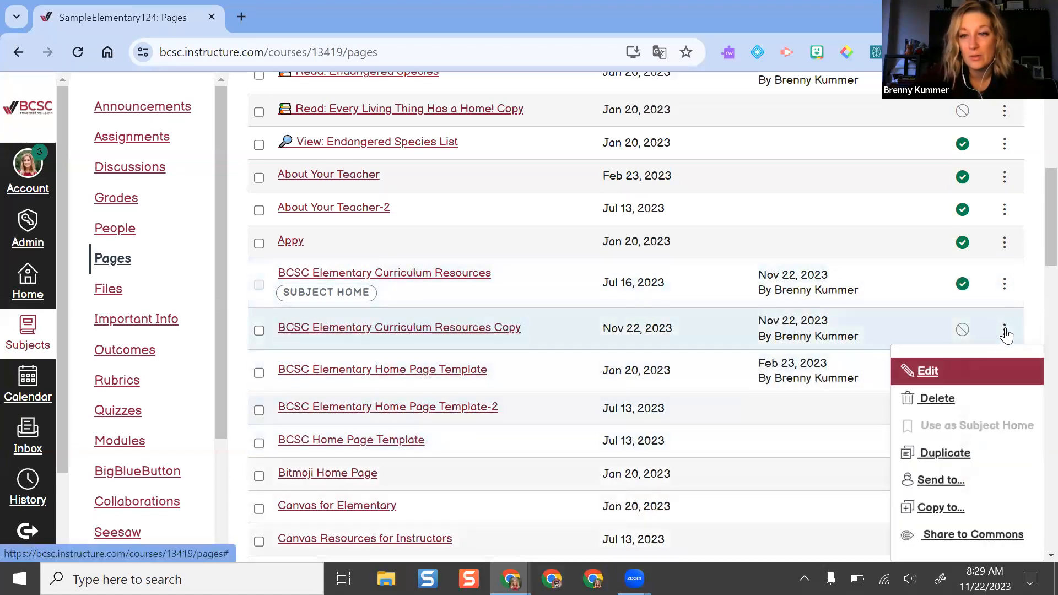
{"action": "key", "text": "Return"}
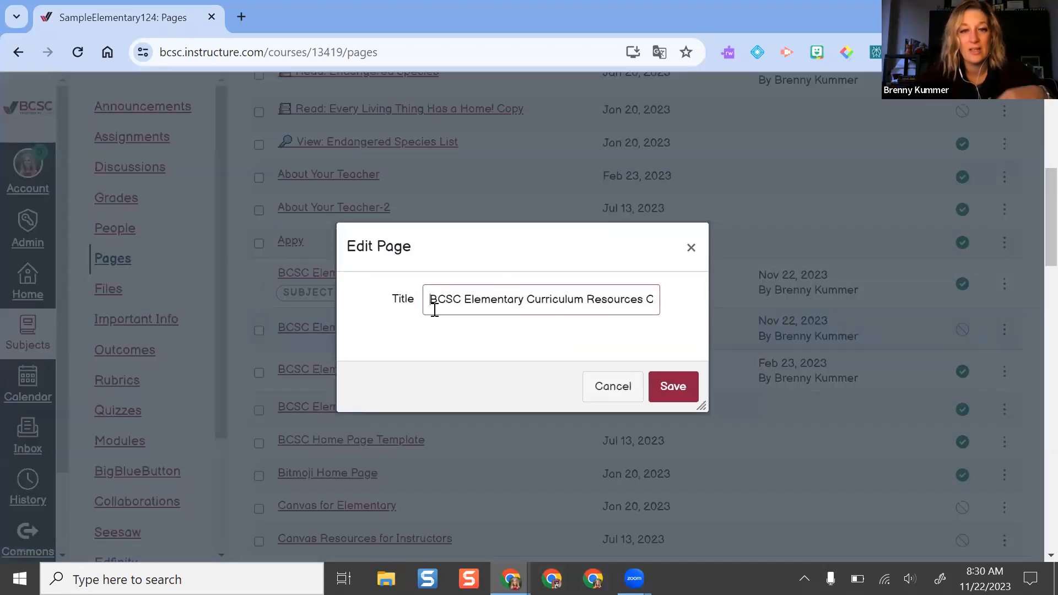
{"action": "left_click_drag", "start_coordinate": [427, 306], "coordinate": [740, 323]}
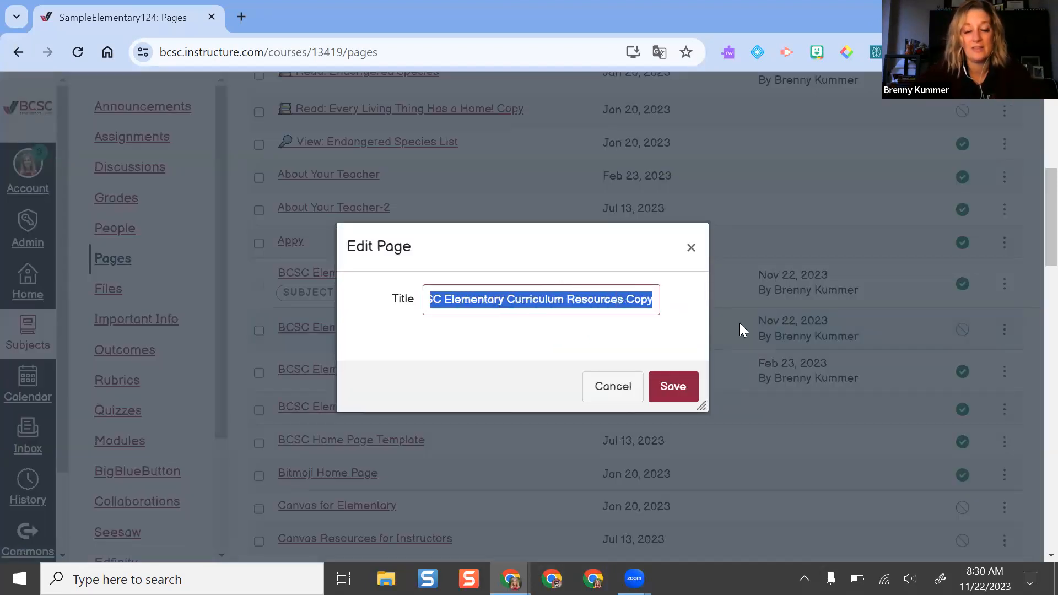
{"action": "type", "text": "11/23 eL"}
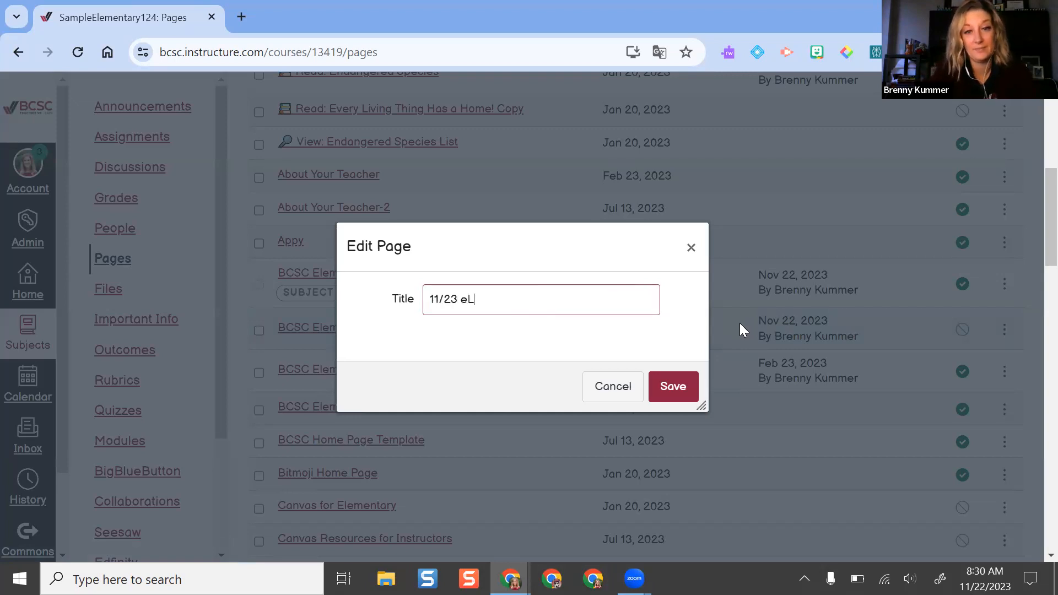
{"action": "type", "text": "earning Day"}
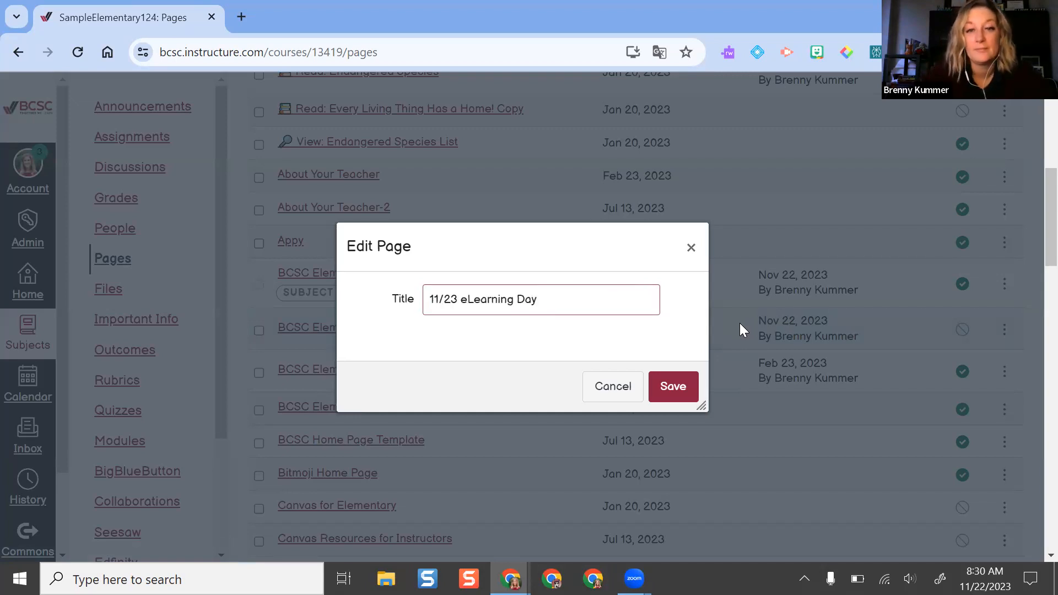
{"action": "left_click", "coordinate": [671, 384]}
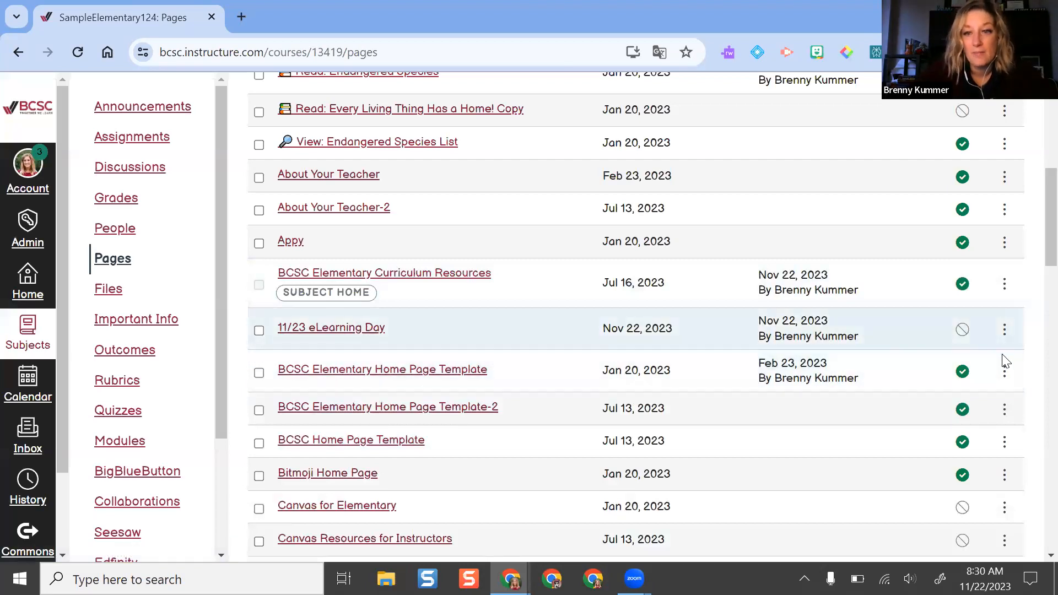
{"action": "left_click", "coordinate": [965, 331]}
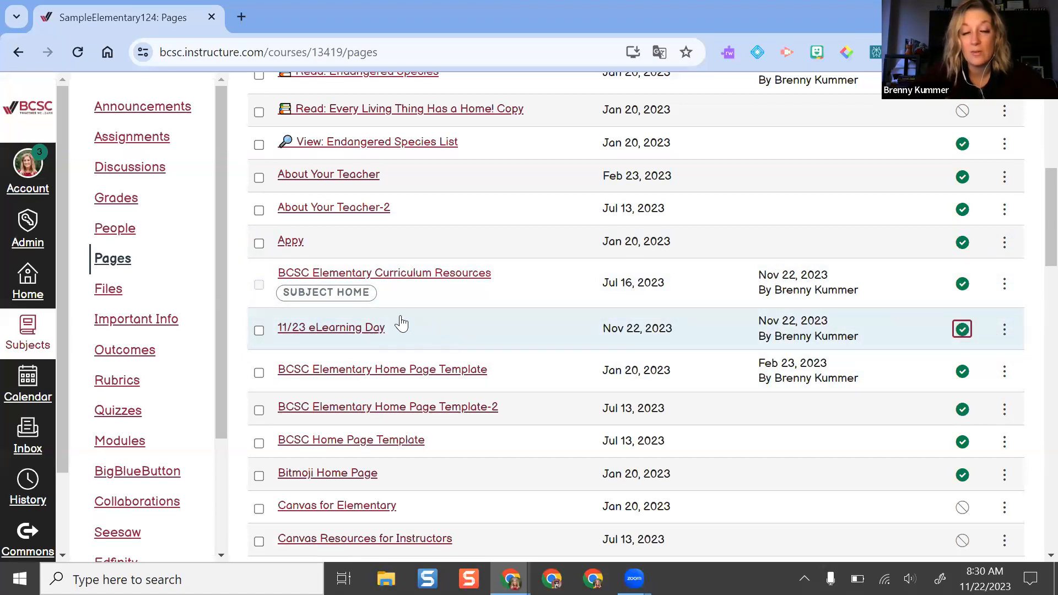
- Look over the course page list, and return to the subject's home to view its announcements and eLearning Day sections
{"action": "scroll", "coordinate": [427, 342], "scroll_direction": "up", "scroll_amount": 8}
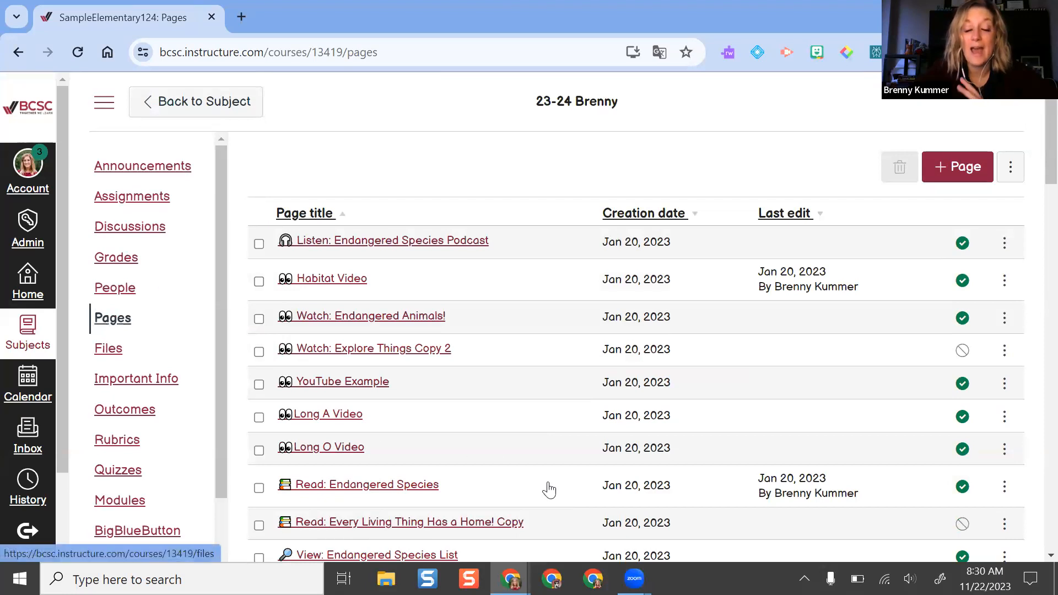
{"action": "scroll", "coordinate": [497, 415], "scroll_direction": "down", "scroll_amount": 5}
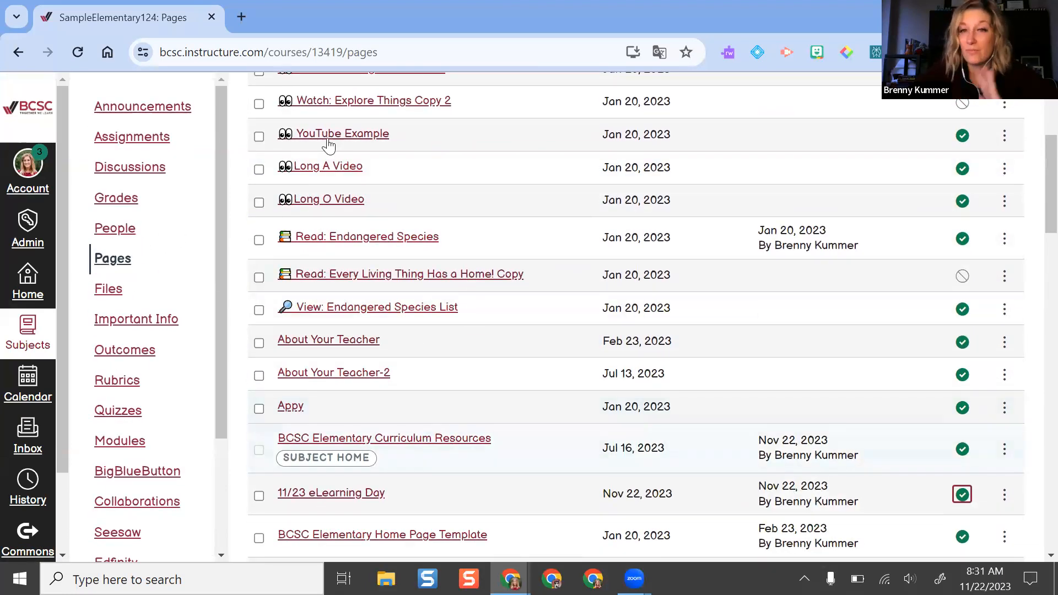
{"action": "scroll", "coordinate": [593, 276], "scroll_direction": "up", "scroll_amount": 5}
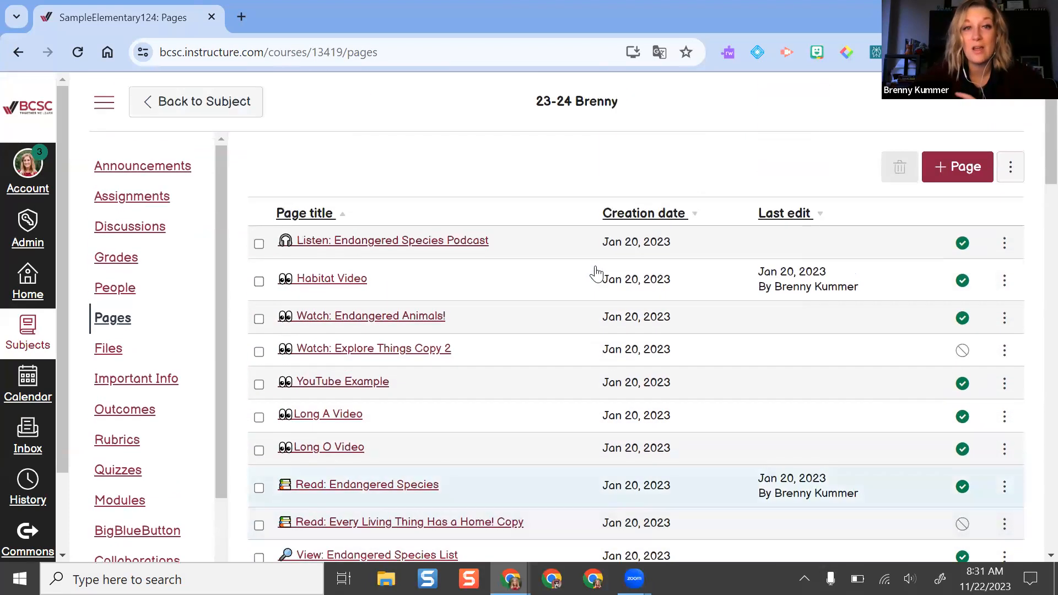
{"action": "left_click", "coordinate": [244, 109]}
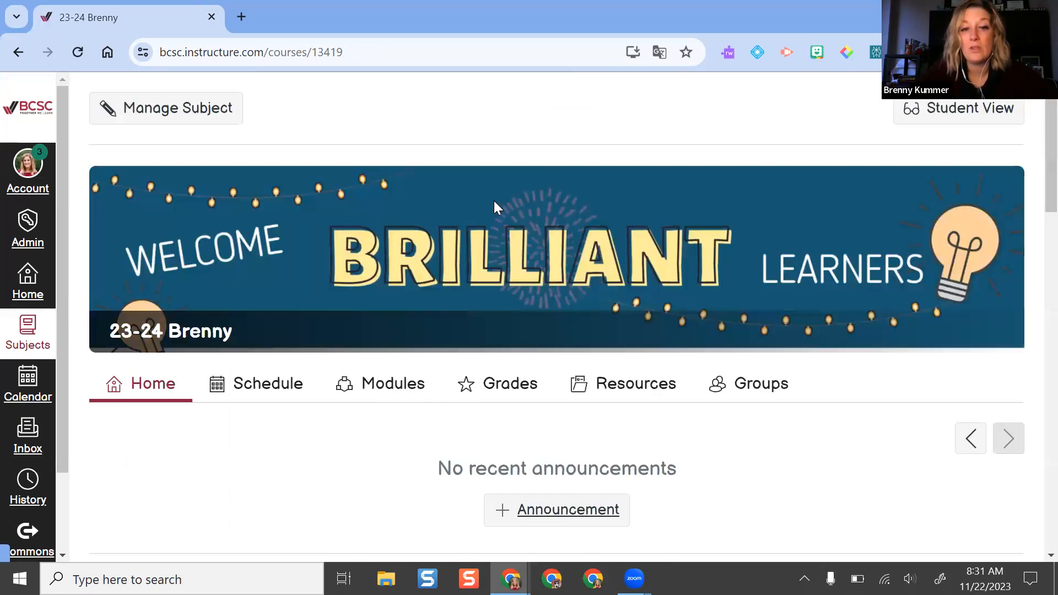
{"action": "scroll", "coordinate": [489, 212], "scroll_direction": "down", "scroll_amount": 2}
{"action": "scroll", "coordinate": [447, 234], "scroll_direction": "down", "scroll_amount": 2}
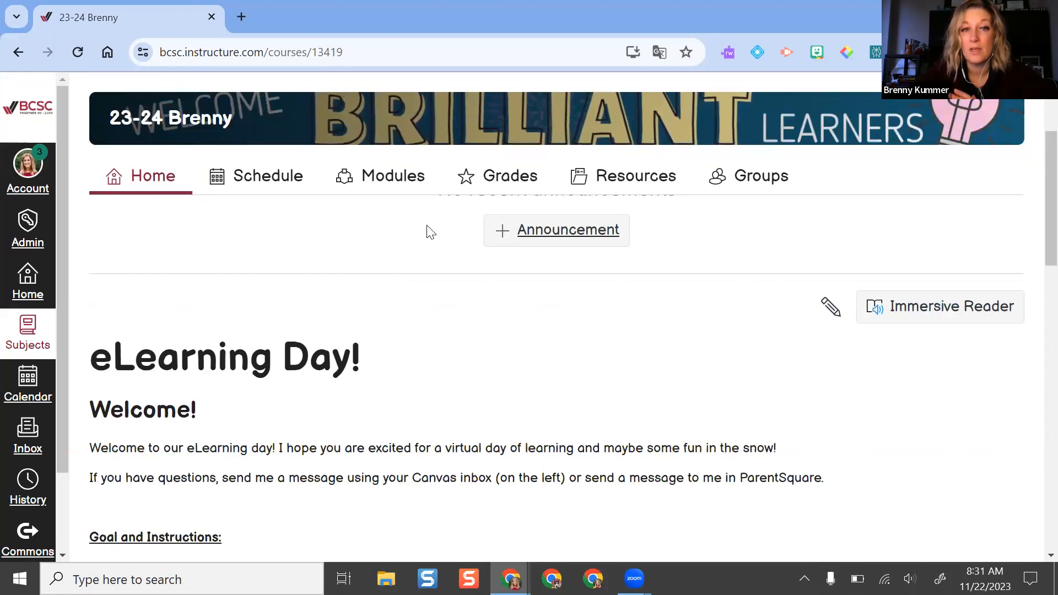
{"action": "scroll", "coordinate": [436, 215], "scroll_direction": "up", "scroll_amount": 4}
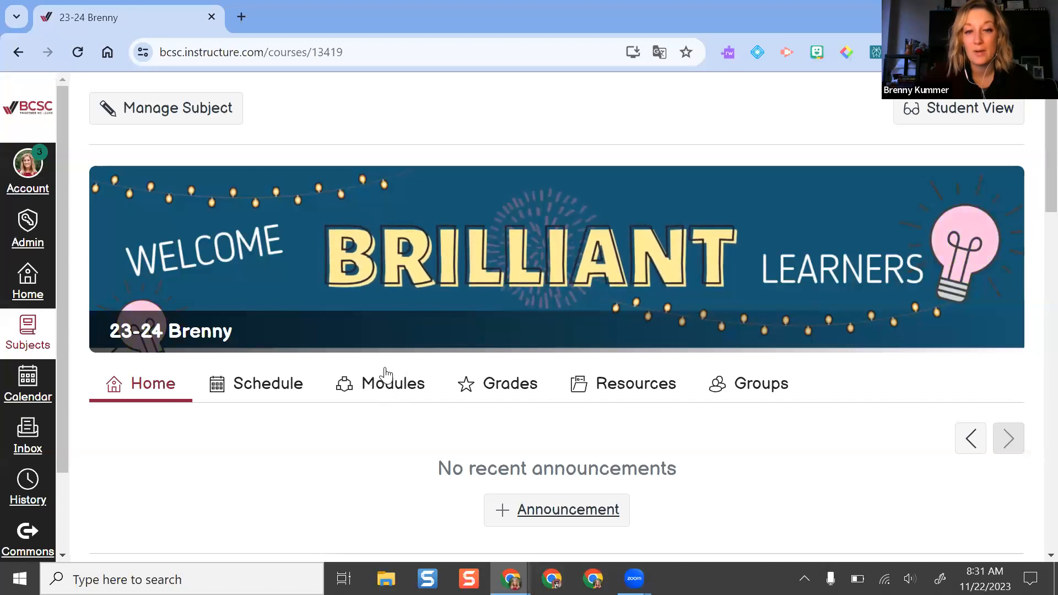
- Open the course modules and view the items in the Science: Endangered Species module
{"action": "scroll", "coordinate": [385, 373], "scroll_direction": "down", "scroll_amount": 1}
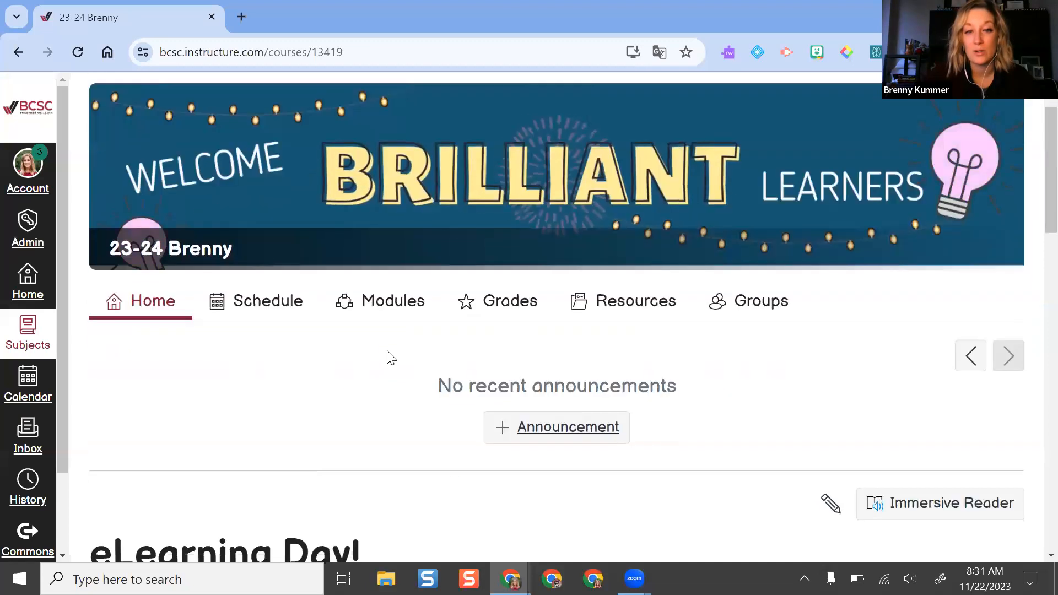
{"action": "left_click", "coordinate": [393, 303]}
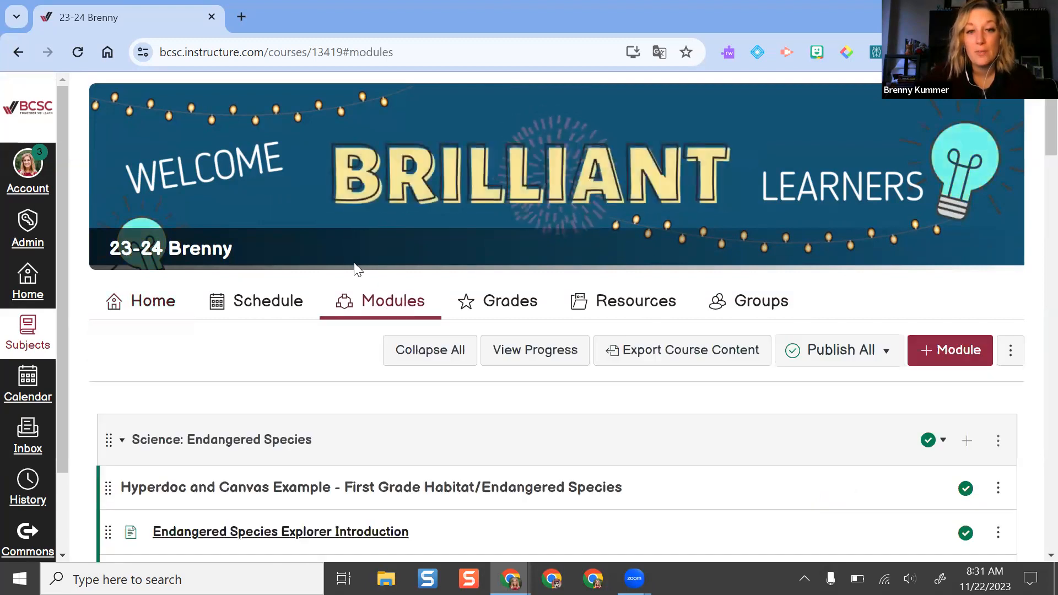
{"action": "scroll", "coordinate": [1035, 139], "scroll_direction": "down", "scroll_amount": 3}
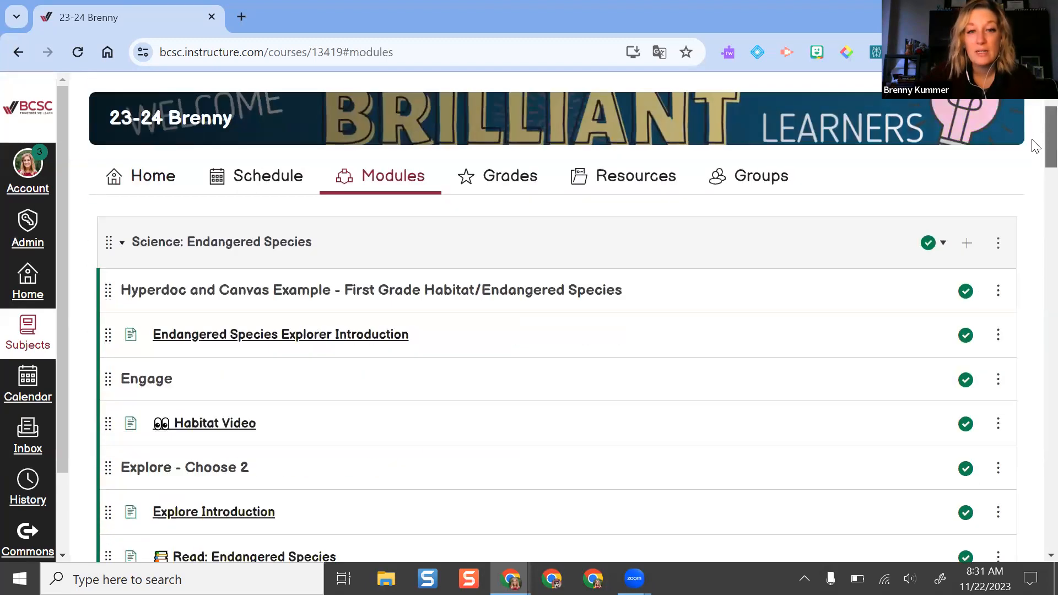
- Look through the remaining course modules and expand the Helpful Resources module to view its items
{"action": "scroll", "coordinate": [557, 381], "scroll_direction": "down", "scroll_amount": 3}
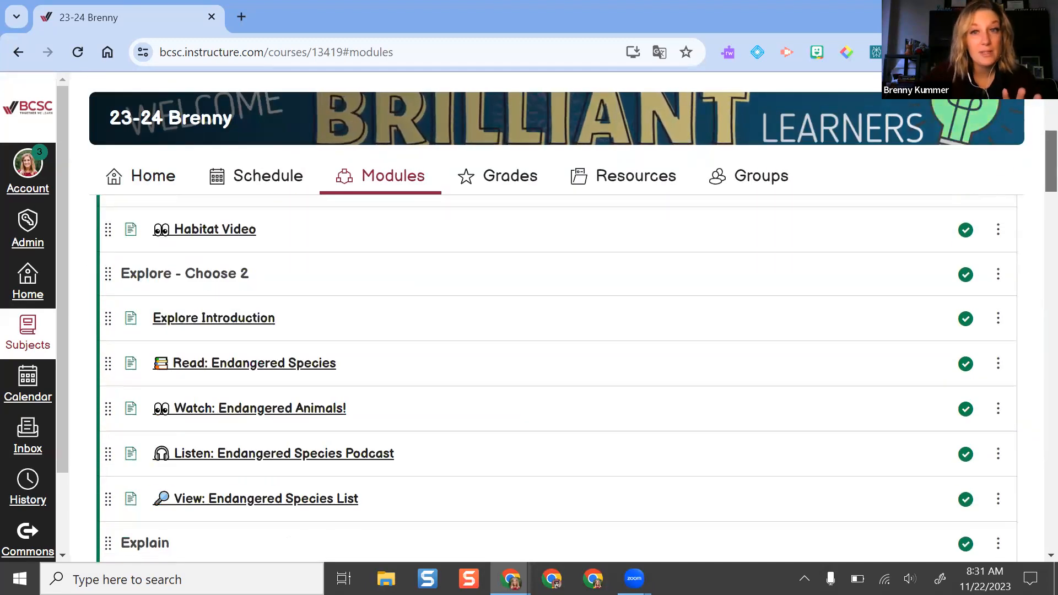
{"action": "scroll", "coordinate": [557, 381], "scroll_direction": "down", "scroll_amount": 15}
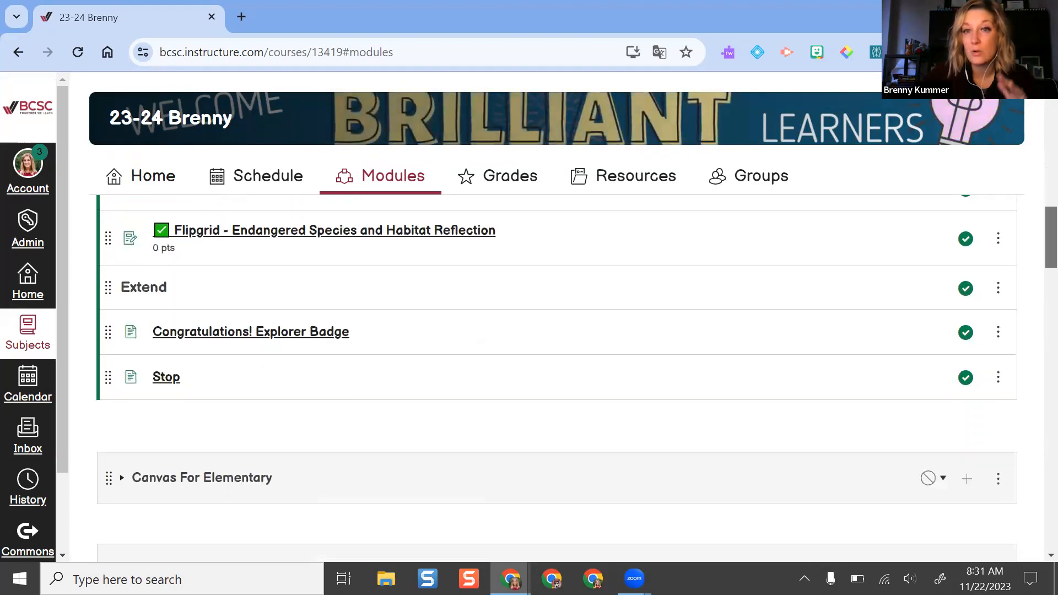
{"action": "scroll", "coordinate": [580, 337], "scroll_direction": "down", "scroll_amount": 2}
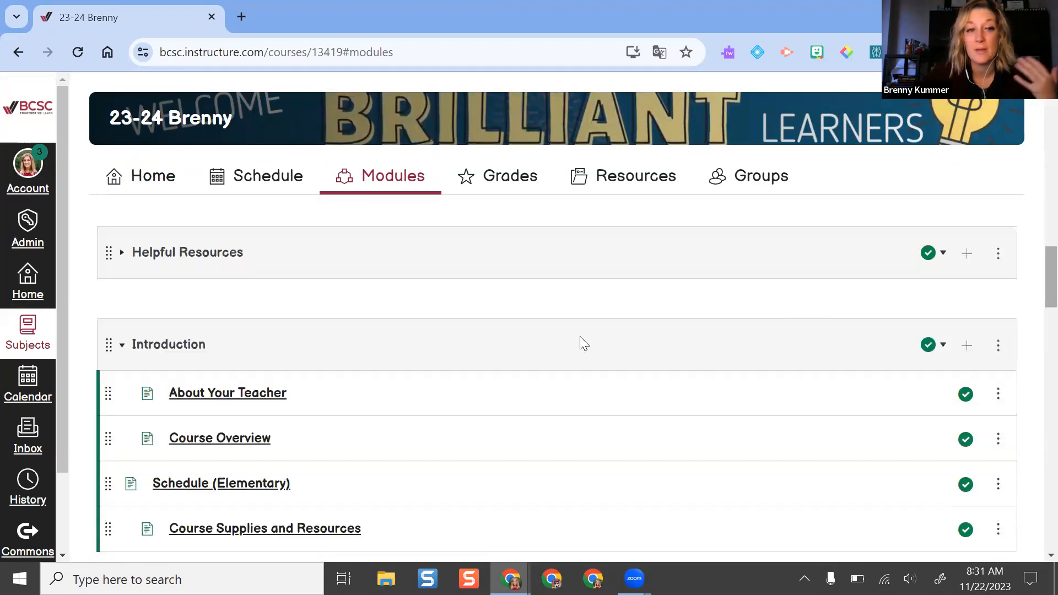
{"action": "left_click", "coordinate": [131, 266]}
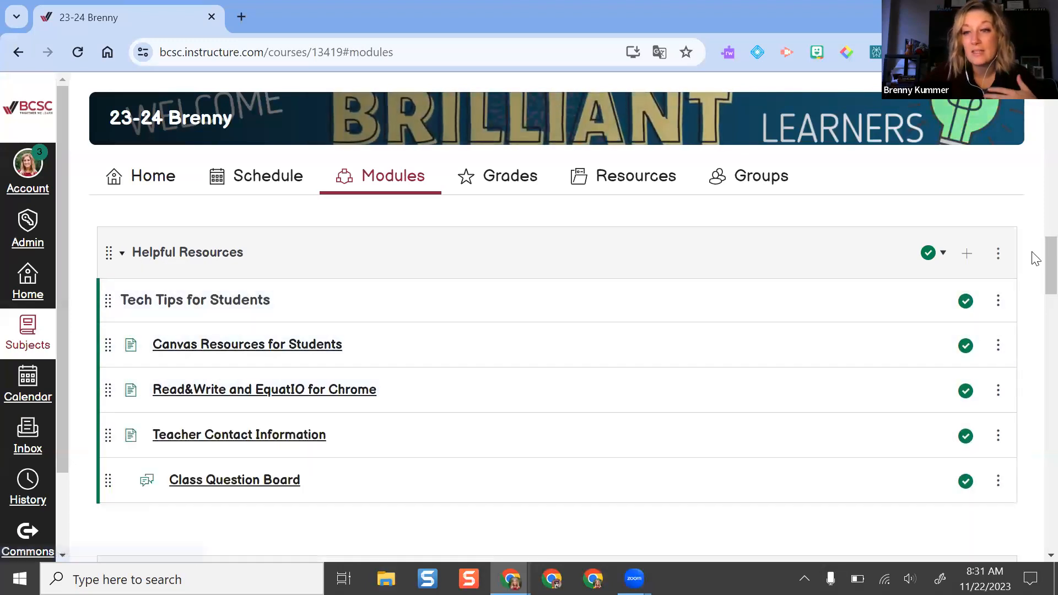
{"action": "scroll", "coordinate": [1032, 279], "scroll_direction": "up", "scroll_amount": 5}
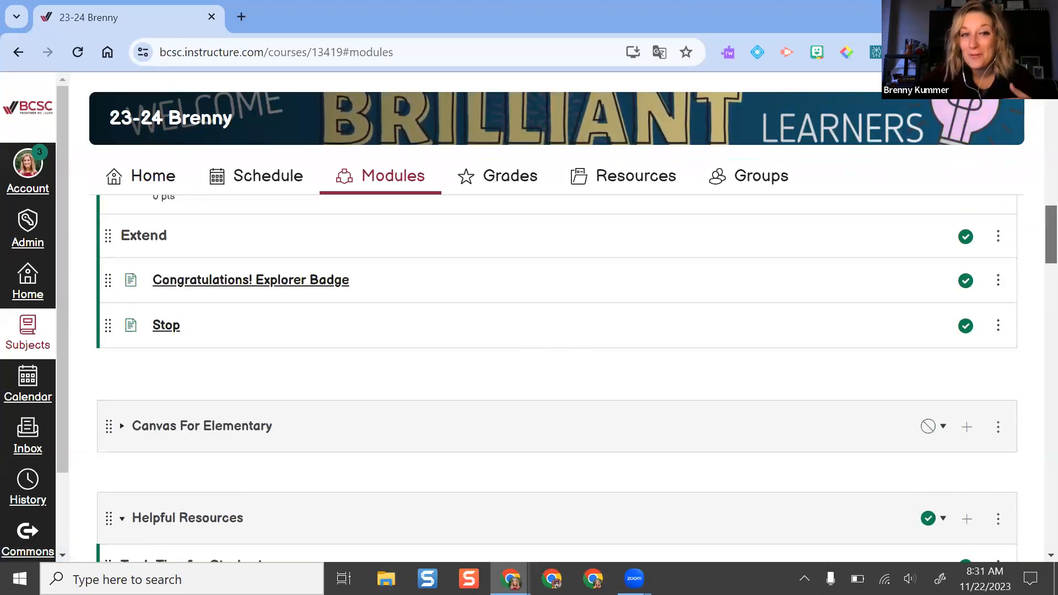
{"action": "scroll", "coordinate": [995, 186], "scroll_direction": "up", "scroll_amount": 15}
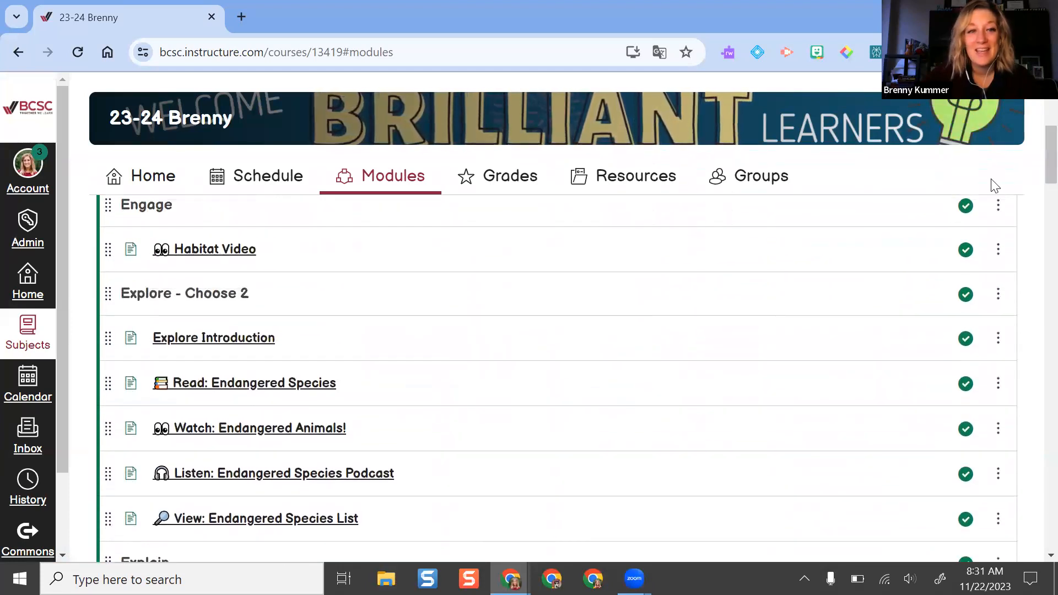
{"action": "scroll", "coordinate": [297, 324], "scroll_direction": "up", "scroll_amount": 7}
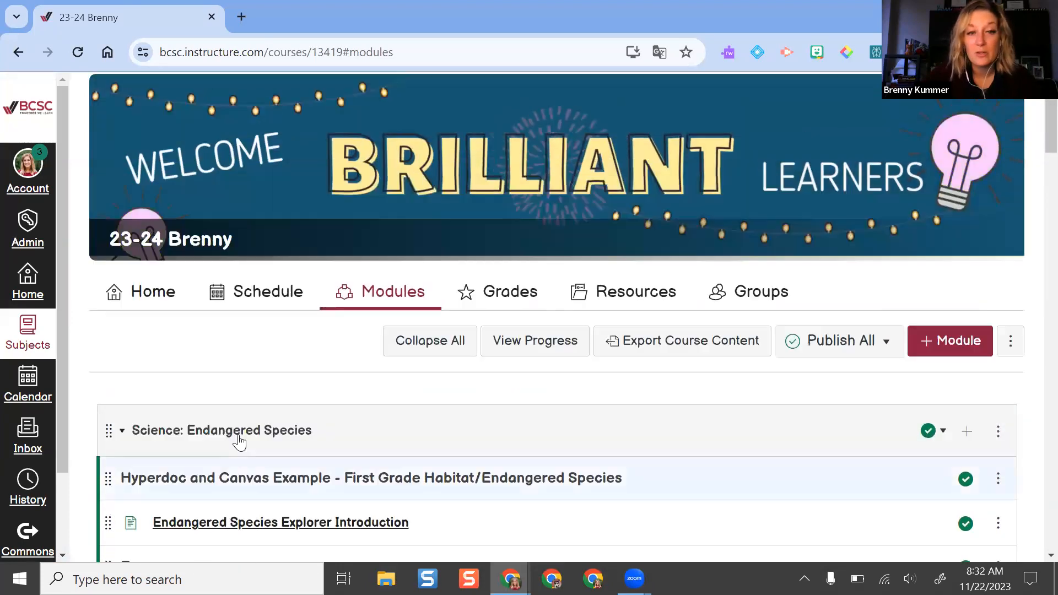
- Add a new module named "eLearning Day 11/23" to the course
{"action": "scroll", "coordinate": [1035, 140], "scroll_direction": "down", "scroll_amount": 3}
{"action": "left_click_drag", "start_coordinate": [1033, 134], "coordinate": [1033, 129]}
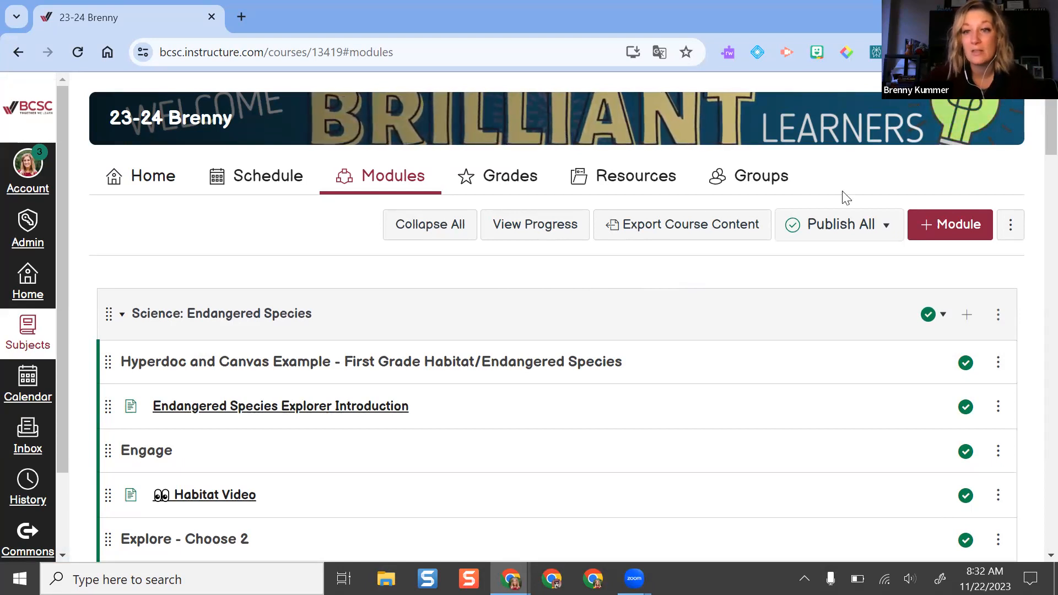
{"action": "left_click", "coordinate": [947, 225]}
{"action": "left_click", "coordinate": [384, 268]}
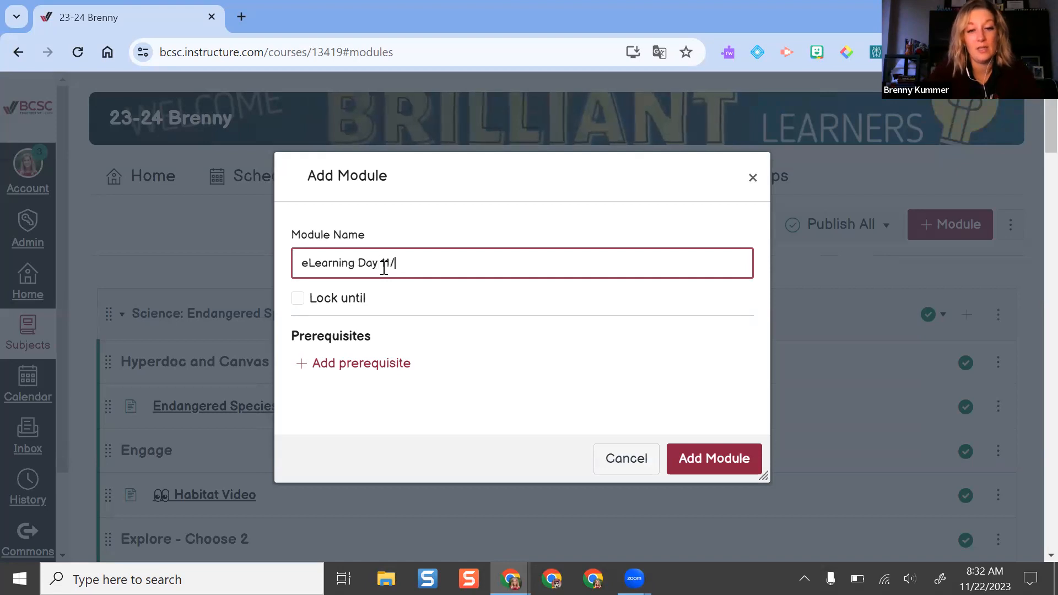
{"action": "left_click", "coordinate": [709, 466]}
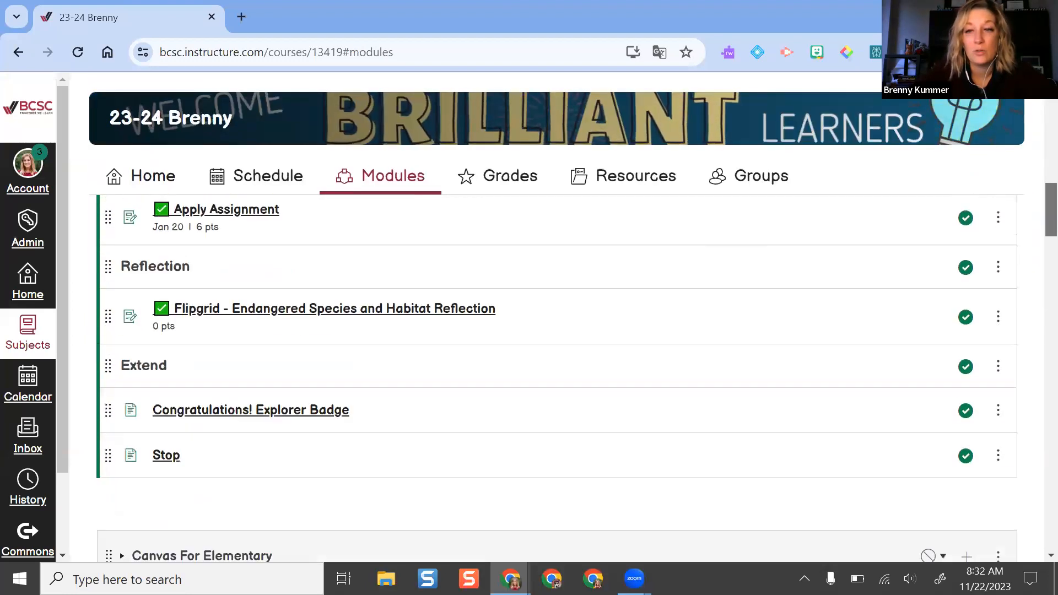
- Move the eLearning Day 11/23 module from the end of the module list to above Science: Endangered Species
{"action": "left_click_drag", "start_coordinate": [1052, 210], "coordinate": [1052, 511]}
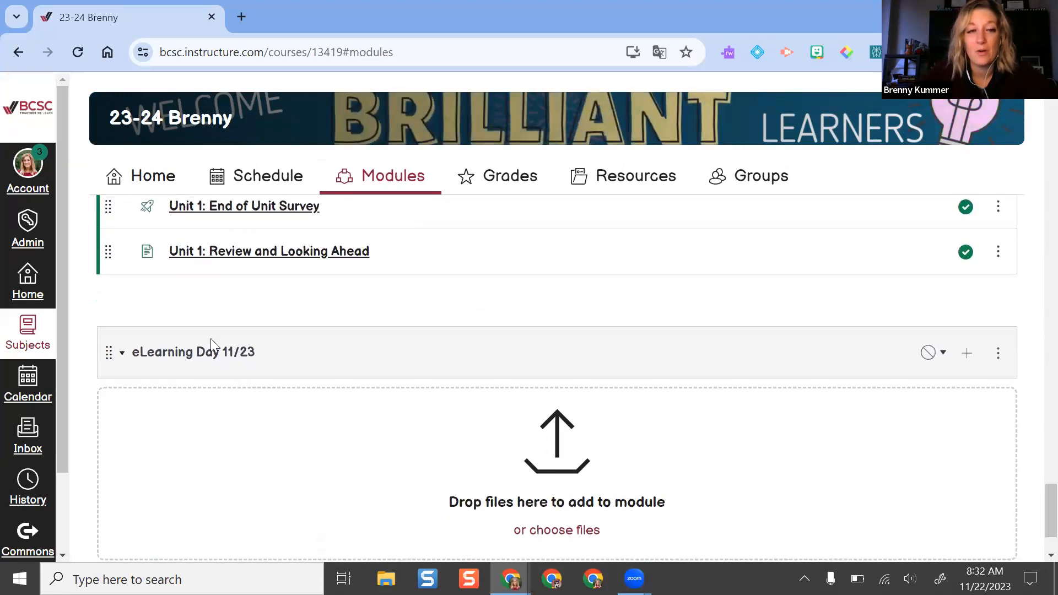
{"action": "scroll", "coordinate": [193, 314], "scroll_direction": "up", "scroll_amount": 15}
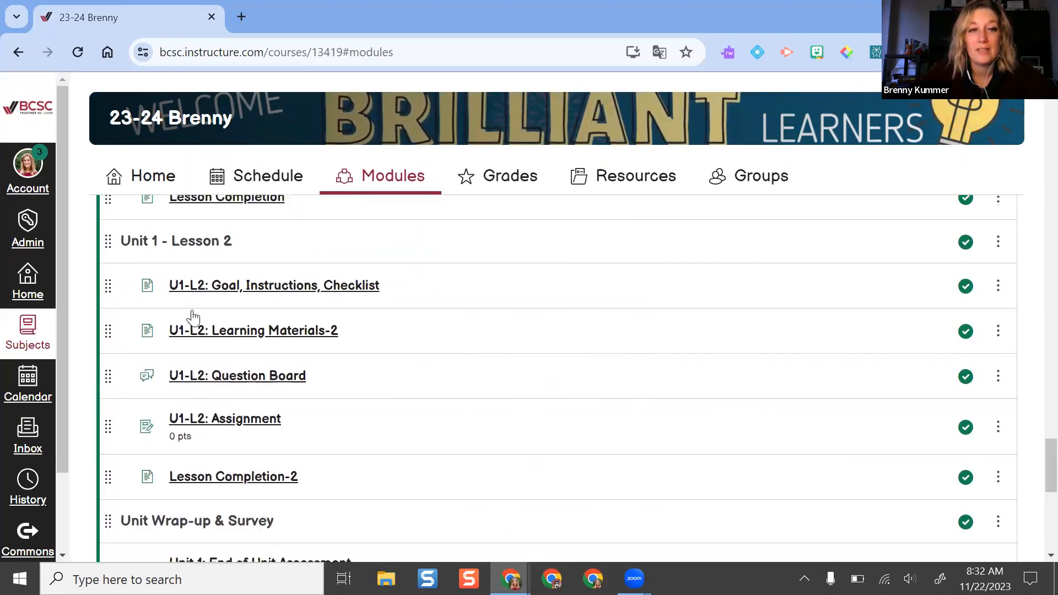
{"action": "scroll", "coordinate": [196, 317], "scroll_direction": "up", "scroll_amount": 20}
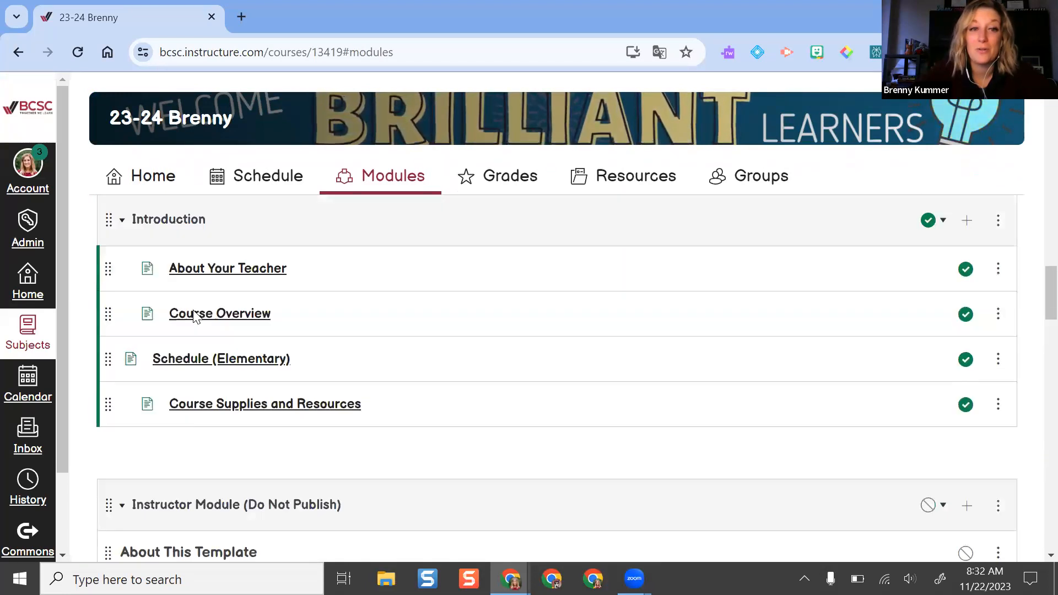
{"action": "scroll", "coordinate": [193, 317], "scroll_direction": "up", "scroll_amount": 15}
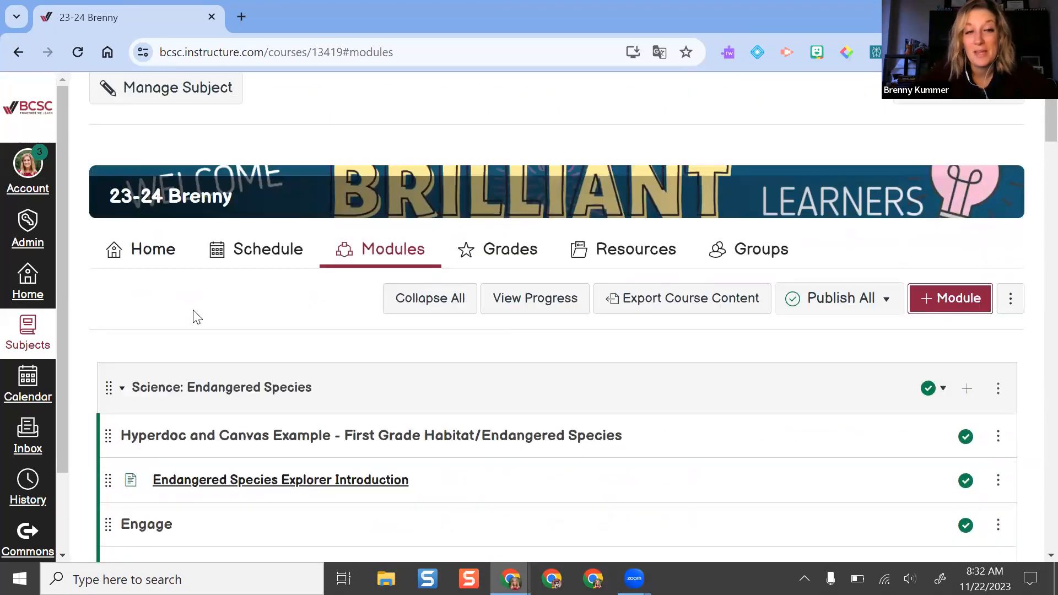
{"action": "left_click_drag", "start_coordinate": [173, 532], "coordinate": [173, 502]}
{"action": "scroll", "coordinate": [338, 381], "scroll_direction": "down", "scroll_amount": 1}
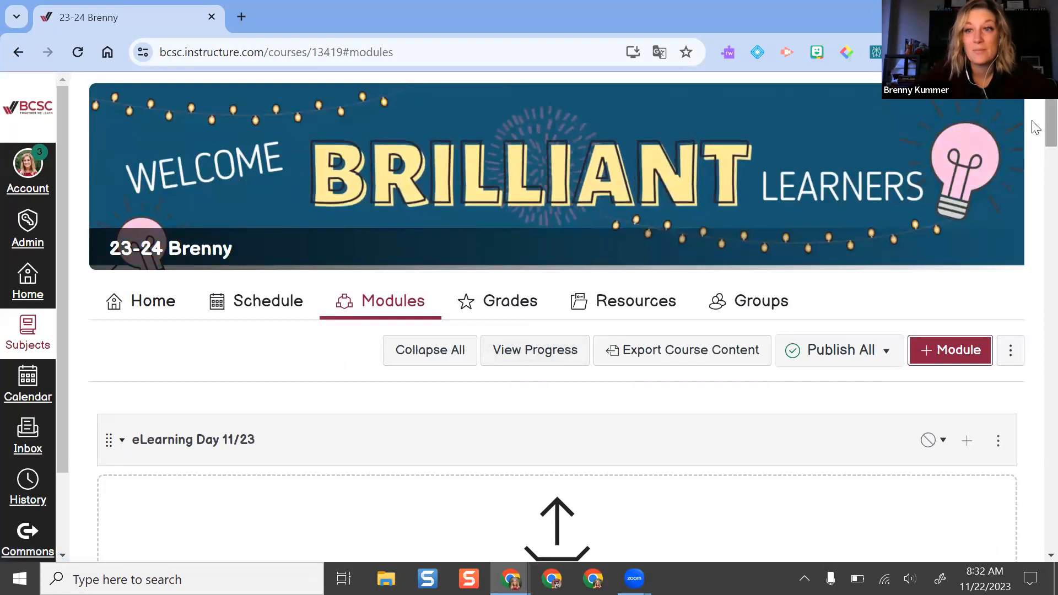
- Look over the empty eLearning Day 11/23 module and view the management options for the Science: Endangered Species module
{"action": "scroll", "coordinate": [1035, 136], "scroll_direction": "down", "scroll_amount": 3}
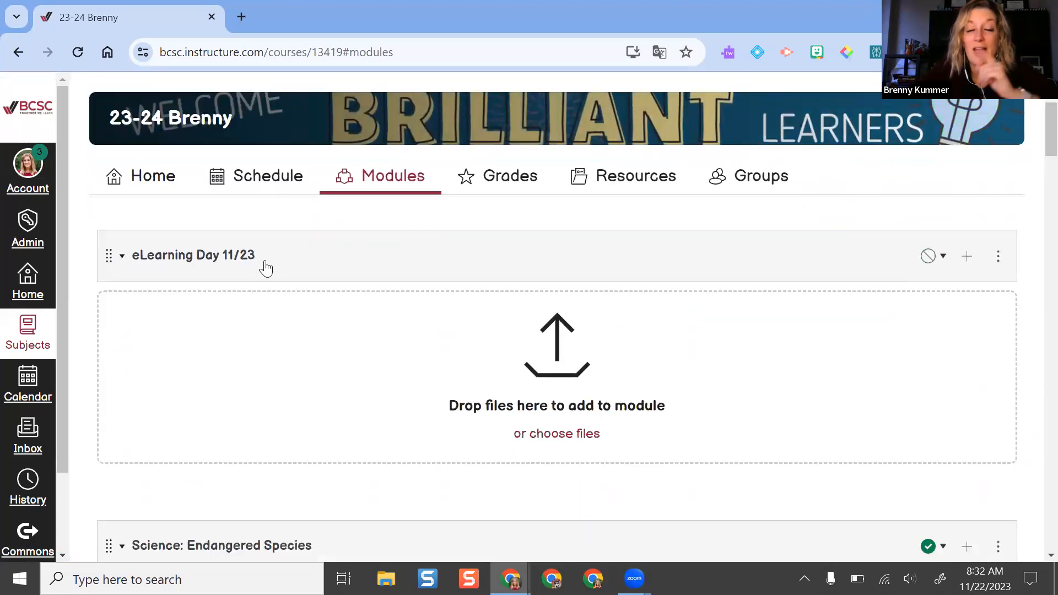
{"action": "scroll", "coordinate": [265, 358], "scroll_direction": "down", "scroll_amount": 1}
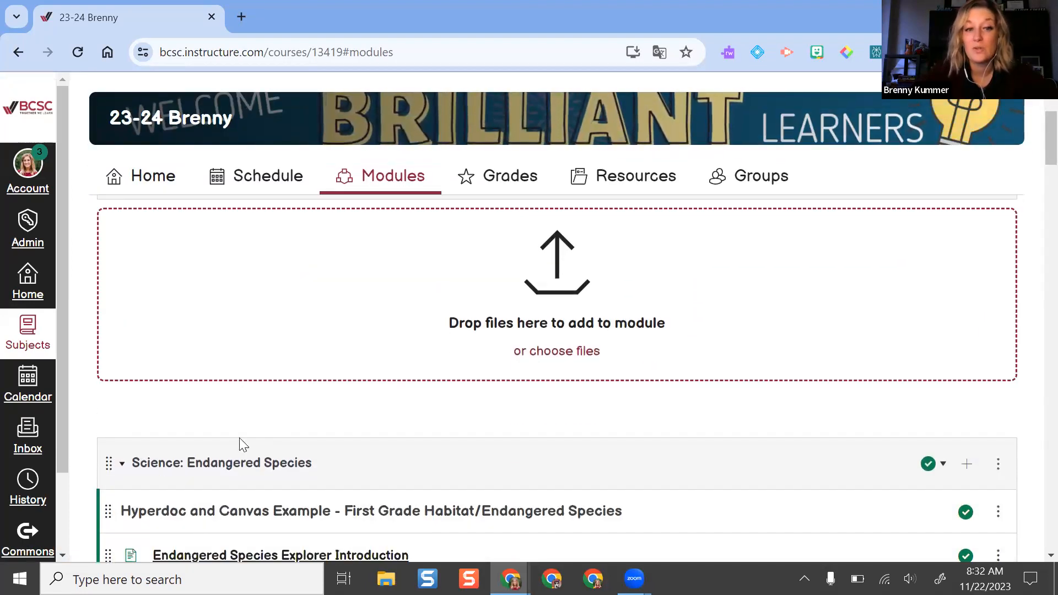
{"action": "scroll", "coordinate": [236, 252], "scroll_direction": "up", "scroll_amount": 2}
{"action": "scroll", "coordinate": [236, 253], "scroll_direction": "up", "scroll_amount": 2}
{"action": "scroll", "coordinate": [198, 466], "scroll_direction": "down", "scroll_amount": 3}
{"action": "scroll", "coordinate": [1020, 298], "scroll_direction": "up", "scroll_amount": 3}
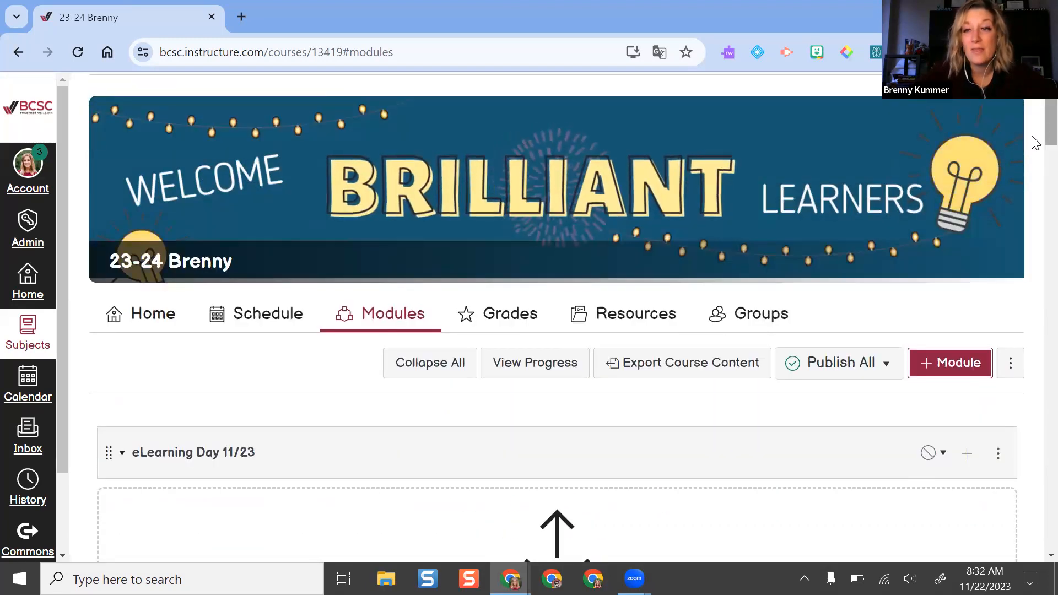
{"action": "scroll", "coordinate": [1036, 137], "scroll_direction": "down", "scroll_amount": 6}
{"action": "left_click", "coordinate": [998, 336]}
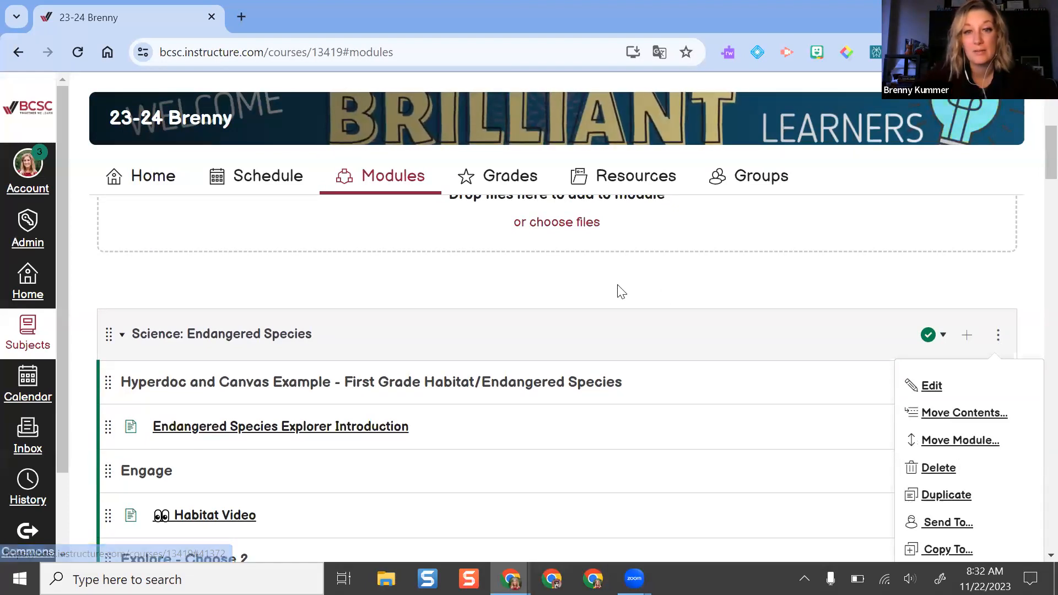
{"action": "left_click", "coordinate": [574, 310]}
{"action": "scroll", "coordinate": [333, 319], "scroll_direction": "up", "scroll_amount": 4}
{"action": "scroll", "coordinate": [198, 277], "scroll_direction": "up", "scroll_amount": 1}
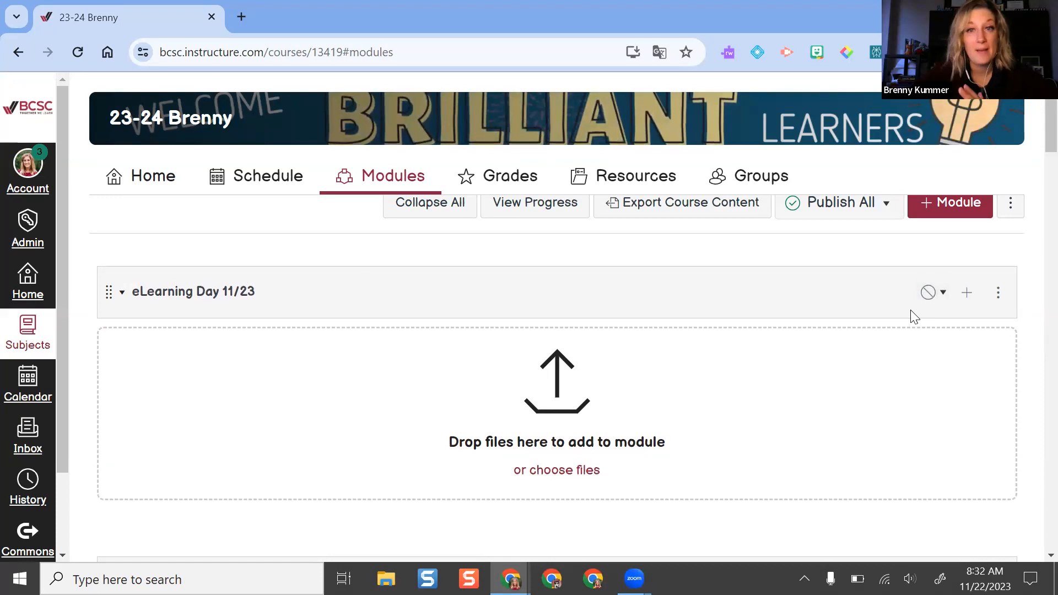
- Start adding an item to the eLearning Day 11/23 module, set its type to Page, and look through the existing pages
{"action": "left_click", "coordinate": [966, 295]}
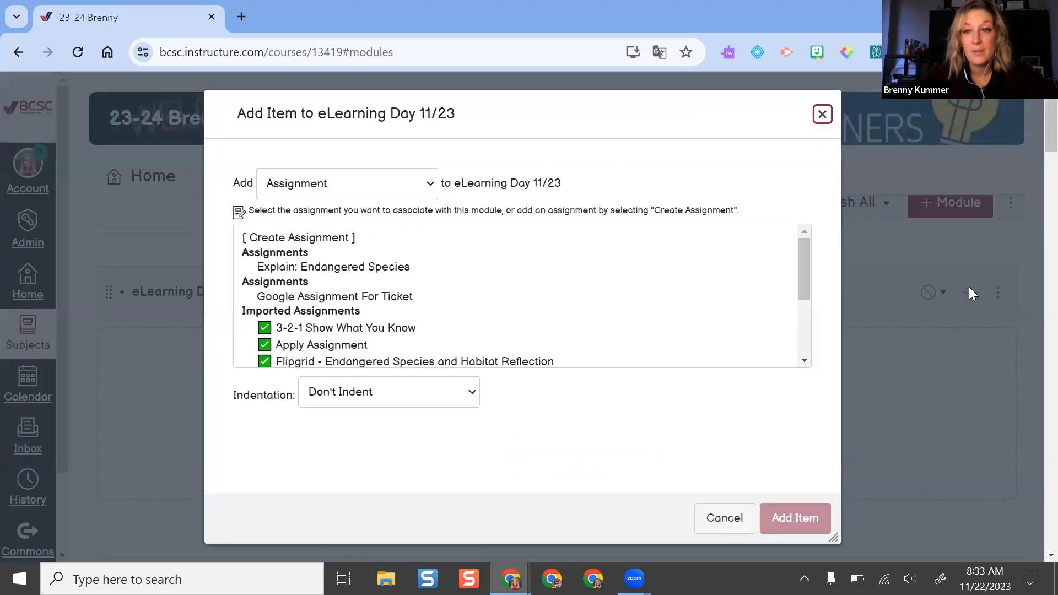
{"action": "left_click", "coordinate": [824, 115]}
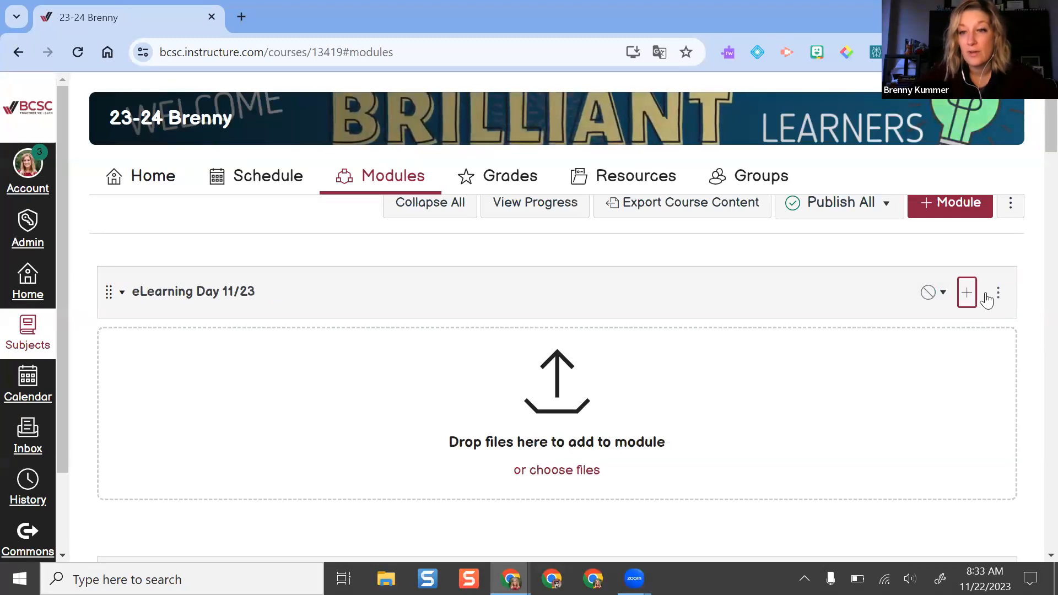
{"action": "left_click", "coordinate": [966, 296]}
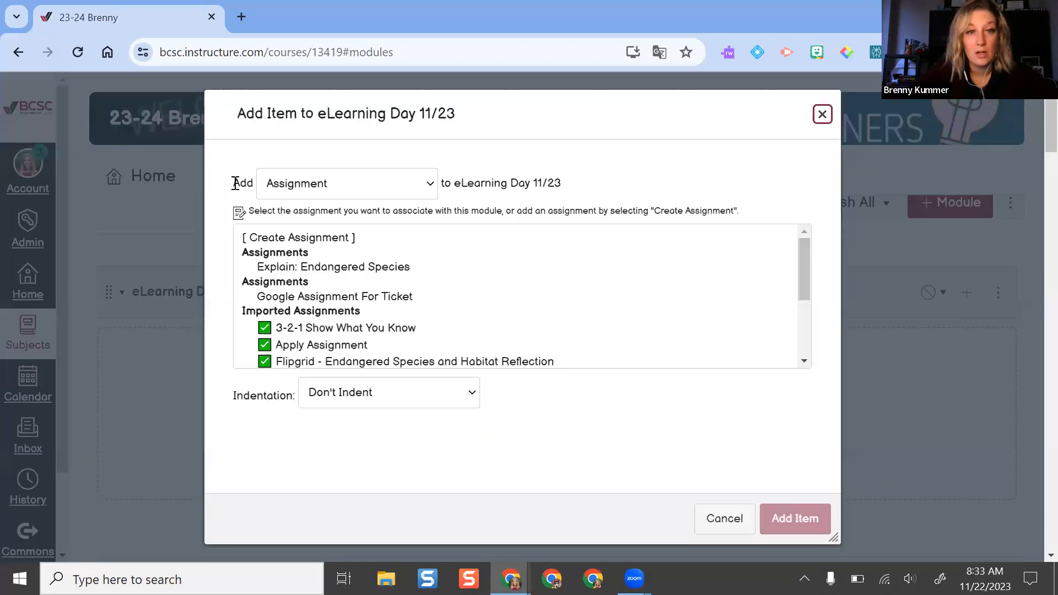
{"action": "left_click", "coordinate": [344, 189]}
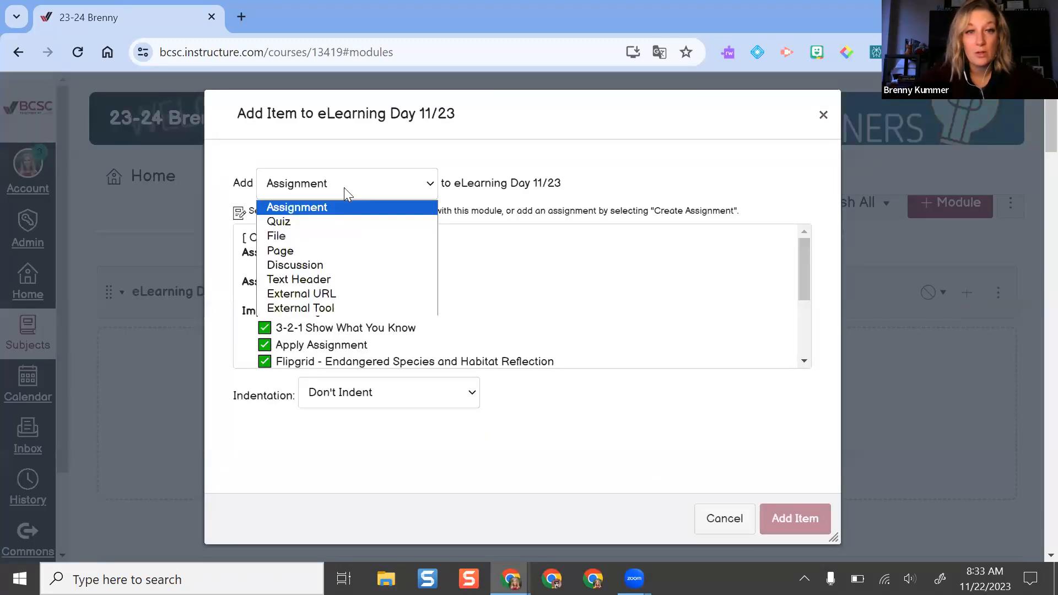
{"action": "left_click", "coordinate": [296, 252]}
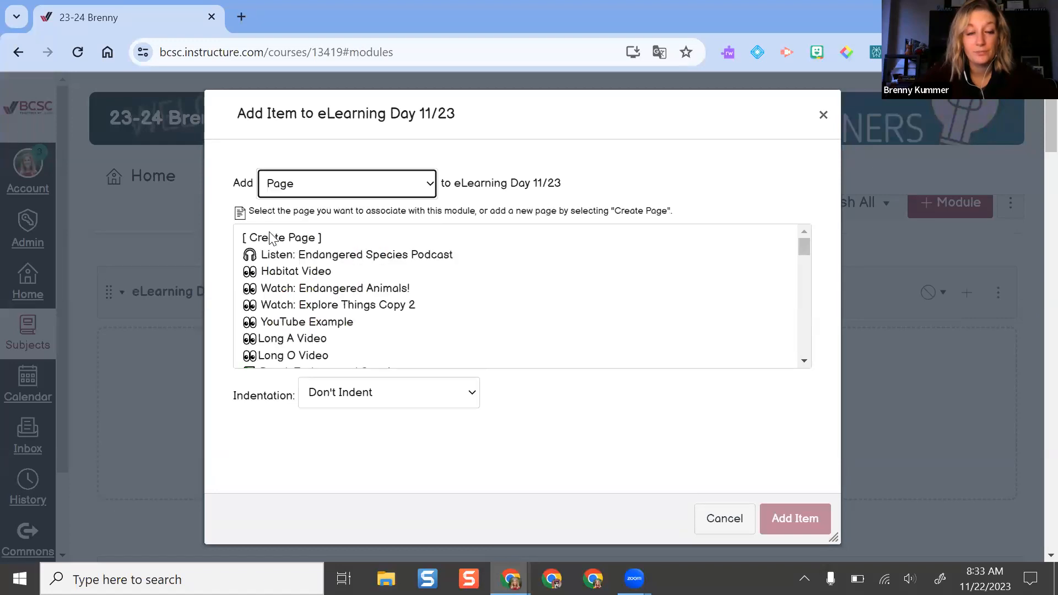
{"action": "scroll", "coordinate": [430, 281], "scroll_direction": "down", "scroll_amount": 3}
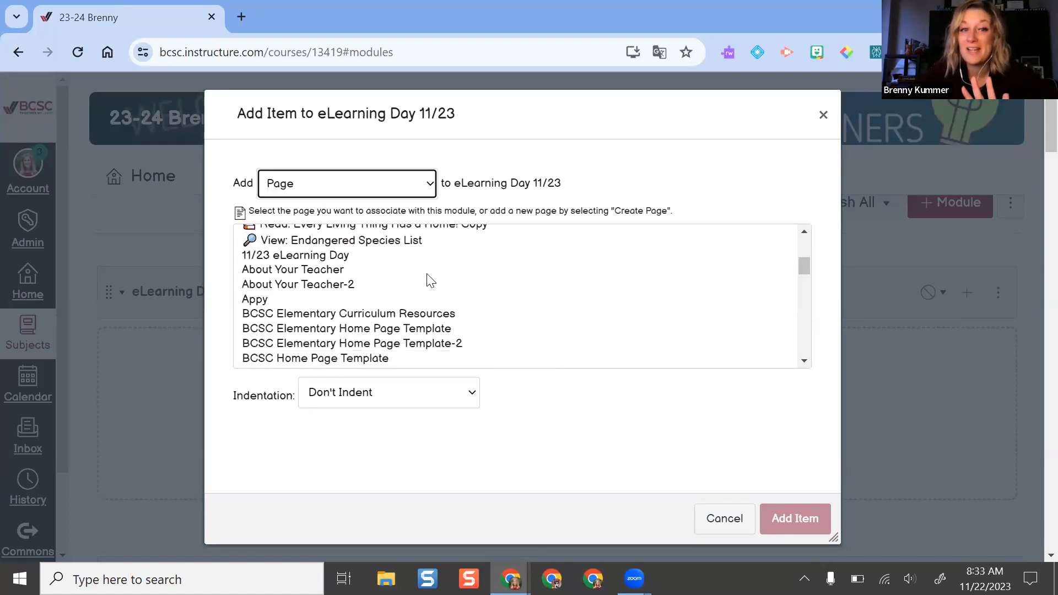
{"action": "scroll", "coordinate": [431, 281], "scroll_direction": "down", "scroll_amount": 5}
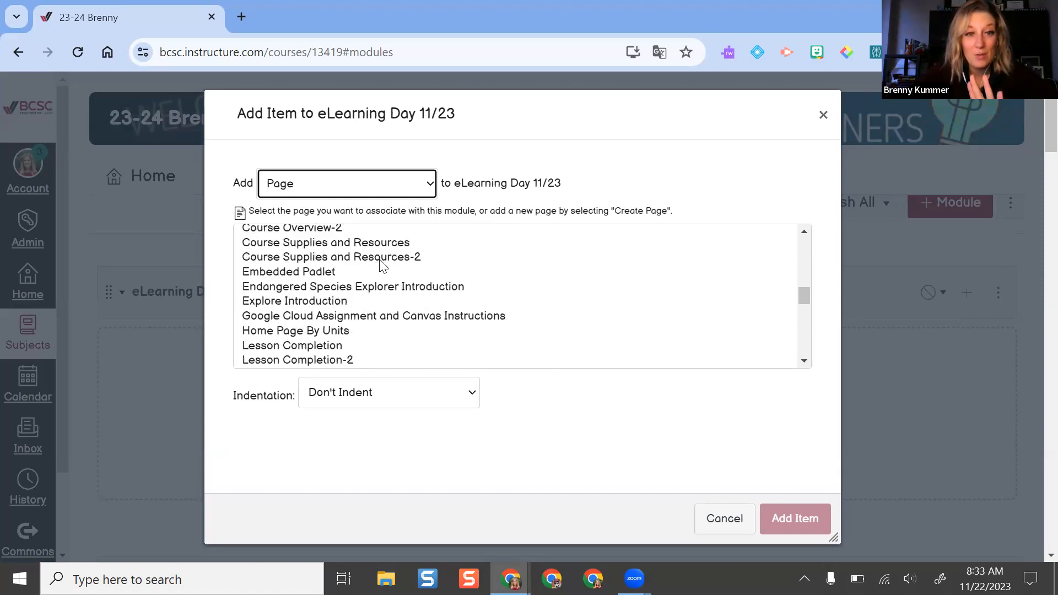
{"action": "scroll", "coordinate": [425, 281], "scroll_direction": "down", "scroll_amount": 5}
{"action": "scroll", "coordinate": [425, 281], "scroll_direction": "down", "scroll_amount": 5}
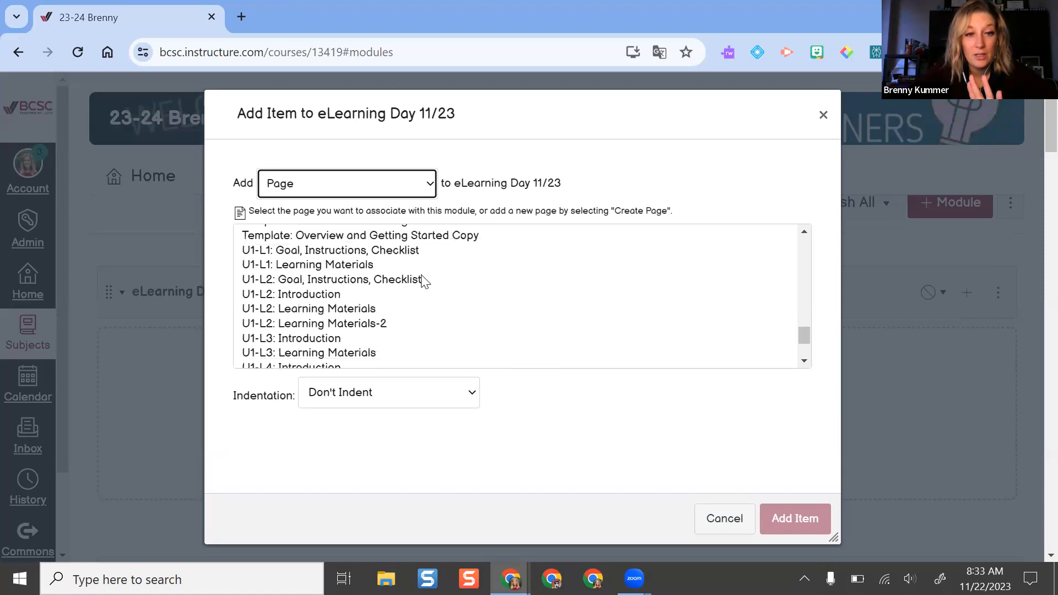
{"action": "scroll", "coordinate": [426, 281], "scroll_direction": "up", "scroll_amount": 10}
{"action": "scroll", "coordinate": [424, 281], "scroll_direction": "up", "scroll_amount": 5}
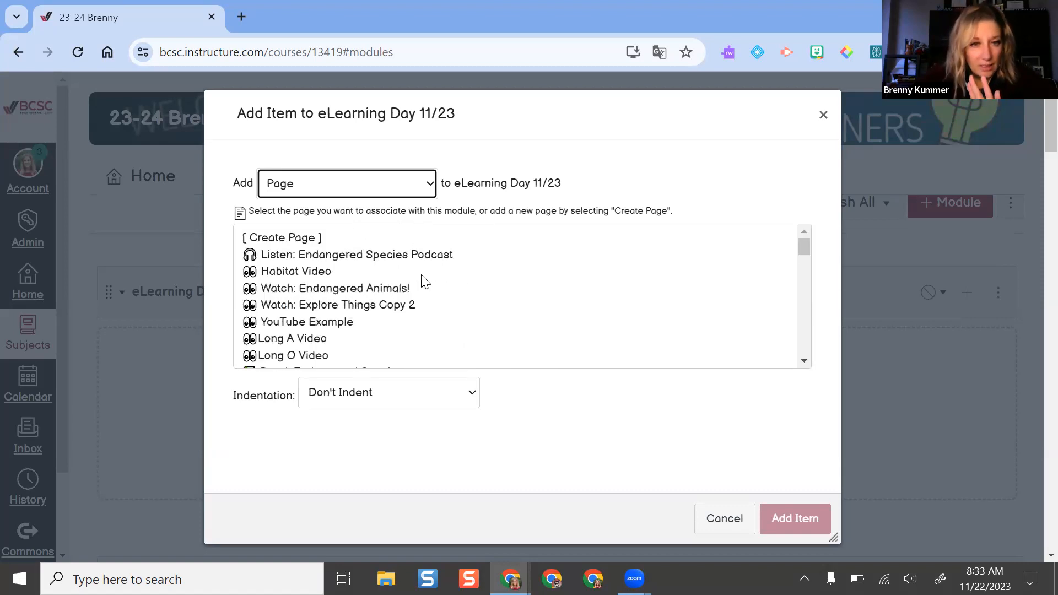
- Add the existing "11/23 eLearning Day" page to the eLearning Day 11/23 module
{"action": "left_click", "coordinate": [805, 362]}
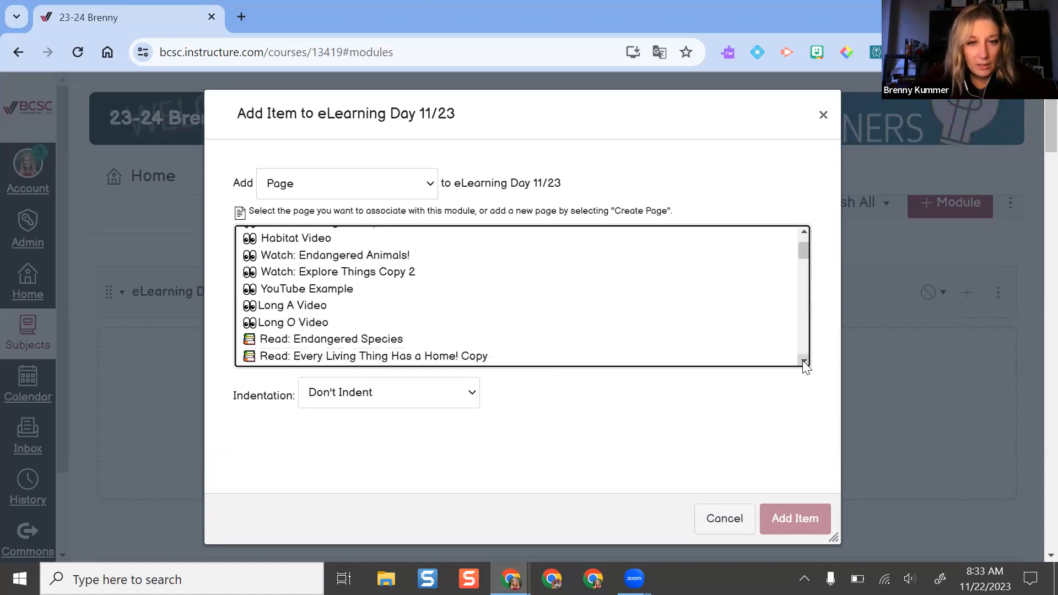
{"action": "left_click", "coordinate": [804, 362]}
{"action": "scroll", "coordinate": [519, 267], "scroll_direction": "down", "scroll_amount": 1}
{"action": "left_click", "coordinate": [306, 273]}
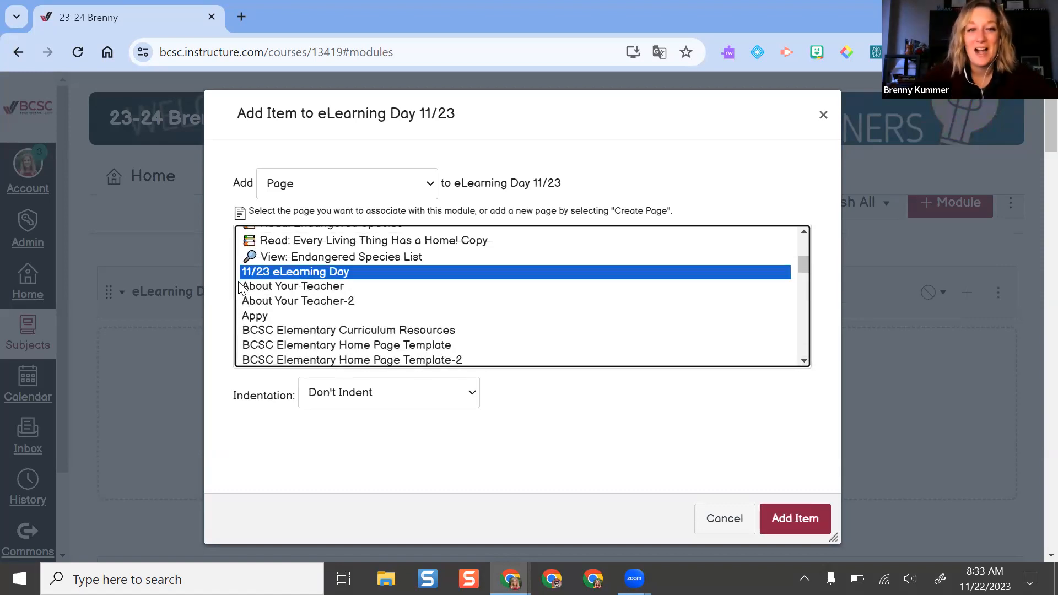
{"action": "left_click", "coordinate": [797, 520]}
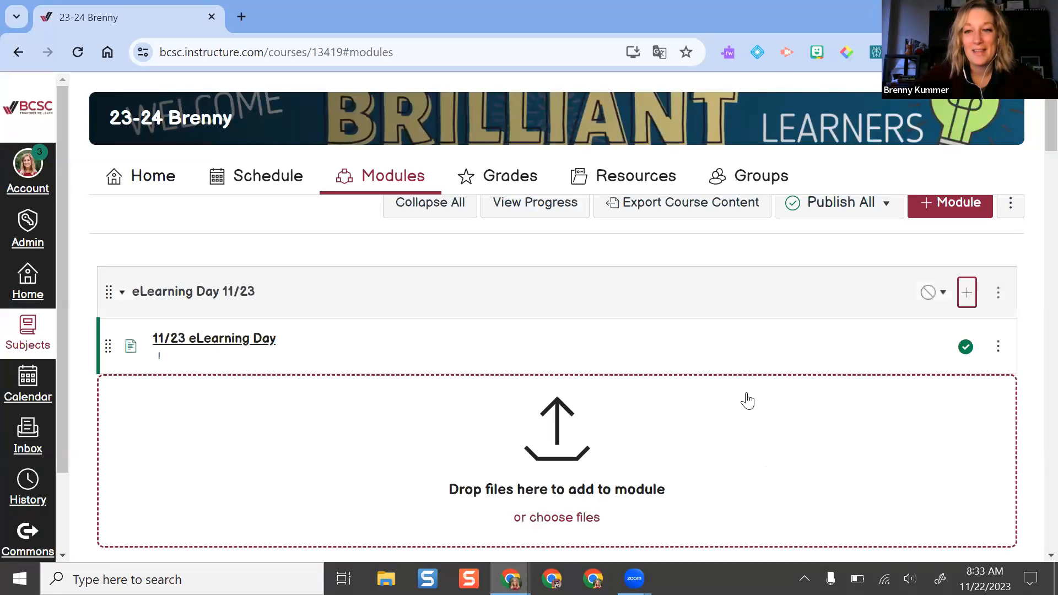
- Publish the eLearning Day 11/23 module together with all its items
{"action": "left_click", "coordinate": [937, 295]}
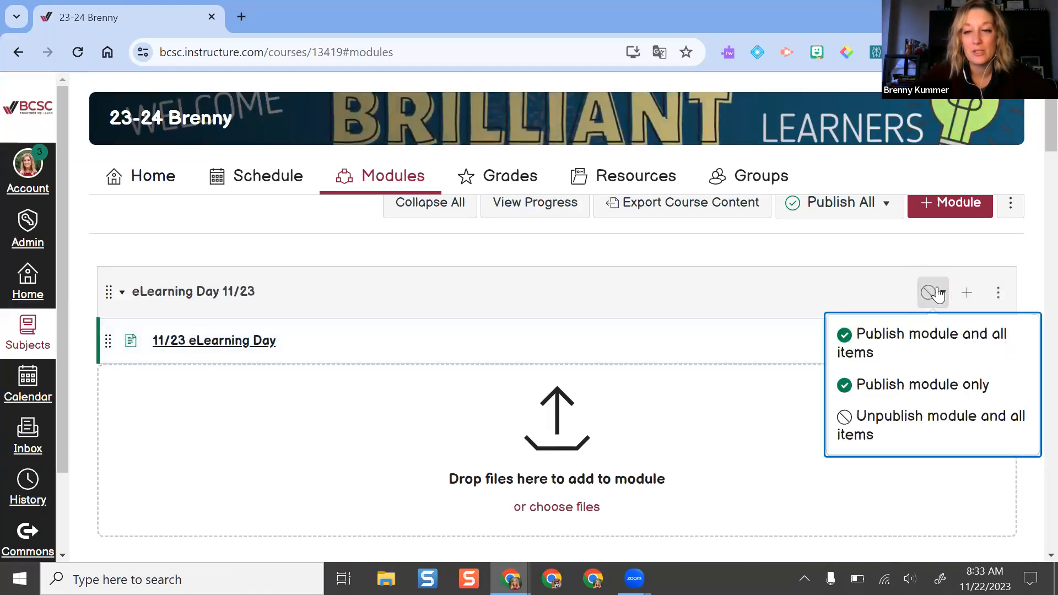
{"action": "left_click", "coordinate": [921, 345]}
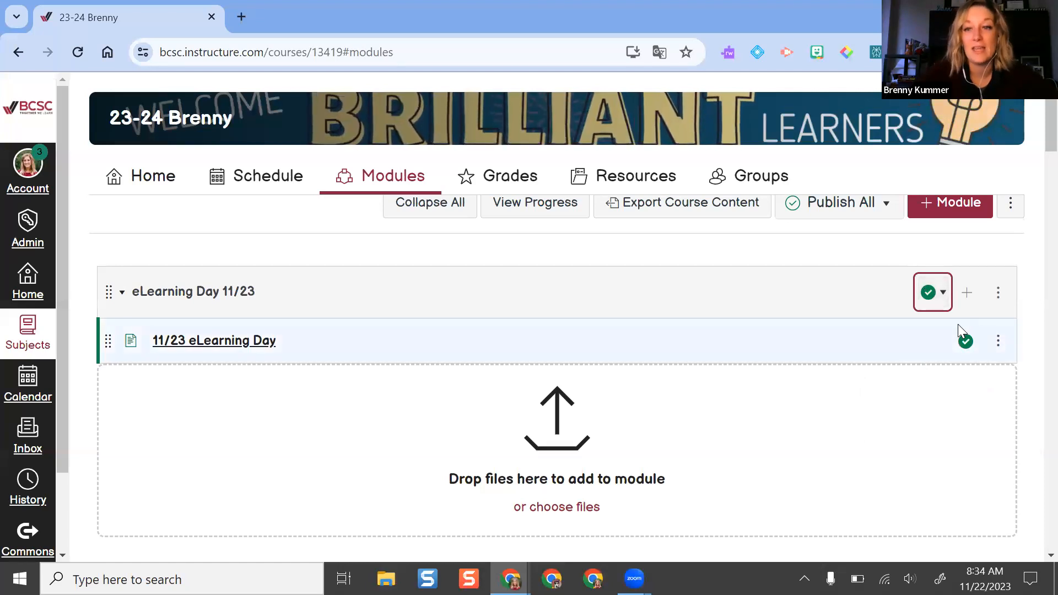
{"action": "scroll", "coordinate": [717, 347], "scroll_direction": "down", "scroll_amount": 1}
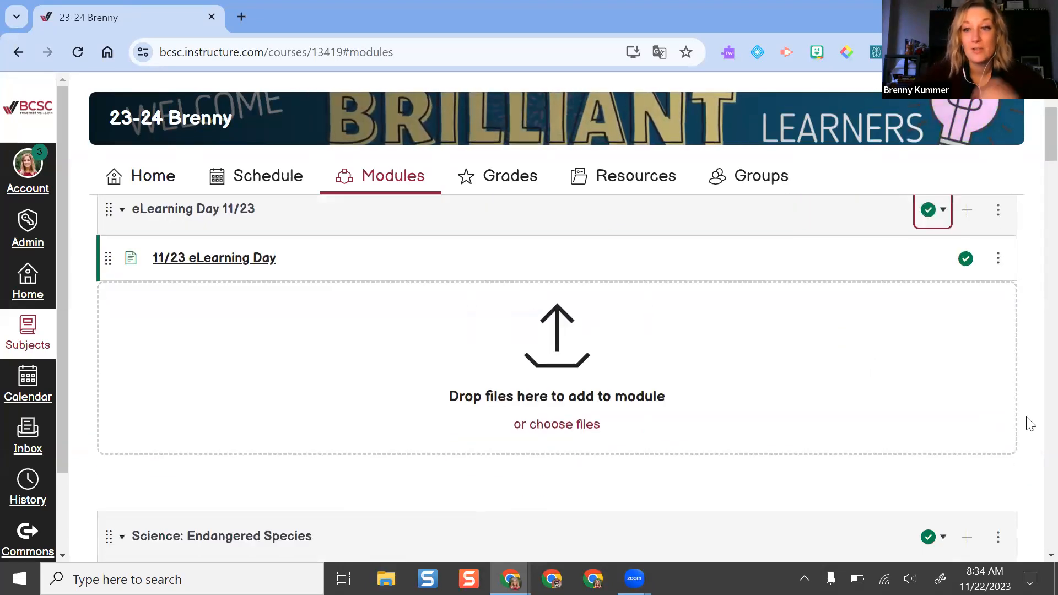
- Compare the eLearning Day 11/23 module with the items in the Science: Endangered Species module
{"action": "scroll", "coordinate": [820, 271], "scroll_direction": "up", "scroll_amount": 1}
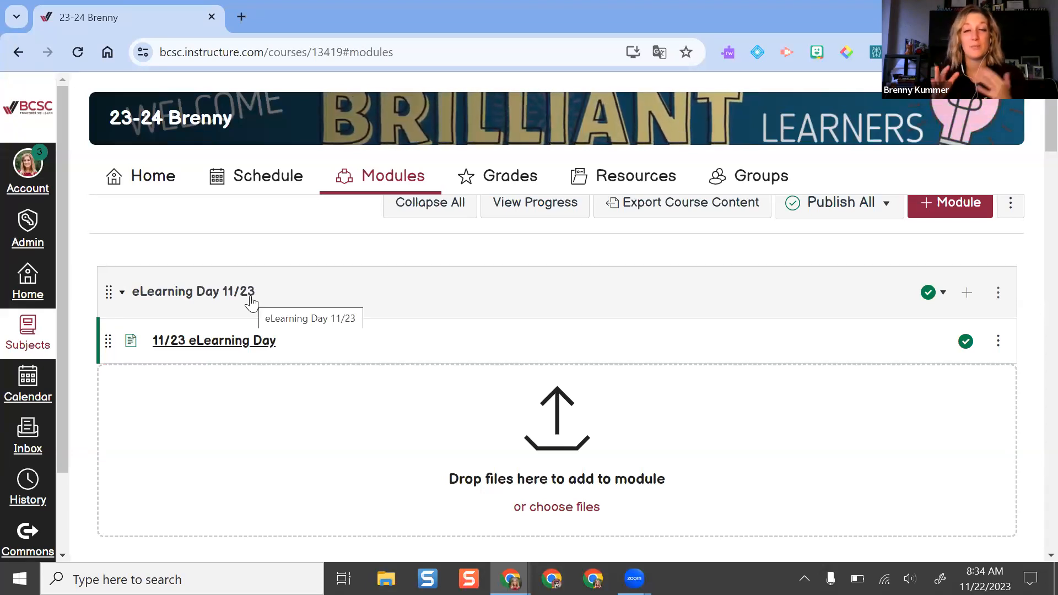
{"action": "scroll", "coordinate": [467, 300], "scroll_direction": "down", "scroll_amount": 1}
{"action": "scroll", "coordinate": [464, 294], "scroll_direction": "down", "scroll_amount": 4}
{"action": "scroll", "coordinate": [465, 295], "scroll_direction": "down", "scroll_amount": 3}
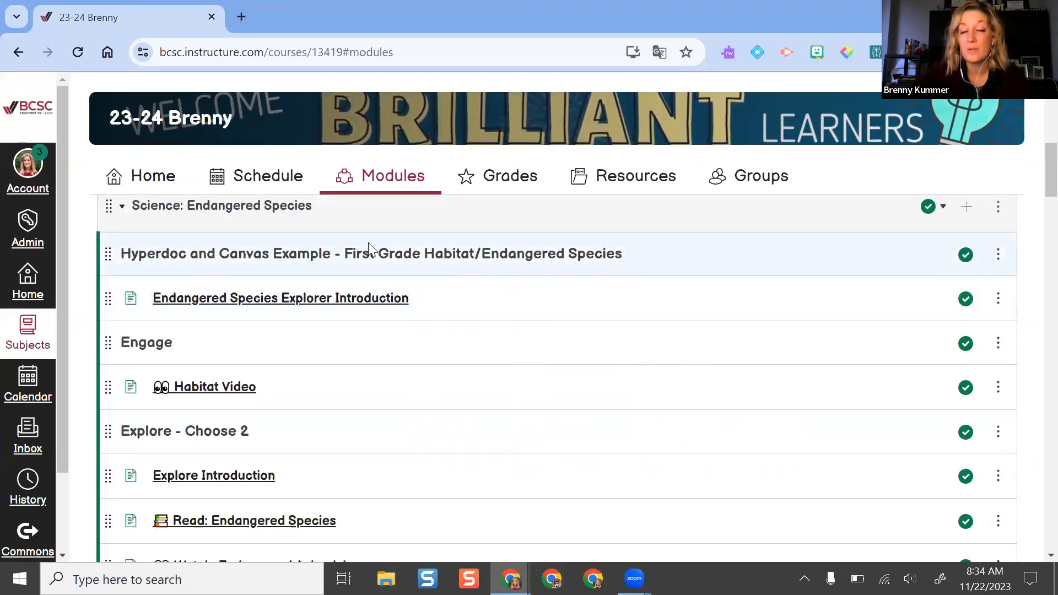
{"action": "scroll", "coordinate": [369, 248], "scroll_direction": "up", "scroll_amount": 6}
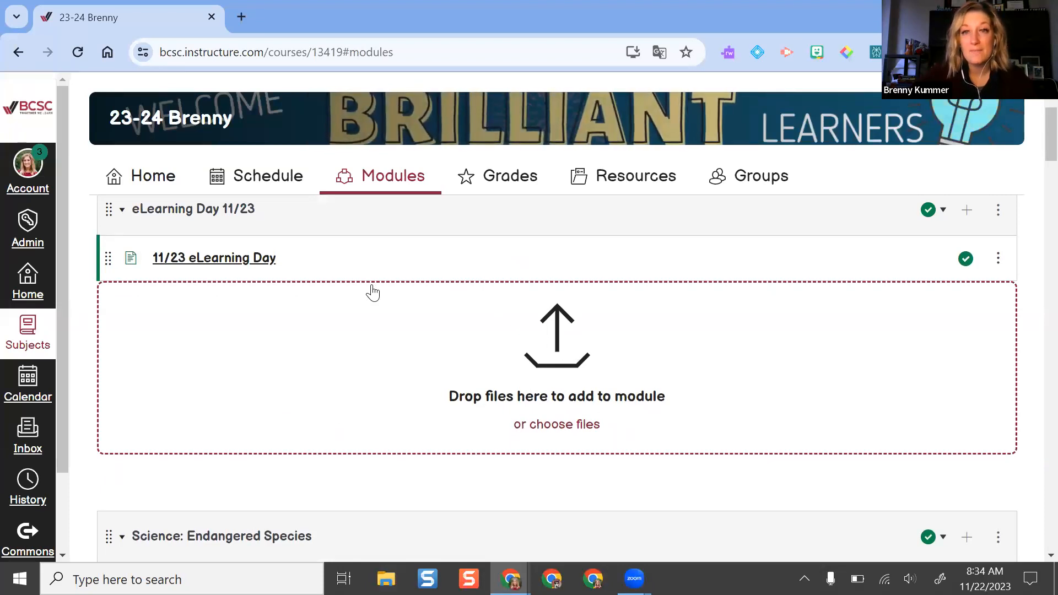
{"action": "scroll", "coordinate": [358, 265], "scroll_direction": "down", "scroll_amount": 5}
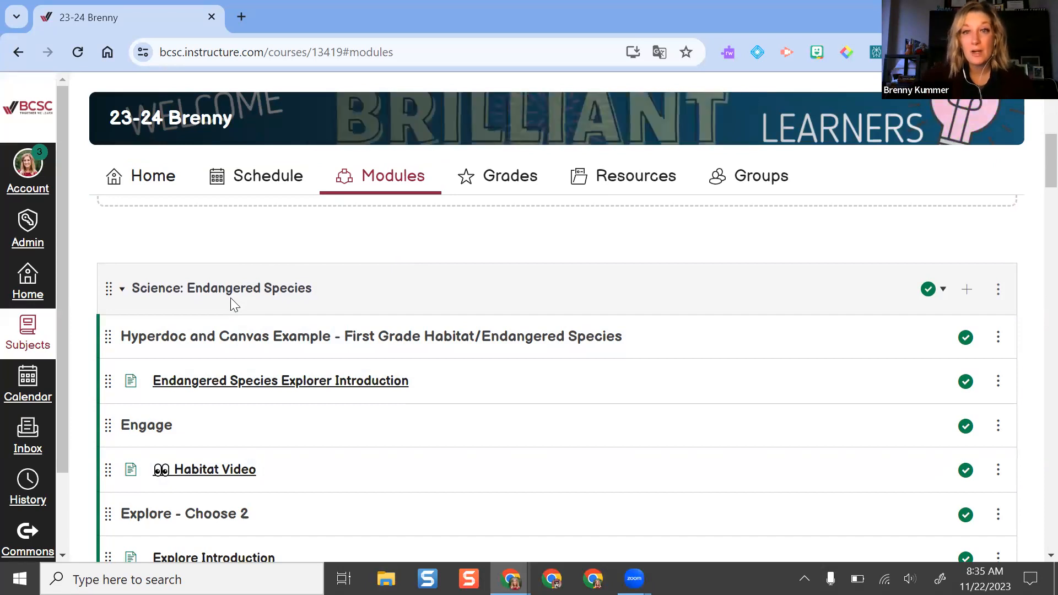
{"action": "scroll", "coordinate": [231, 299], "scroll_direction": "down", "scroll_amount": 1}
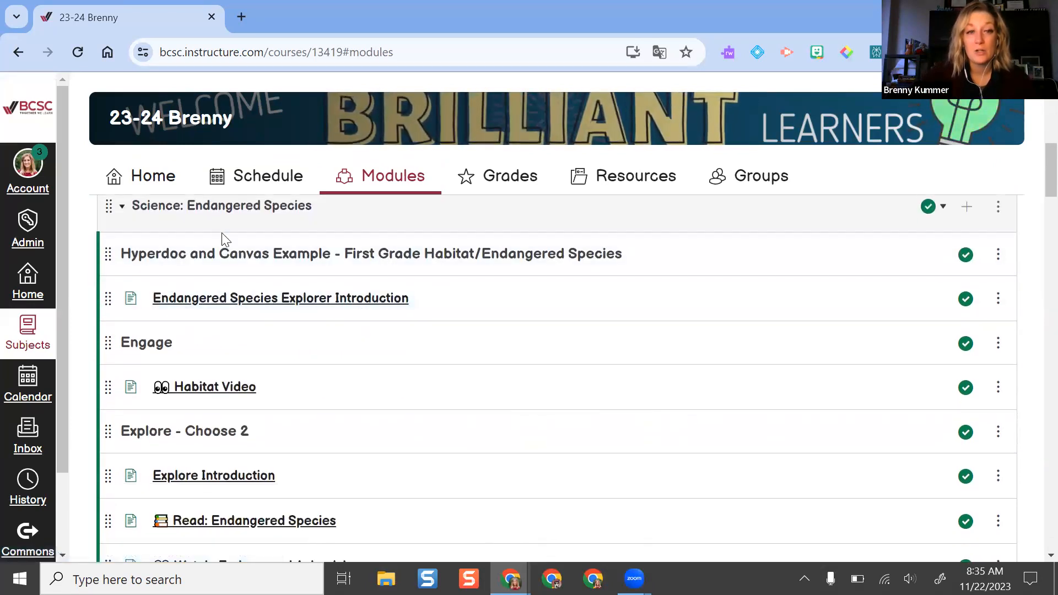
{"action": "scroll", "coordinate": [244, 422], "scroll_direction": "down", "scroll_amount": 3}
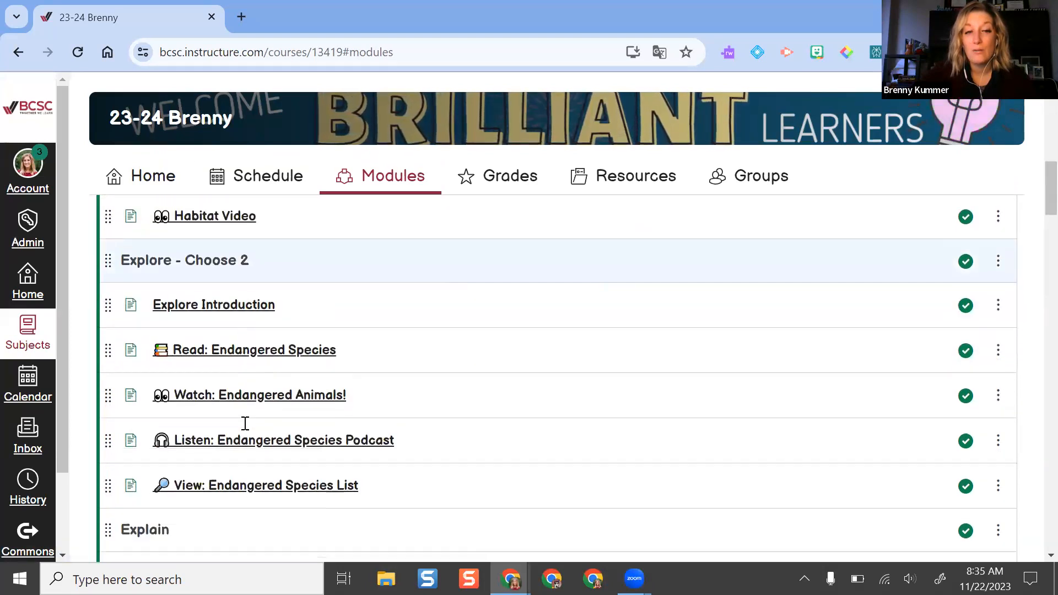
{"action": "scroll", "coordinate": [215, 268], "scroll_direction": "down", "scroll_amount": 2}
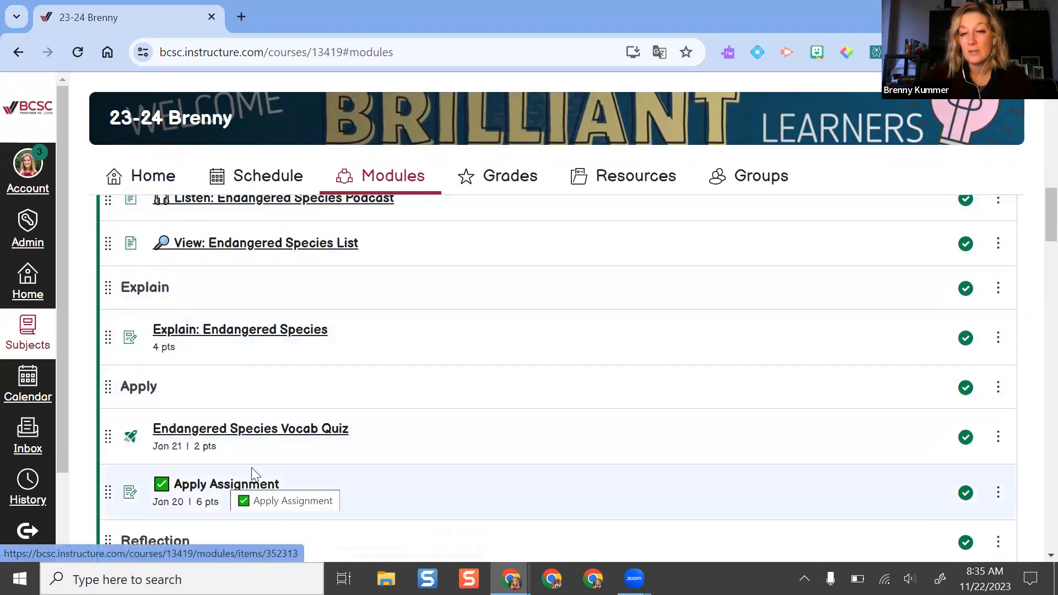
{"action": "scroll", "coordinate": [483, 408], "scroll_direction": "up", "scroll_amount": 10}
{"action": "scroll", "coordinate": [493, 428], "scroll_direction": "up", "scroll_amount": 2}
{"action": "scroll", "coordinate": [503, 373], "scroll_direction": "down", "scroll_amount": 10}
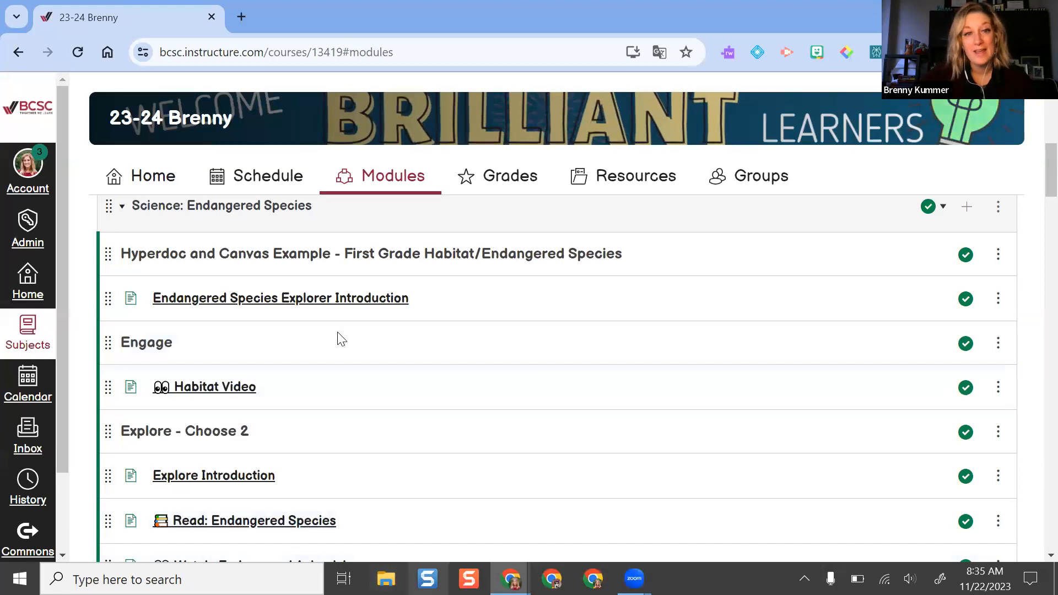
{"action": "scroll", "coordinate": [265, 298], "scroll_direction": "up", "scroll_amount": 1}
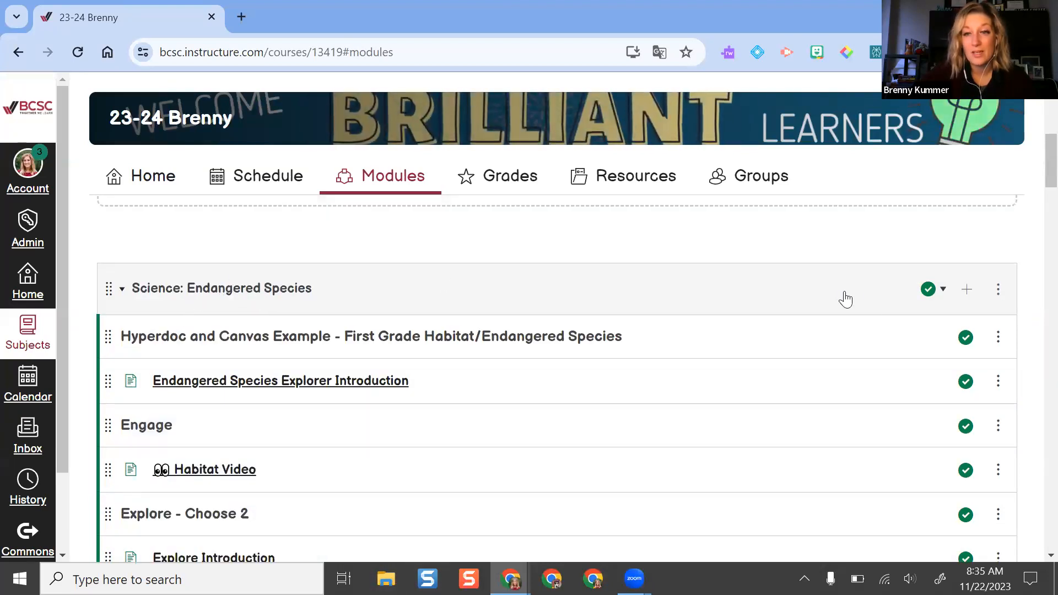
{"action": "left_click", "coordinate": [972, 289]}
{"action": "left_click", "coordinate": [366, 192]}
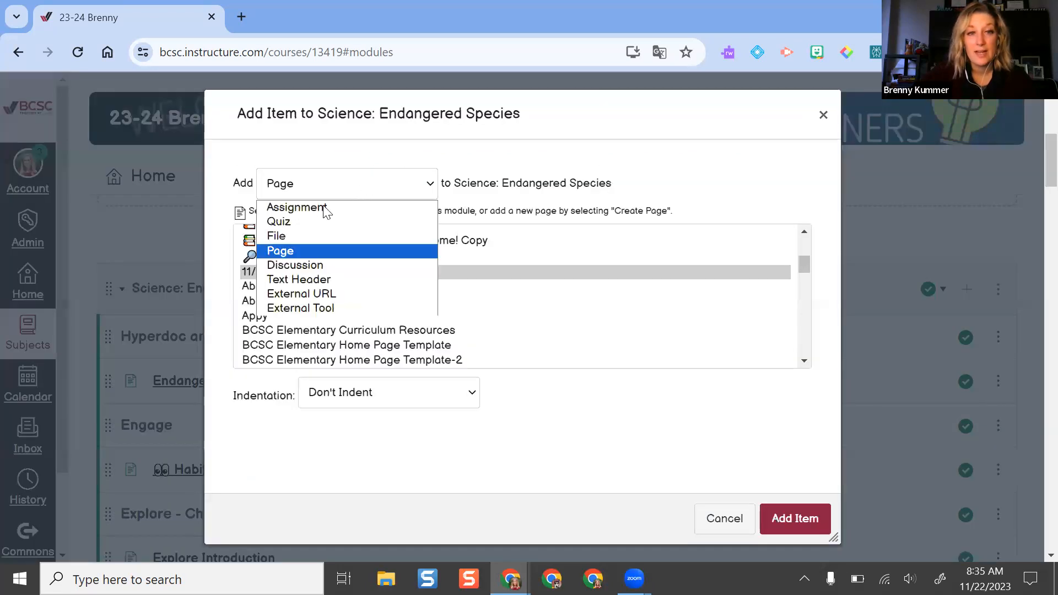
{"action": "left_click", "coordinate": [322, 280]}
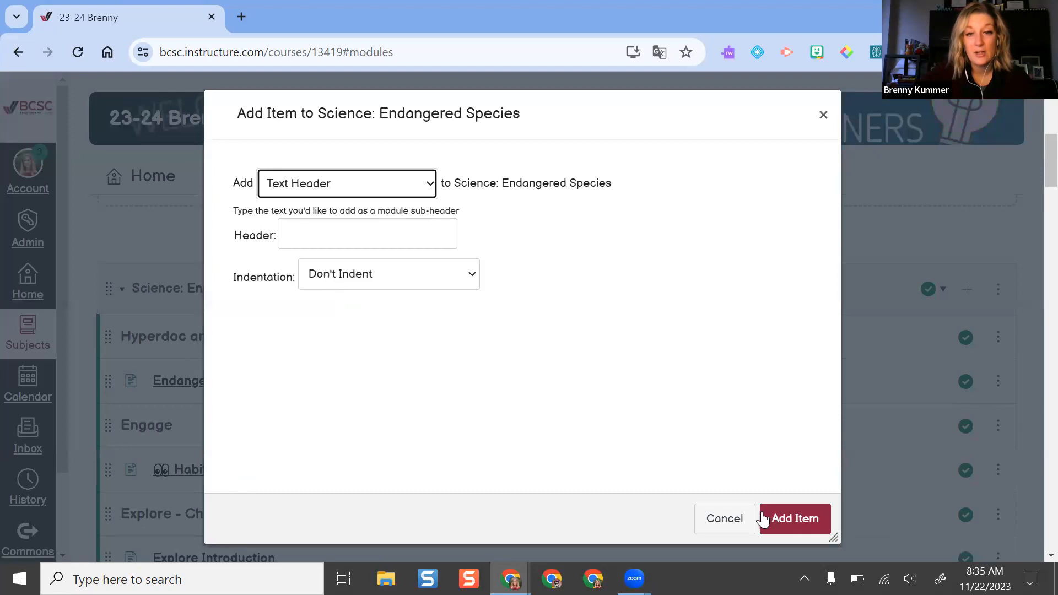
{"action": "left_click", "coordinate": [725, 519]}
- Examine how text headers such as Engage, Explore, Explain, Apply and Reflection divide the Science: Endangered Species module
{"action": "scroll", "coordinate": [331, 259], "scroll_direction": "down", "scroll_amount": 2}
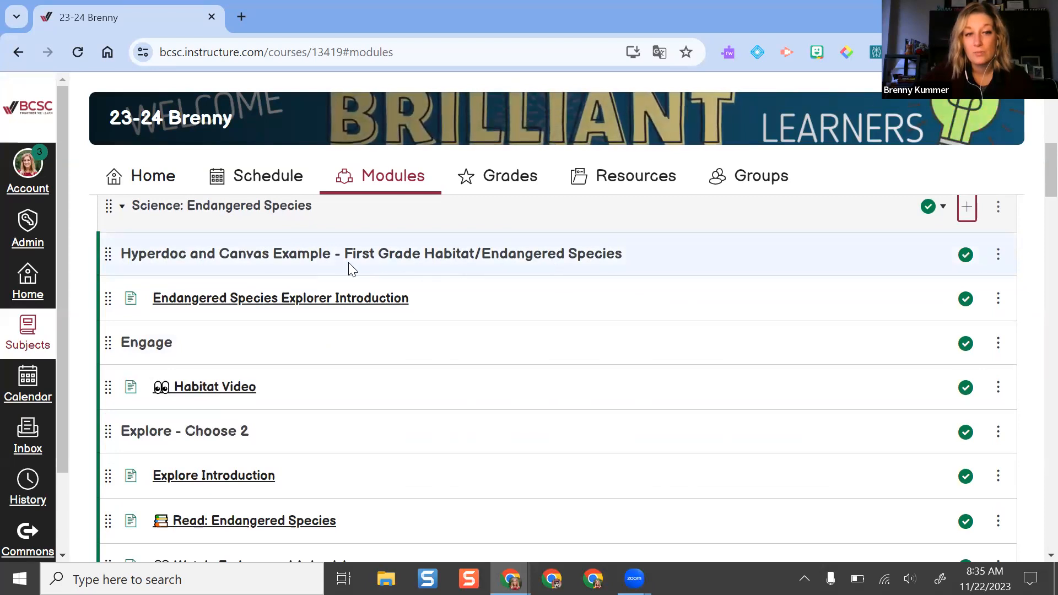
{"action": "scroll", "coordinate": [177, 237], "scroll_direction": "down", "scroll_amount": 2}
{"action": "scroll", "coordinate": [155, 246], "scroll_direction": "up", "scroll_amount": 1}
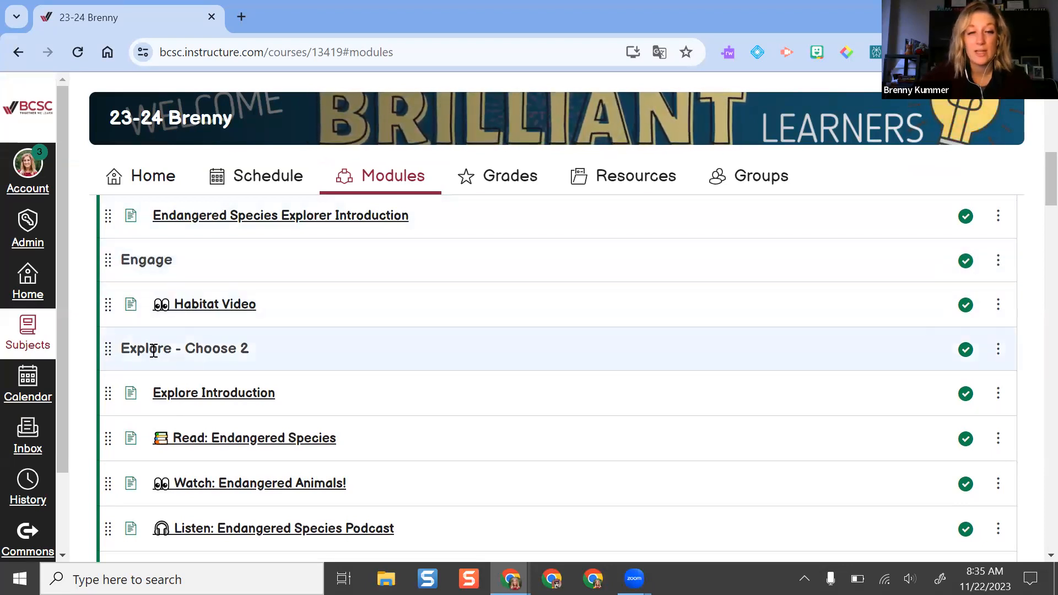
{"action": "scroll", "coordinate": [236, 354], "scroll_direction": "down", "scroll_amount": 4}
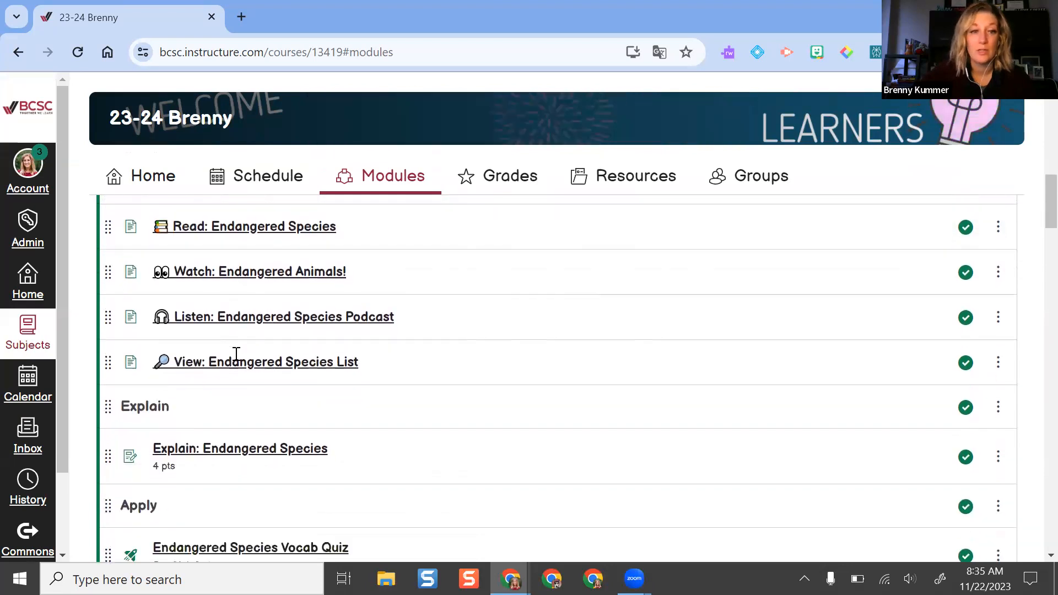
{"action": "scroll", "coordinate": [221, 370], "scroll_direction": "down", "scroll_amount": 3}
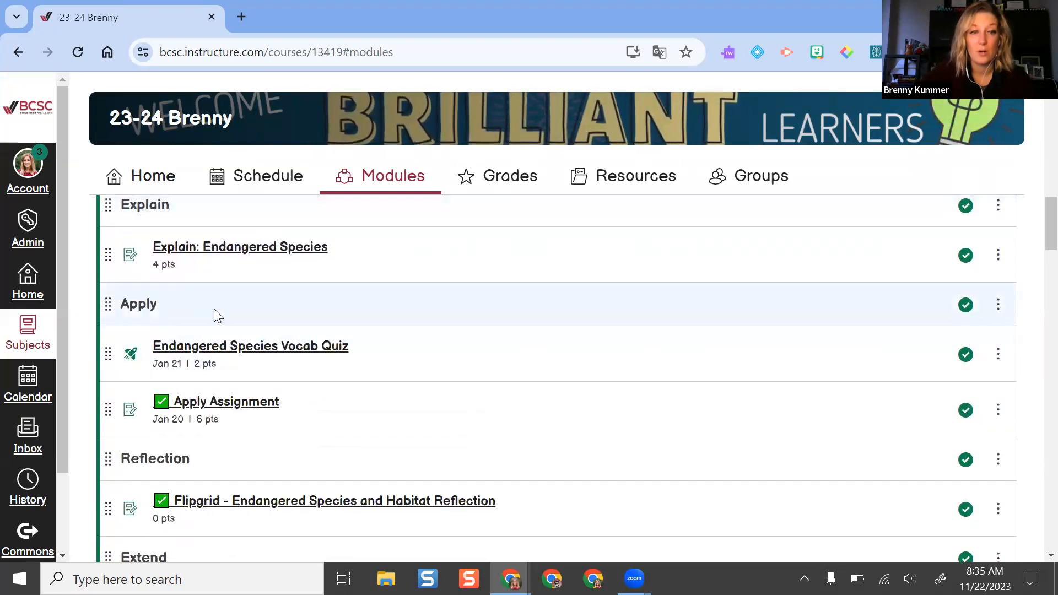
{"action": "scroll", "coordinate": [213, 312], "scroll_direction": "down", "scroll_amount": 2}
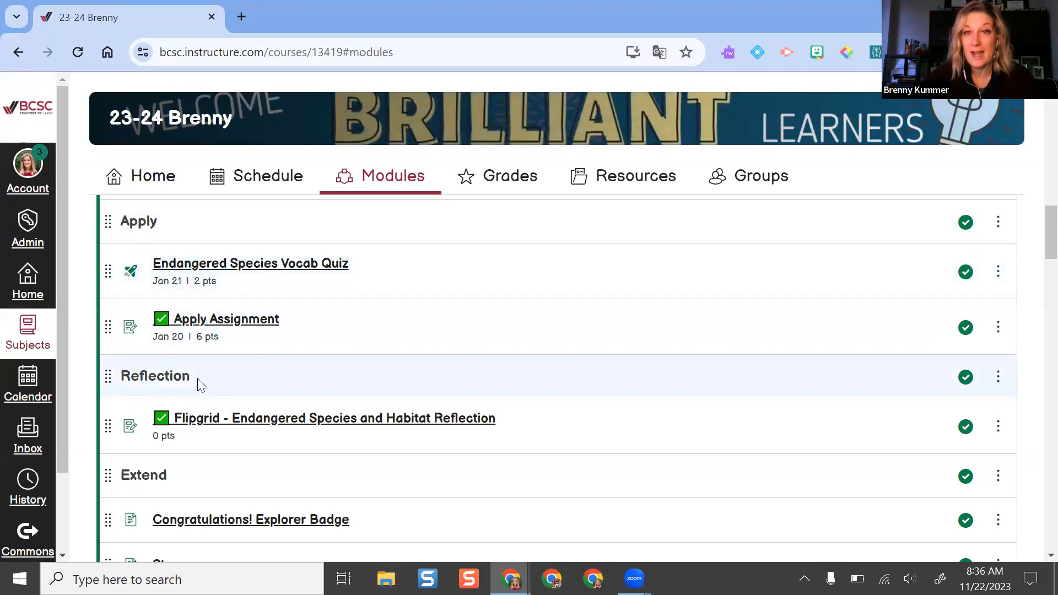
{"action": "scroll", "coordinate": [291, 369], "scroll_direction": "up", "scroll_amount": 8}
{"action": "scroll", "coordinate": [259, 329], "scroll_direction": "up", "scroll_amount": 3}
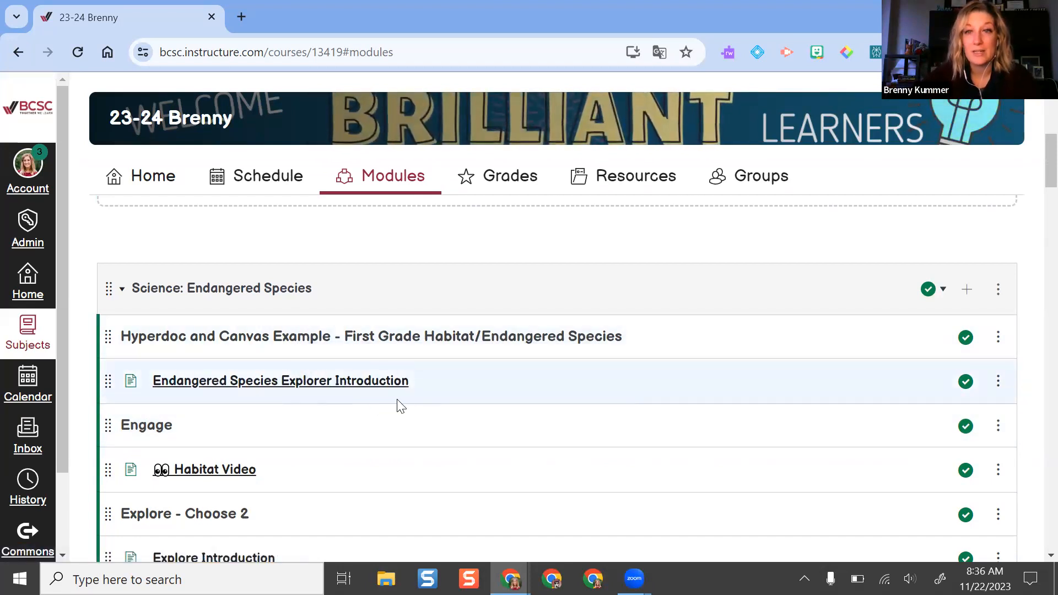
- Open the Endangered Species Explorer Introduction page and review its goal, instructions and Lesson To Do List table
{"action": "left_click", "coordinate": [369, 388]}
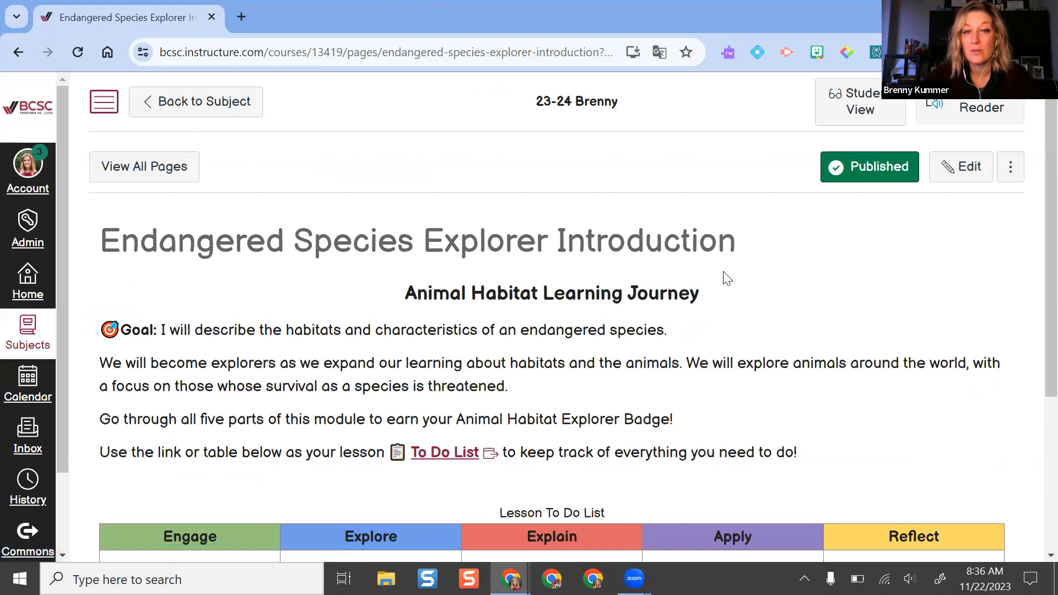
{"action": "scroll", "coordinate": [726, 276], "scroll_direction": "down", "scroll_amount": 3}
{"action": "scroll", "coordinate": [725, 284], "scroll_direction": "up", "scroll_amount": 1}
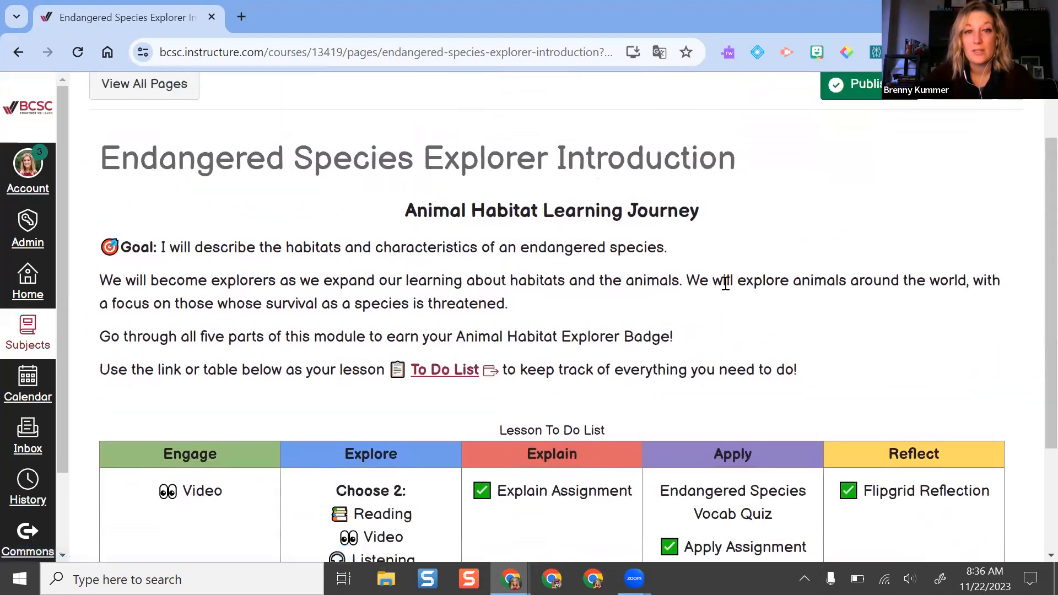
{"action": "scroll", "coordinate": [725, 284], "scroll_direction": "down", "scroll_amount": 1}
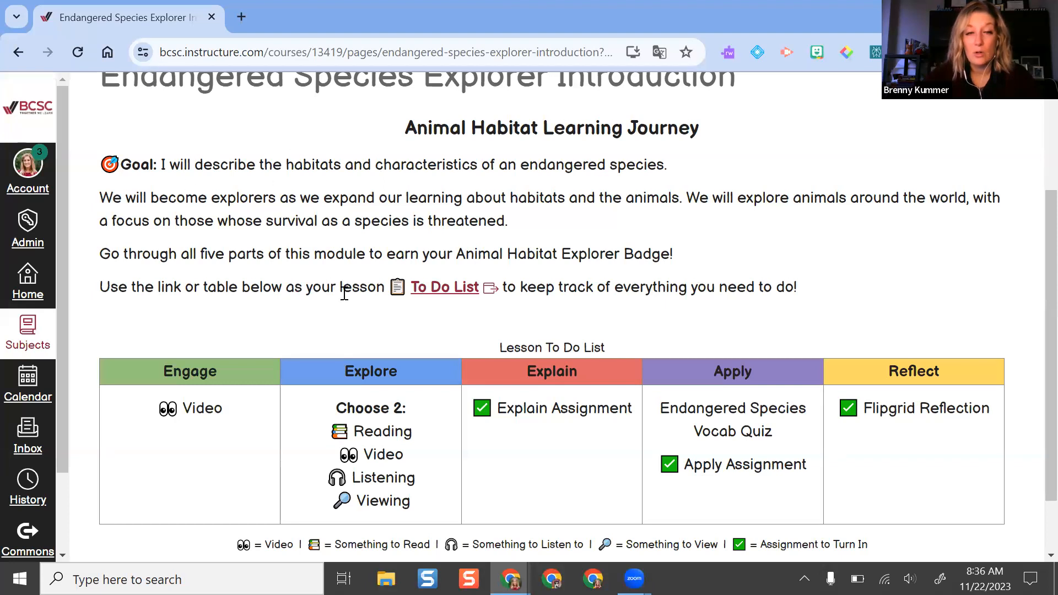
{"action": "scroll", "coordinate": [326, 268], "scroll_direction": "down", "scroll_amount": 1}
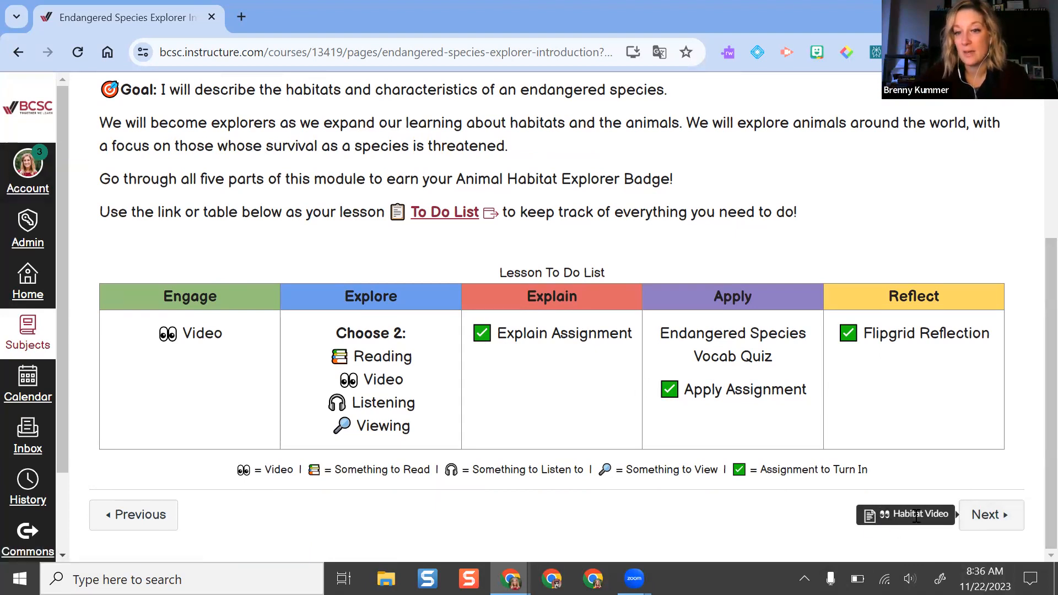
- Advance to the module's Habitat Video page and look over its Engage banner, prompt and embedded video
{"action": "left_click", "coordinate": [986, 518]}
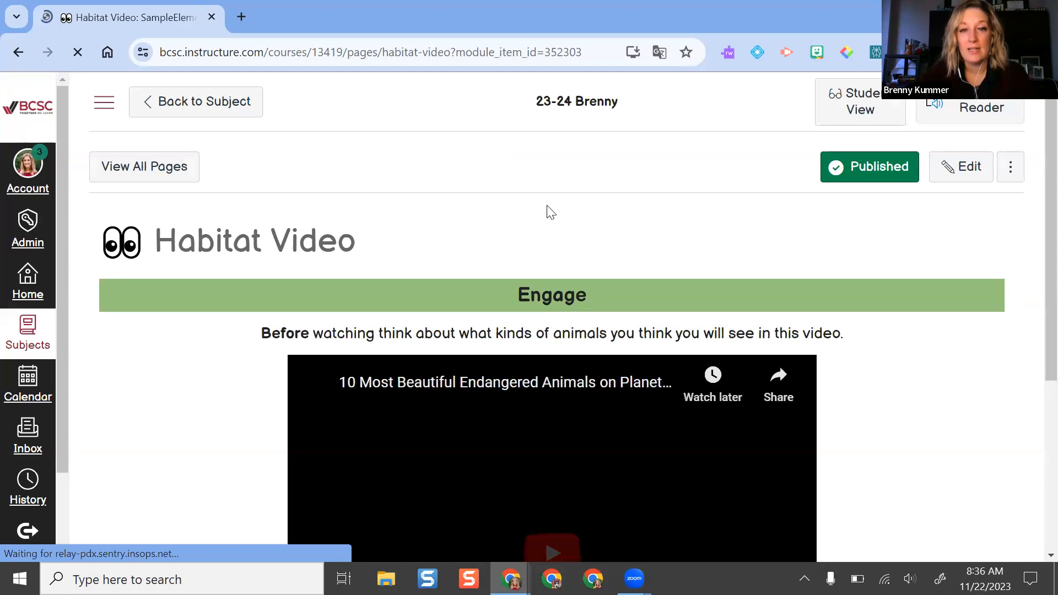
{"action": "scroll", "coordinate": [926, 269], "scroll_direction": "down", "scroll_amount": 3}
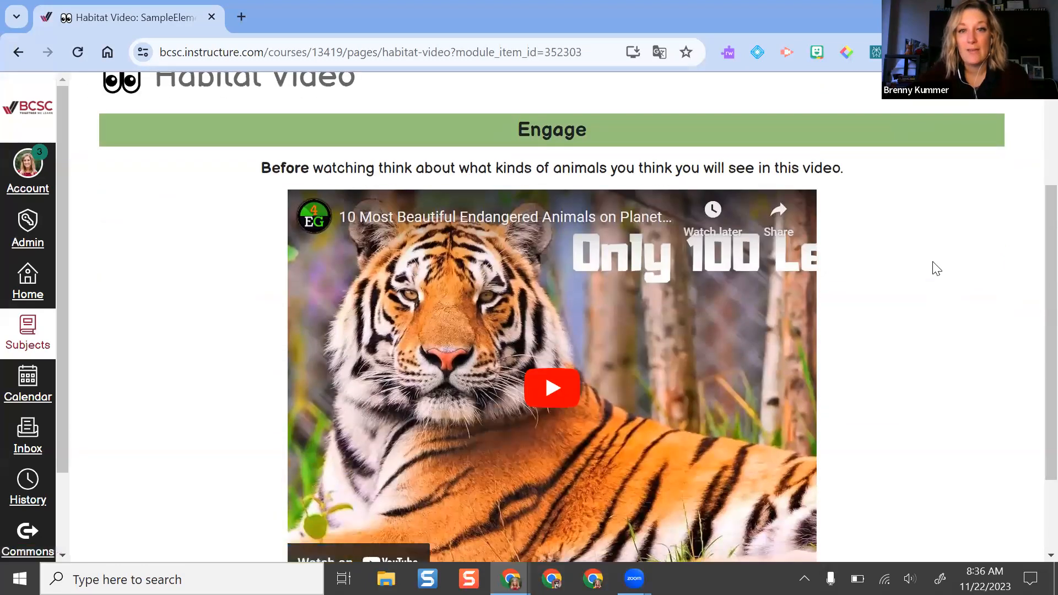
{"action": "scroll", "coordinate": [937, 269], "scroll_direction": "down", "scroll_amount": 2}
{"action": "scroll", "coordinate": [937, 269], "scroll_direction": "up", "scroll_amount": 3}
{"action": "scroll", "coordinate": [937, 269], "scroll_direction": "up", "scroll_amount": 2}
{"action": "scroll", "coordinate": [937, 269], "scroll_direction": "down", "scroll_amount": 3}
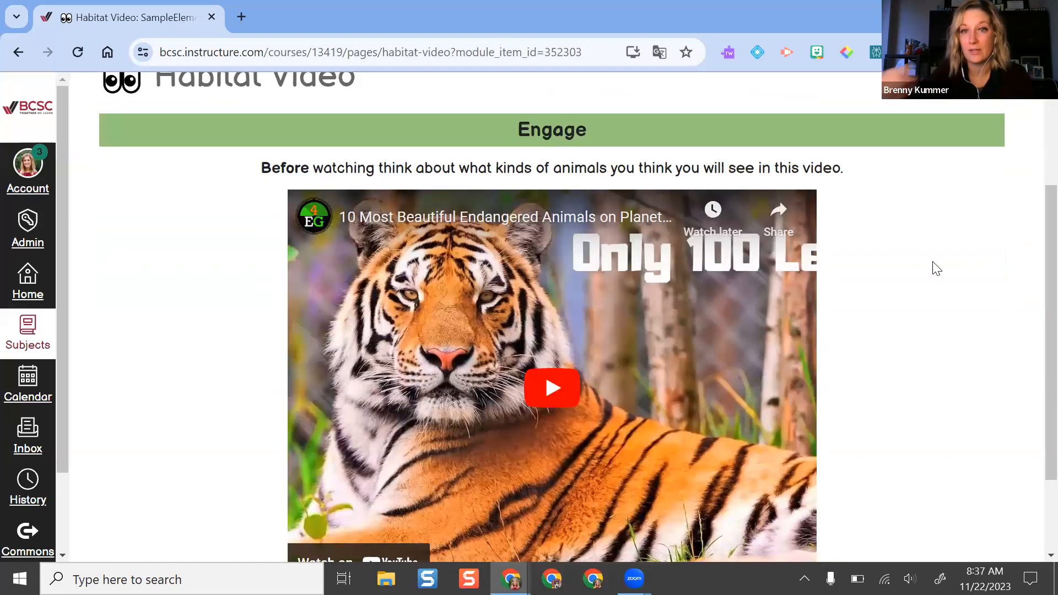
{"action": "scroll", "coordinate": [827, 286], "scroll_direction": "up", "scroll_amount": 3}
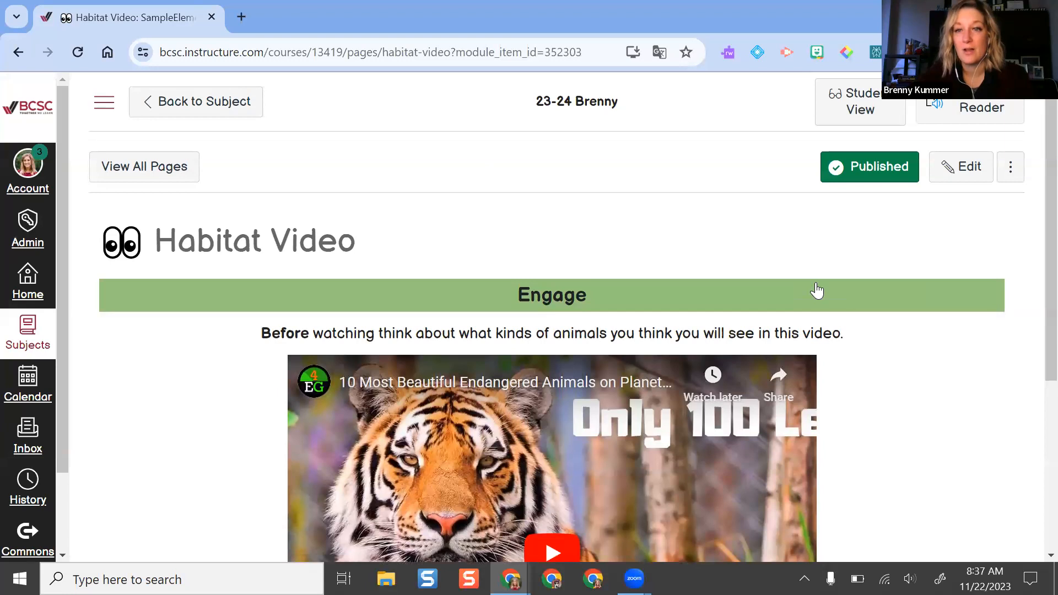
{"action": "scroll", "coordinate": [917, 335], "scroll_direction": "down", "scroll_amount": 5}
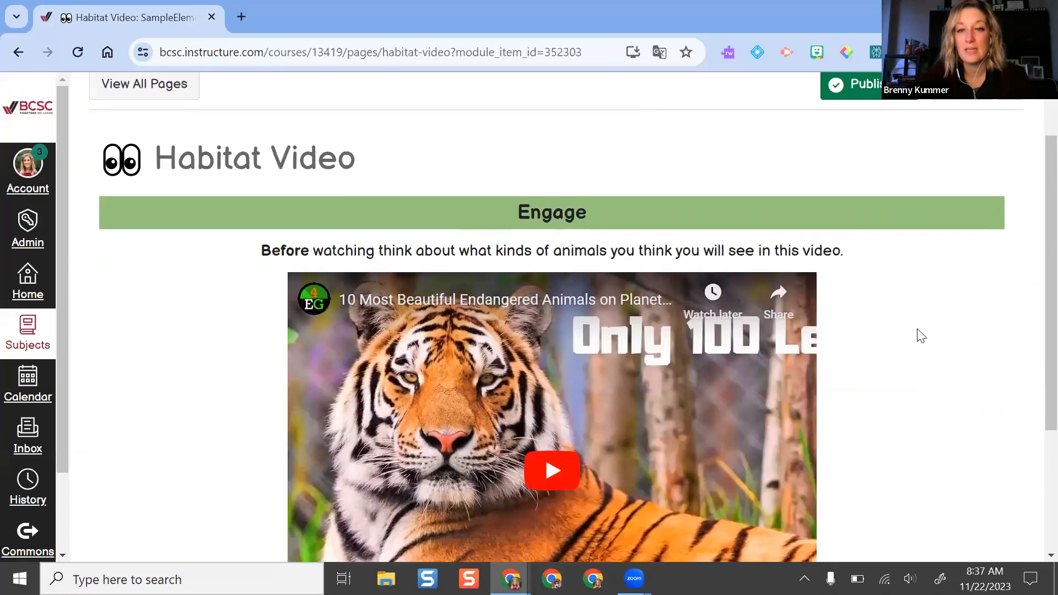
{"action": "scroll", "coordinate": [901, 317], "scroll_direction": "up", "scroll_amount": 5}
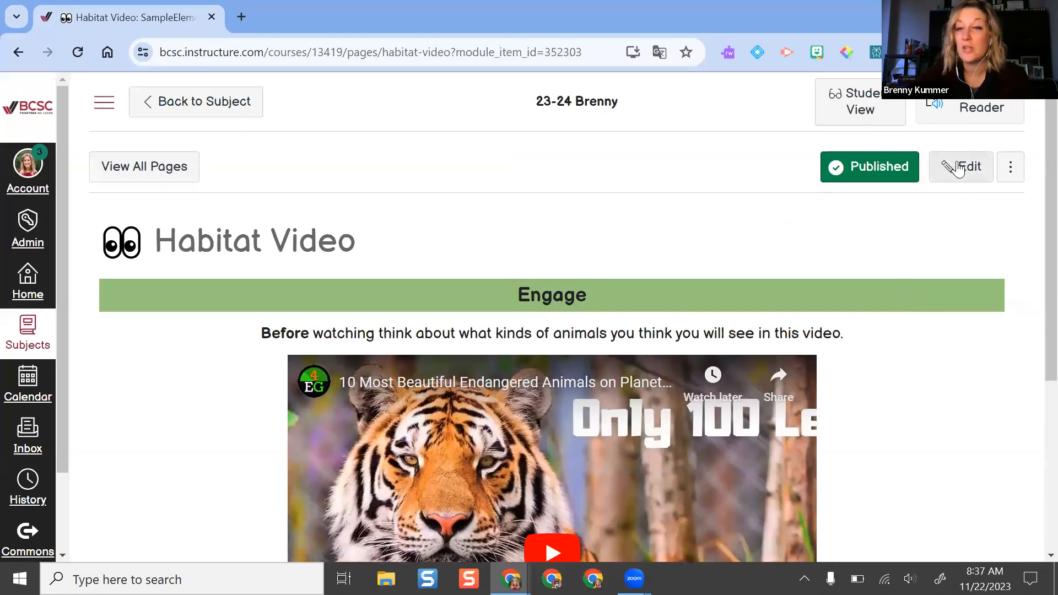
{"action": "scroll", "coordinate": [948, 309], "scroll_direction": "down", "scroll_amount": 5}
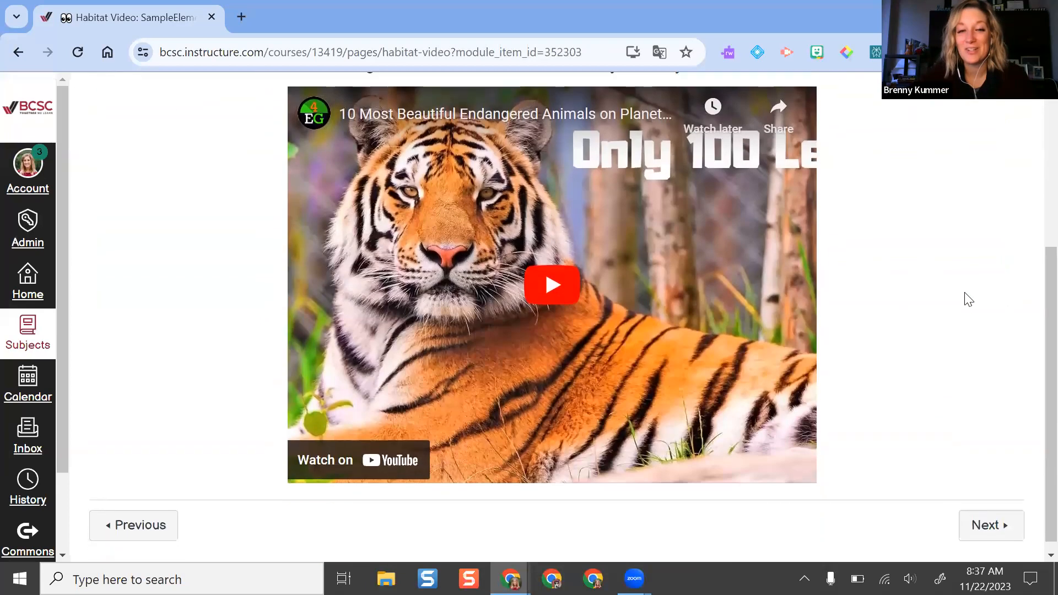
- Go through the module's Explore pages in order, from Explore Introduction to View: Endangered Species List
{"action": "left_click", "coordinate": [997, 519]}
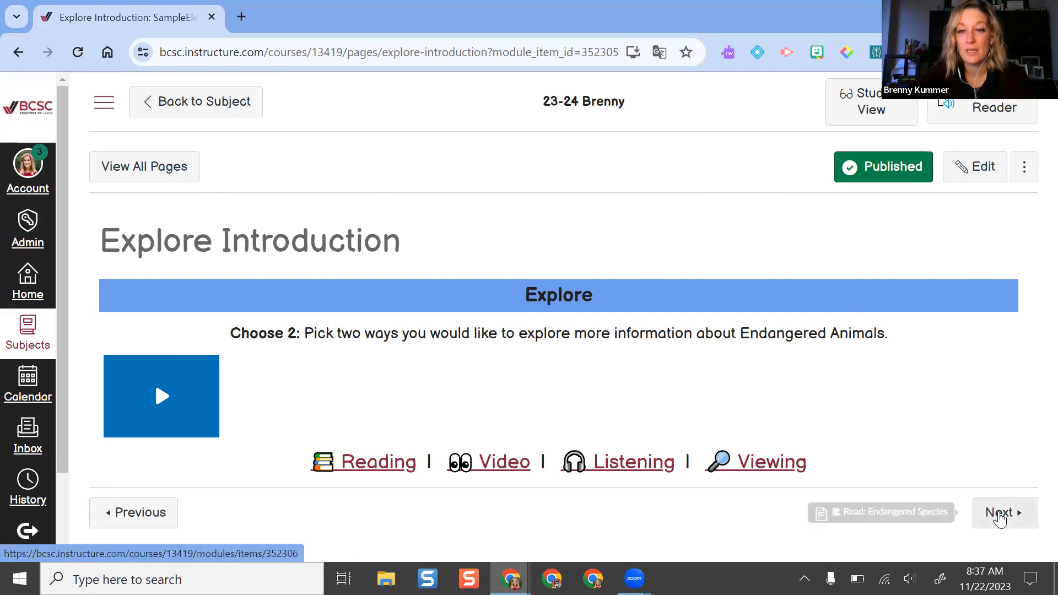
{"action": "left_click", "coordinate": [1013, 528]}
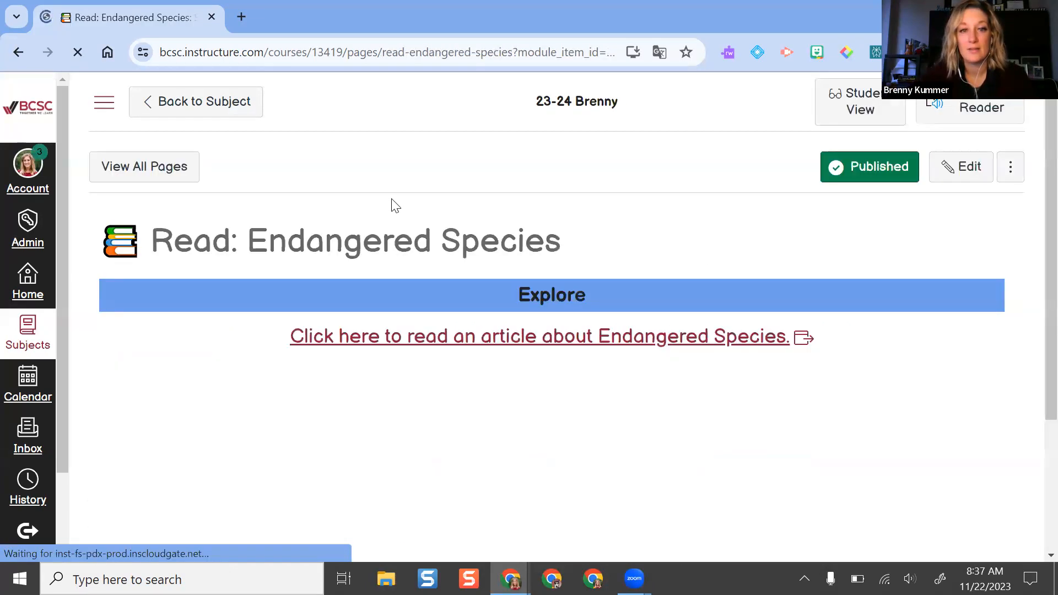
{"action": "scroll", "coordinate": [926, 378], "scroll_direction": "down", "scroll_amount": 3}
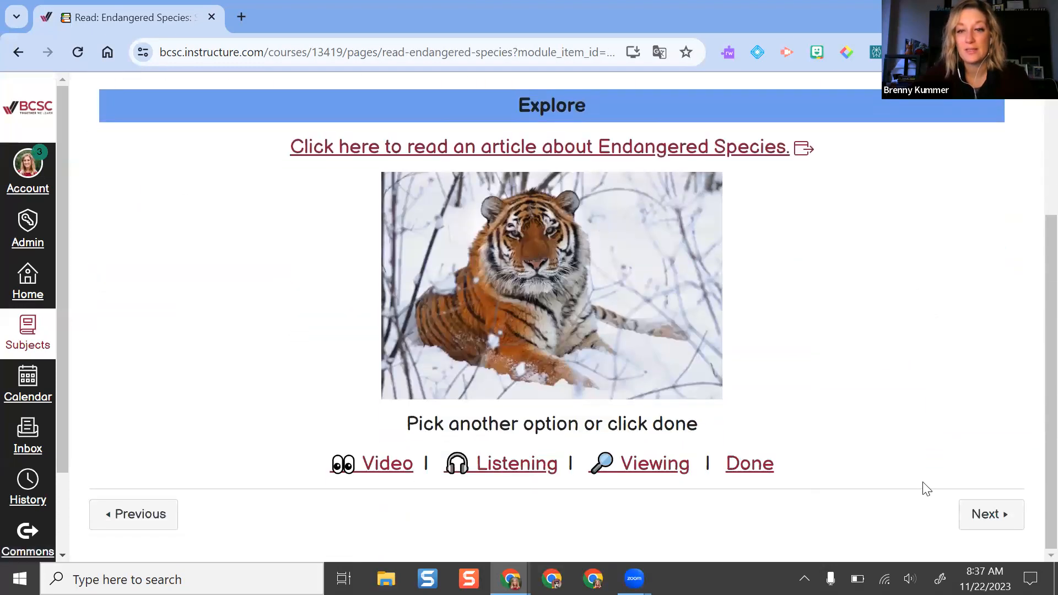
{"action": "left_click", "coordinate": [984, 516]}
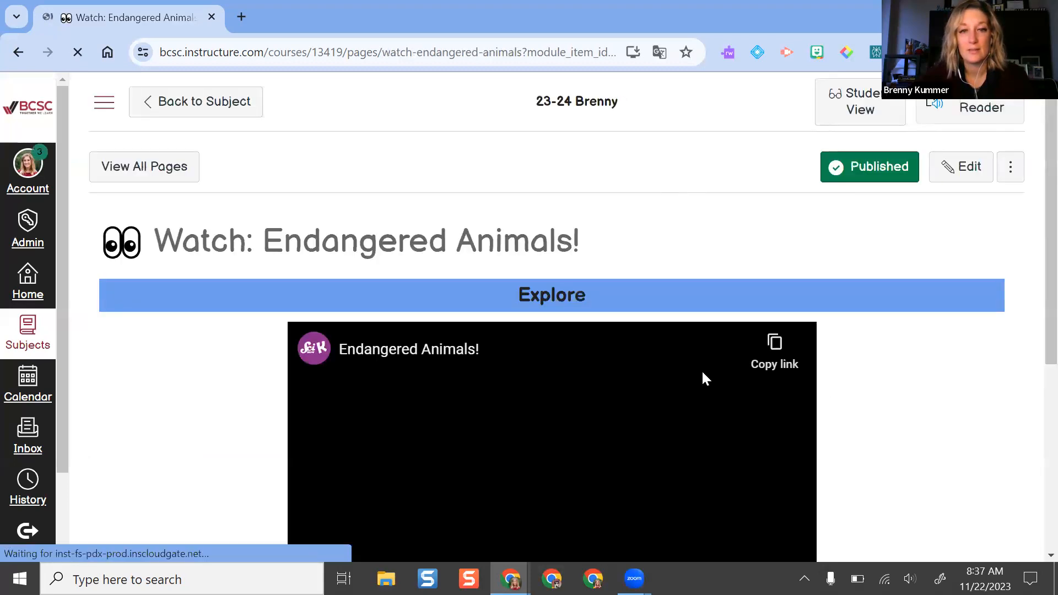
{"action": "scroll", "coordinate": [990, 317], "scroll_direction": "down", "scroll_amount": 5}
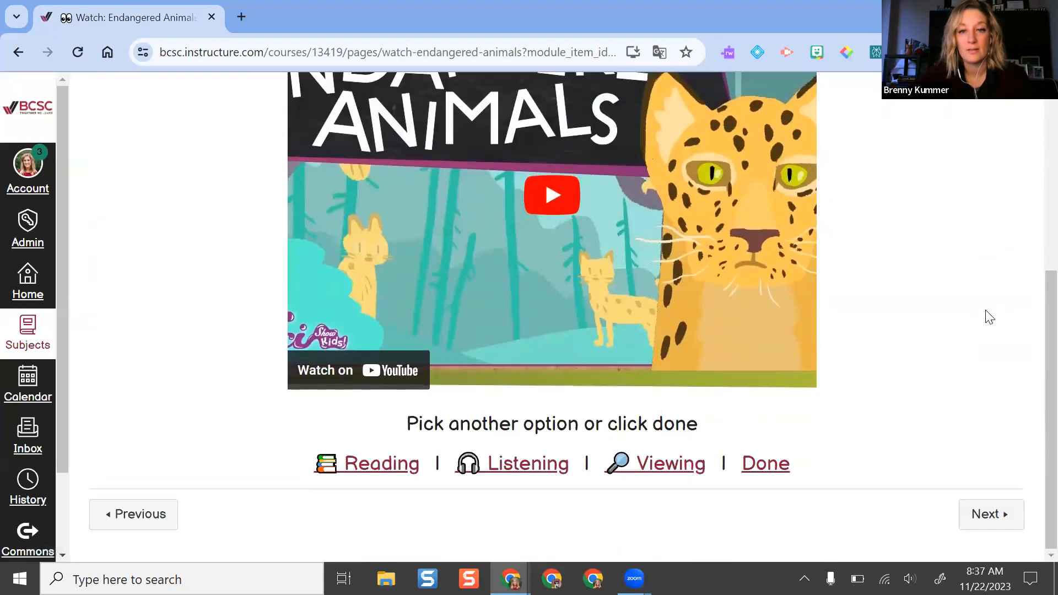
{"action": "left_click", "coordinate": [987, 514]}
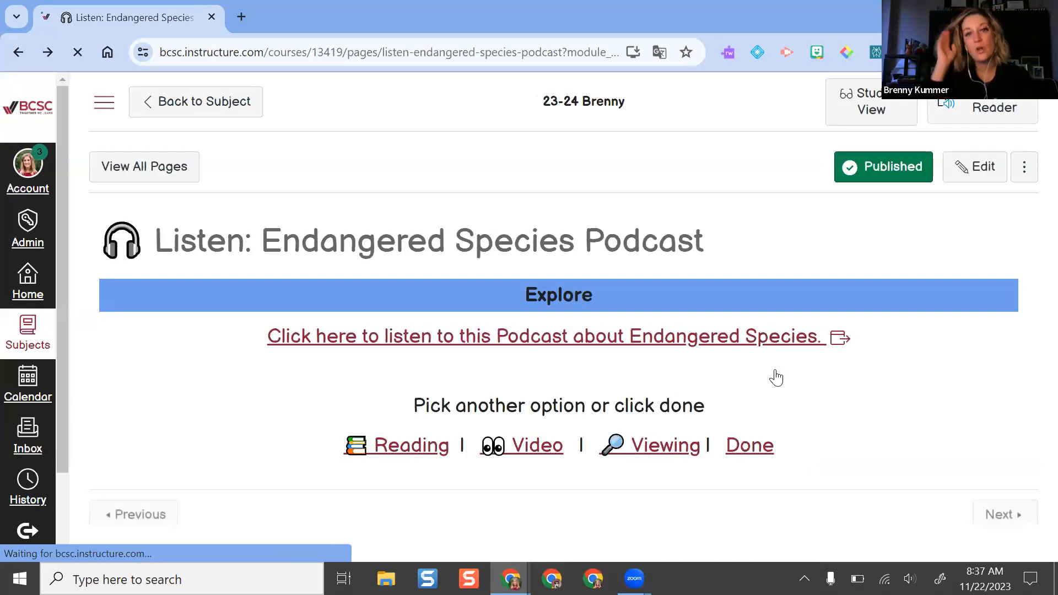
{"action": "left_click", "coordinate": [1004, 499]}
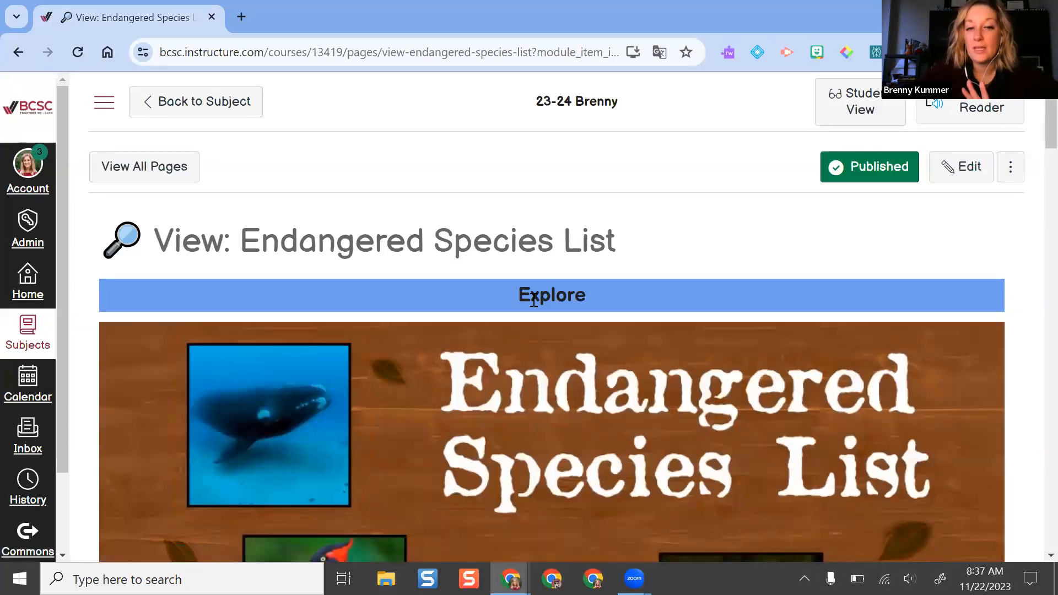
- Look through the rest of the Endangered Species List page and advance to the Explain: Endangered Species assignment to read its instructions
{"action": "scroll", "coordinate": [812, 283], "scroll_direction": "down", "scroll_amount": 20}
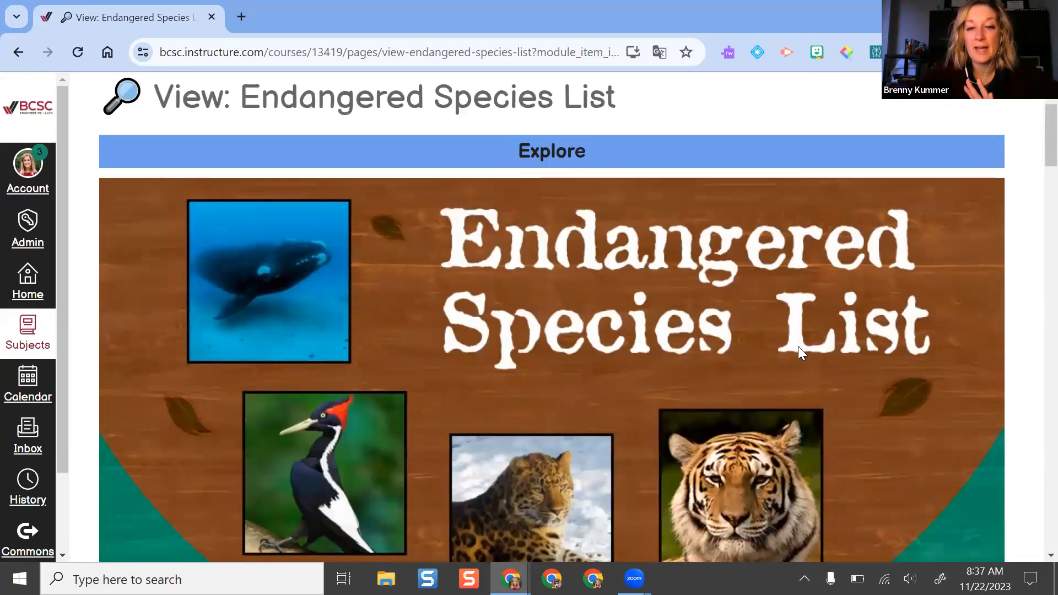
{"action": "scroll", "coordinate": [903, 366], "scroll_direction": "down", "scroll_amount": 20}
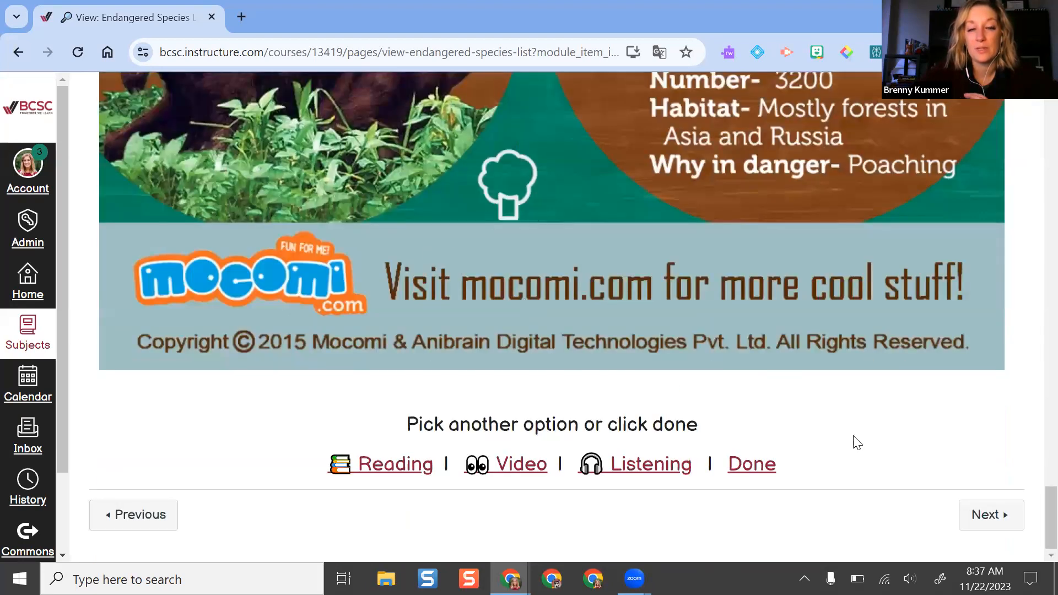
{"action": "left_click", "coordinate": [991, 515]}
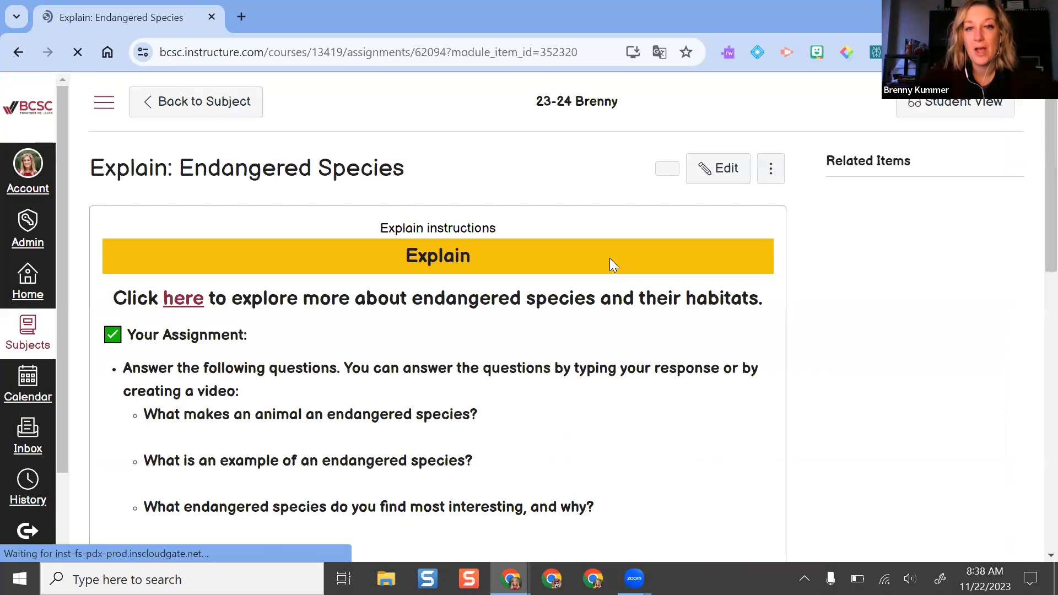
{"action": "scroll", "coordinate": [439, 288], "scroll_direction": "down", "scroll_amount": 13}
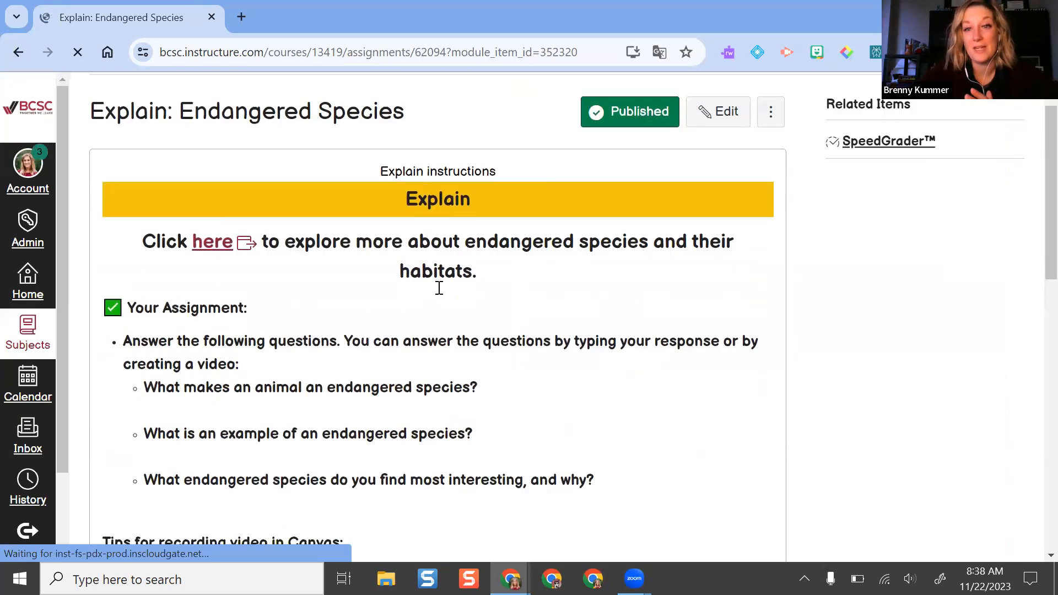
{"action": "scroll", "coordinate": [440, 288], "scroll_direction": "up", "scroll_amount": 13}
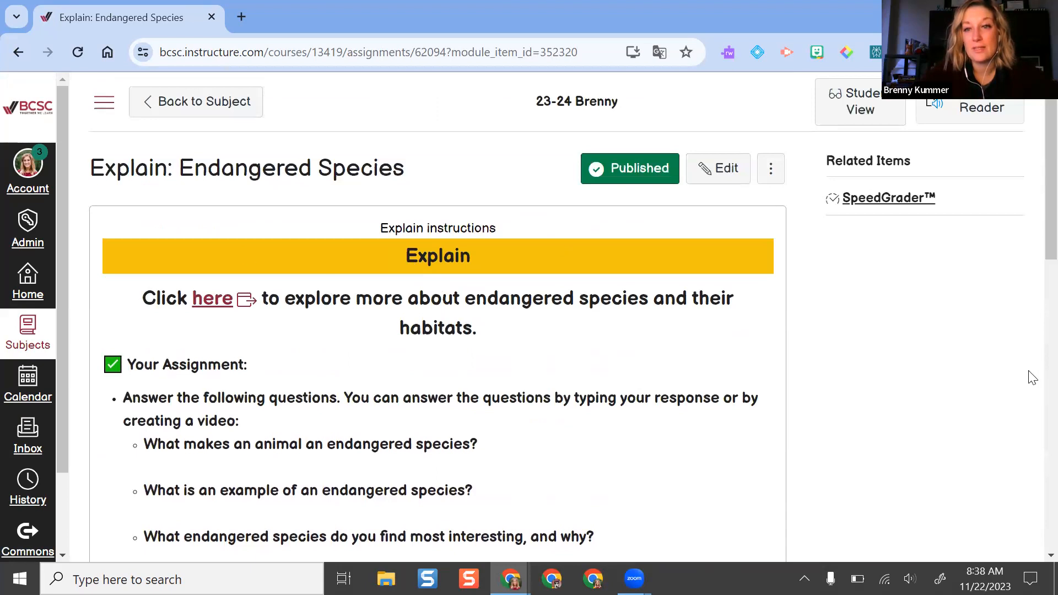
- Return to the course modules and examine the item order of Science: Endangered Species, from its introduction page through the Extend section
{"action": "left_click", "coordinate": [171, 113]}
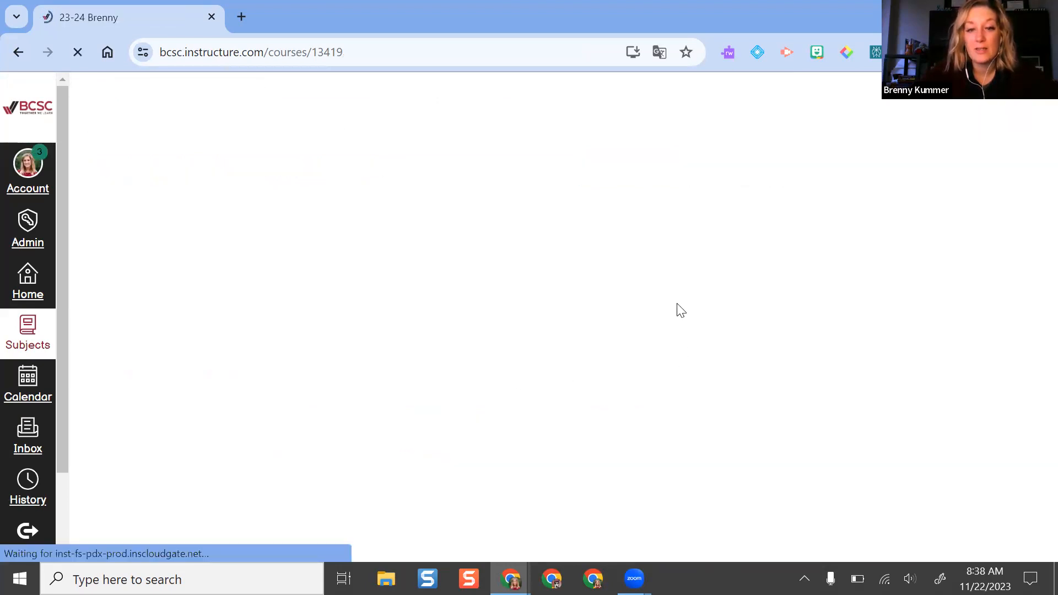
{"action": "left_click", "coordinate": [380, 413]}
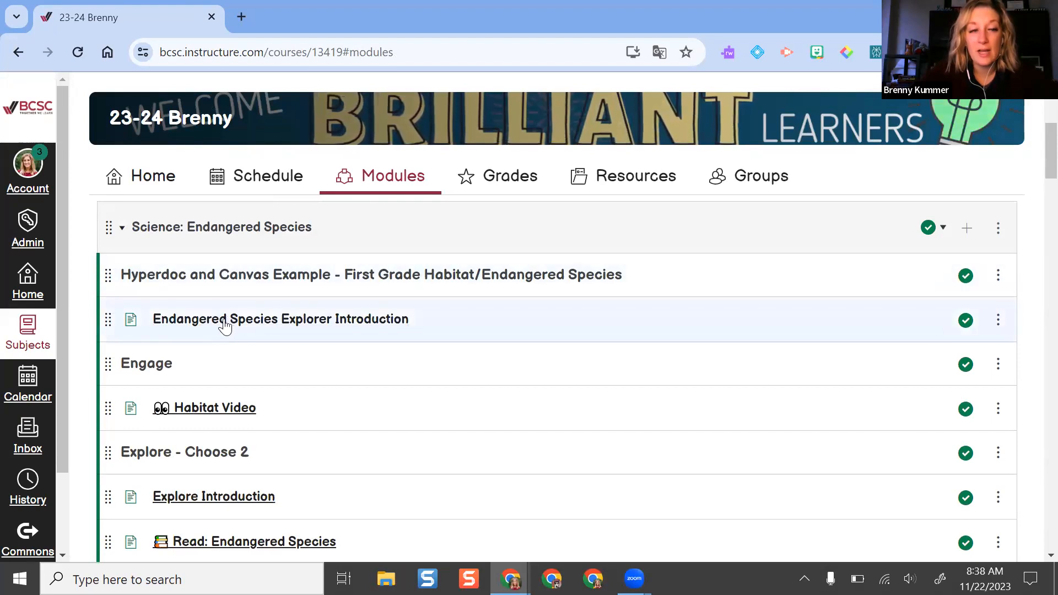
{"action": "scroll", "coordinate": [1047, 162], "scroll_direction": "down", "scroll_amount": 1}
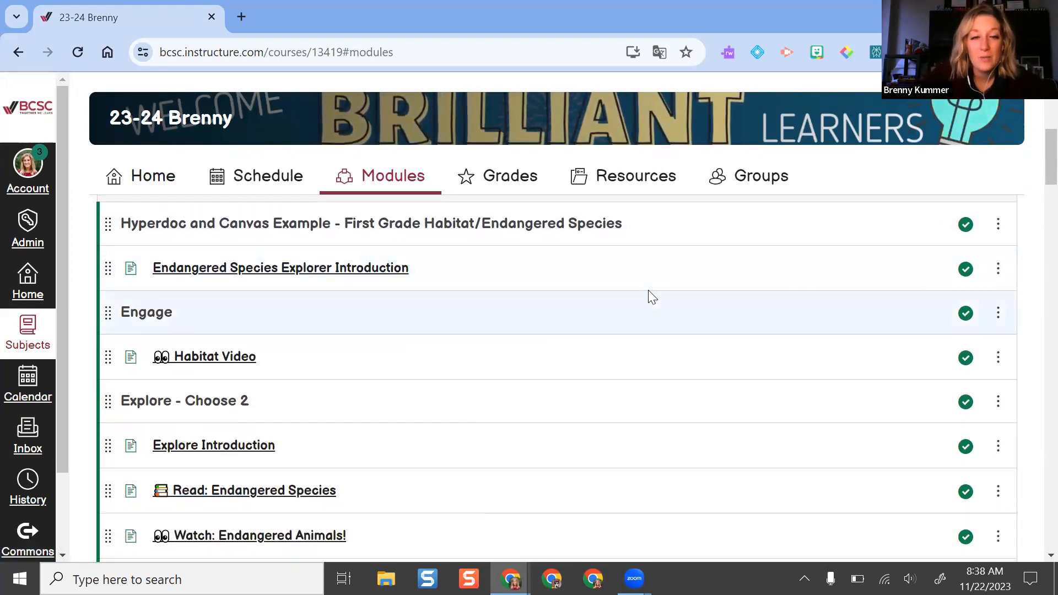
{"action": "scroll", "coordinate": [649, 291], "scroll_direction": "up", "scroll_amount": 2}
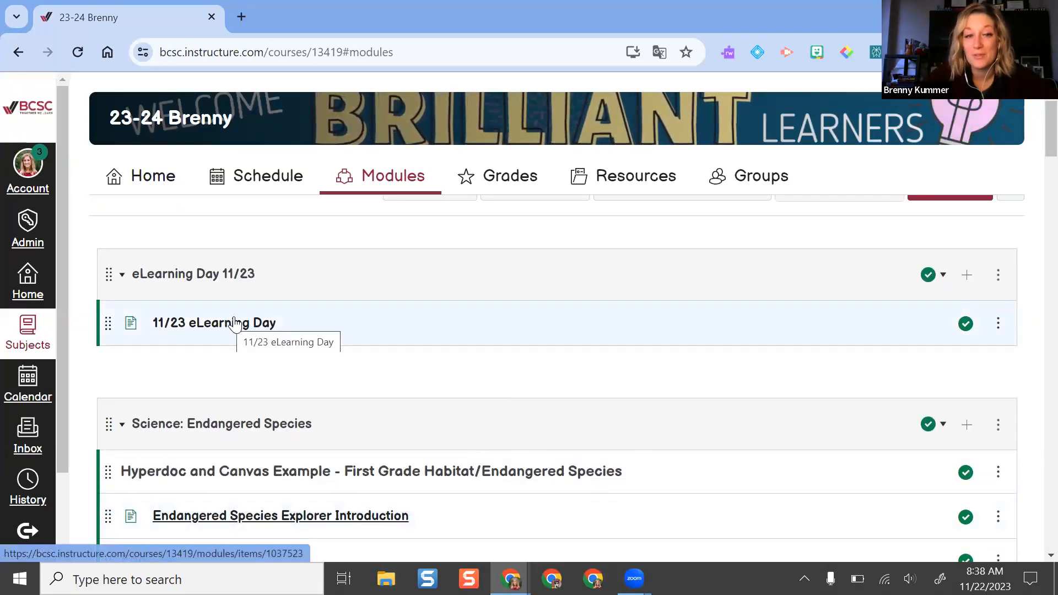
{"action": "scroll", "coordinate": [230, 324], "scroll_direction": "down", "scroll_amount": 3}
{"action": "scroll", "coordinate": [229, 317], "scroll_direction": "down", "scroll_amount": 2}
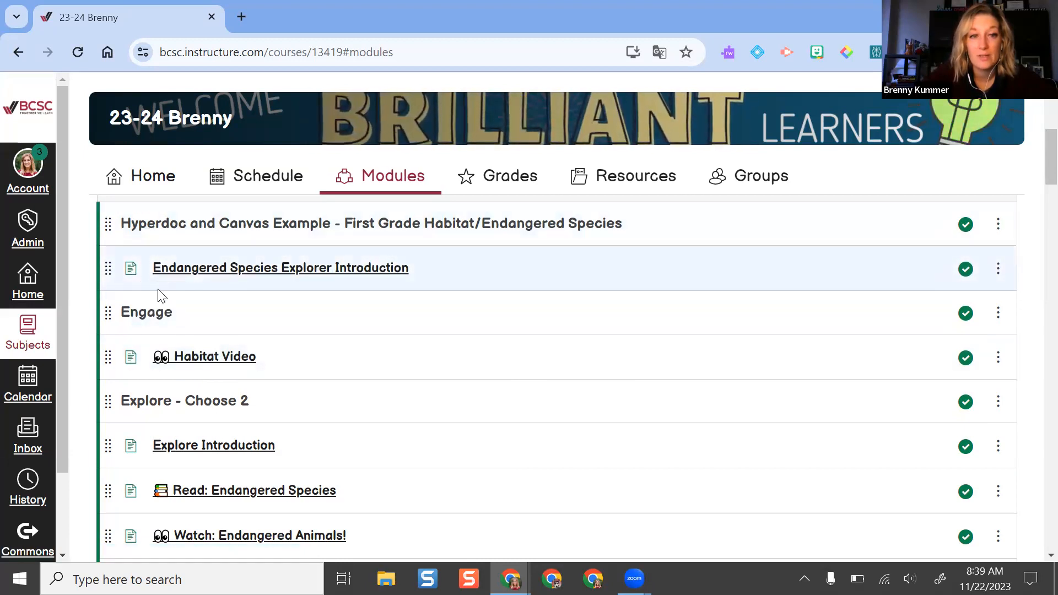
{"action": "scroll", "coordinate": [223, 292], "scroll_direction": "down", "scroll_amount": 3}
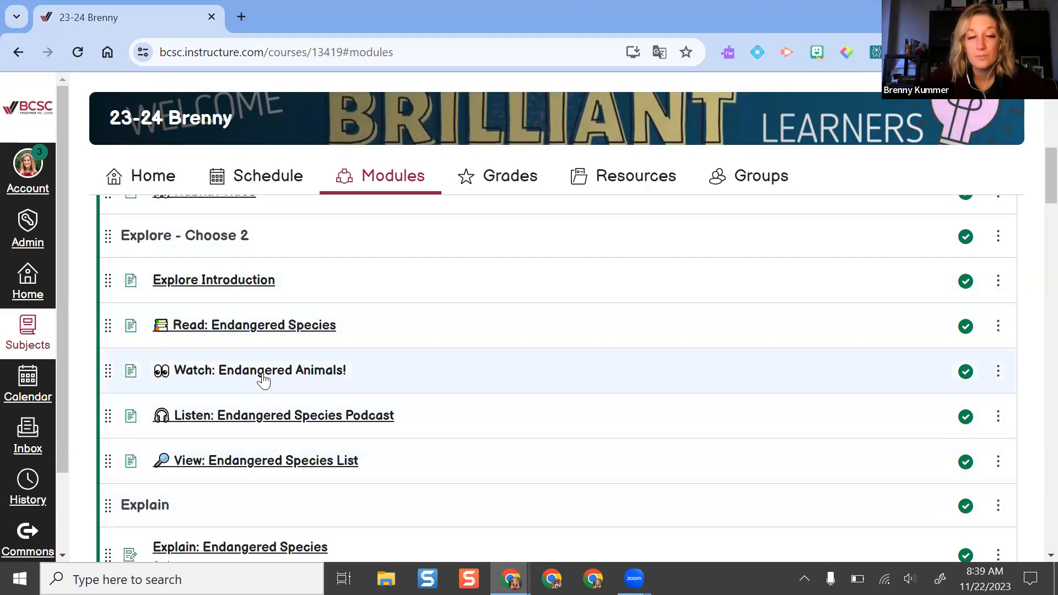
{"action": "scroll", "coordinate": [263, 379], "scroll_direction": "down", "scroll_amount": 1}
{"action": "scroll", "coordinate": [237, 298], "scroll_direction": "down", "scroll_amount": 1}
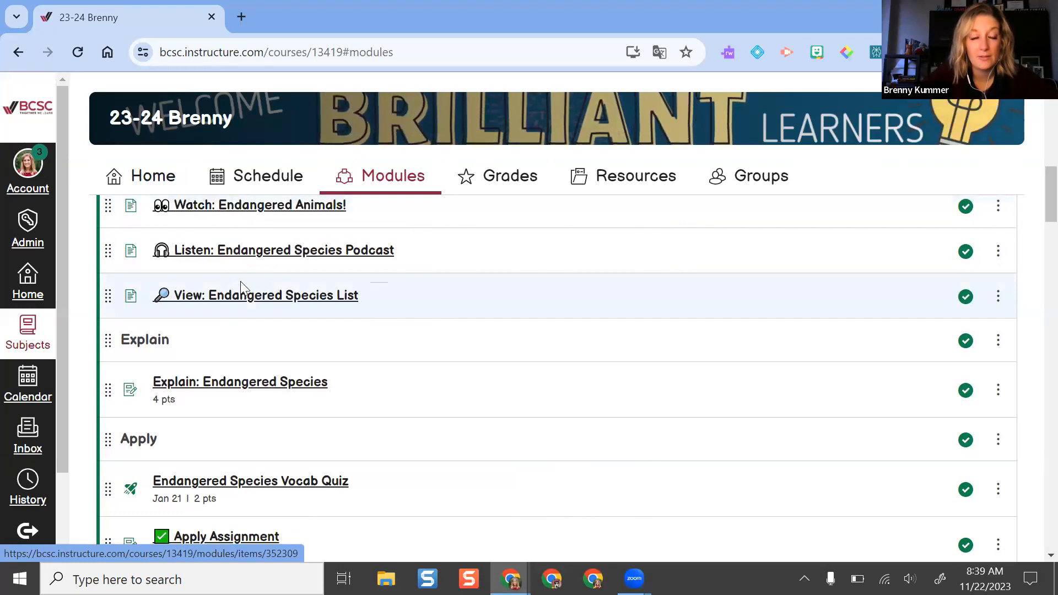
{"action": "scroll", "coordinate": [240, 281], "scroll_direction": "down", "scroll_amount": 1}
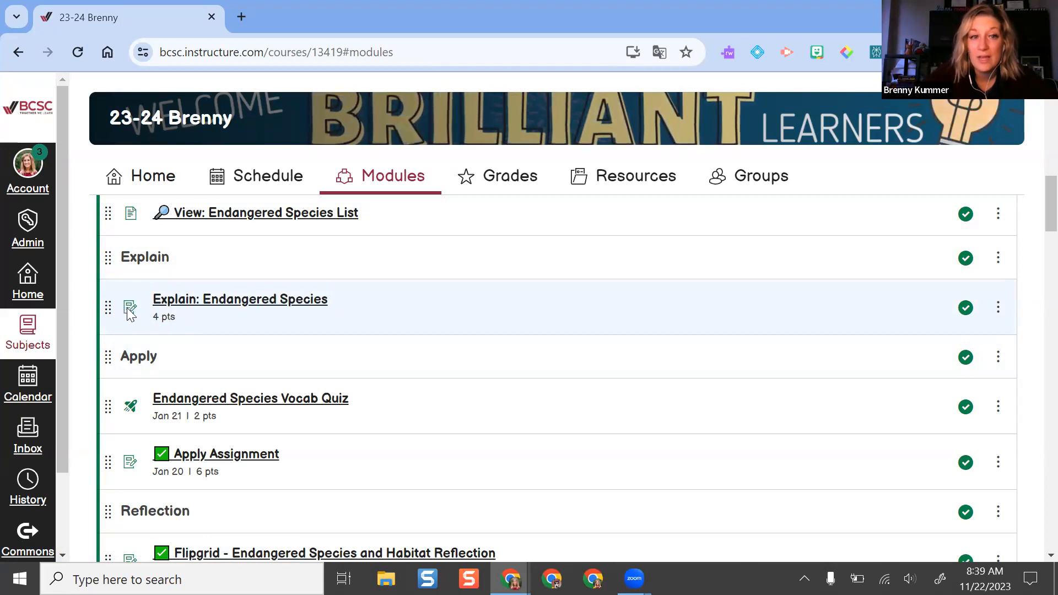
{"action": "scroll", "coordinate": [326, 317], "scroll_direction": "down", "scroll_amount": 3}
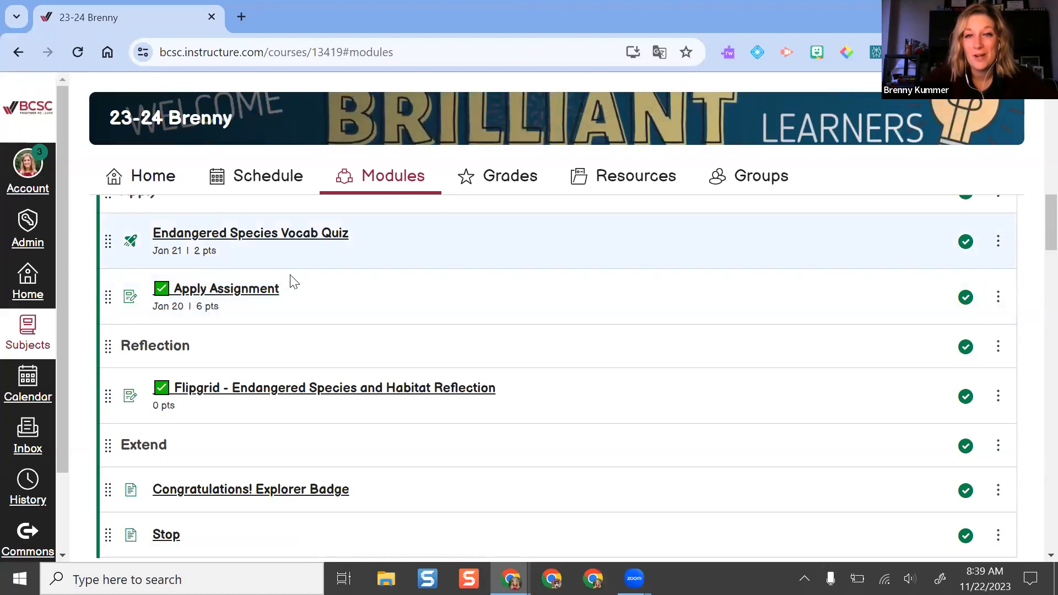
{"action": "scroll", "coordinate": [295, 284], "scroll_direction": "up", "scroll_amount": 2}
{"action": "scroll", "coordinate": [313, 368], "scroll_direction": "up", "scroll_amount": 2}
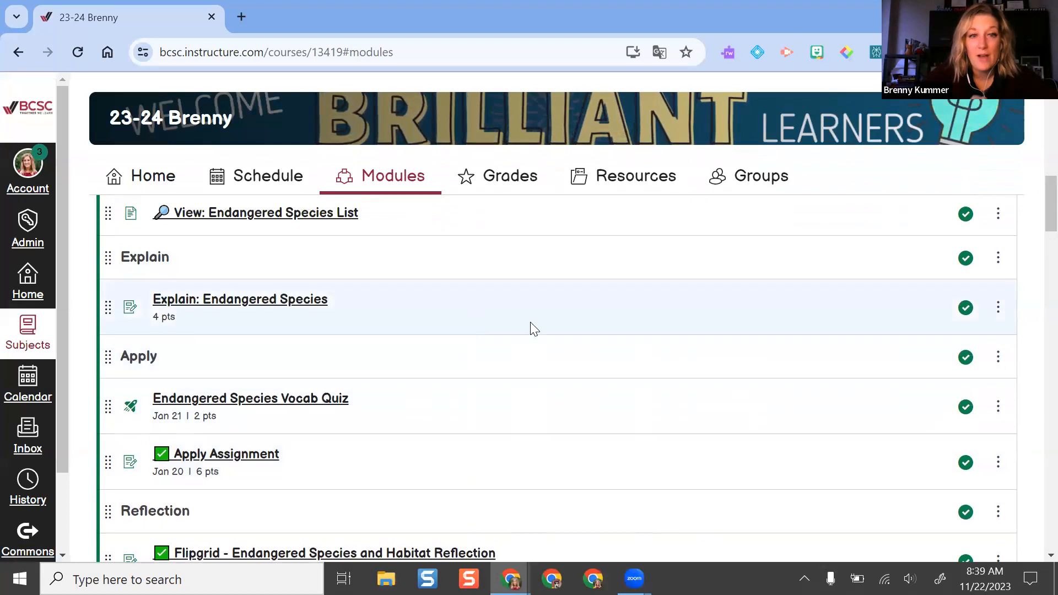
{"action": "scroll", "coordinate": [534, 329], "scroll_direction": "up", "scroll_amount": 10}
{"action": "scroll", "coordinate": [655, 321], "scroll_direction": "up", "scroll_amount": 3}
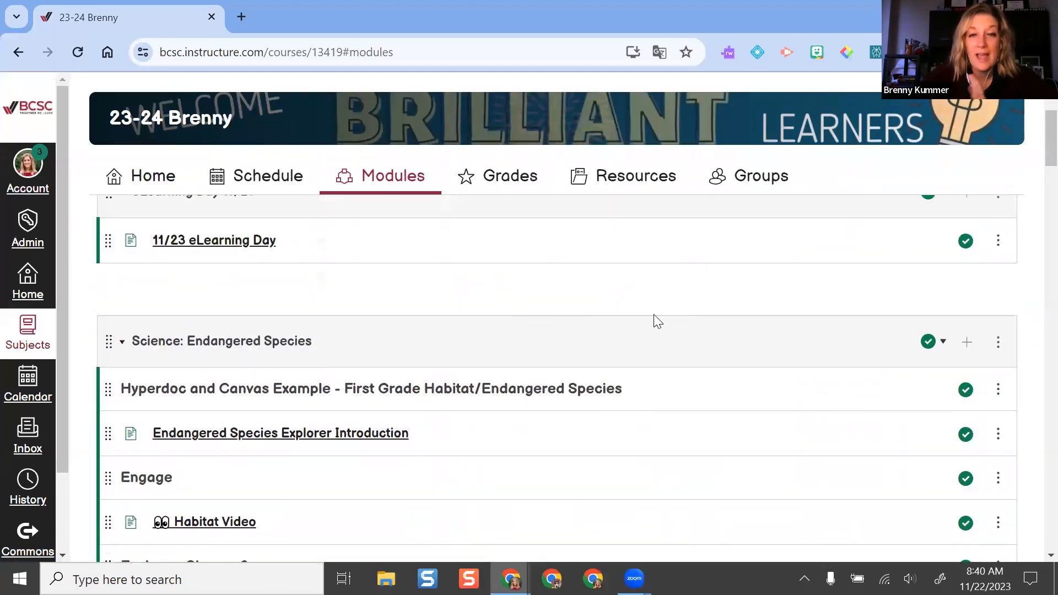
- Add a newly created page named Summary to the Science: Endangered Species module, without indentation
{"action": "scroll", "coordinate": [921, 329], "scroll_direction": "down", "scroll_amount": 2}
{"action": "scroll", "coordinate": [840, 330], "scroll_direction": "up", "scroll_amount": 6}
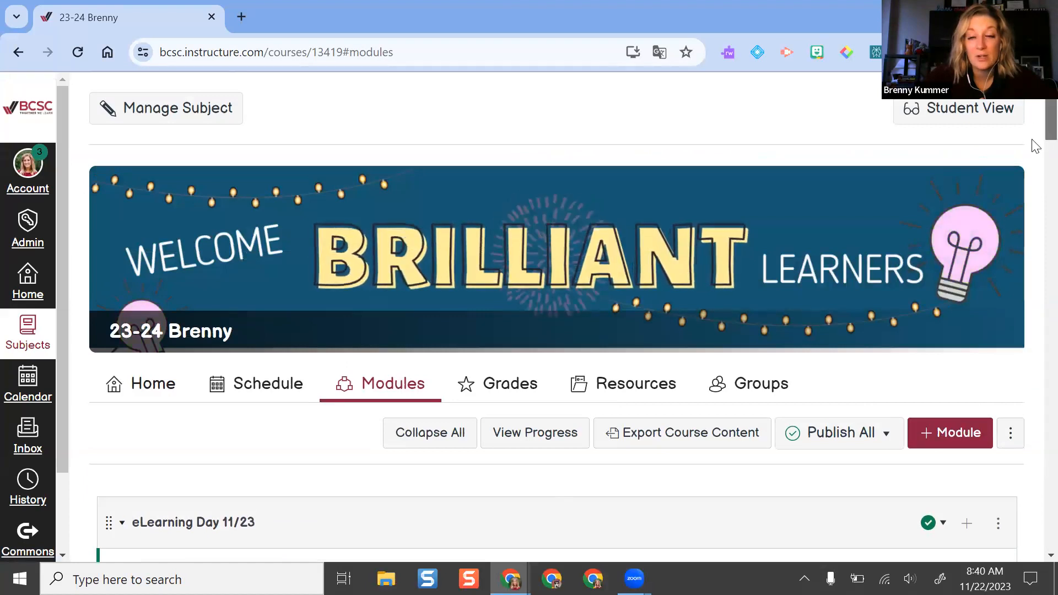
{"action": "scroll", "coordinate": [1032, 144], "scroll_direction": "down", "scroll_amount": 5}
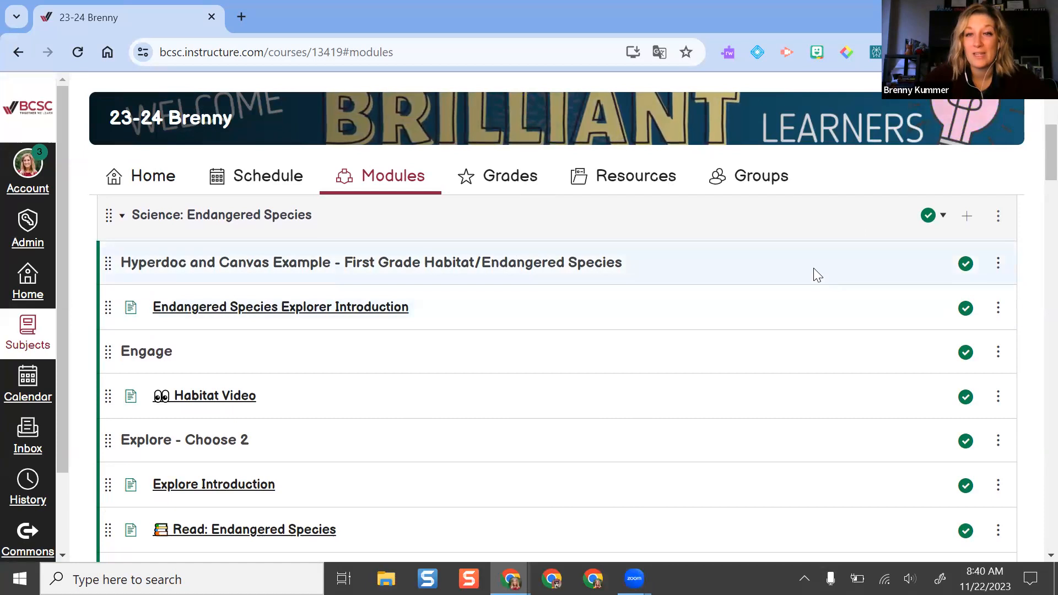
{"action": "scroll", "coordinate": [783, 282], "scroll_direction": "up", "scroll_amount": 4}
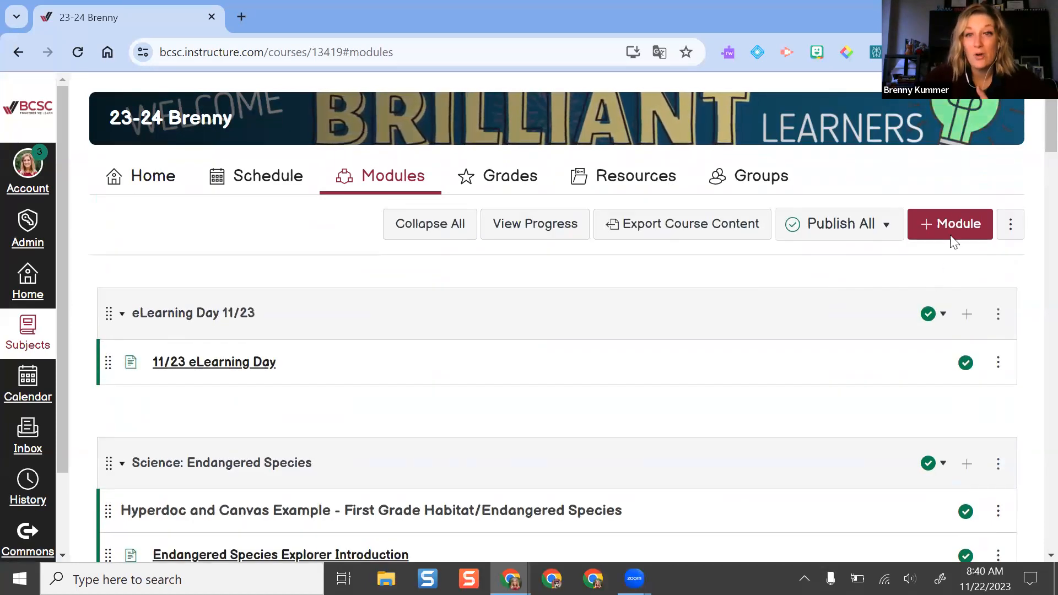
{"action": "scroll", "coordinate": [982, 271], "scroll_direction": "down", "scroll_amount": 2}
{"action": "scroll", "coordinate": [981, 291], "scroll_direction": "down", "scroll_amount": 1}
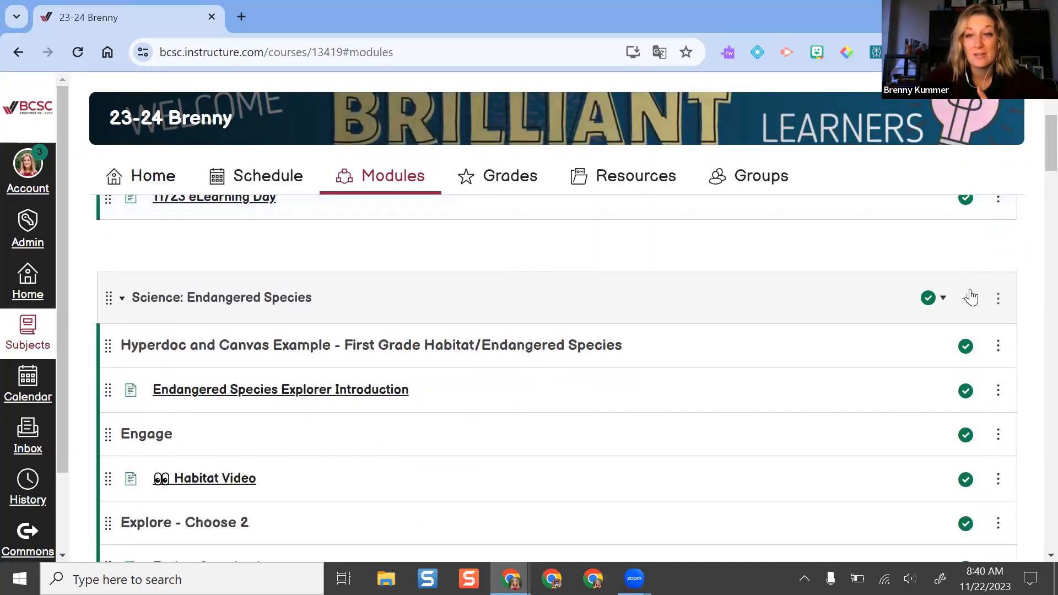
{"action": "left_click", "coordinate": [968, 298]}
{"action": "left_click", "coordinate": [380, 186]}
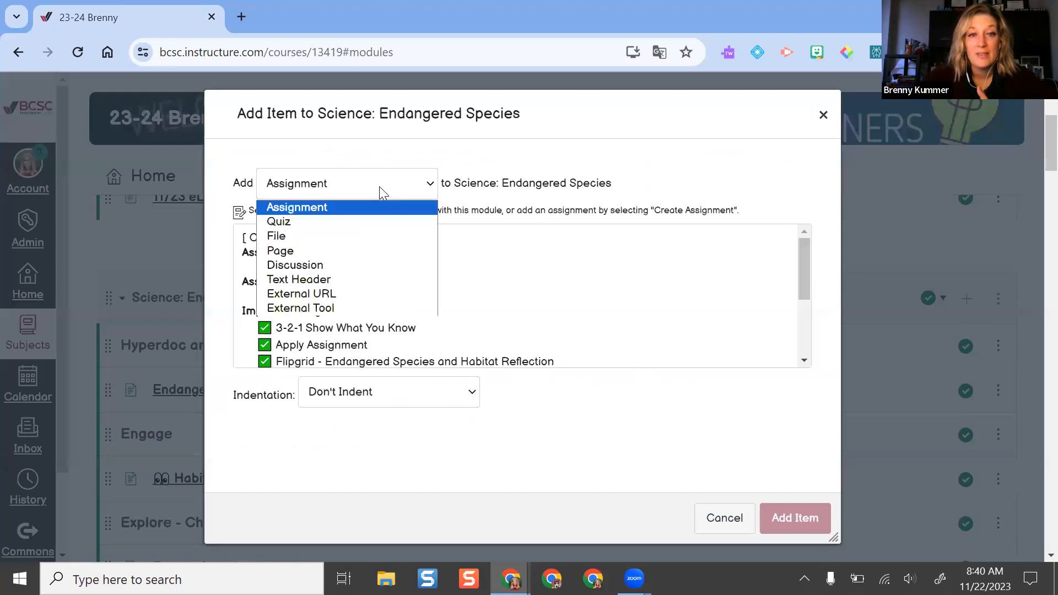
{"action": "left_click", "coordinate": [289, 251]}
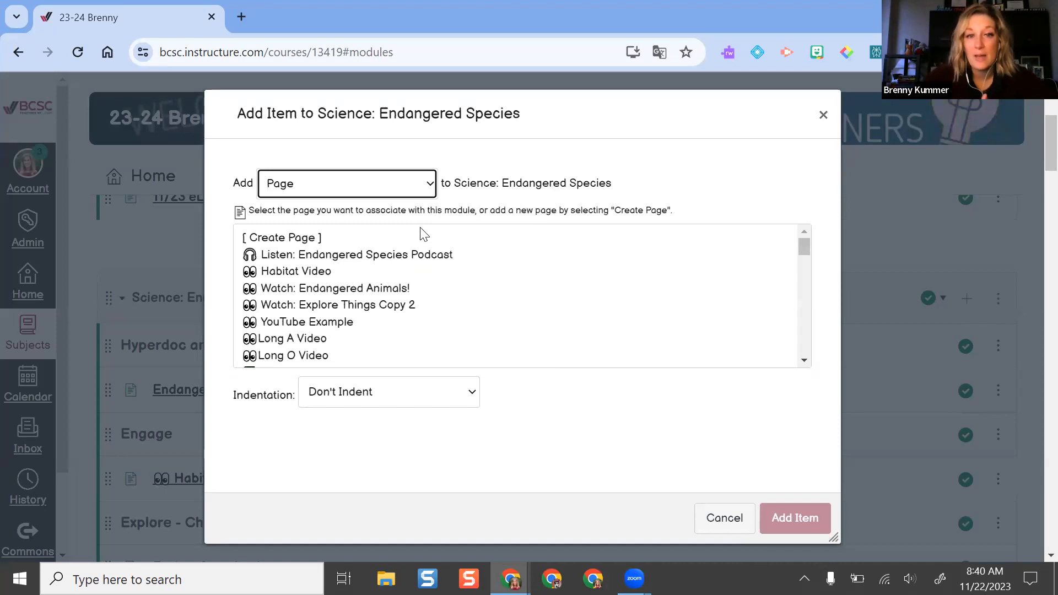
{"action": "left_click", "coordinate": [298, 243]}
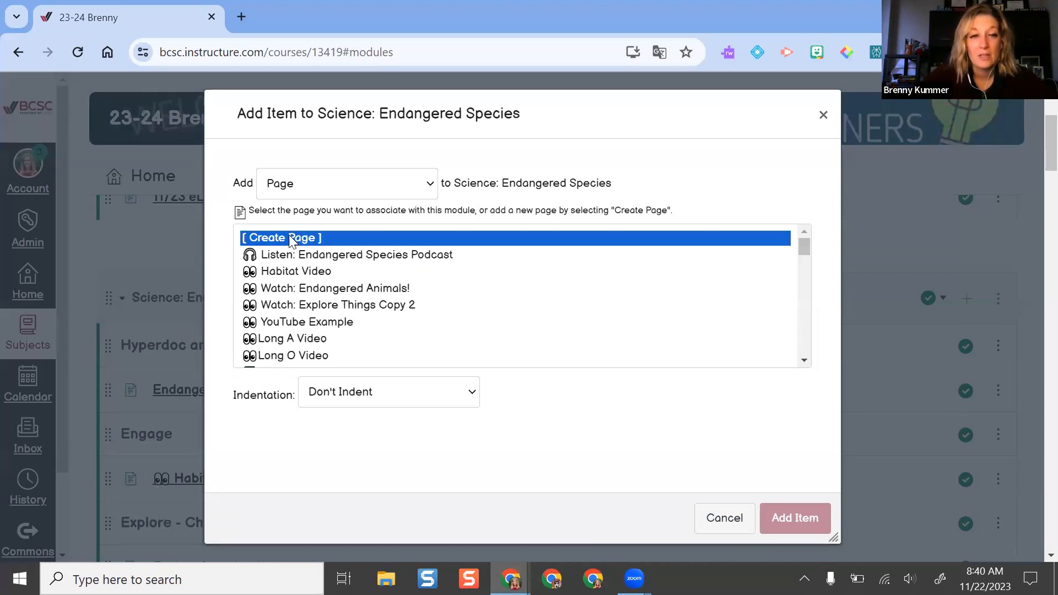
{"action": "left_click", "coordinate": [329, 397]}
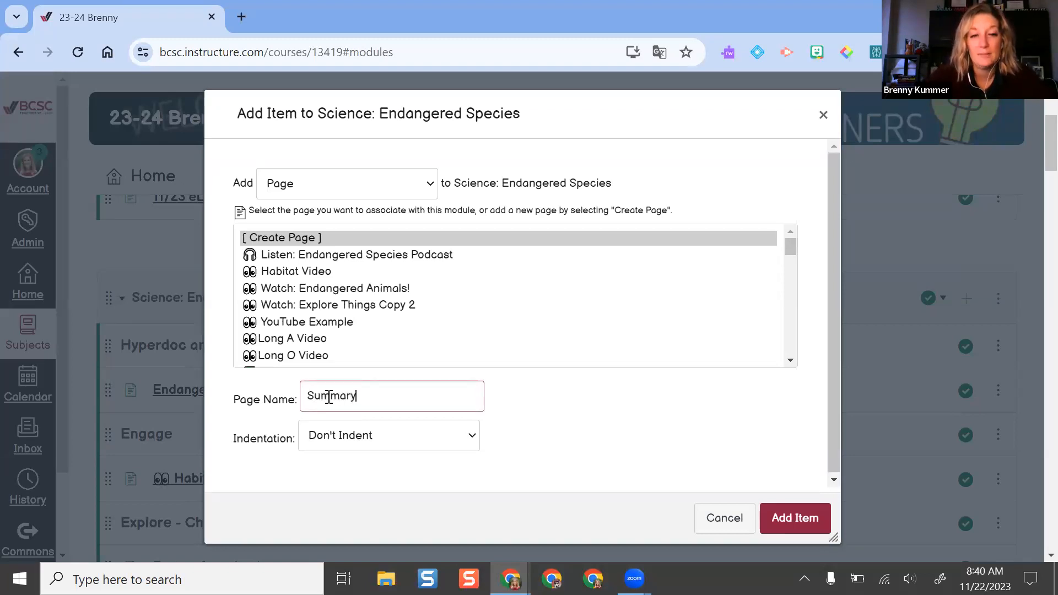
{"action": "scroll", "coordinate": [473, 356], "scroll_direction": "down", "scroll_amount": 1}
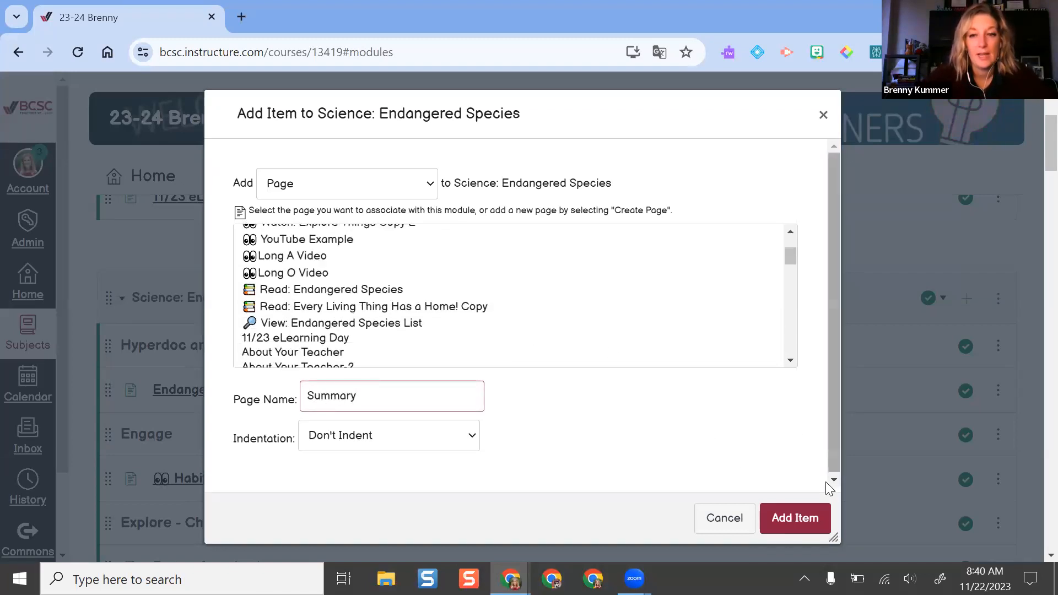
{"action": "left_click", "coordinate": [808, 516]}
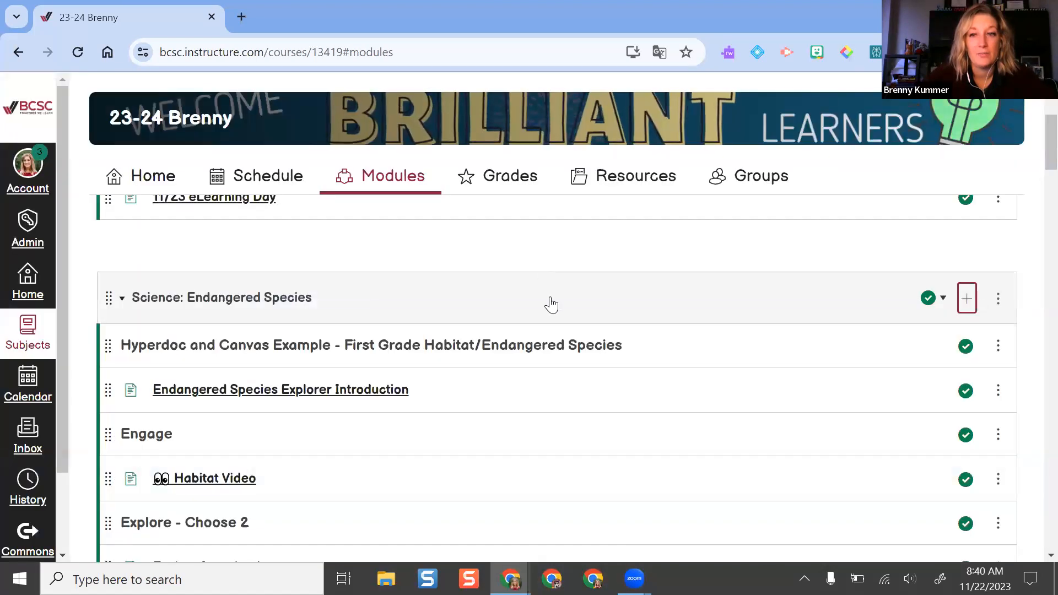
- Open the new Summary page at the end of the Science module to view it, and return to the module list
{"action": "scroll", "coordinate": [455, 357], "scroll_direction": "down", "scroll_amount": 10}
{"action": "scroll", "coordinate": [446, 342], "scroll_direction": "down", "scroll_amount": 5}
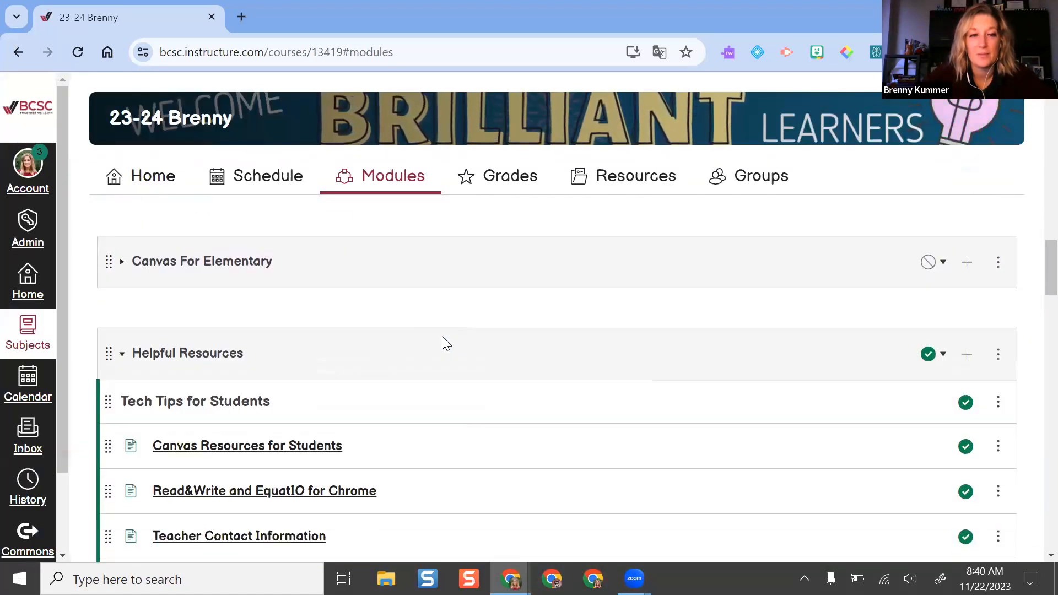
{"action": "scroll", "coordinate": [441, 331], "scroll_direction": "up", "scroll_amount": 5}
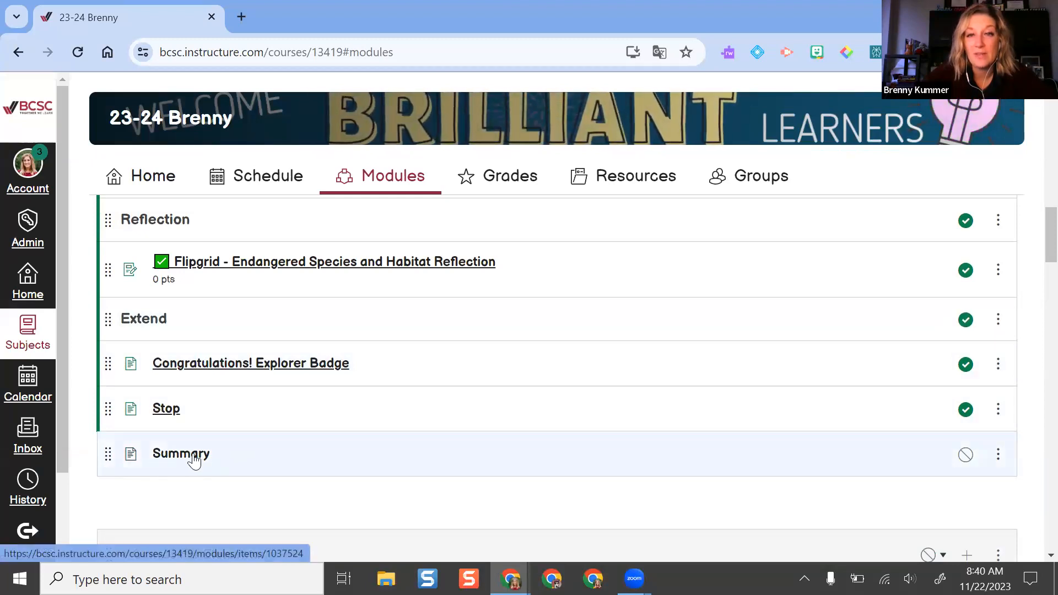
{"action": "left_click", "coordinate": [194, 461]}
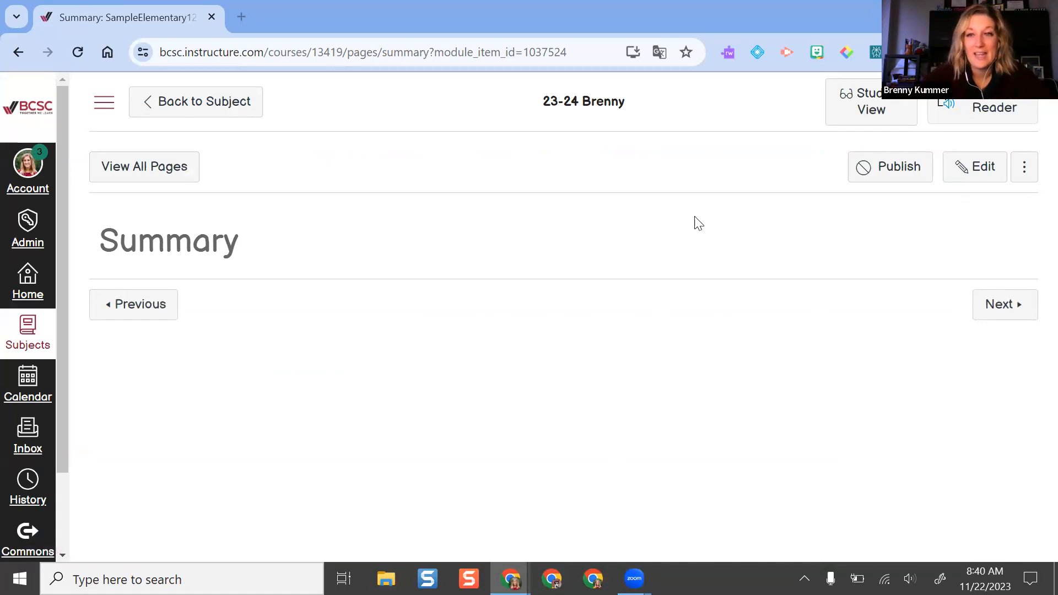
{"action": "left_click", "coordinate": [18, 51]}
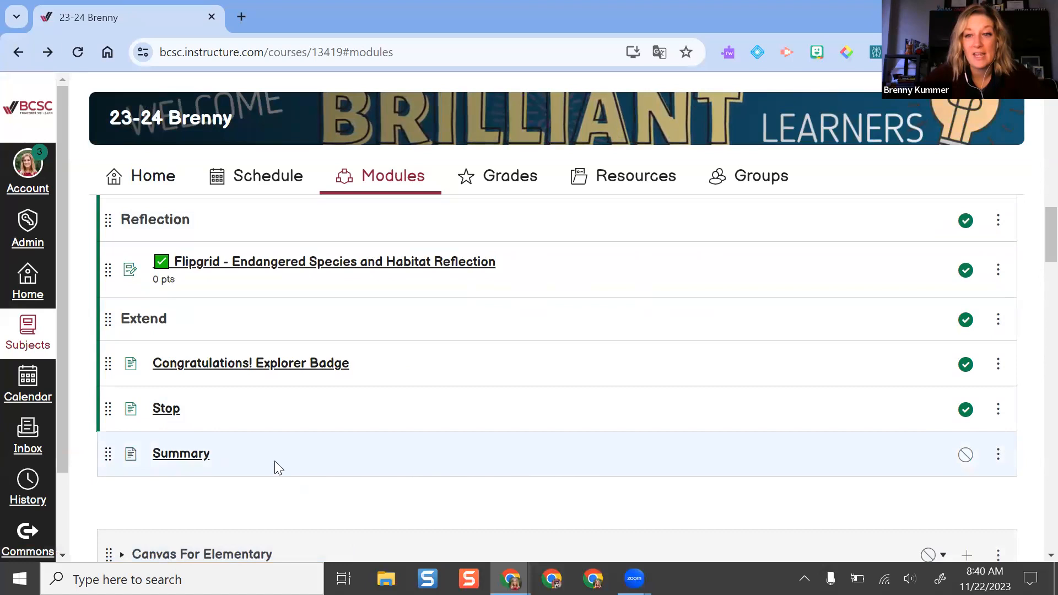
- Browse the existing pages available for the Science: Endangered Species module without adding any of them
{"action": "scroll", "coordinate": [800, 447], "scroll_direction": "up", "scroll_amount": 10}
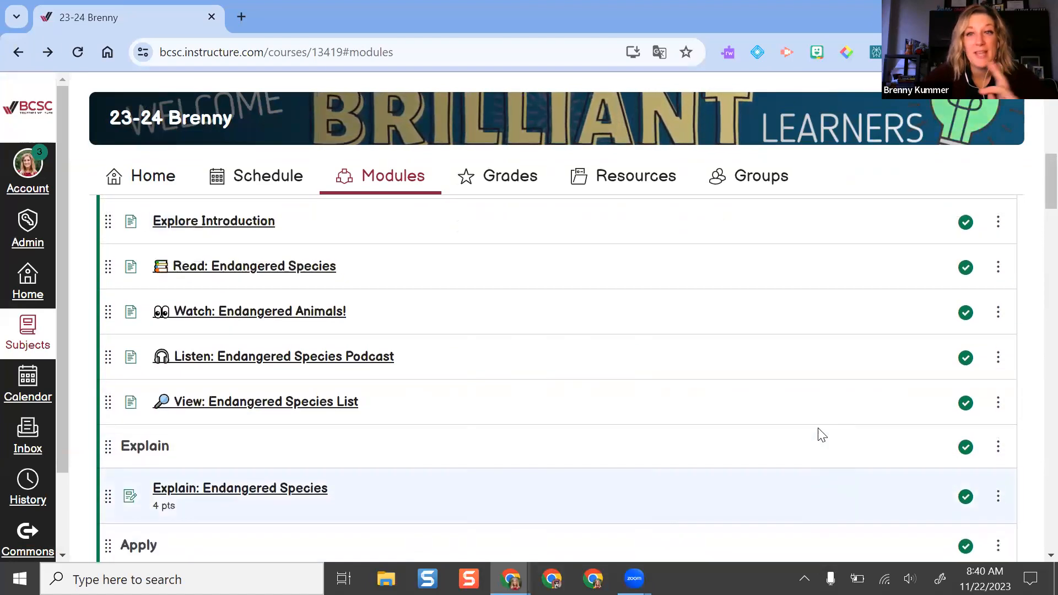
{"action": "scroll", "coordinate": [847, 429], "scroll_direction": "up", "scroll_amount": 5}
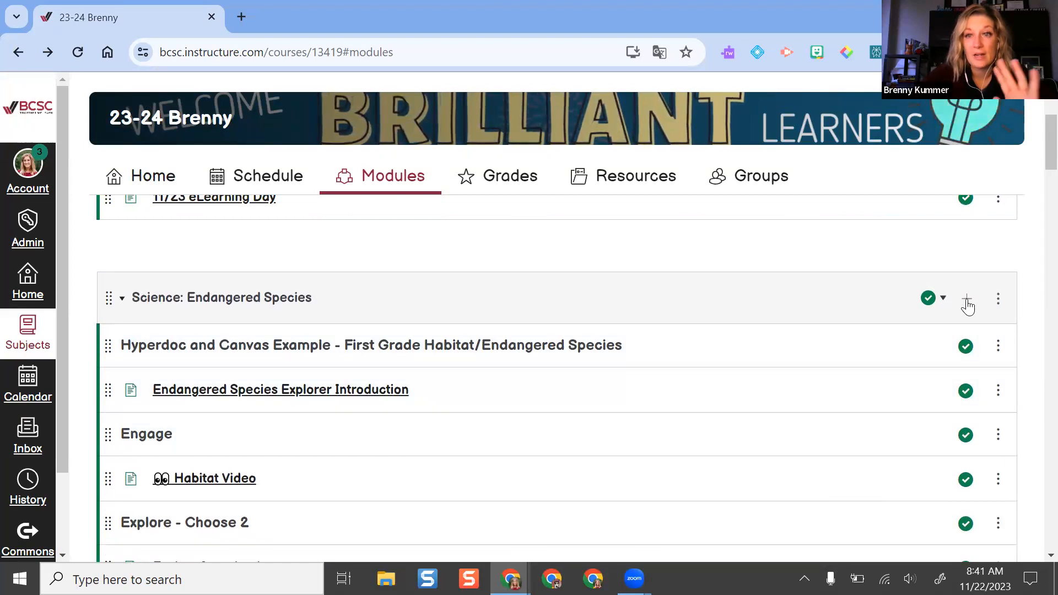
{"action": "left_click", "coordinate": [967, 300]}
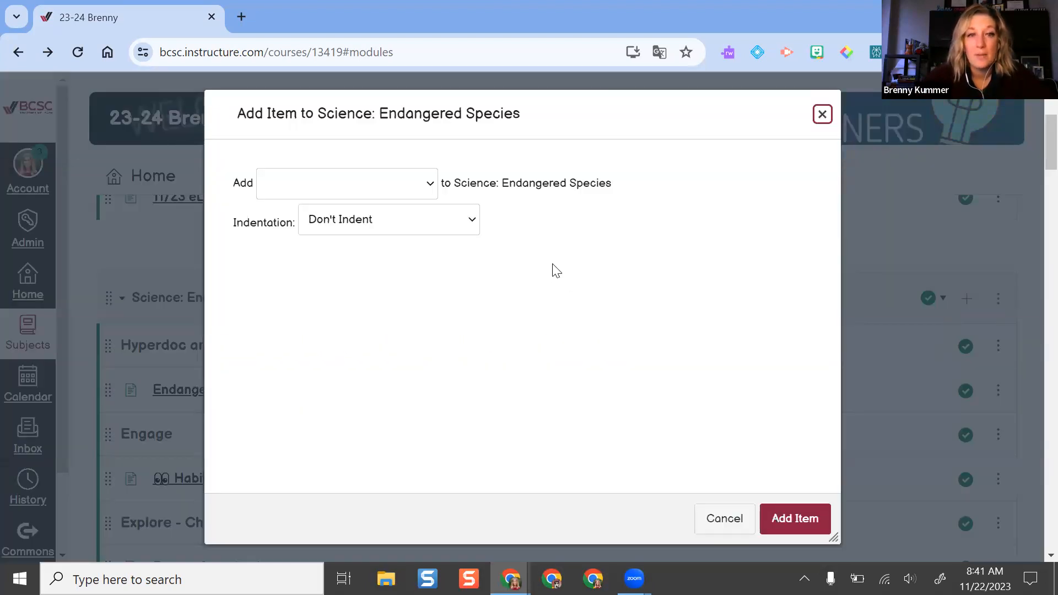
{"action": "left_click", "coordinate": [717, 516]}
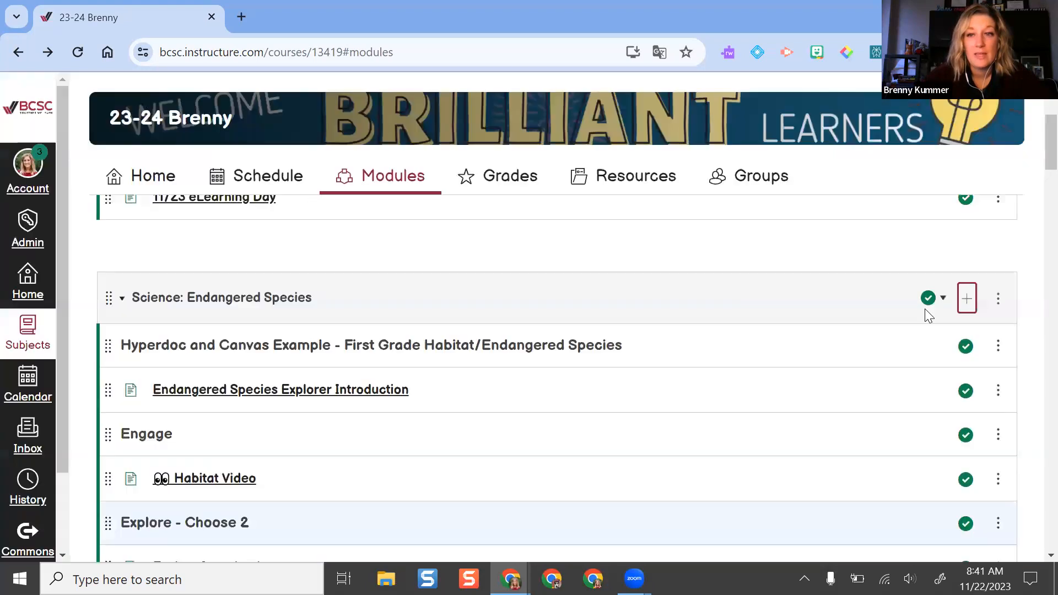
{"action": "left_click", "coordinate": [968, 301]}
{"action": "left_click", "coordinate": [407, 183]}
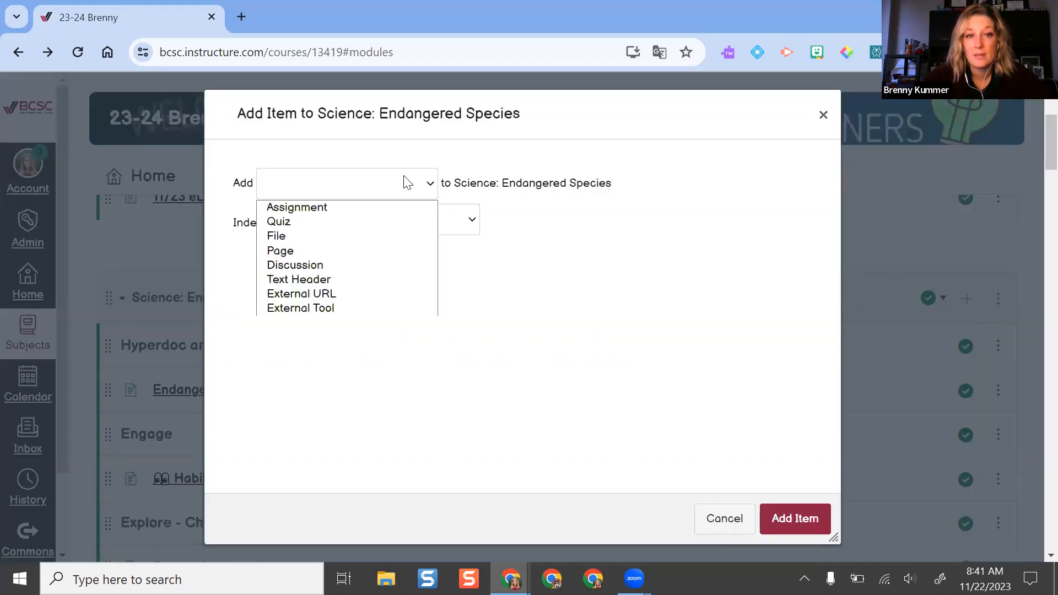
{"action": "left_click", "coordinate": [292, 250]}
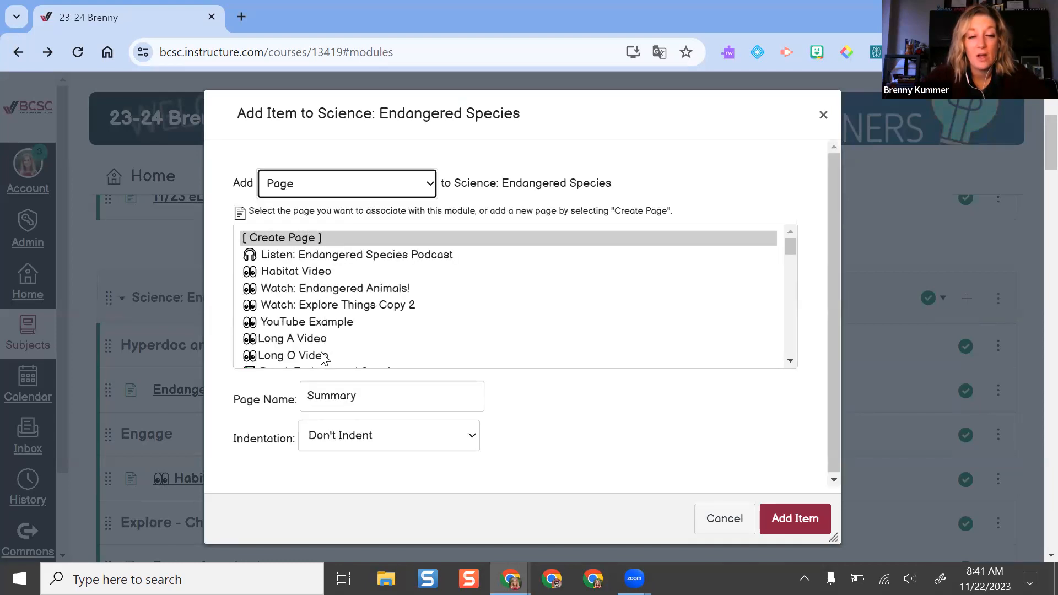
{"action": "scroll", "coordinate": [323, 358], "scroll_direction": "down", "scroll_amount": 3}
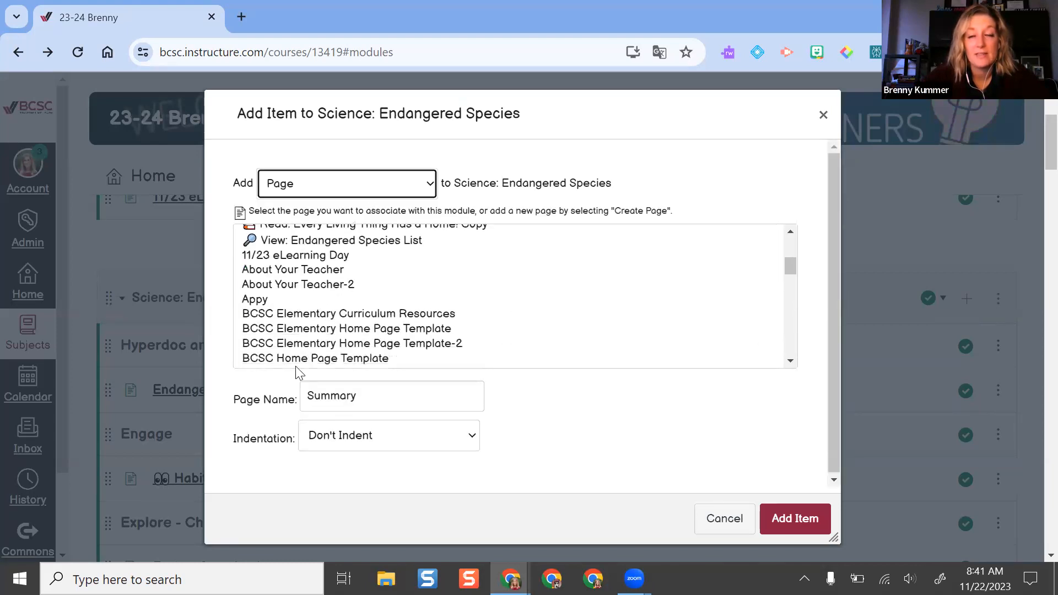
{"action": "scroll", "coordinate": [320, 288], "scroll_direction": "up", "scroll_amount": 3}
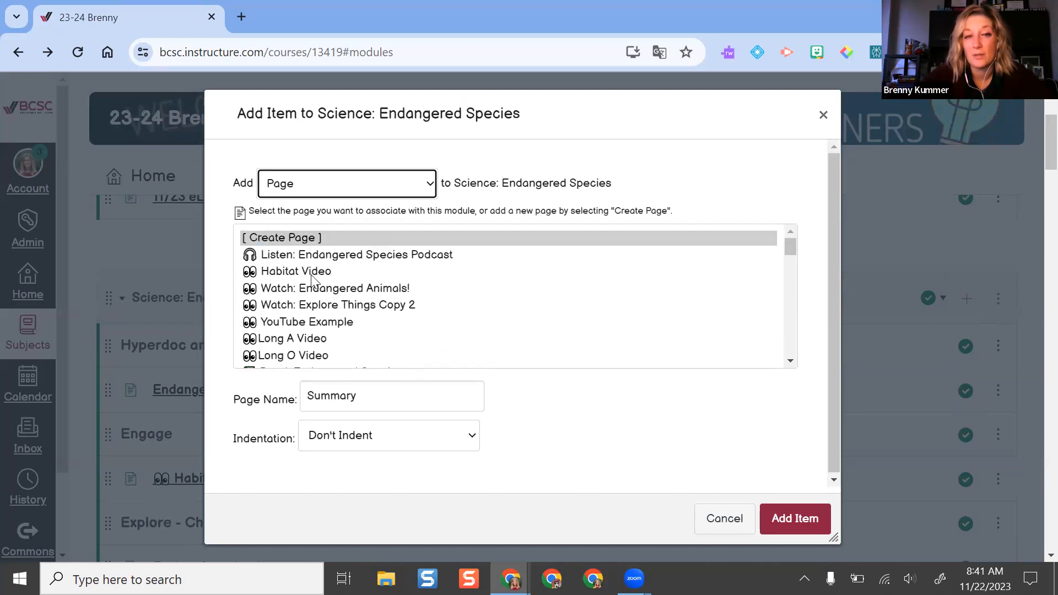
{"action": "left_click", "coordinate": [725, 517]}
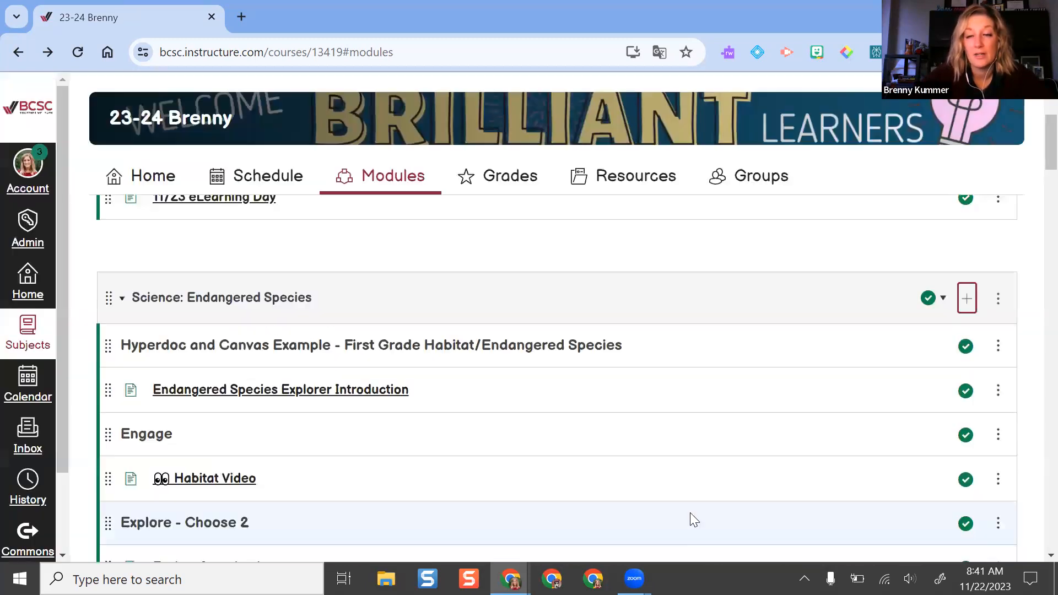
- Add a newly created assignment named eLearning Assignment to the Science: Endangered Species module, indented 3 levels
{"action": "left_click", "coordinate": [968, 301]}
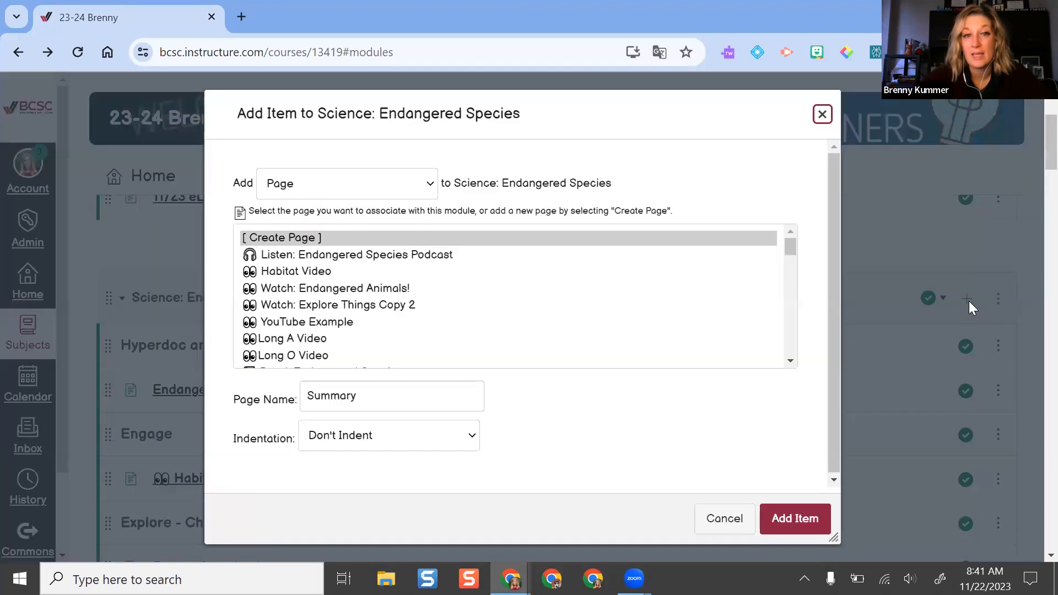
{"action": "left_click", "coordinate": [324, 184]}
{"action": "left_click", "coordinate": [330, 206]}
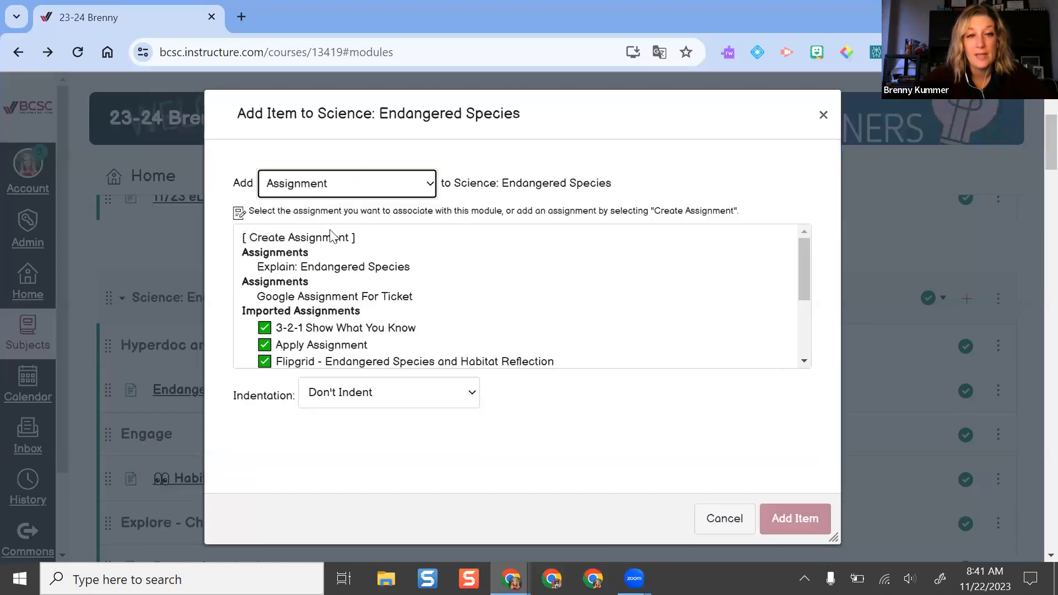
{"action": "left_click", "coordinate": [356, 238]}
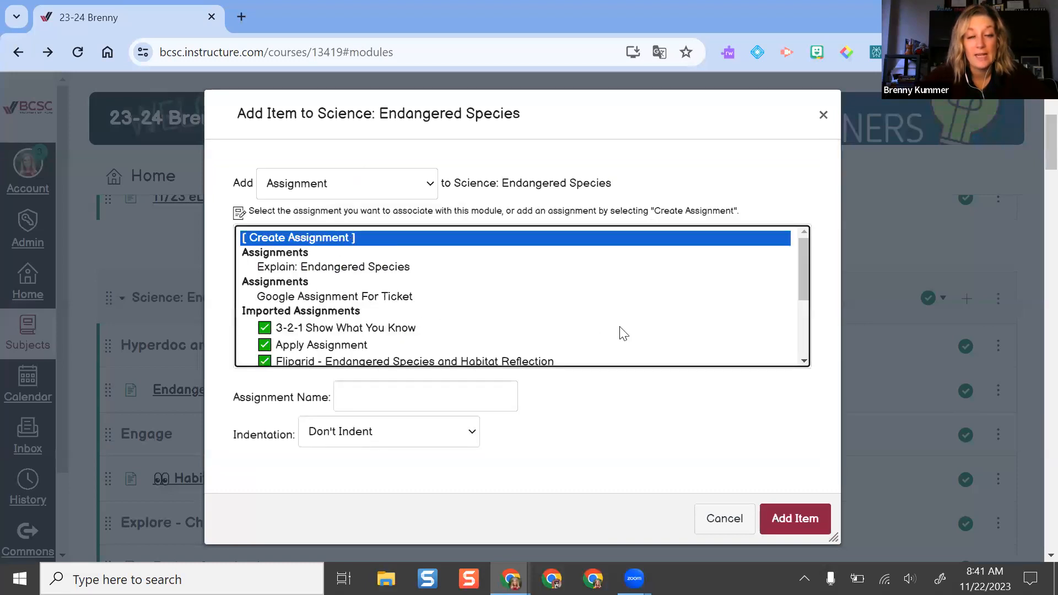
{"action": "left_click", "coordinate": [438, 403]}
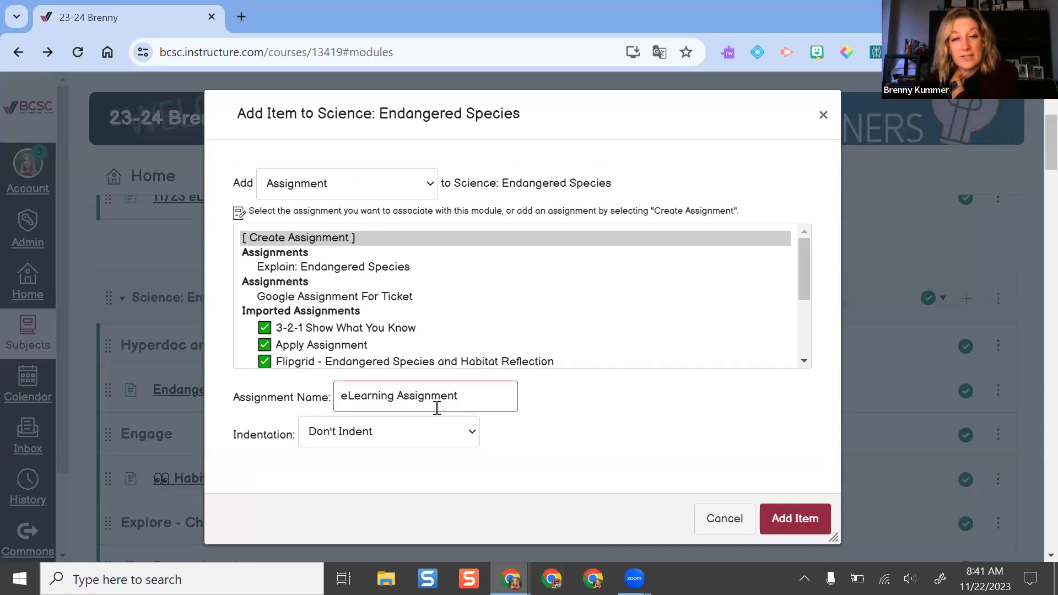
{"action": "left_click", "coordinate": [396, 437]}
{"action": "left_click", "coordinate": [374, 499]}
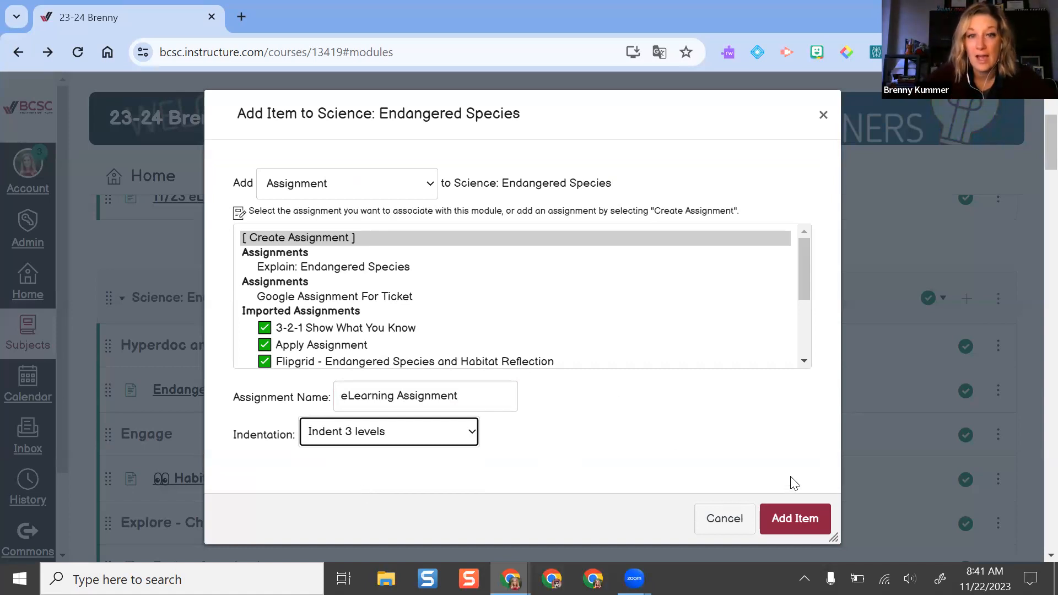
{"action": "left_click", "coordinate": [801, 519]}
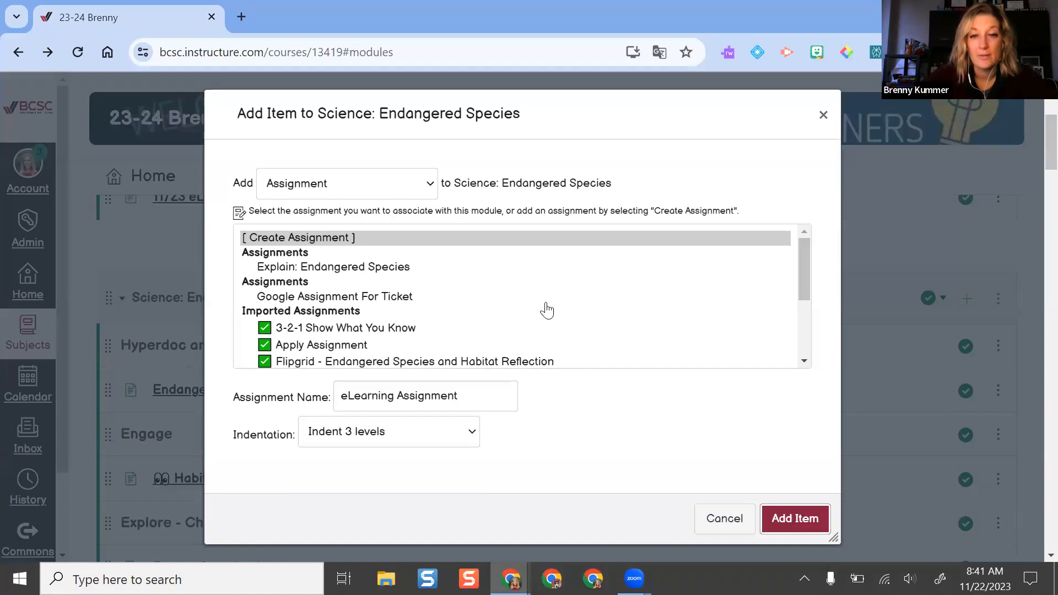
{"action": "scroll", "coordinate": [487, 310], "scroll_direction": "down", "scroll_amount": 15}
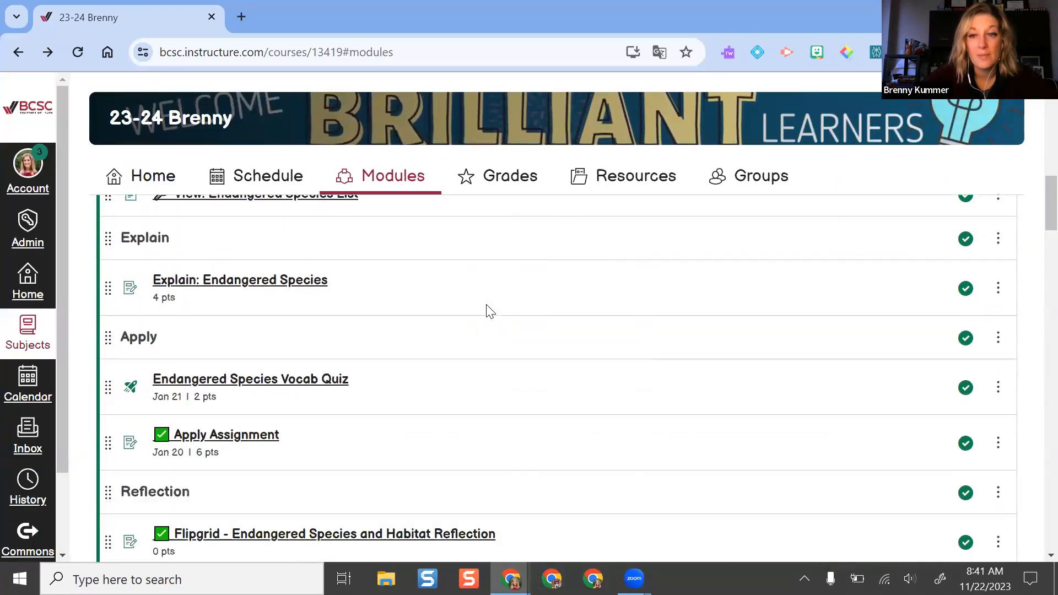
{"action": "scroll", "coordinate": [487, 310], "scroll_direction": "down", "scroll_amount": 2}
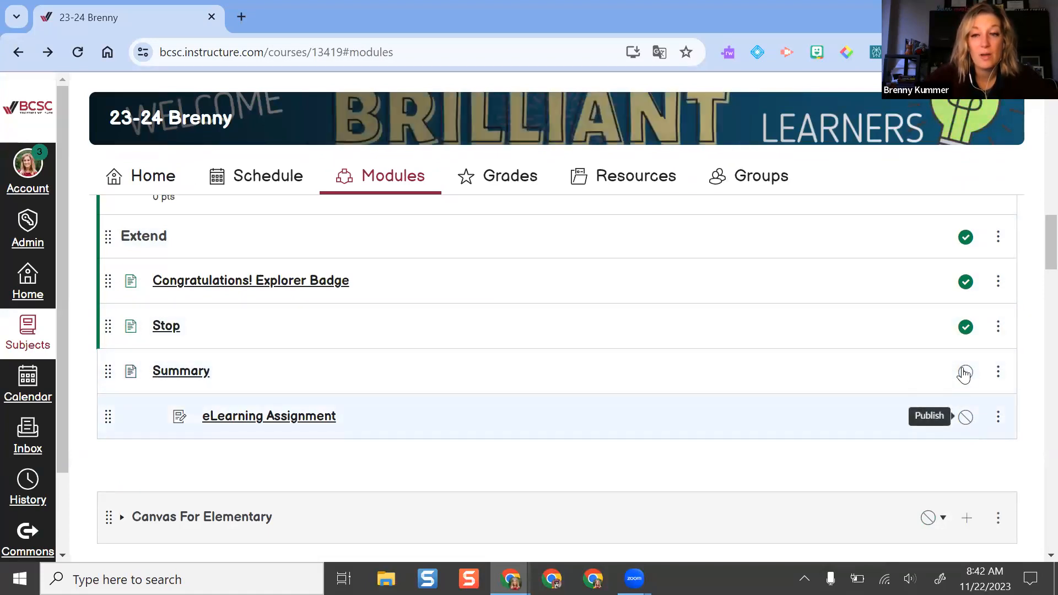
- Try to publish the Science: Endangered Species module with all its items, and check the status of its last two items
{"action": "scroll", "coordinate": [969, 373], "scroll_direction": "up", "scroll_amount": 5}
{"action": "scroll", "coordinate": [967, 373], "scroll_direction": "up", "scroll_amount": 10}
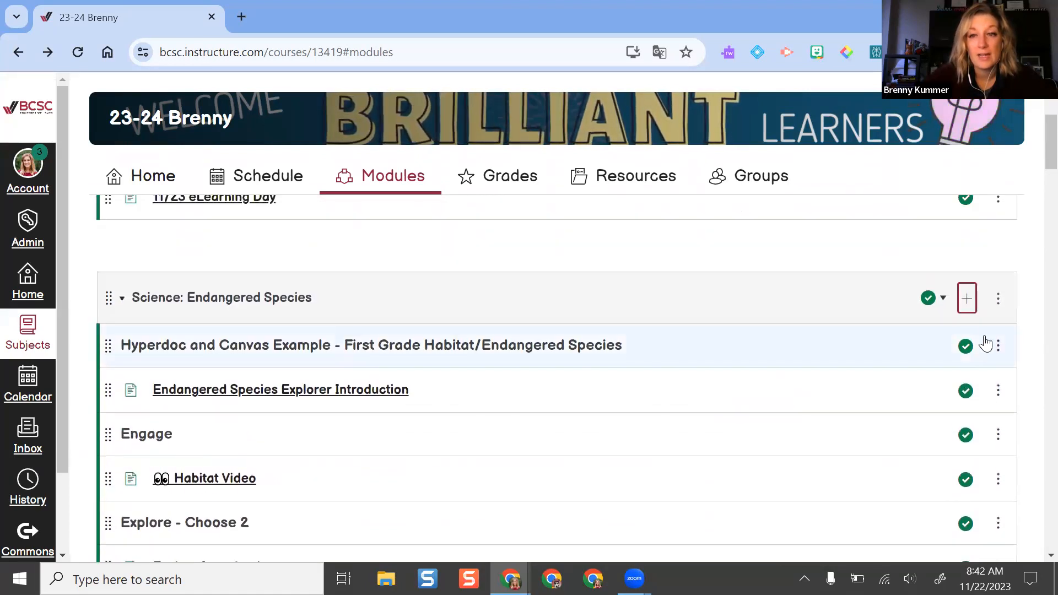
{"action": "left_click", "coordinate": [932, 299]}
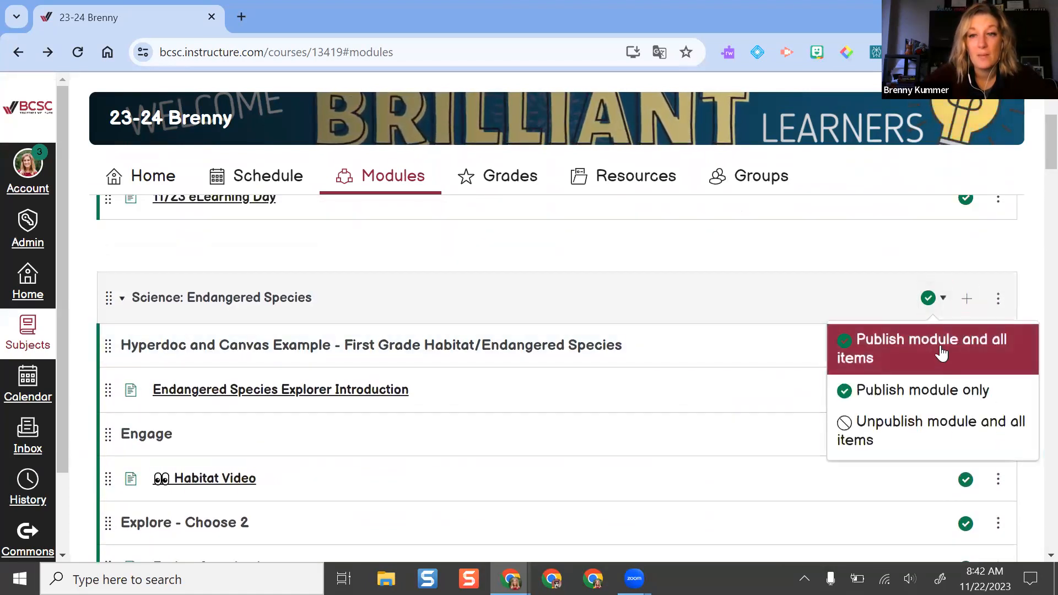
{"action": "left_click", "coordinate": [931, 346]}
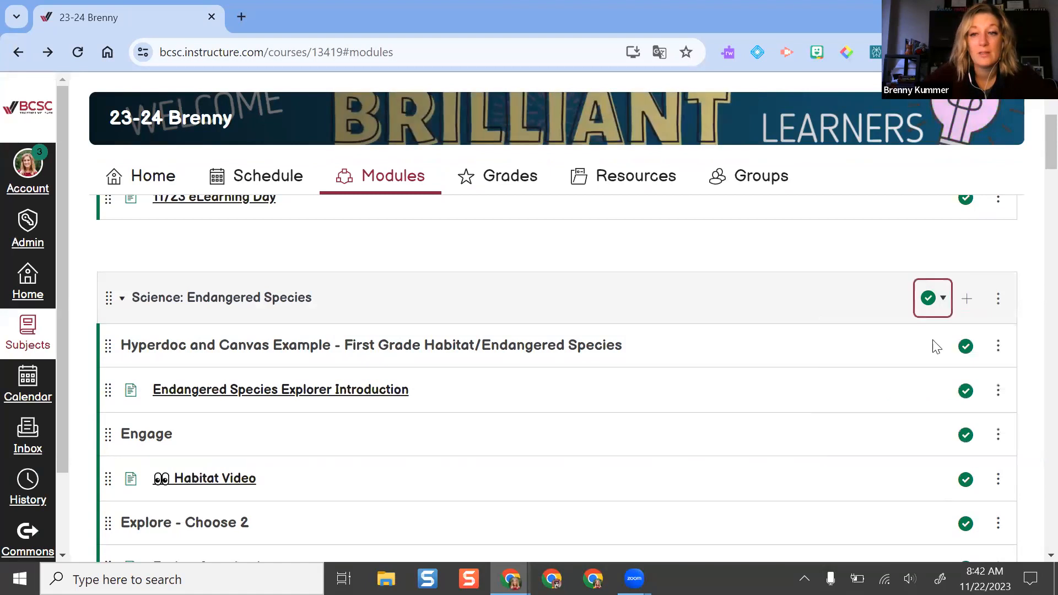
{"action": "scroll", "coordinate": [792, 380], "scroll_direction": "down", "scroll_amount": 15}
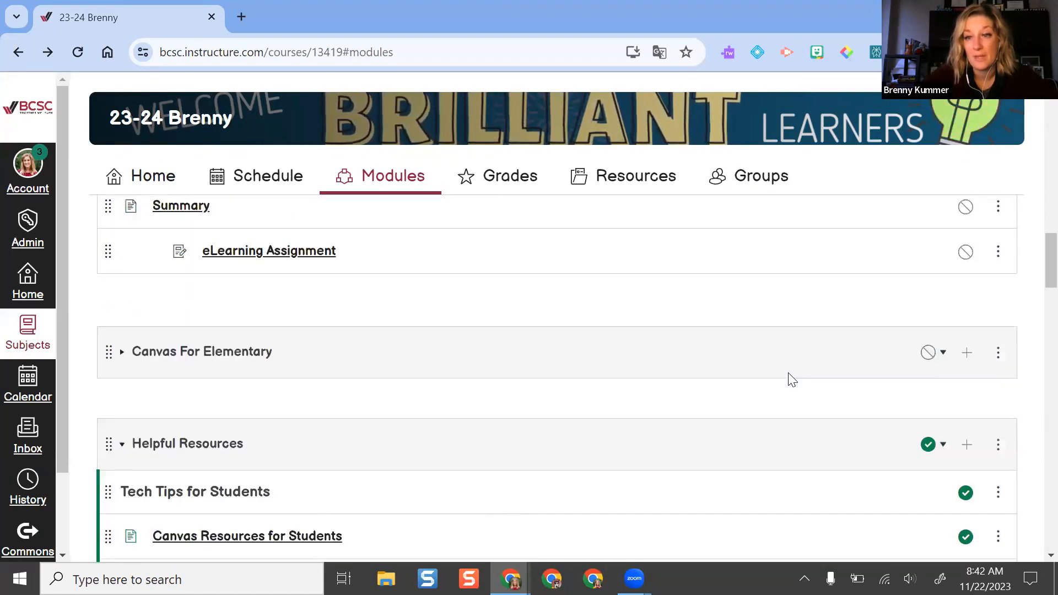
{"action": "scroll", "coordinate": [792, 381], "scroll_direction": "up", "scroll_amount": 5}
{"action": "scroll", "coordinate": [337, 369], "scroll_direction": "down", "scroll_amount": 3}
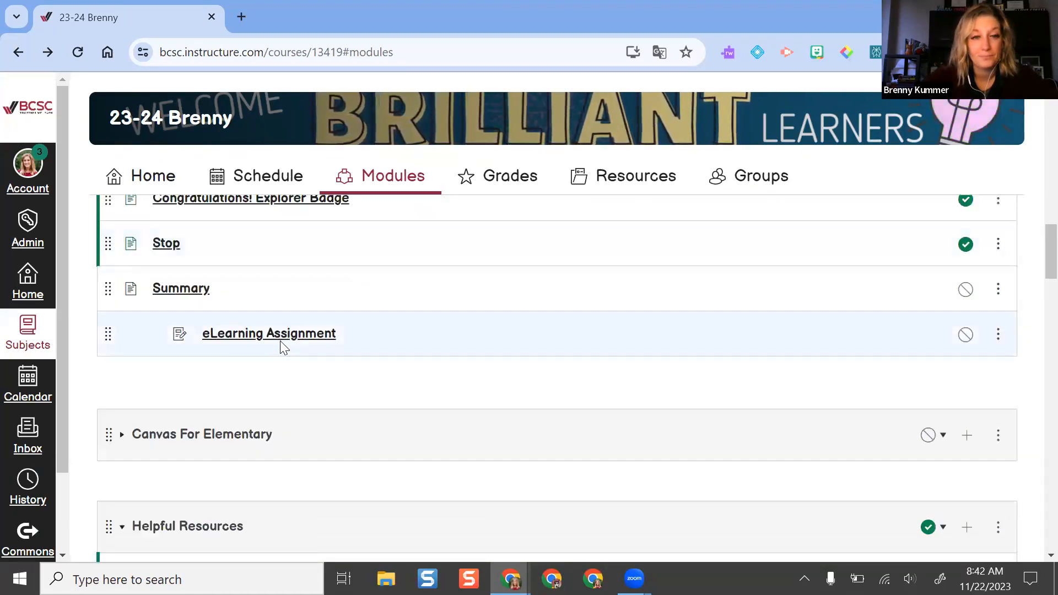
- Open the eLearning Assignment for editing, with the course navigation shown beside it
{"action": "left_click", "coordinate": [269, 337]}
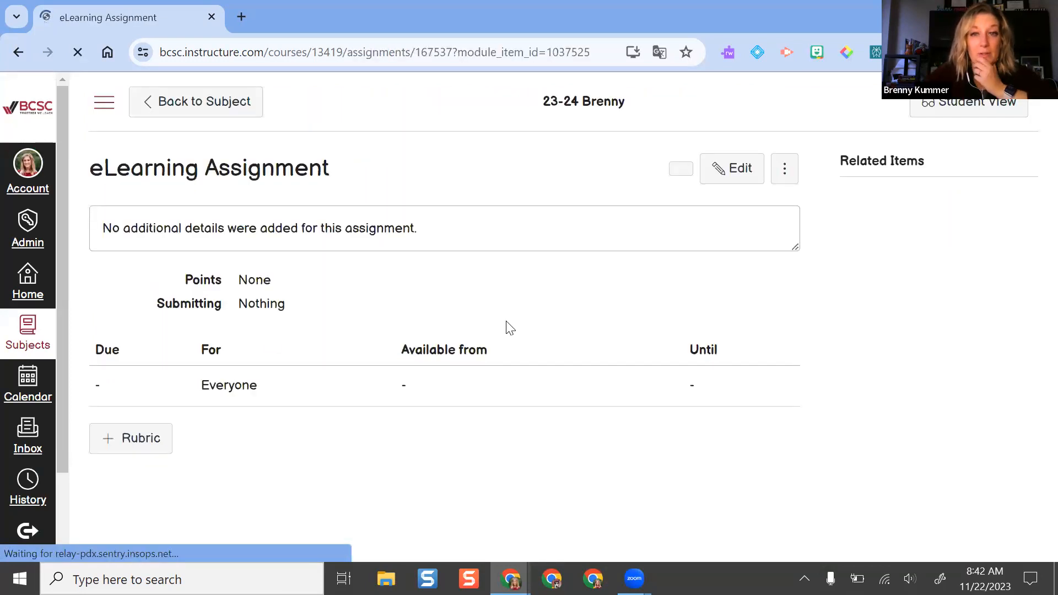
{"action": "left_click", "coordinate": [105, 105]}
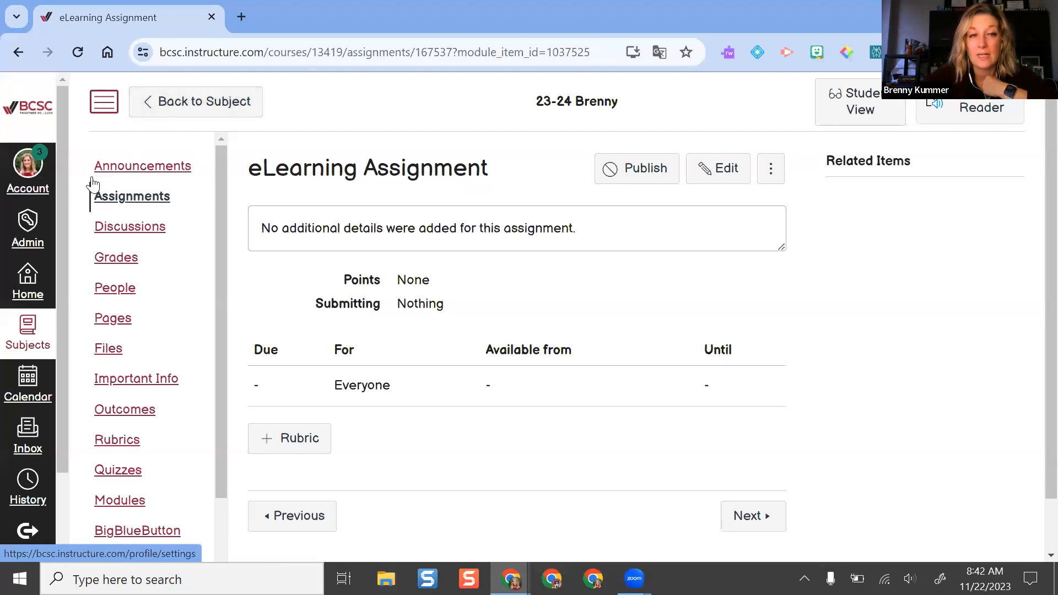
{"action": "left_click", "coordinate": [104, 104]}
{"action": "left_click", "coordinate": [104, 104]}
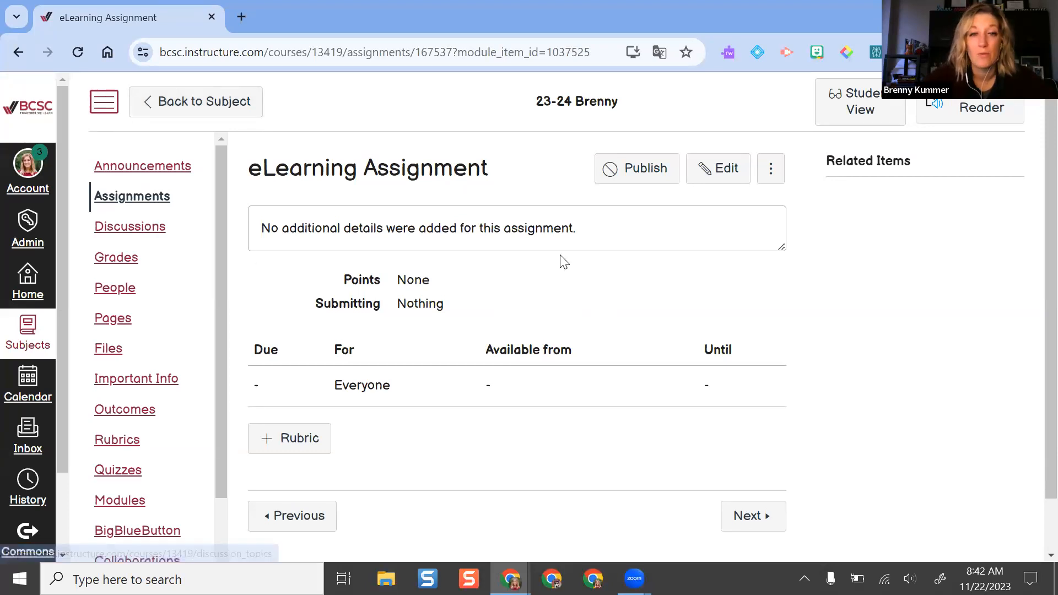
{"action": "left_click", "coordinate": [716, 172]}
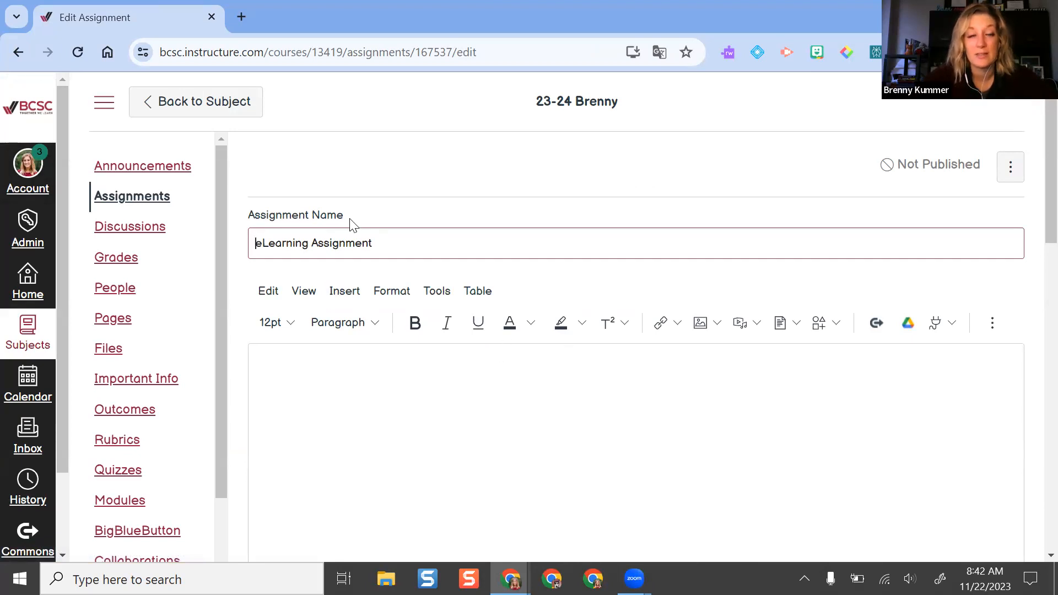
- Examine the assignment's empty description editor and its options for inserting media and documents
{"action": "scroll", "coordinate": [462, 237], "scroll_direction": "down", "scroll_amount": 1}
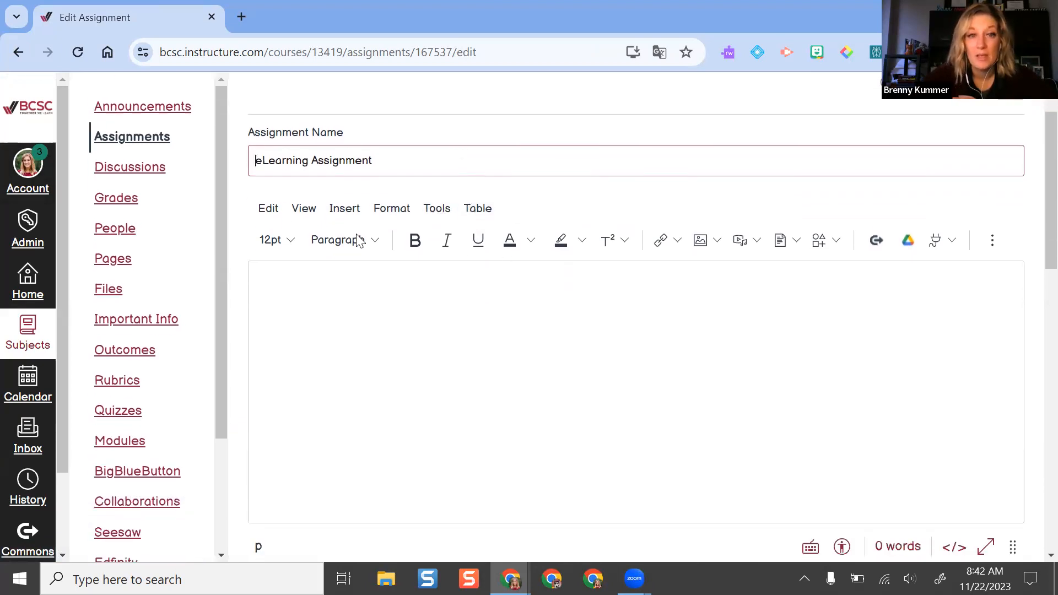
{"action": "scroll", "coordinate": [1026, 215], "scroll_direction": "up", "scroll_amount": 1}
{"action": "scroll", "coordinate": [687, 303], "scroll_direction": "down", "scroll_amount": 1}
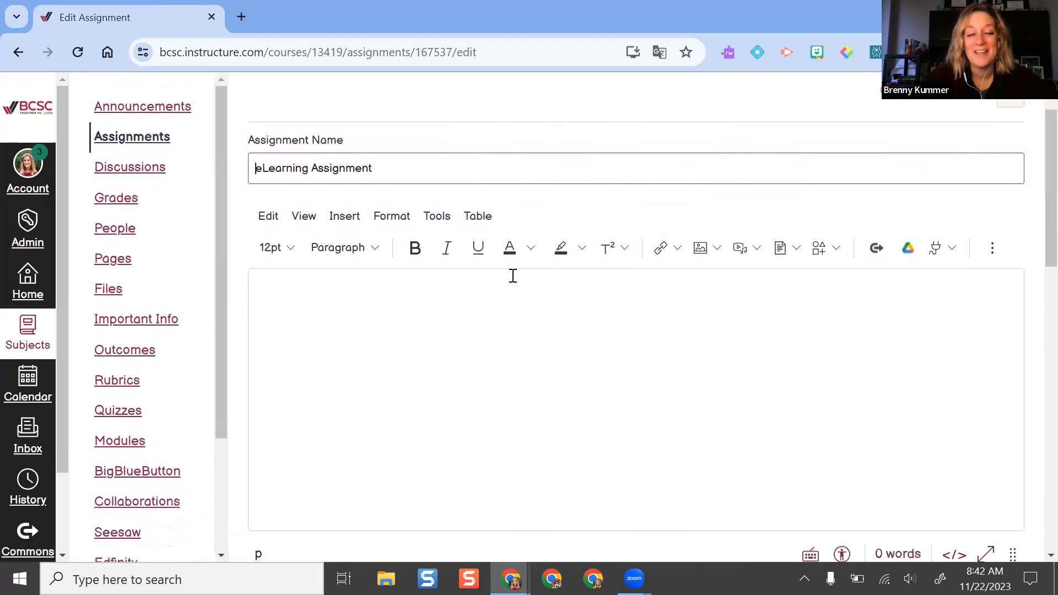
{"action": "left_click", "coordinate": [782, 451]}
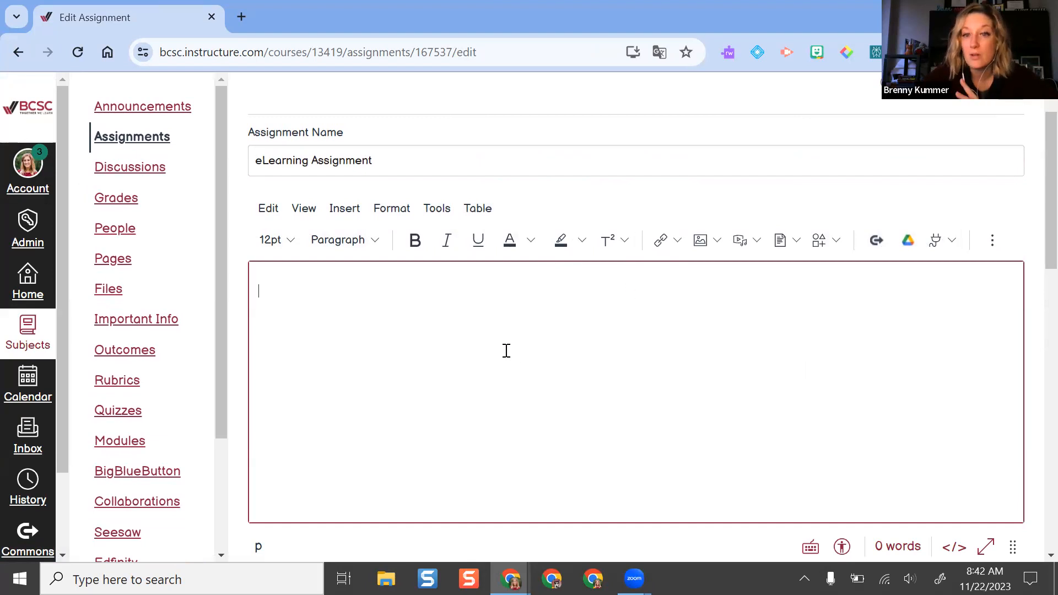
{"action": "left_click", "coordinate": [757, 241]}
{"action": "left_click", "coordinate": [797, 242]}
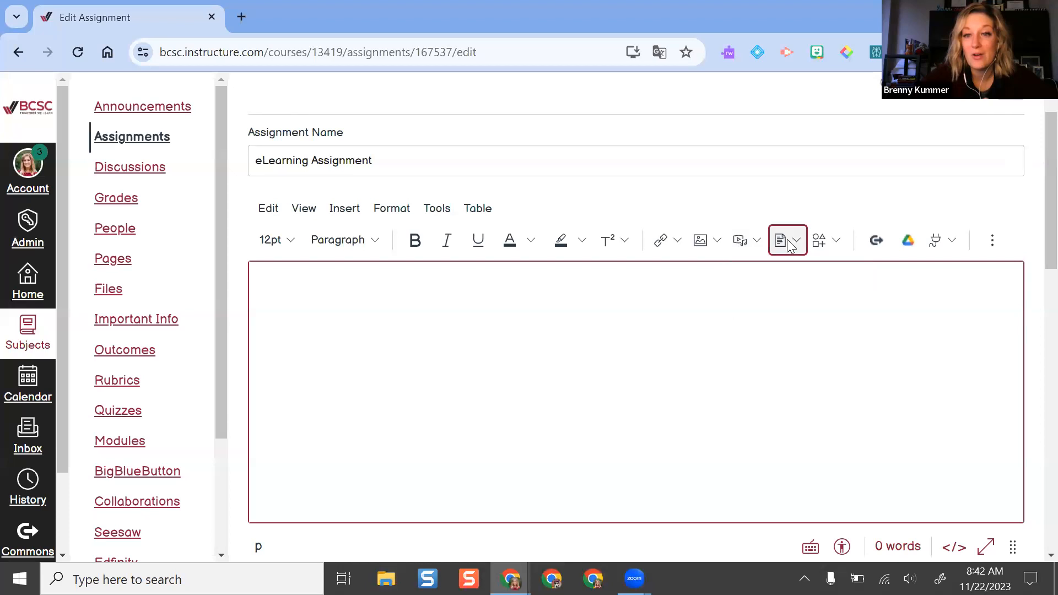
{"action": "left_click", "coordinate": [797, 241]}
{"action": "left_click", "coordinate": [655, 343]}
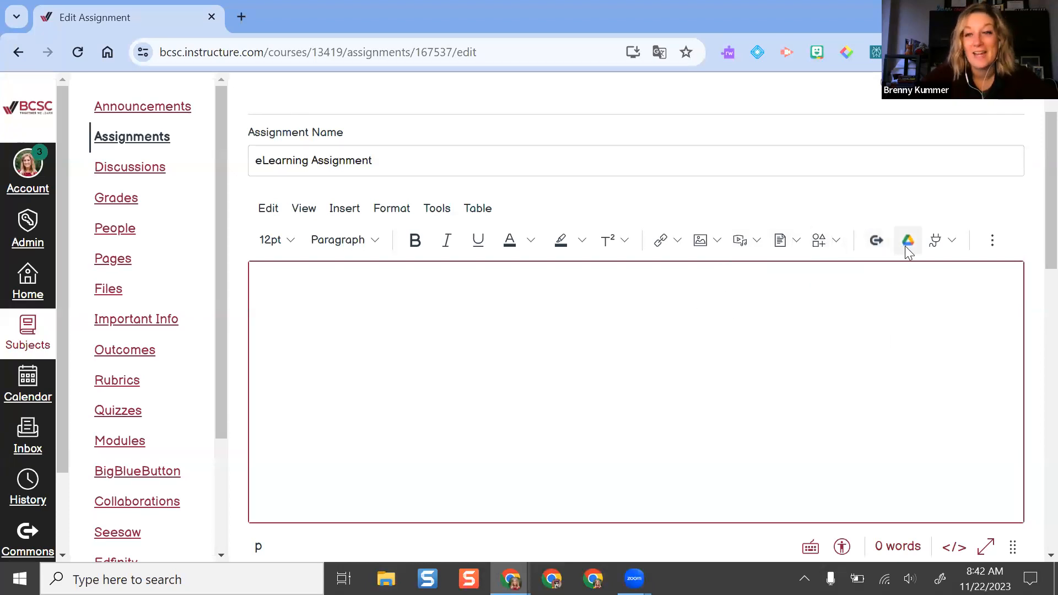
- View the full list of external apps available in the description editor and close it without choosing one
{"action": "left_click", "coordinate": [945, 248]}
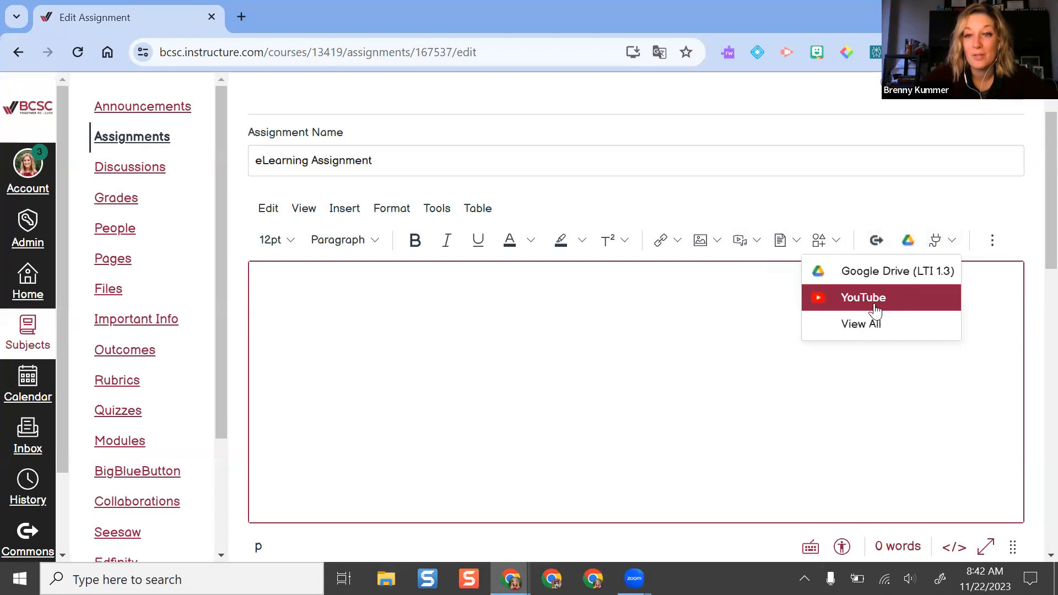
{"action": "left_click", "coordinate": [847, 334]}
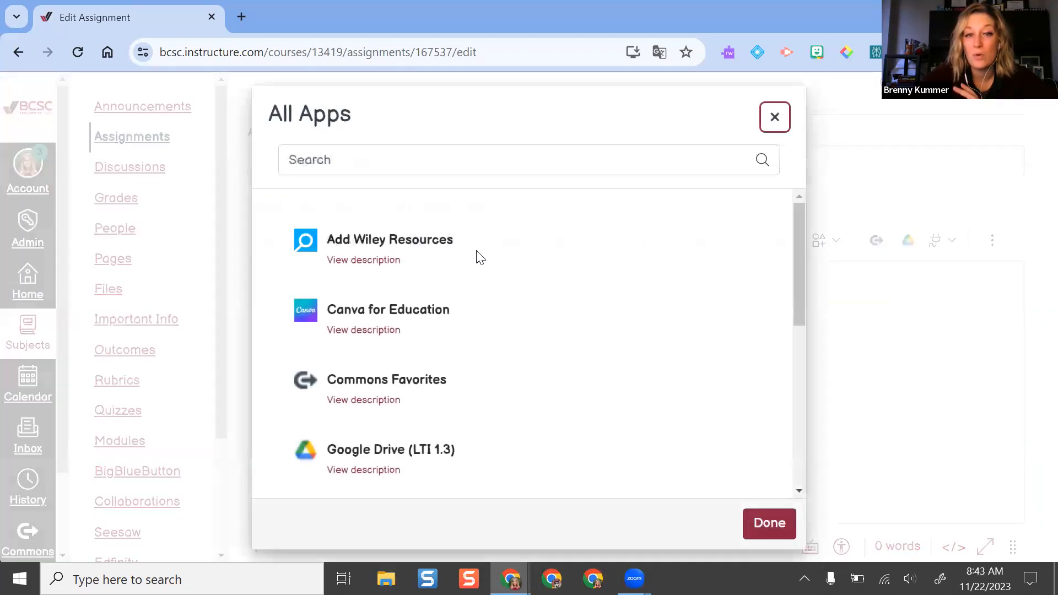
{"action": "scroll", "coordinate": [488, 254], "scroll_direction": "down", "scroll_amount": 3}
{"action": "scroll", "coordinate": [442, 253], "scroll_direction": "up", "scroll_amount": 3}
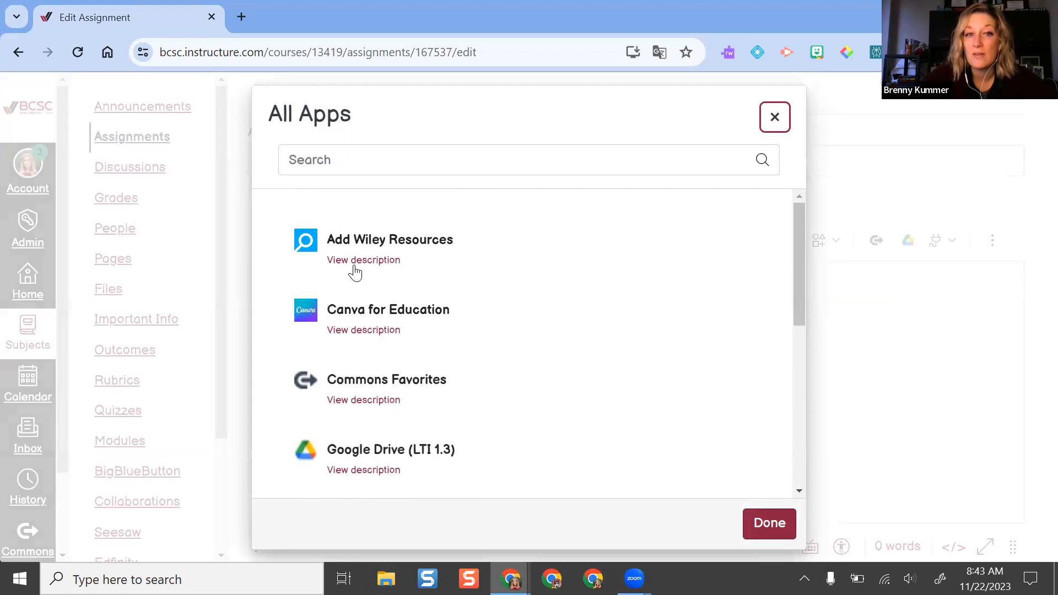
{"action": "left_click", "coordinate": [761, 519]}
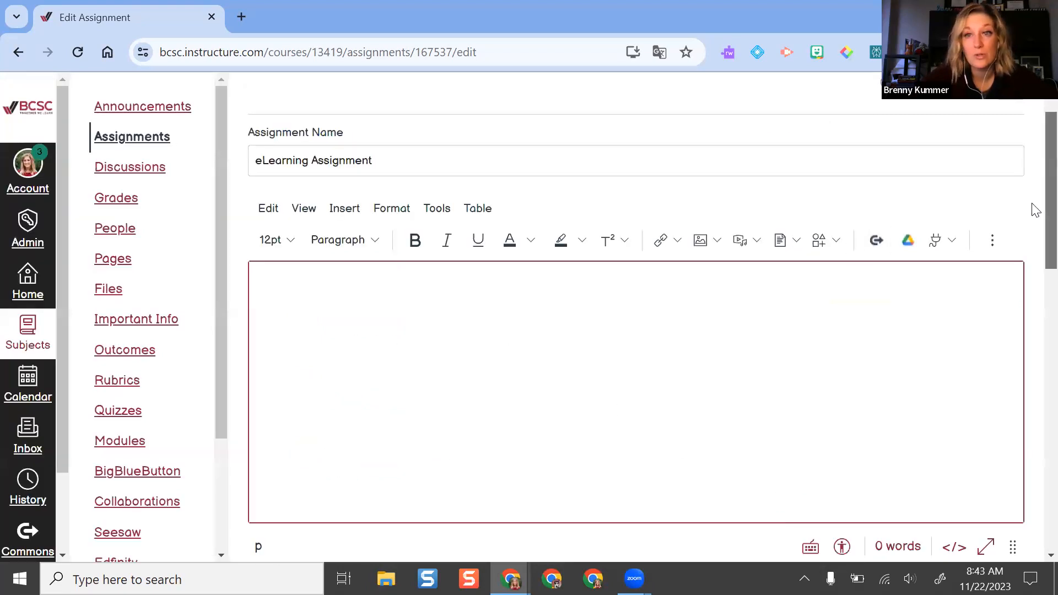
- Set the points for the eLearning Assignment to 10
{"action": "scroll", "coordinate": [1033, 236], "scroll_direction": "down", "scroll_amount": 5}
{"action": "scroll", "coordinate": [985, 322], "scroll_direction": "down", "scroll_amount": 3}
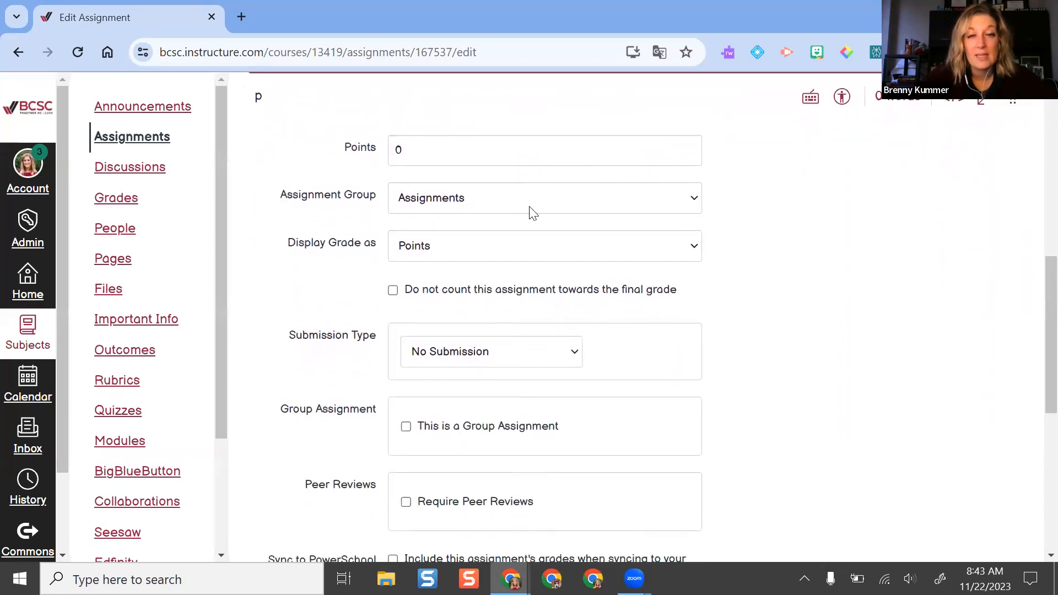
{"action": "scroll", "coordinate": [821, 243], "scroll_direction": "up", "scroll_amount": 6}
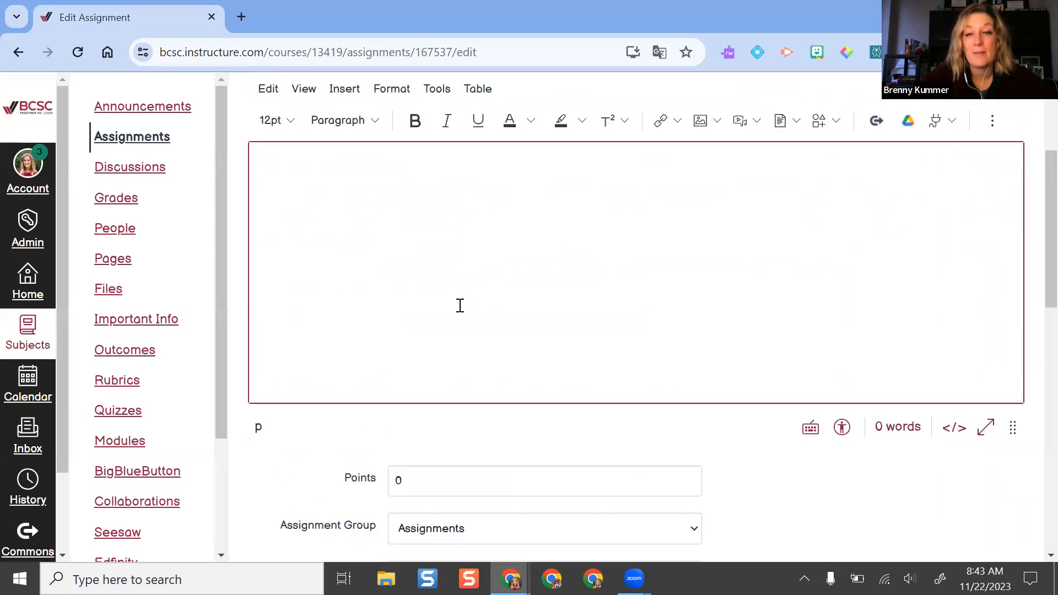
{"action": "scroll", "coordinate": [755, 290], "scroll_direction": "down", "scroll_amount": 6}
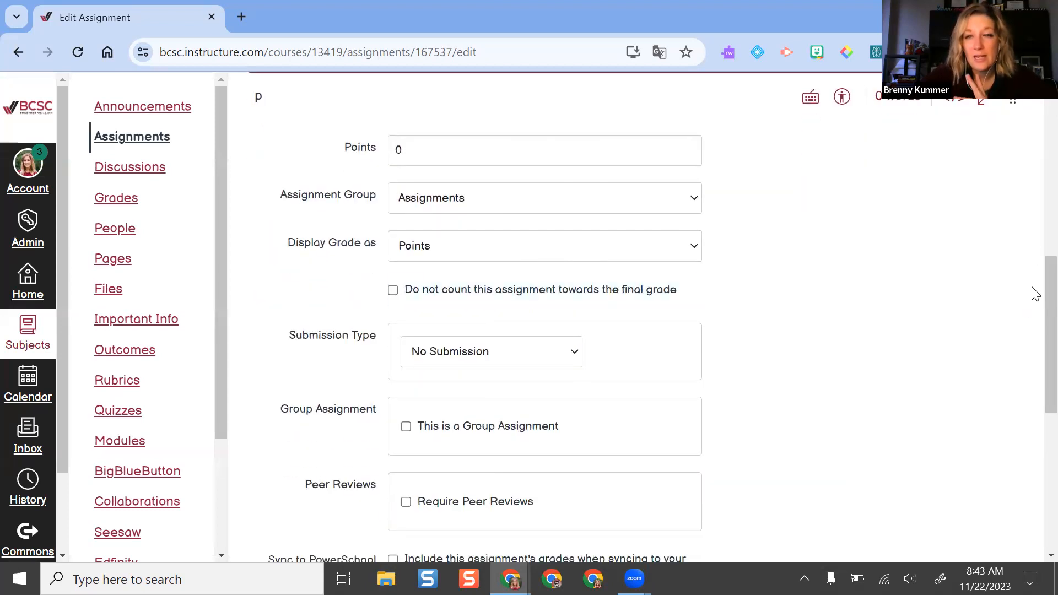
{"action": "scroll", "coordinate": [1034, 301], "scroll_direction": "down", "scroll_amount": 1}
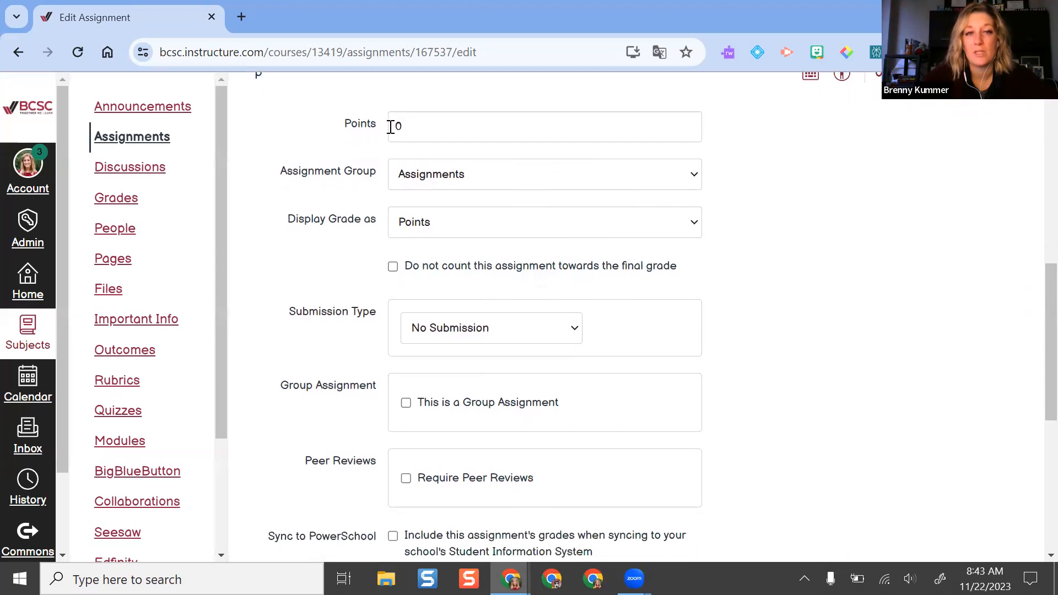
{"action": "double_click", "coordinate": [409, 136]}
{"action": "left_click", "coordinate": [879, 294]}
- Set the assignment's submission type to Online and allow Text Entry submissions
{"action": "scroll", "coordinate": [455, 218], "scroll_direction": "down", "scroll_amount": 3}
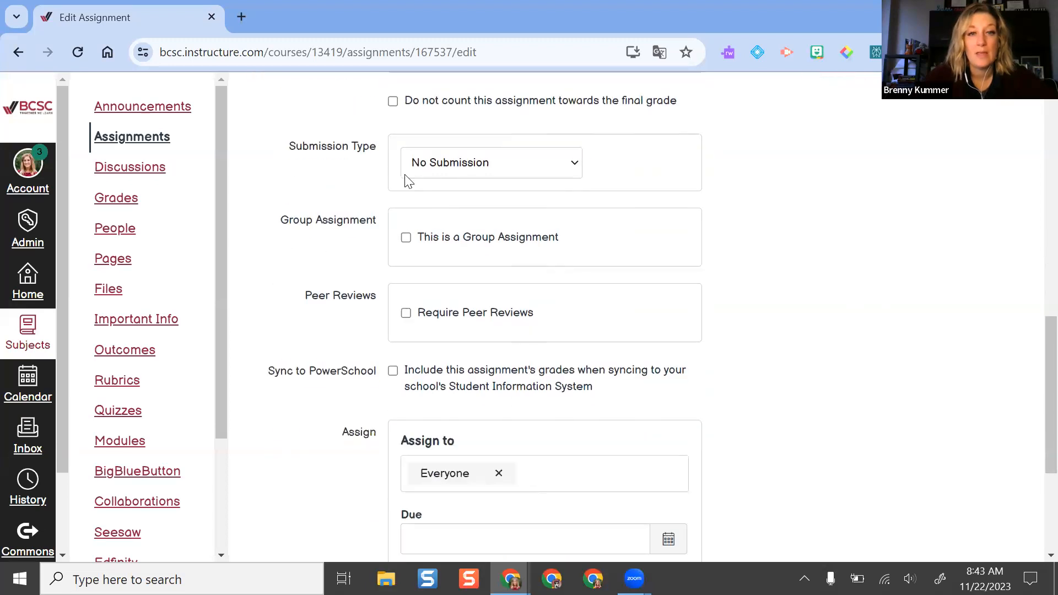
{"action": "left_click", "coordinate": [508, 171]}
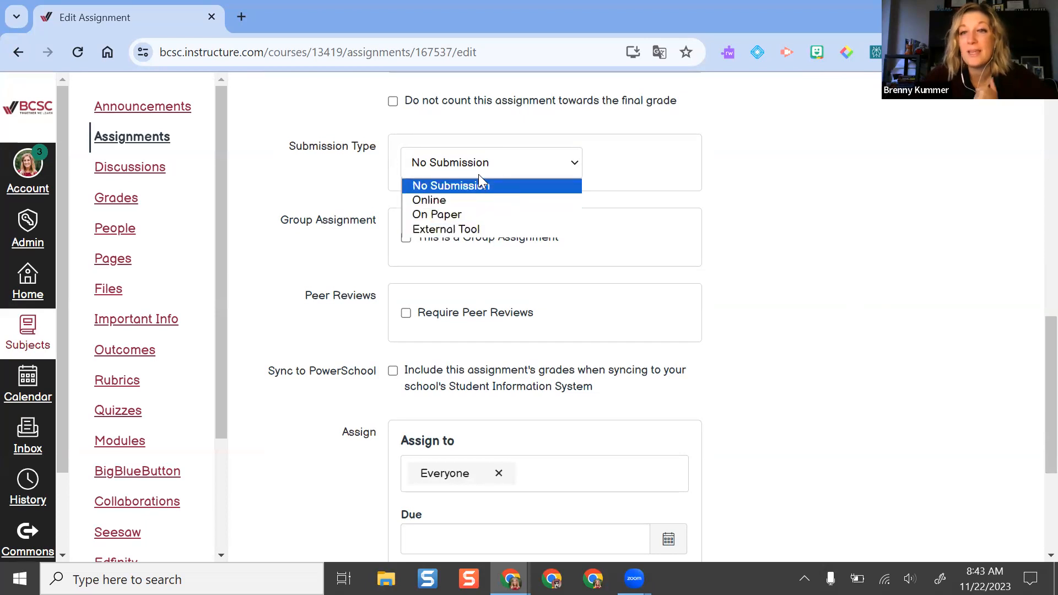
{"action": "left_click", "coordinate": [449, 202]}
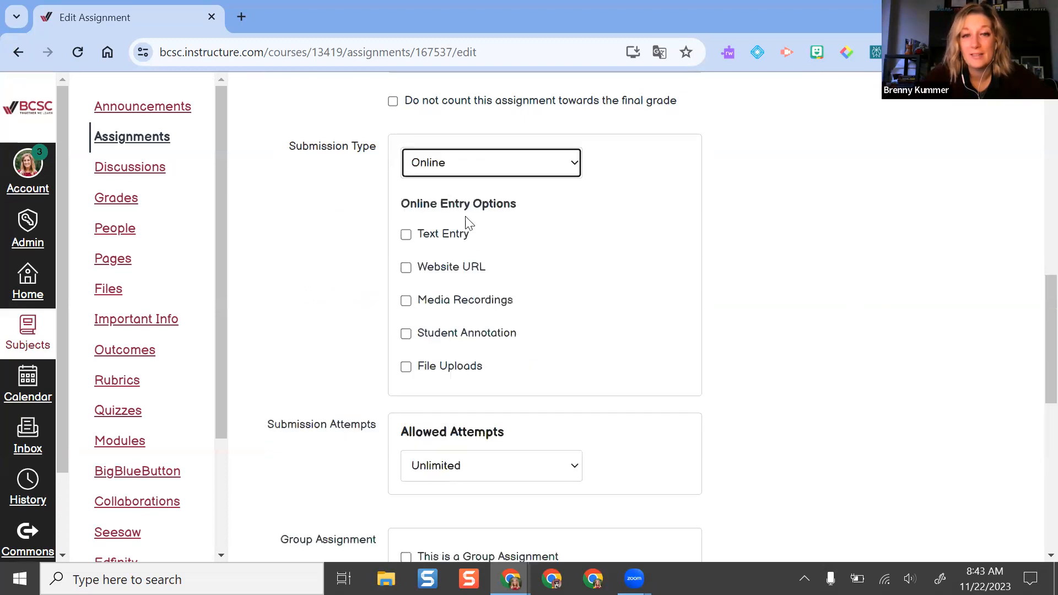
{"action": "left_click", "coordinate": [406, 235]}
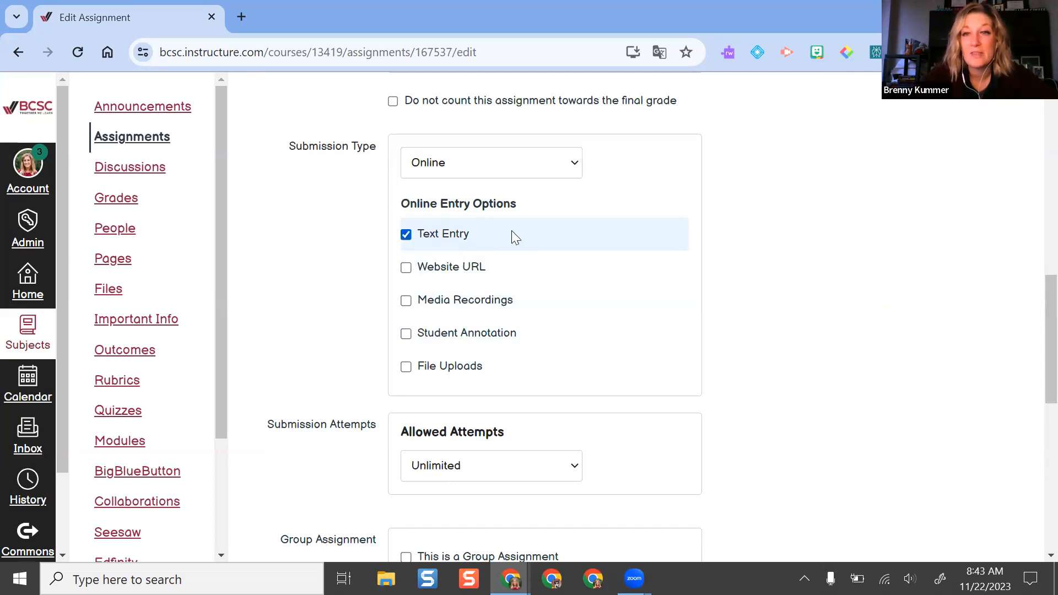
- Review the Text Entry submission option together with the assignment's description editor and its link tool
{"action": "scroll", "coordinate": [511, 232], "scroll_direction": "up", "scroll_amount": 2}
{"action": "scroll", "coordinate": [471, 399], "scroll_direction": "down", "scroll_amount": 1}
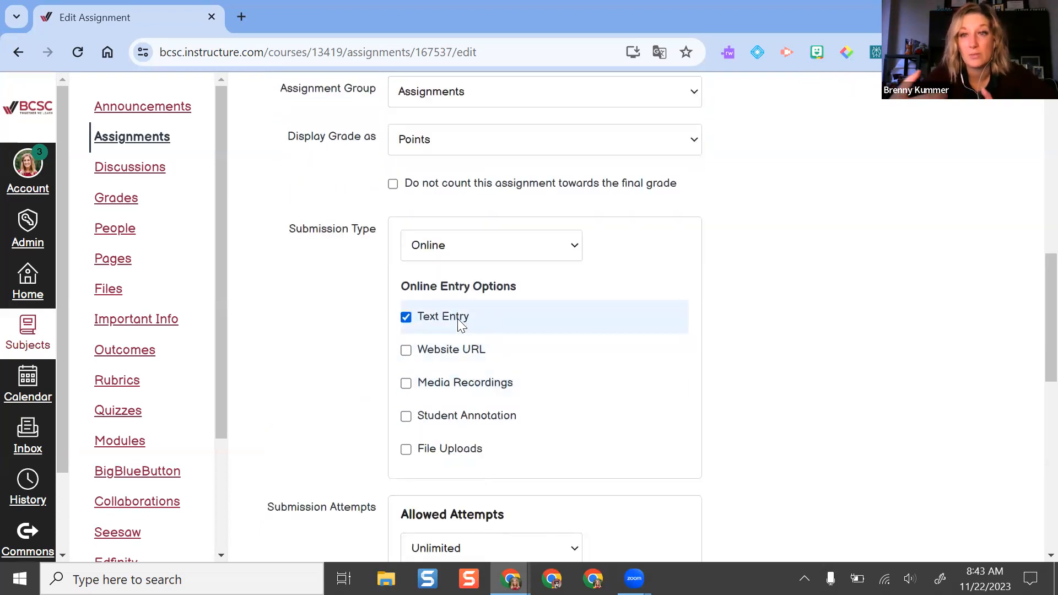
{"action": "left_click_drag", "start_coordinate": [479, 320], "coordinate": [406, 318]}
{"action": "scroll", "coordinate": [575, 305], "scroll_direction": "up", "scroll_amount": 6}
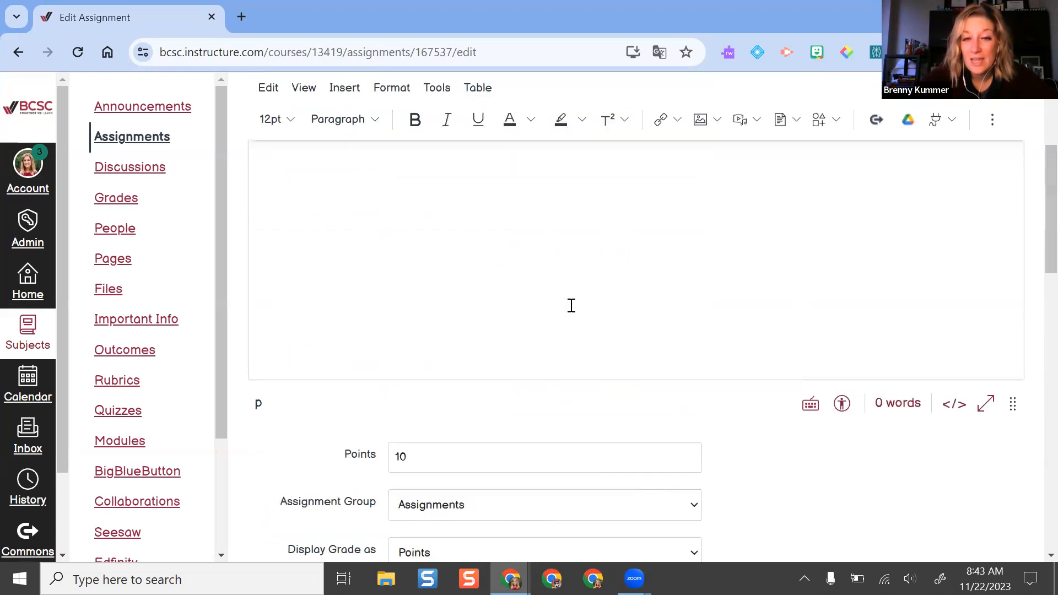
{"action": "scroll", "coordinate": [573, 306], "scroll_direction": "up", "scroll_amount": 4}
{"action": "scroll", "coordinate": [496, 292], "scroll_direction": "down", "scroll_amount": 2}
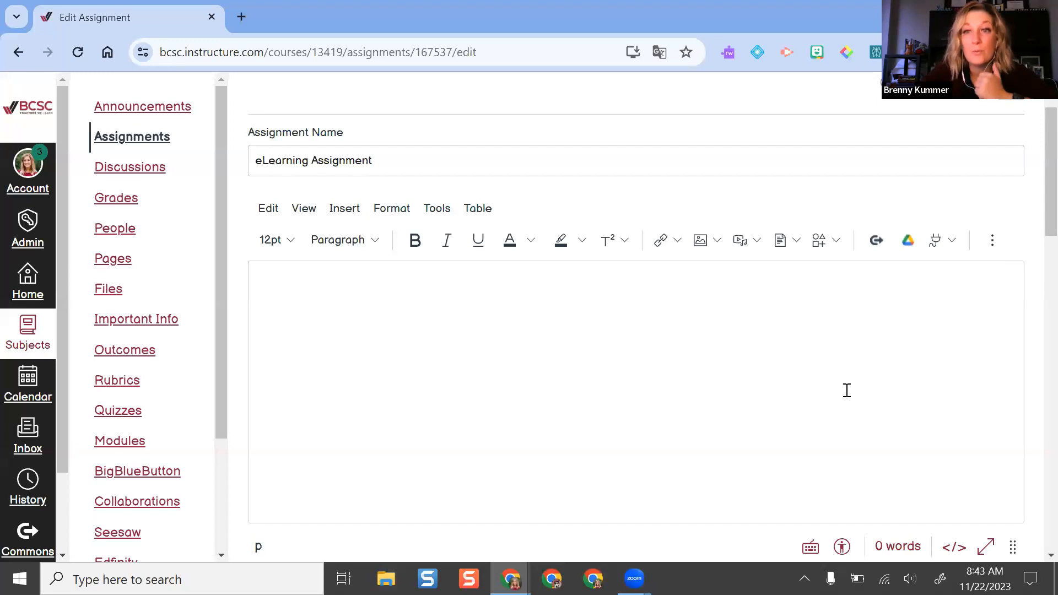
{"action": "left_click", "coordinate": [667, 240]}
{"action": "left_click", "coordinate": [900, 359]}
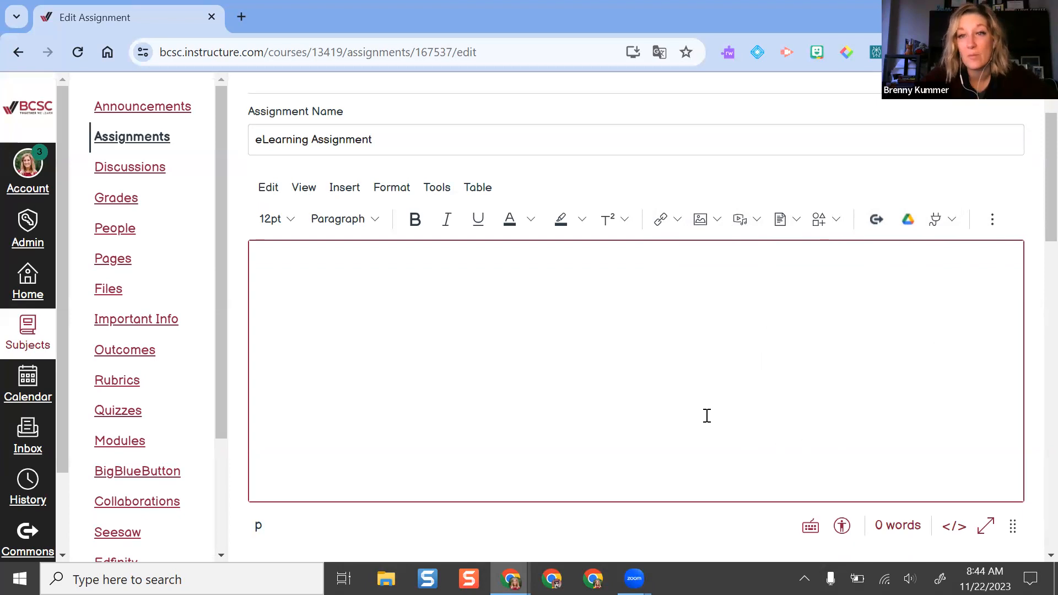
- Add Student Annotation to the assignment's online entry options and view its available file folders
{"action": "scroll", "coordinate": [705, 397], "scroll_direction": "down", "scroll_amount": 8}
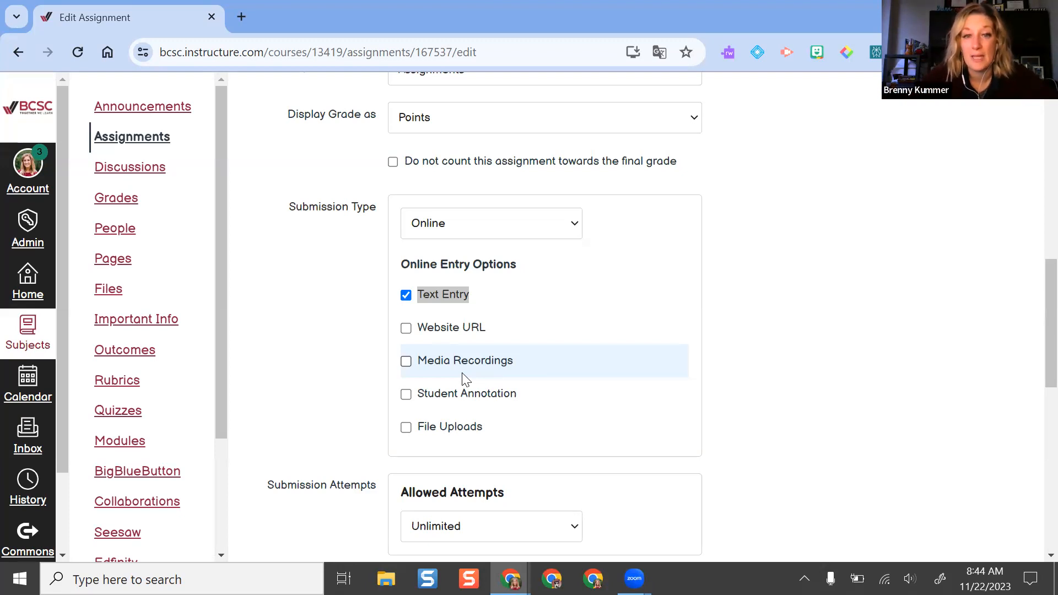
{"action": "scroll", "coordinate": [469, 300], "scroll_direction": "down", "scroll_amount": 2}
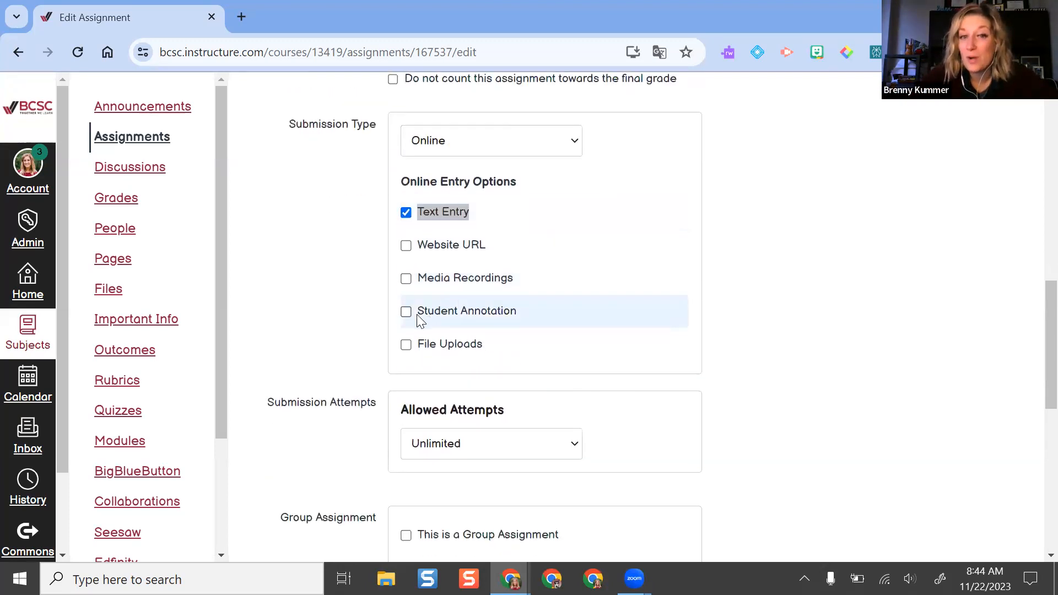
{"action": "left_click", "coordinate": [417, 313]}
{"action": "scroll", "coordinate": [599, 359], "scroll_direction": "down", "scroll_amount": 1}
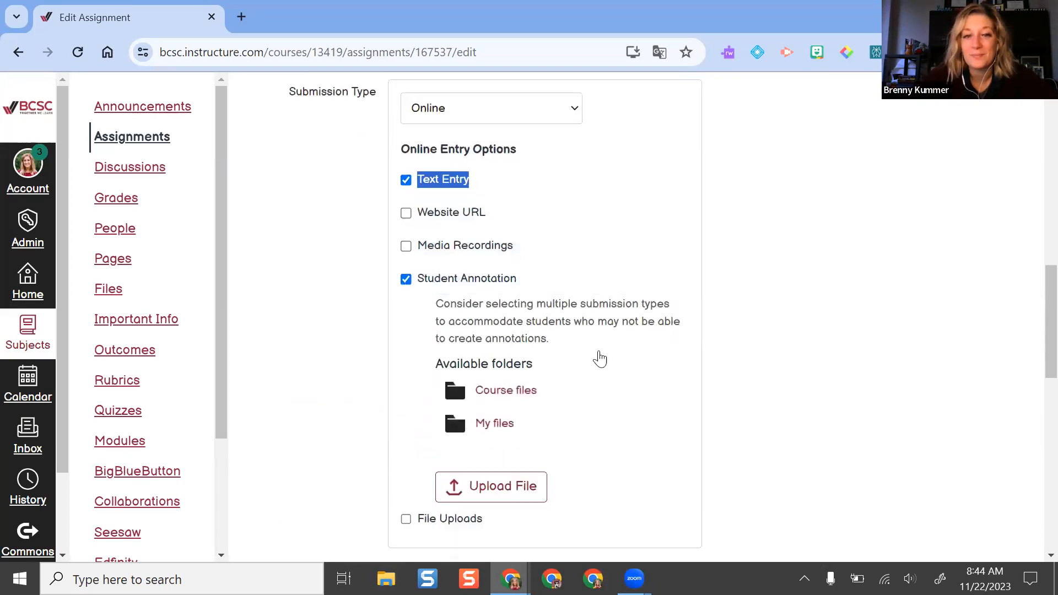
{"action": "scroll", "coordinate": [600, 359], "scroll_direction": "down", "scroll_amount": 1}
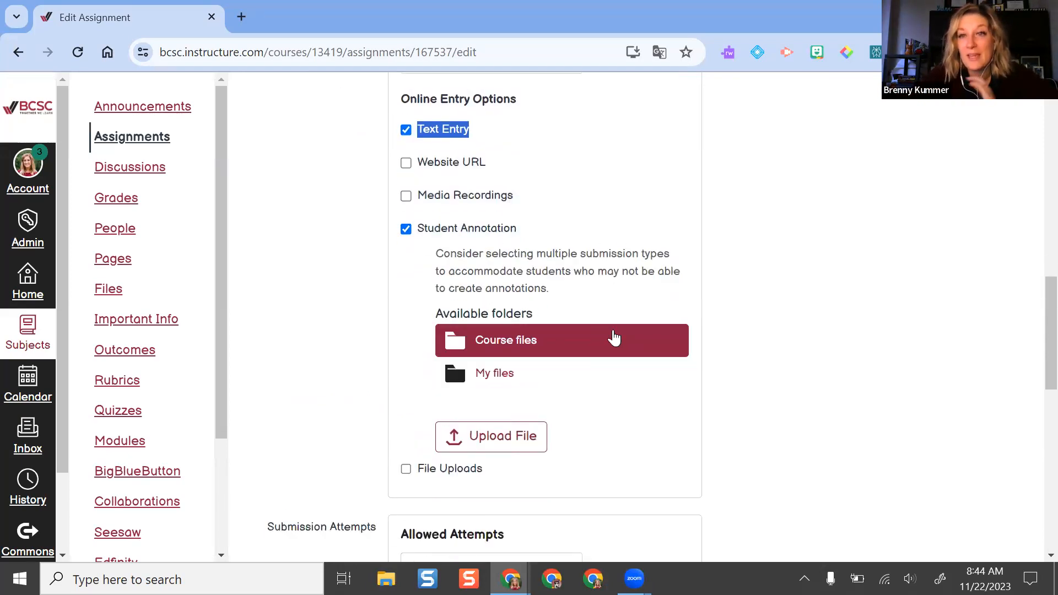
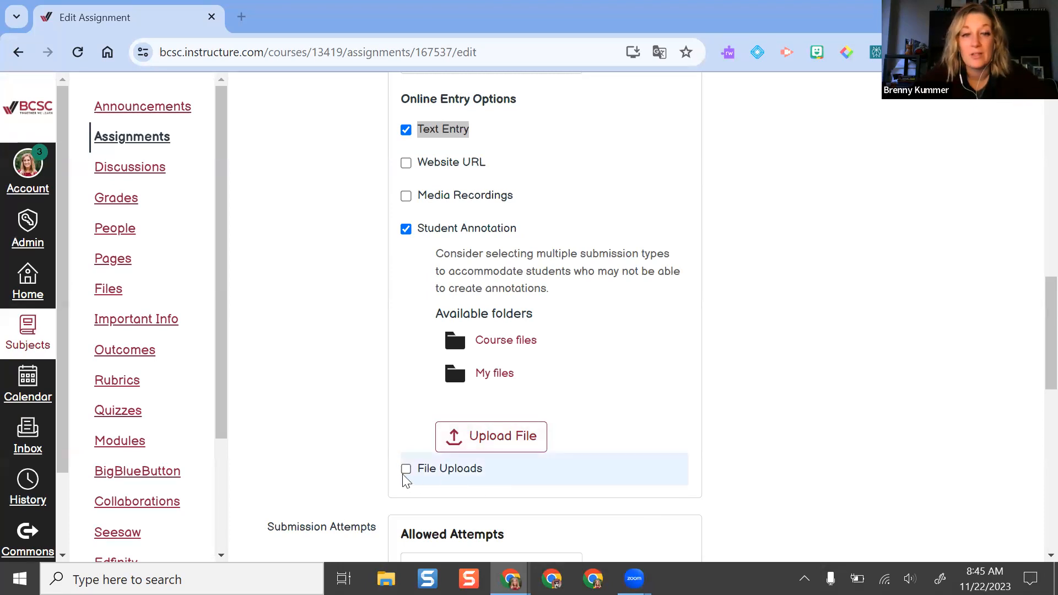
- Allow Media Recordings, Website URL and File Uploads as additional online entry options
{"action": "scroll", "coordinate": [512, 284], "scroll_direction": "up", "scroll_amount": 1}
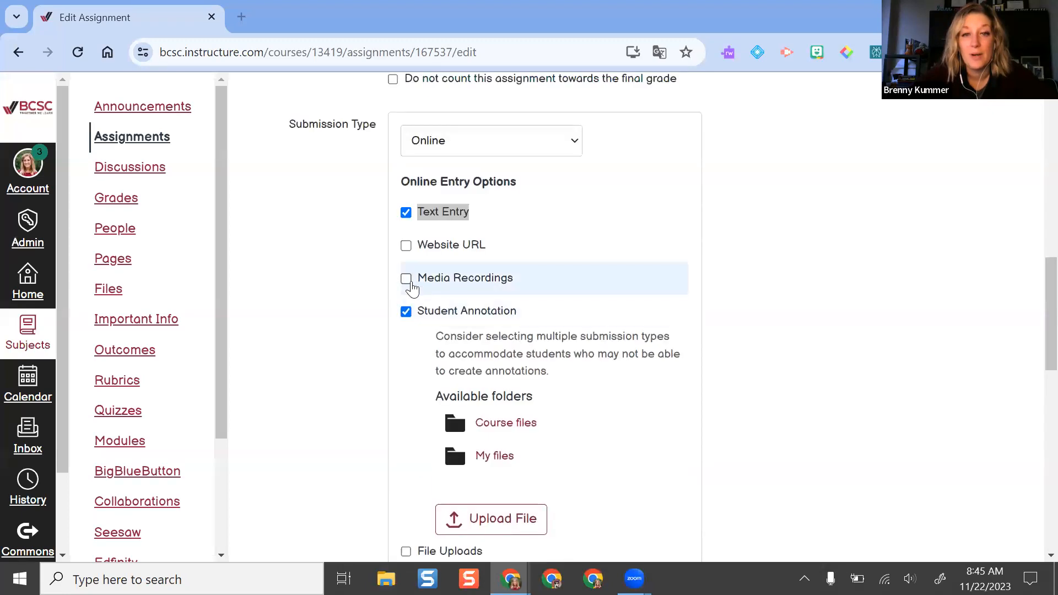
{"action": "left_click", "coordinate": [406, 279]}
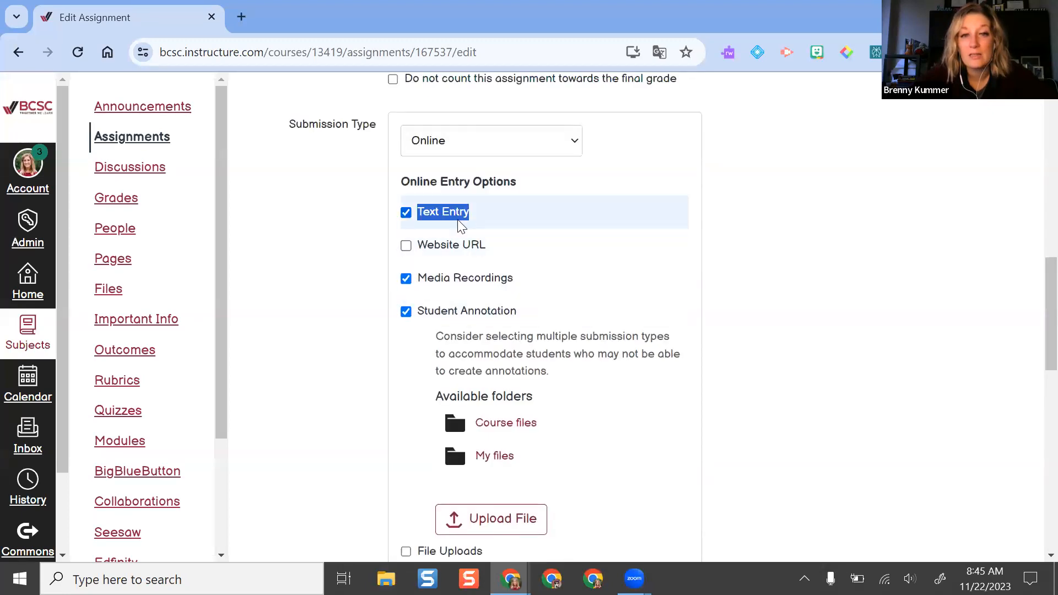
{"action": "left_click", "coordinate": [406, 245]}
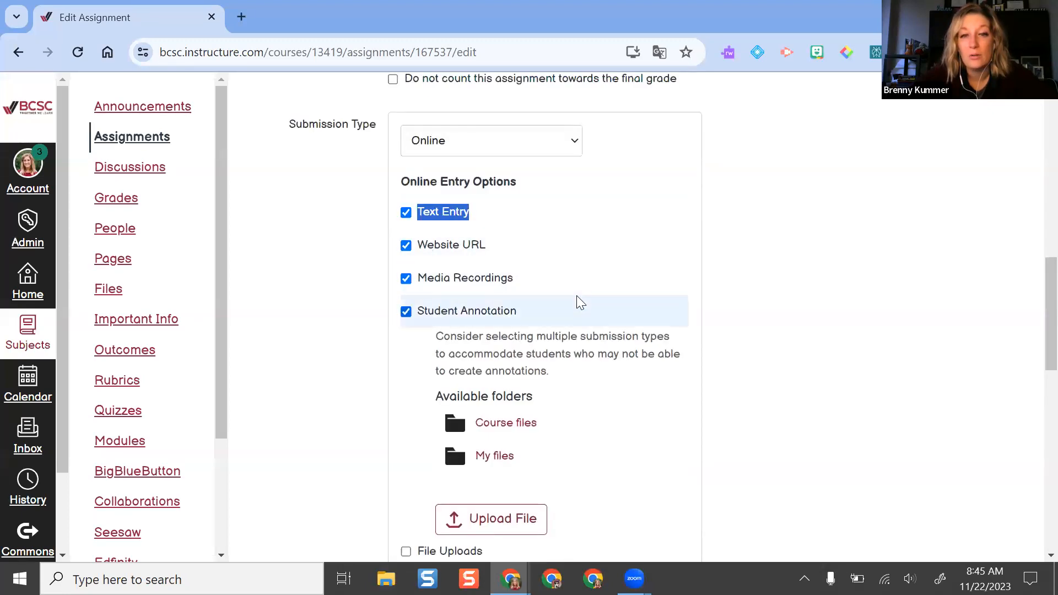
{"action": "scroll", "coordinate": [576, 301], "scroll_direction": "down", "scroll_amount": 2}
{"action": "left_click", "coordinate": [406, 387]}
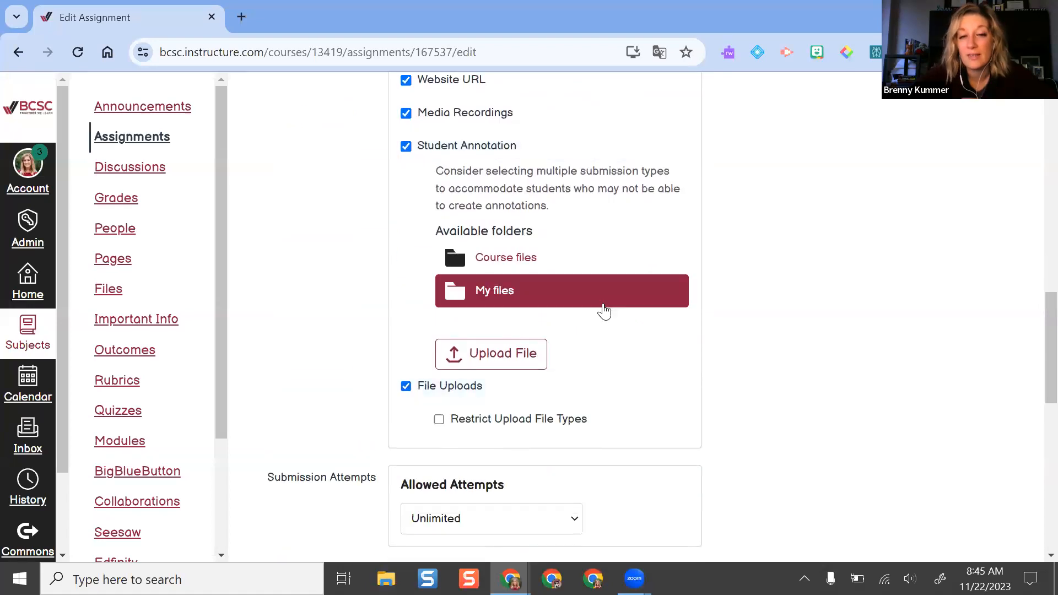
- Set the assignment's due date for everyone to Nov 24, 2023
{"action": "scroll", "coordinate": [800, 331], "scroll_direction": "down", "scroll_amount": 3}
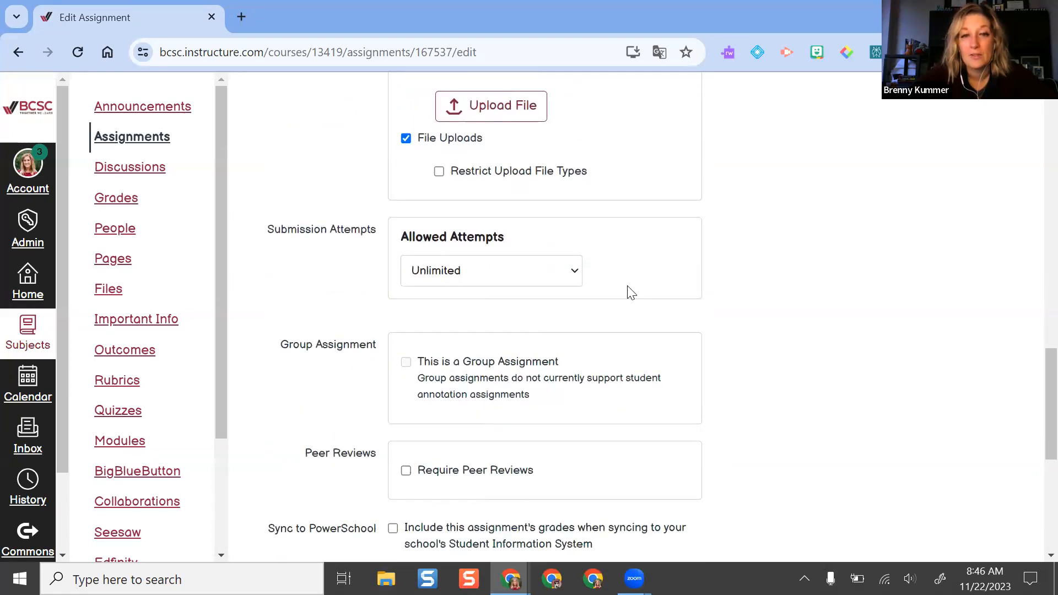
{"action": "scroll", "coordinate": [629, 293], "scroll_direction": "down", "scroll_amount": 1}
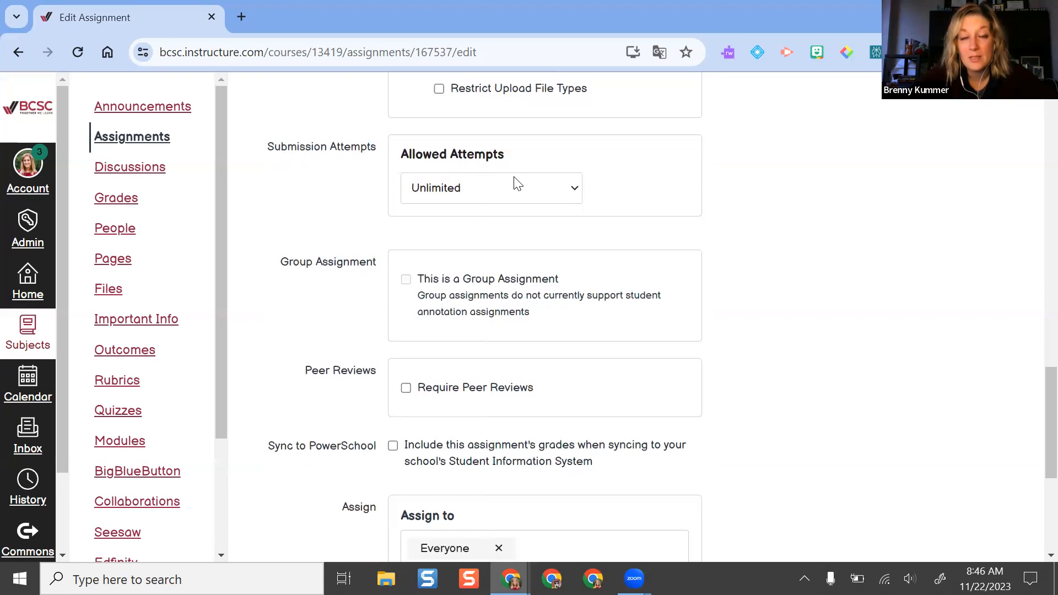
{"action": "scroll", "coordinate": [513, 217], "scroll_direction": "down", "scroll_amount": 3}
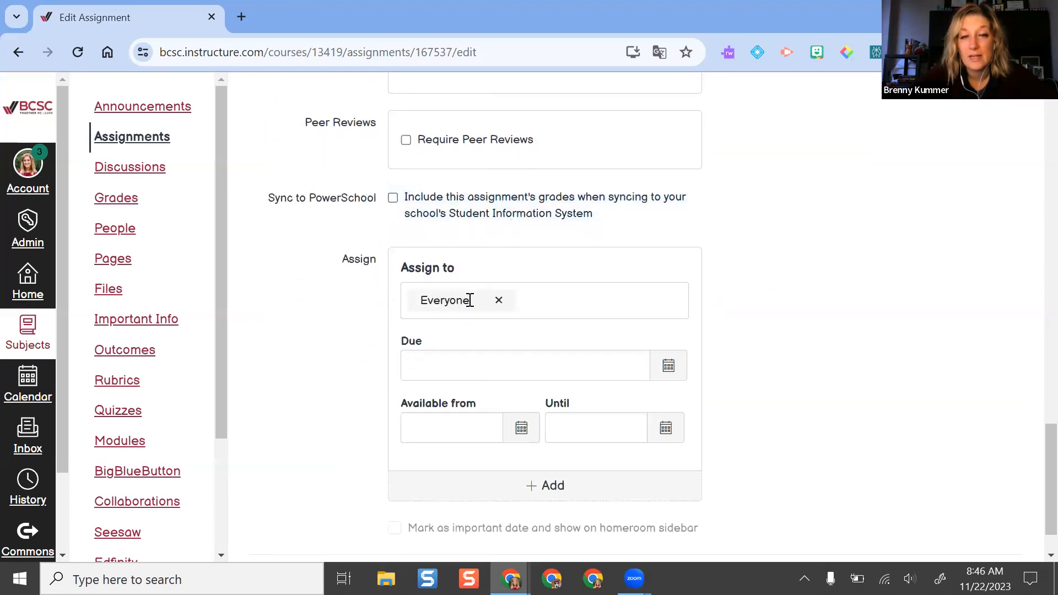
{"action": "scroll", "coordinate": [626, 279], "scroll_direction": "down", "scroll_amount": 1}
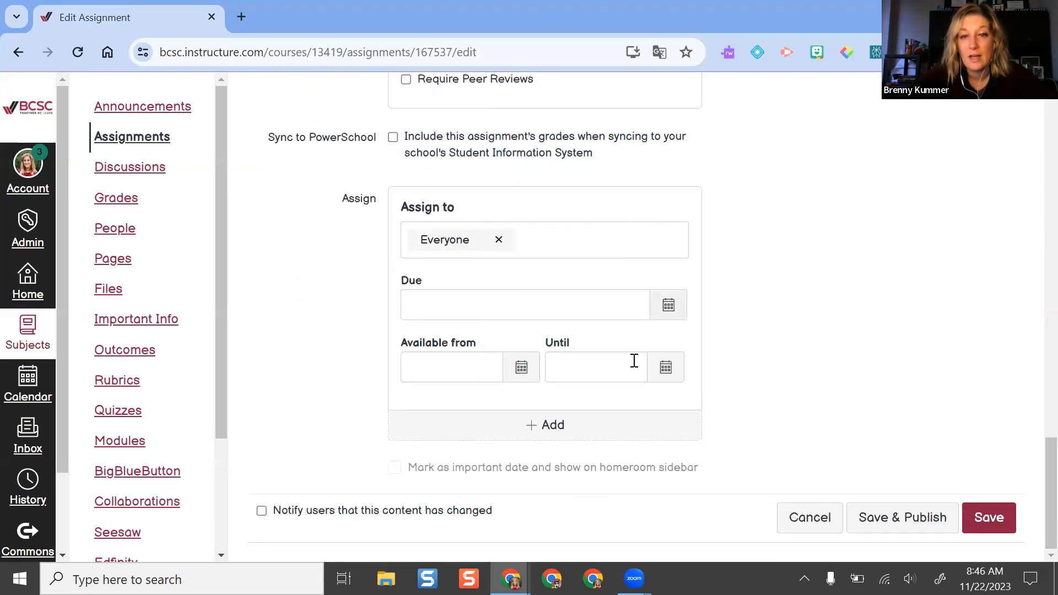
{"action": "left_click", "coordinate": [670, 306]}
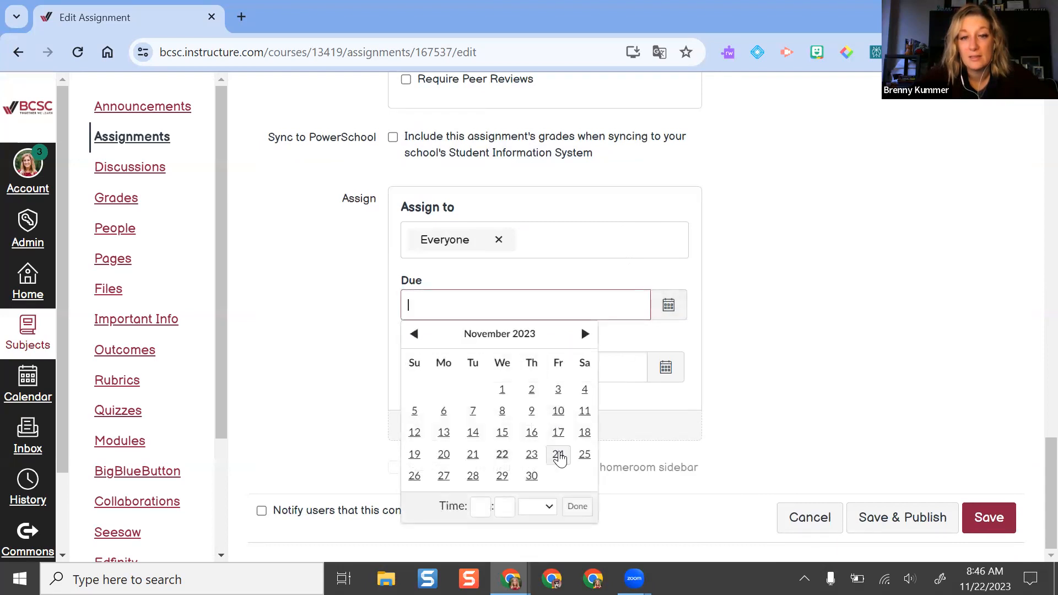
{"action": "left_click", "coordinate": [558, 455]}
{"action": "left_click", "coordinate": [896, 338]}
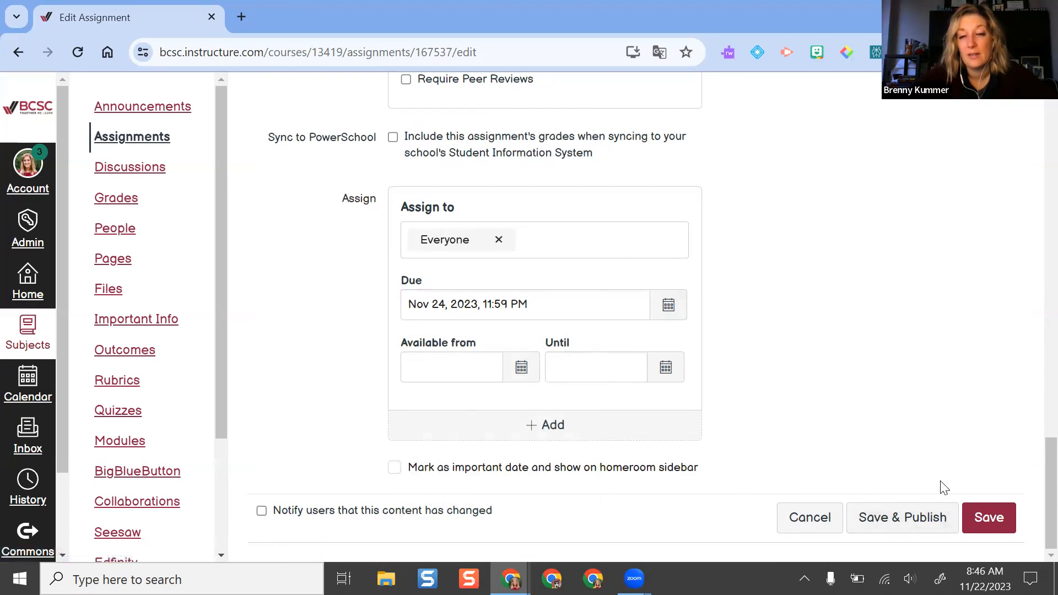
- Remove Student Annotation from the online entry options, and save and publish the assignment
{"action": "left_click", "coordinate": [901, 518]}
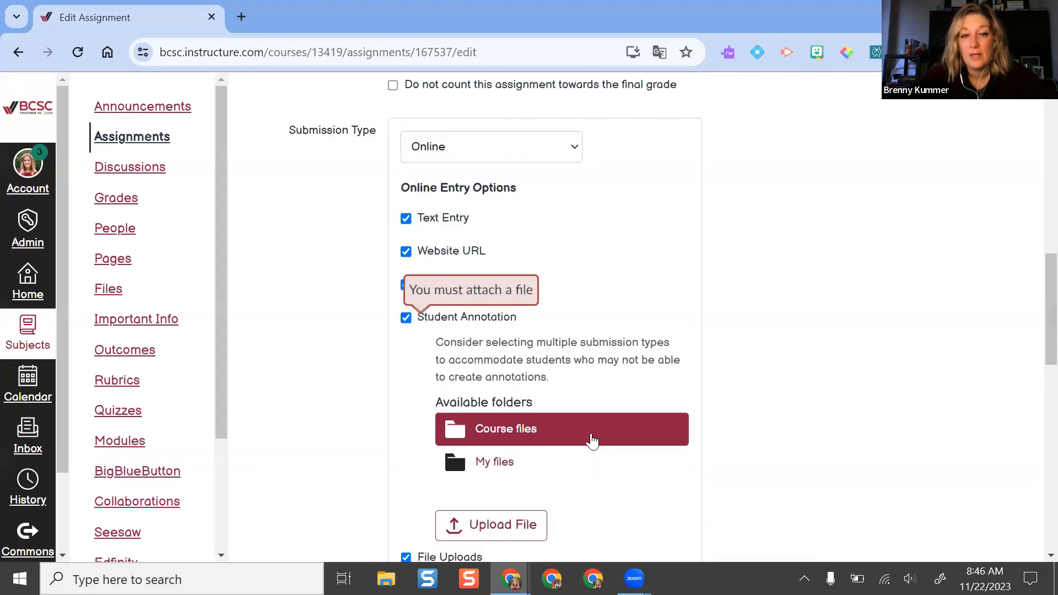
{"action": "scroll", "coordinate": [591, 441], "scroll_direction": "down", "scroll_amount": 3}
{"action": "left_click", "coordinate": [406, 148]}
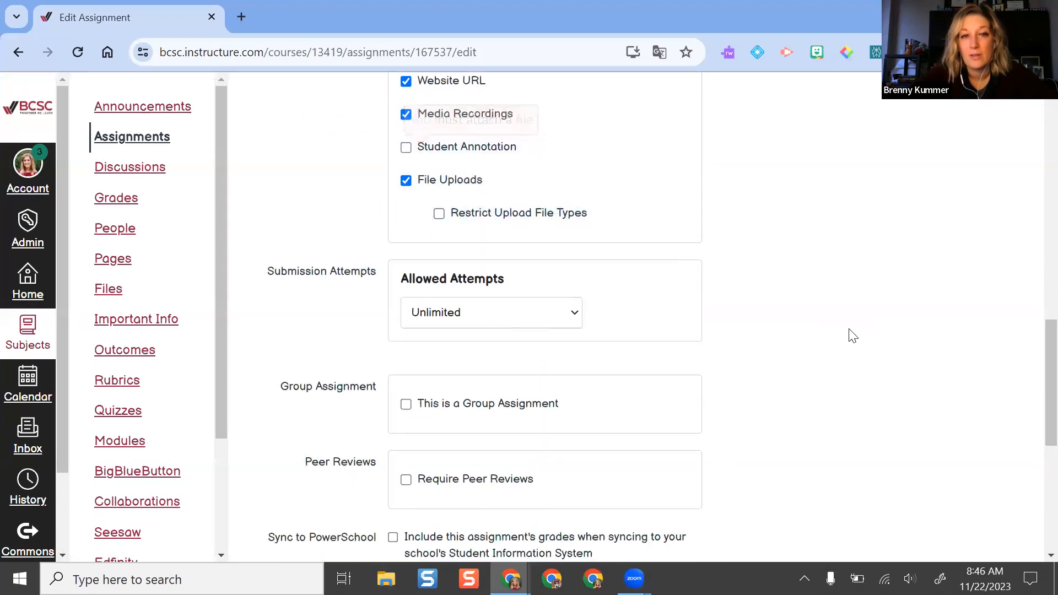
{"action": "scroll", "coordinate": [853, 337], "scroll_direction": "down", "scroll_amount": 7}
{"action": "left_click", "coordinate": [886, 523]}
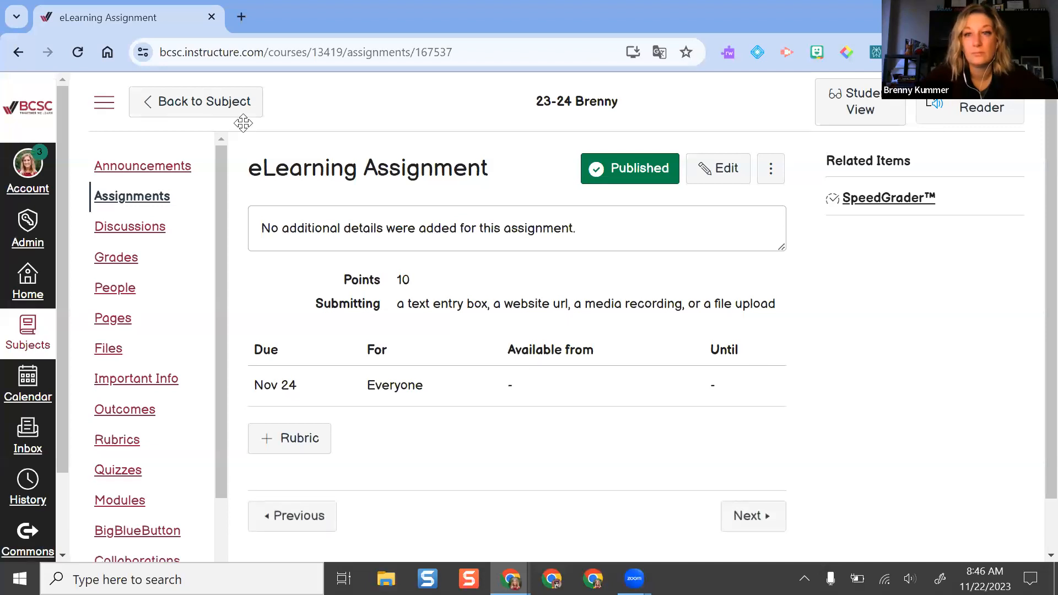
- Preview the published assignment in Student View and start it to examine the submission options offered to students
{"action": "scroll", "coordinate": [934, 247], "scroll_direction": "down", "scroll_amount": 1}
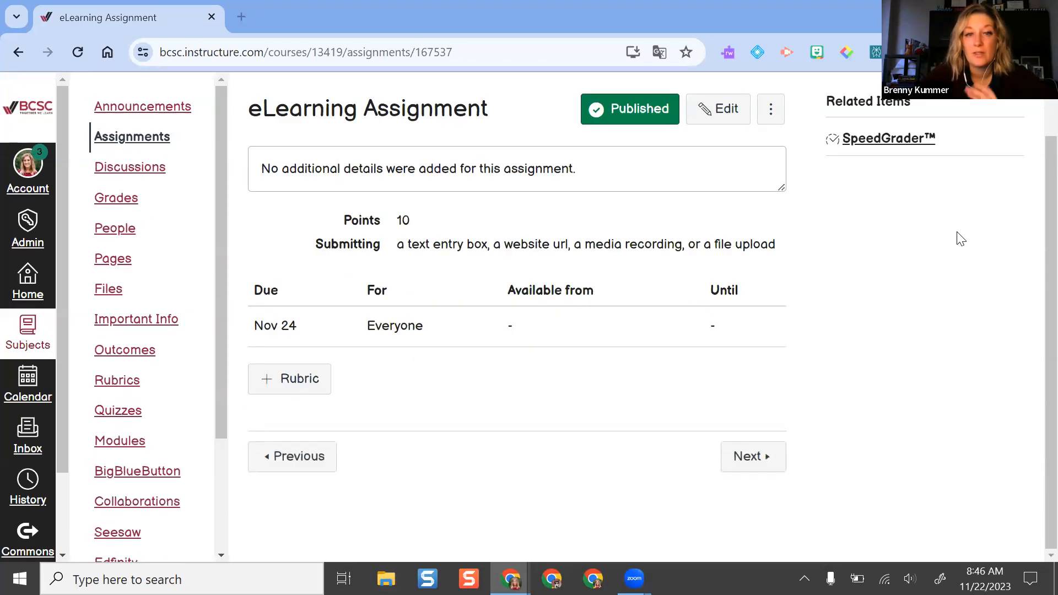
{"action": "scroll", "coordinate": [957, 237], "scroll_direction": "up", "scroll_amount": 1}
{"action": "left_click", "coordinate": [855, 104]}
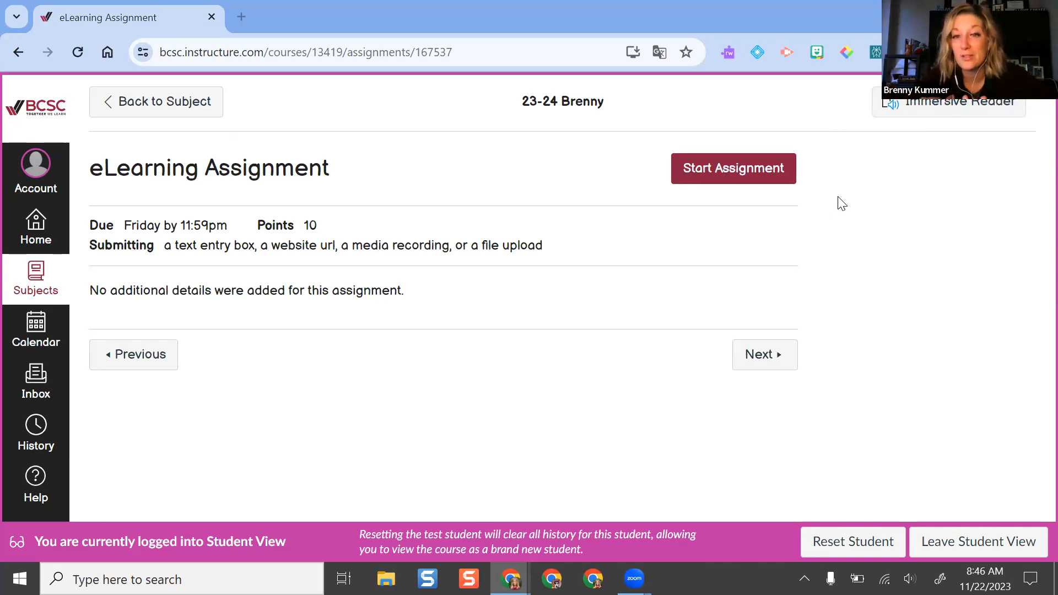
{"action": "left_click", "coordinate": [722, 178]}
{"action": "scroll", "coordinate": [722, 178], "scroll_direction": "down", "scroll_amount": 1}
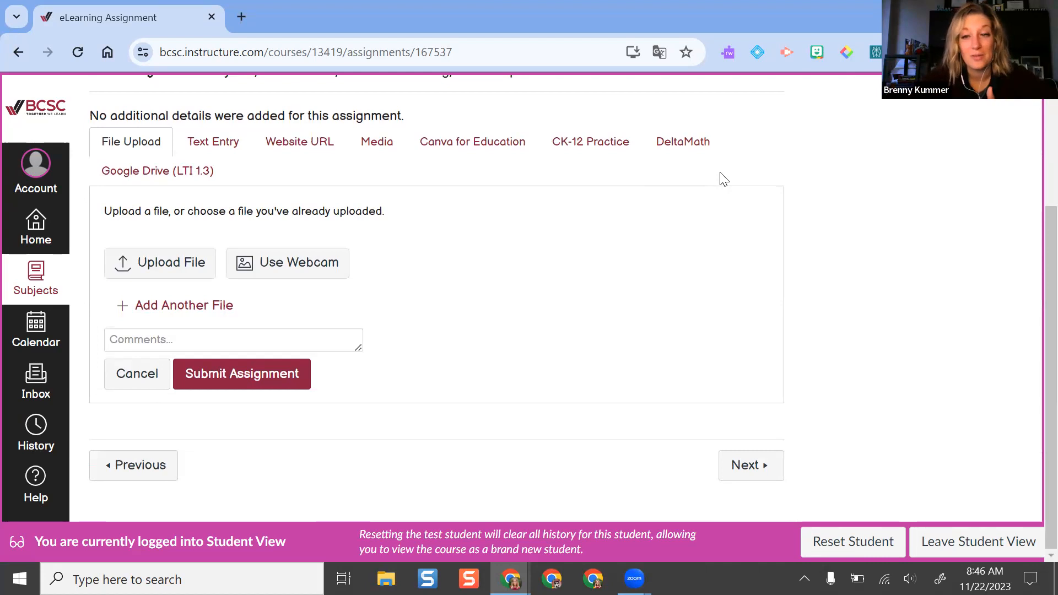
{"action": "scroll", "coordinate": [269, 219], "scroll_direction": "up", "scroll_amount": 3}
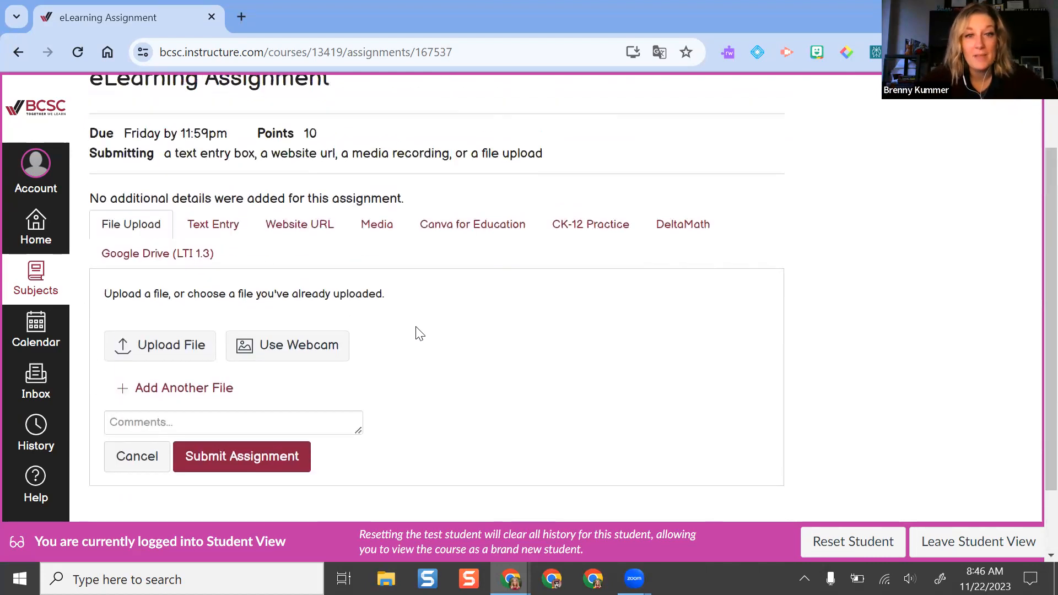
{"action": "scroll", "coordinate": [550, 296], "scroll_direction": "down", "scroll_amount": 2}
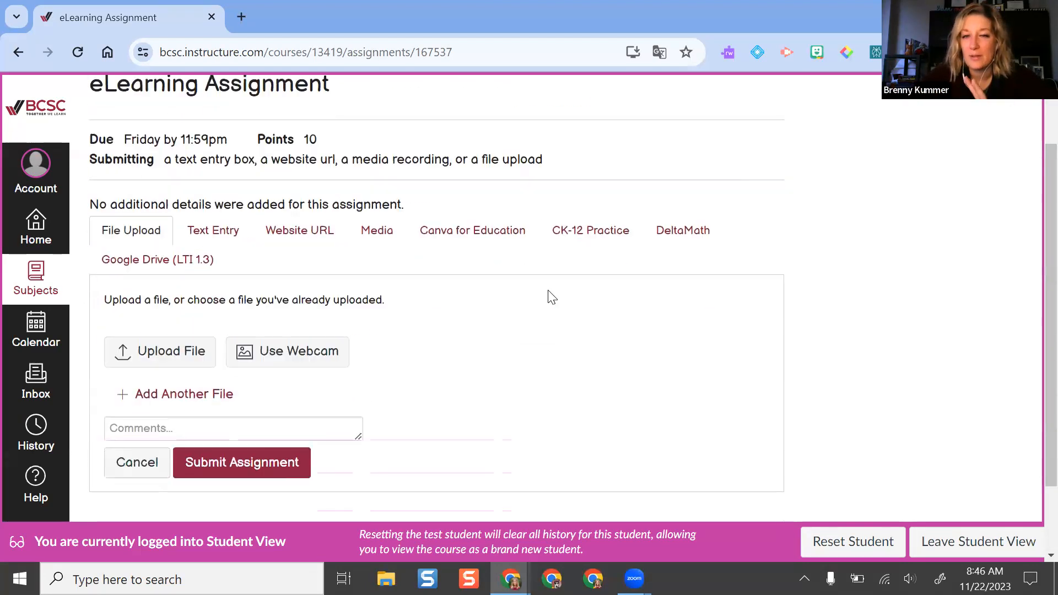
- Examine the assignment's Text Entry, File Upload and Google Drive submission forms, including the text editor's additional tools and the comment field
{"action": "scroll", "coordinate": [208, 268], "scroll_direction": "up", "scroll_amount": 2}
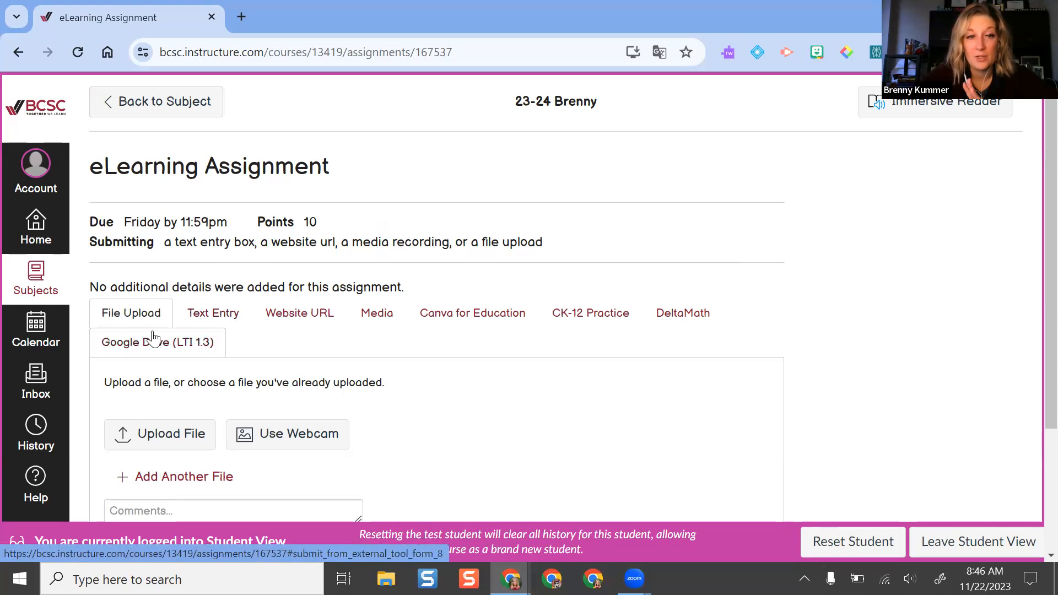
{"action": "left_click", "coordinate": [228, 325]}
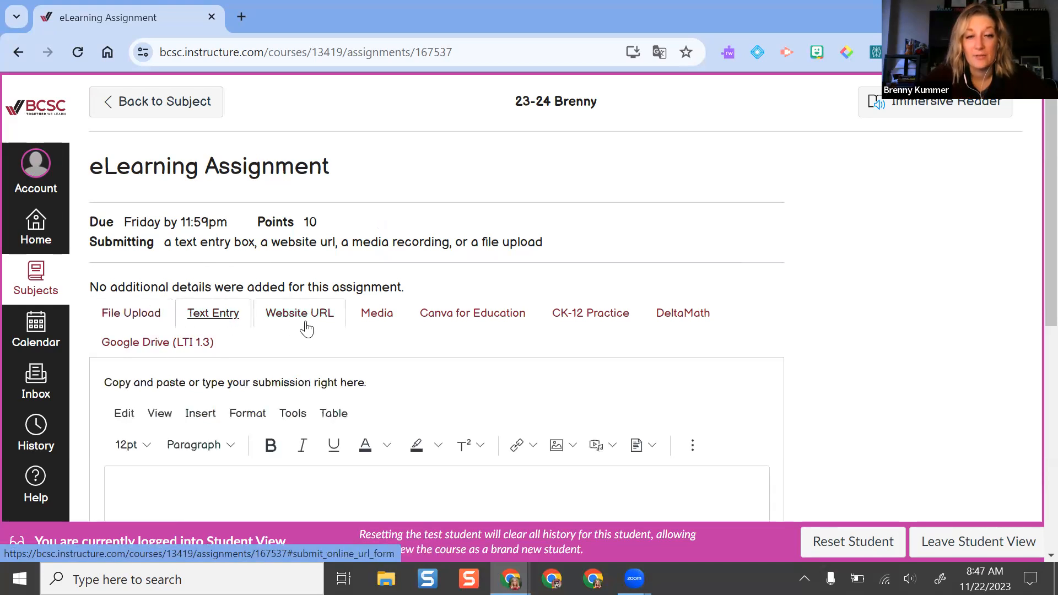
{"action": "scroll", "coordinate": [304, 316], "scroll_direction": "down", "scroll_amount": 4}
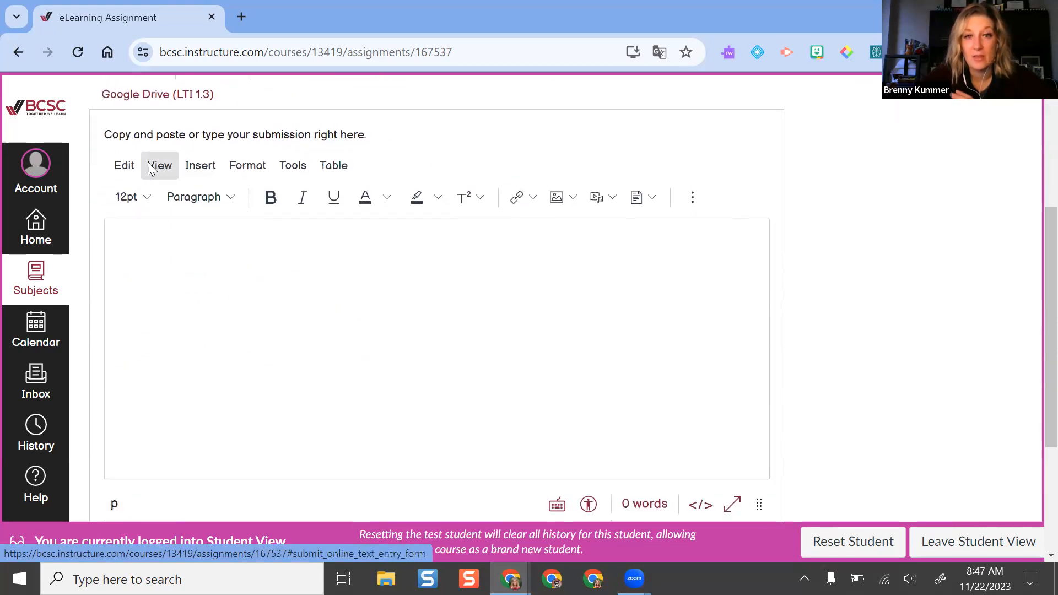
{"action": "scroll", "coordinate": [221, 315], "scroll_direction": "up", "scroll_amount": 4}
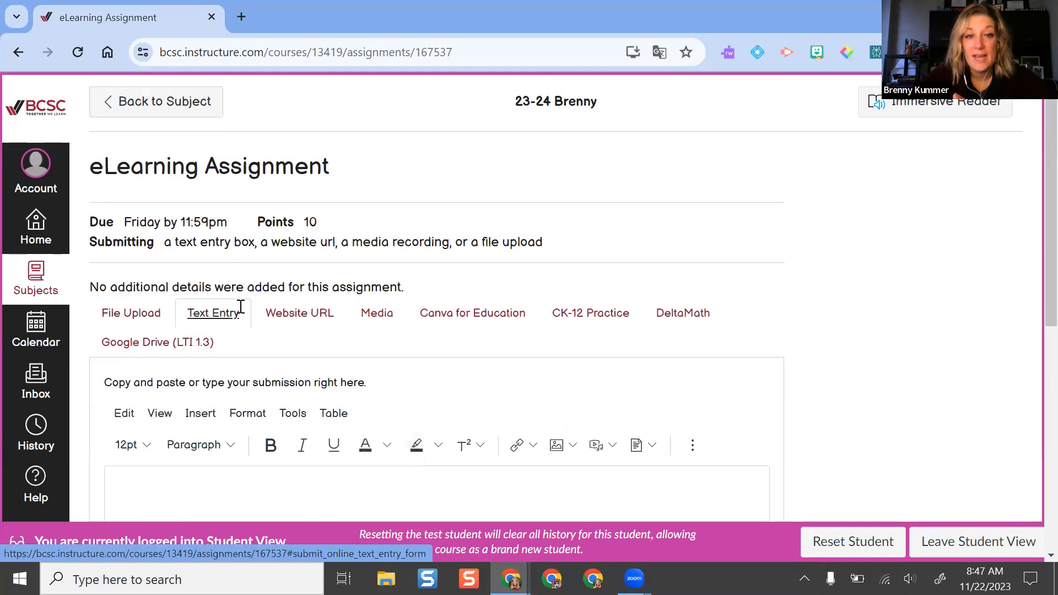
{"action": "scroll", "coordinate": [567, 327], "scroll_direction": "down", "scroll_amount": 3}
{"action": "left_click", "coordinate": [693, 280]}
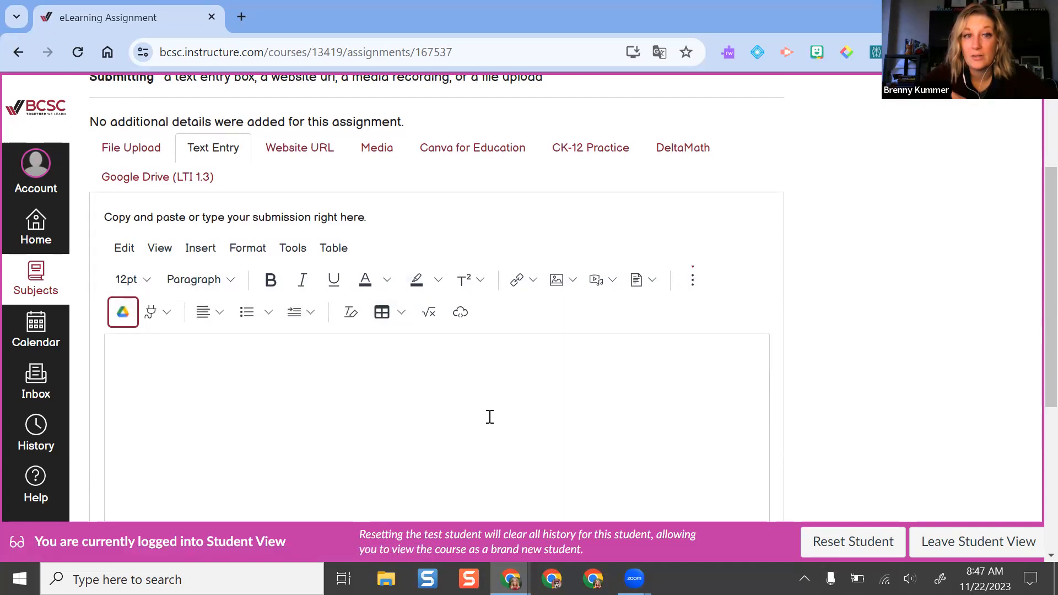
{"action": "left_click", "coordinate": [150, 148]}
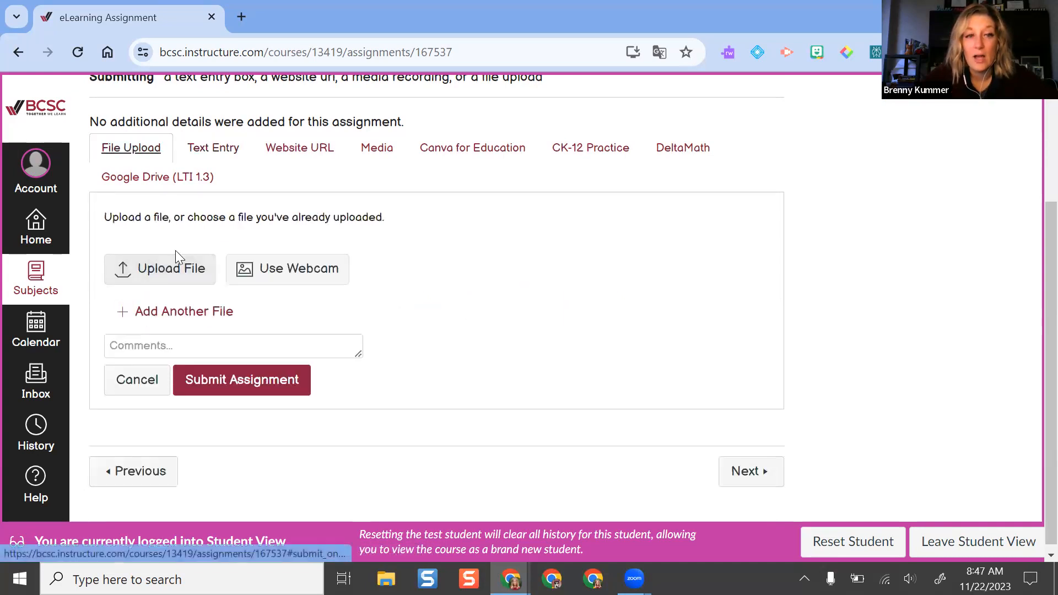
{"action": "left_click", "coordinate": [196, 343]}
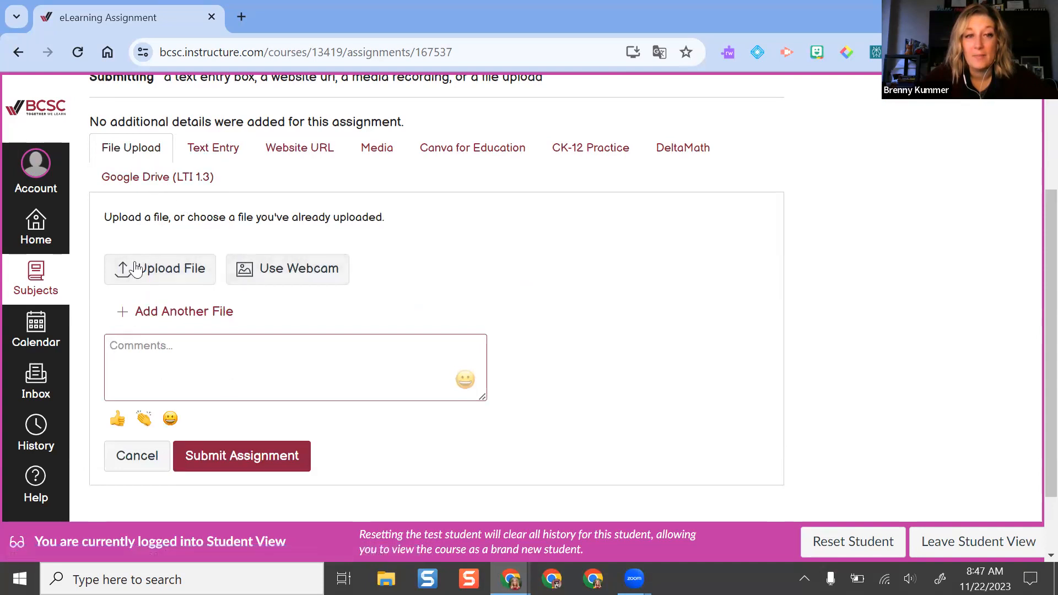
{"action": "left_click", "coordinate": [191, 178]}
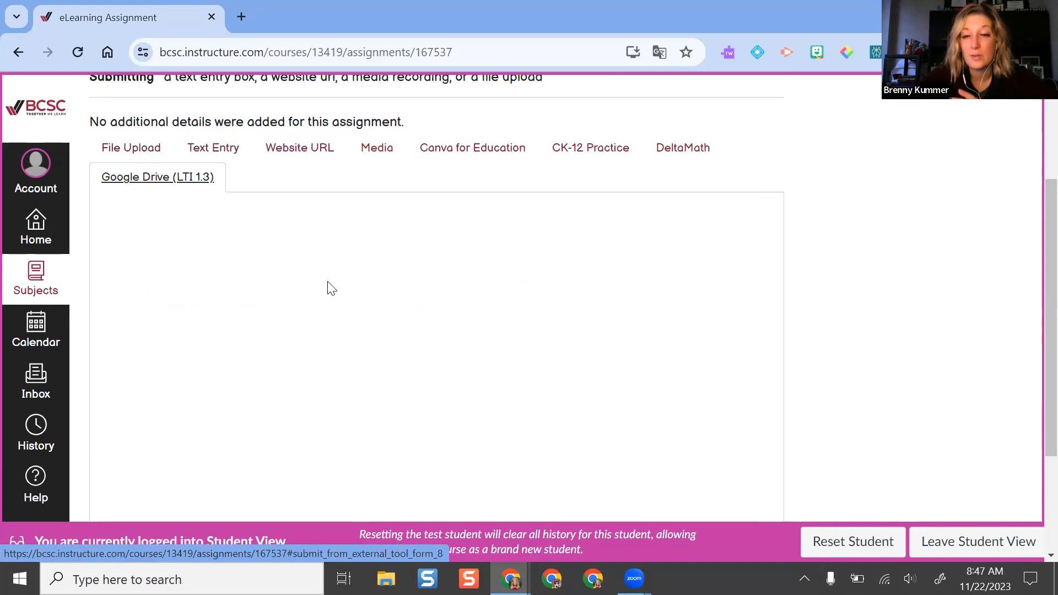
- Examine the assignment's Website URL, Media, Canva for Education and CK-12 Practice submission forms
{"action": "left_click", "coordinate": [228, 148]}
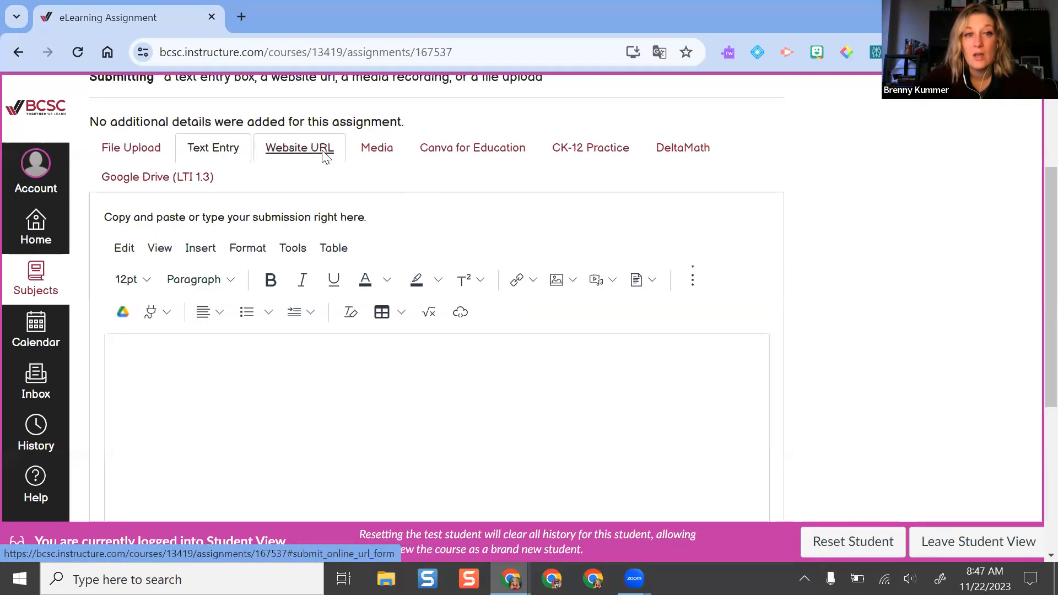
{"action": "left_click", "coordinate": [299, 148]}
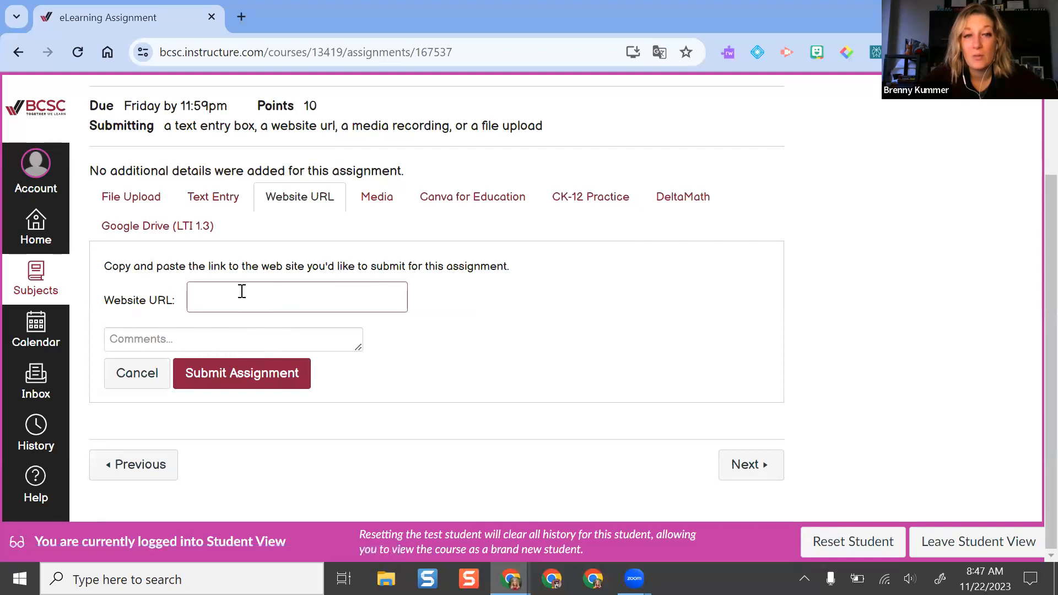
{"action": "left_click", "coordinate": [396, 201]}
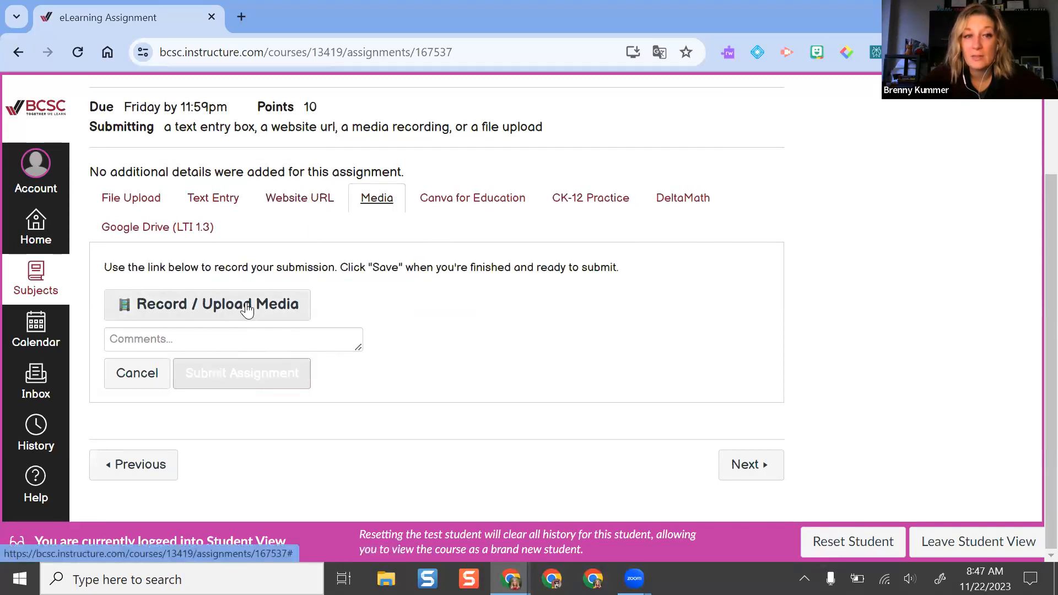
{"action": "left_click", "coordinate": [483, 202]}
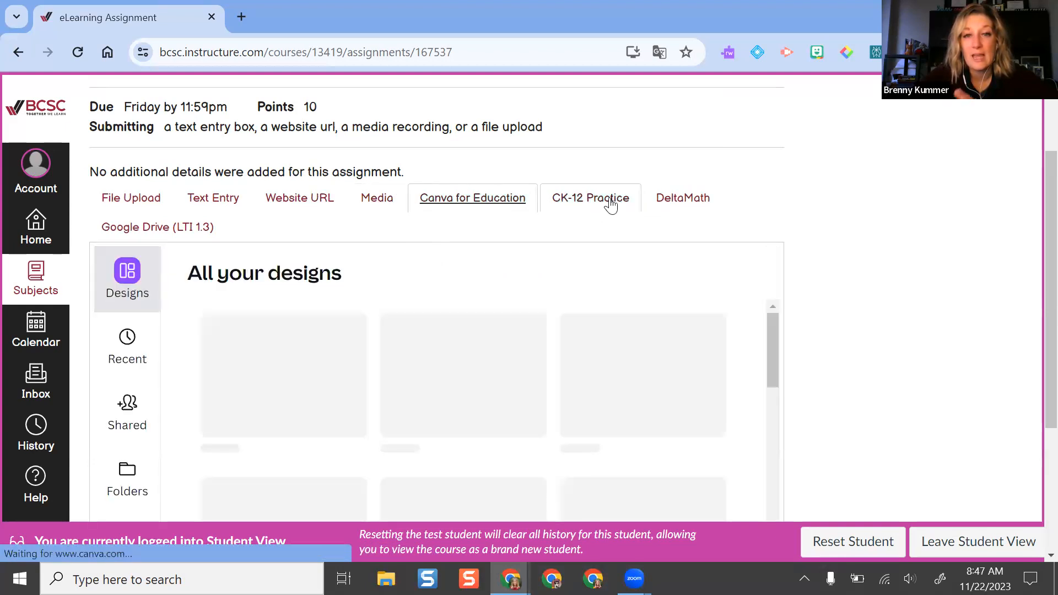
{"action": "left_click", "coordinate": [629, 197]}
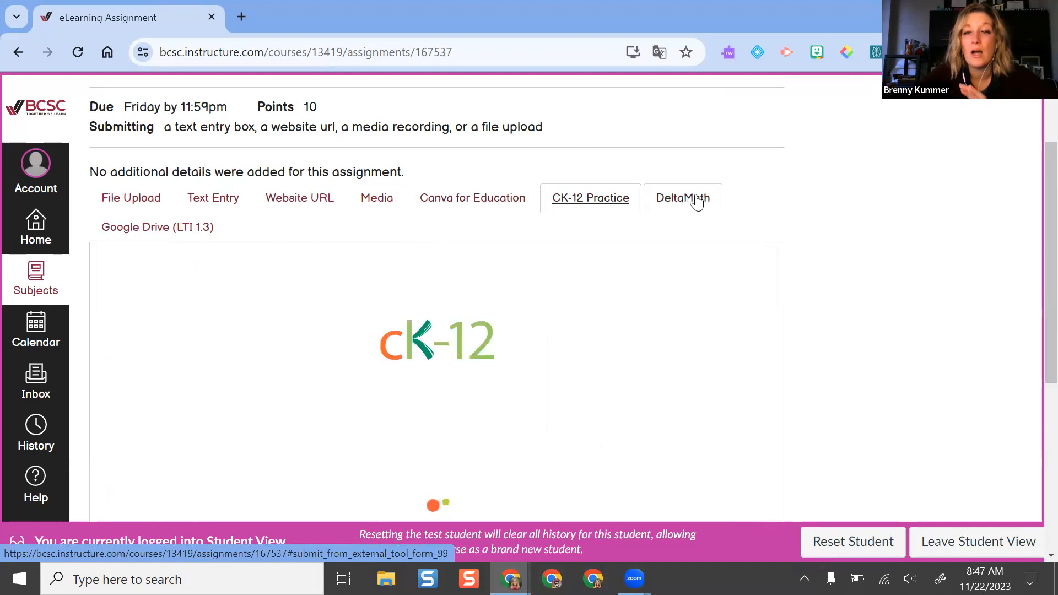
{"action": "scroll", "coordinate": [463, 392], "scroll_direction": "down", "scroll_amount": 4}
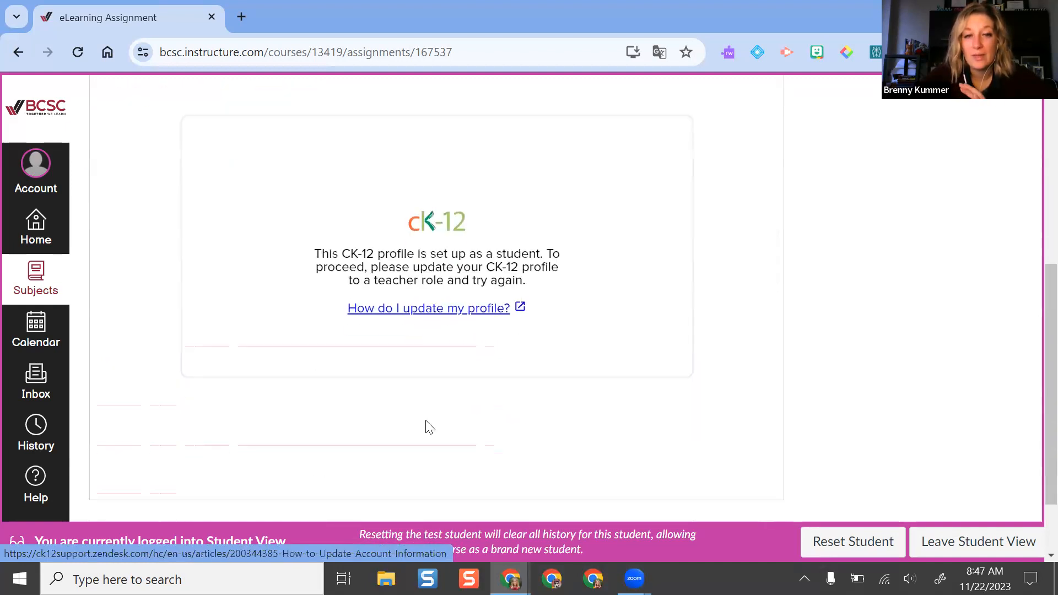
{"action": "scroll", "coordinate": [618, 337], "scroll_direction": "up", "scroll_amount": 4}
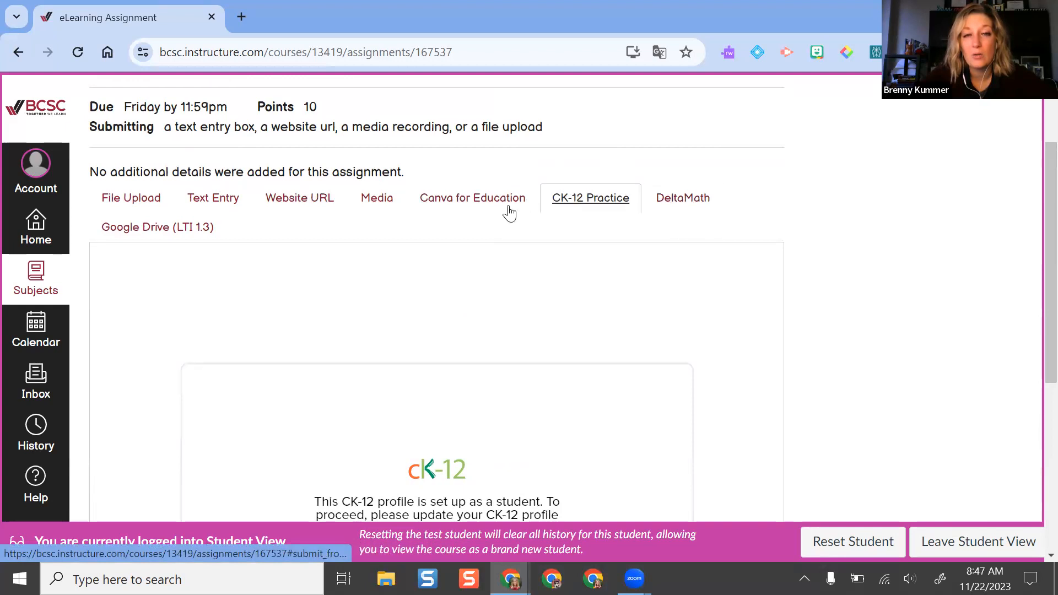
- Submit the assignment as the test student with the text entry "This is my work:!"
{"action": "left_click", "coordinate": [292, 198]}
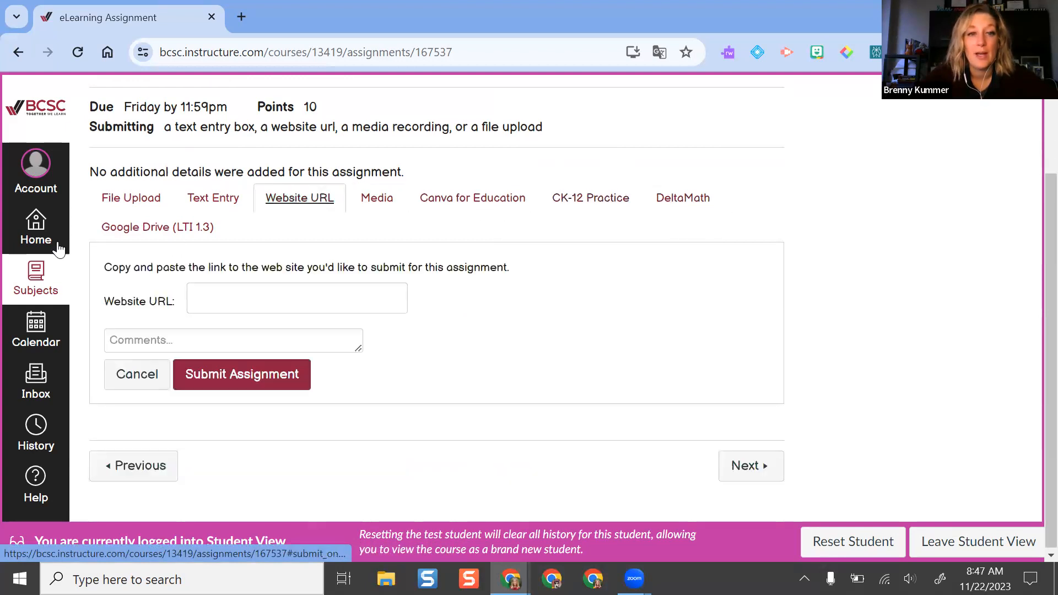
{"action": "left_click", "coordinate": [223, 205]}
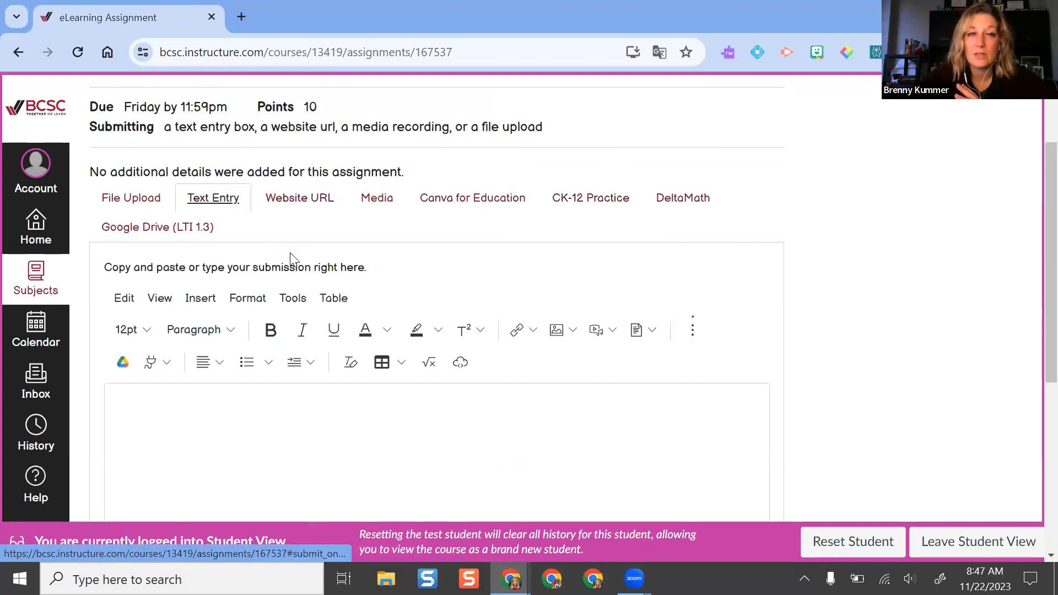
{"action": "scroll", "coordinate": [316, 259], "scroll_direction": "down", "scroll_amount": 1}
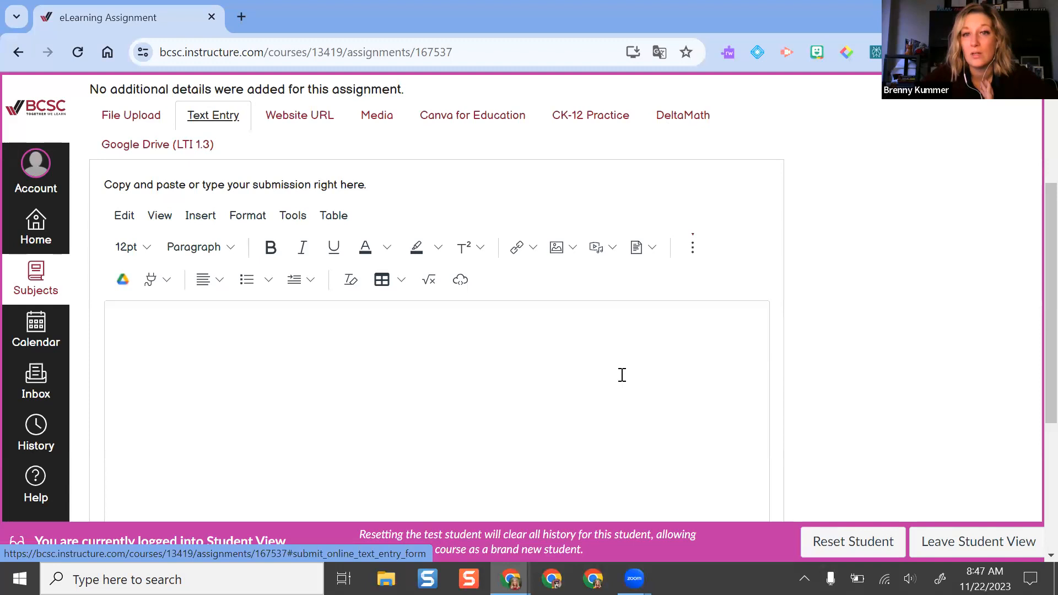
{"action": "scroll", "coordinate": [525, 303], "scroll_direction": "down", "scroll_amount": 2}
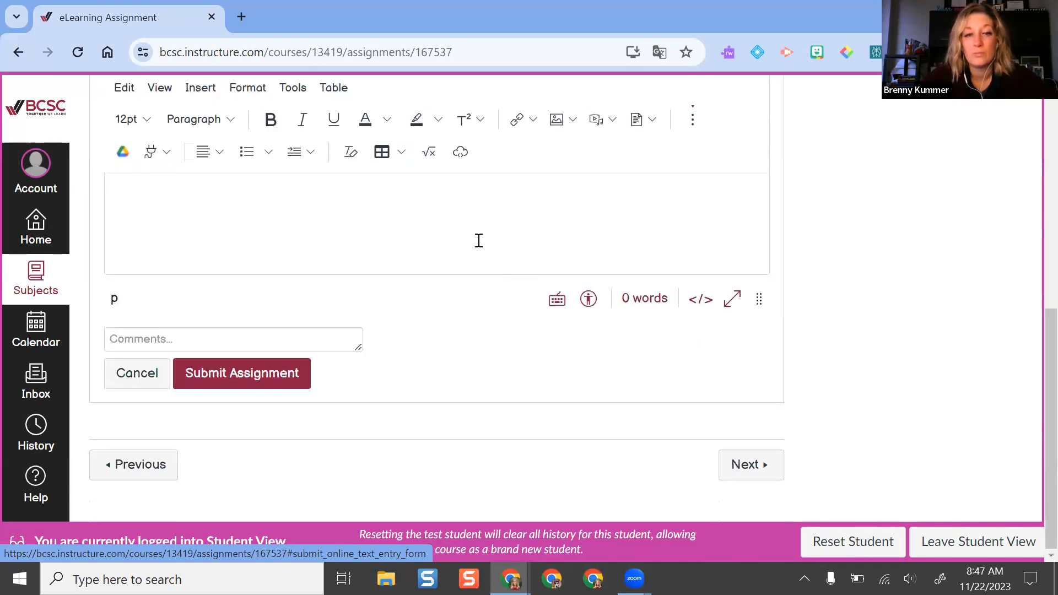
{"action": "scroll", "coordinate": [457, 214], "scroll_direction": "up", "scroll_amount": 5}
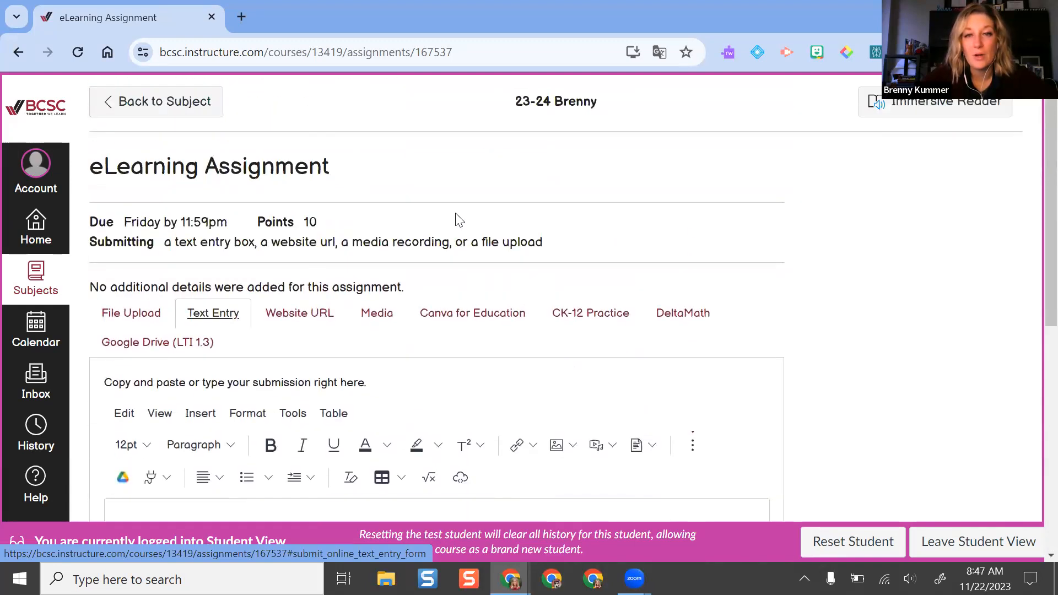
{"action": "scroll", "coordinate": [457, 218], "scroll_direction": "down", "scroll_amount": 5}
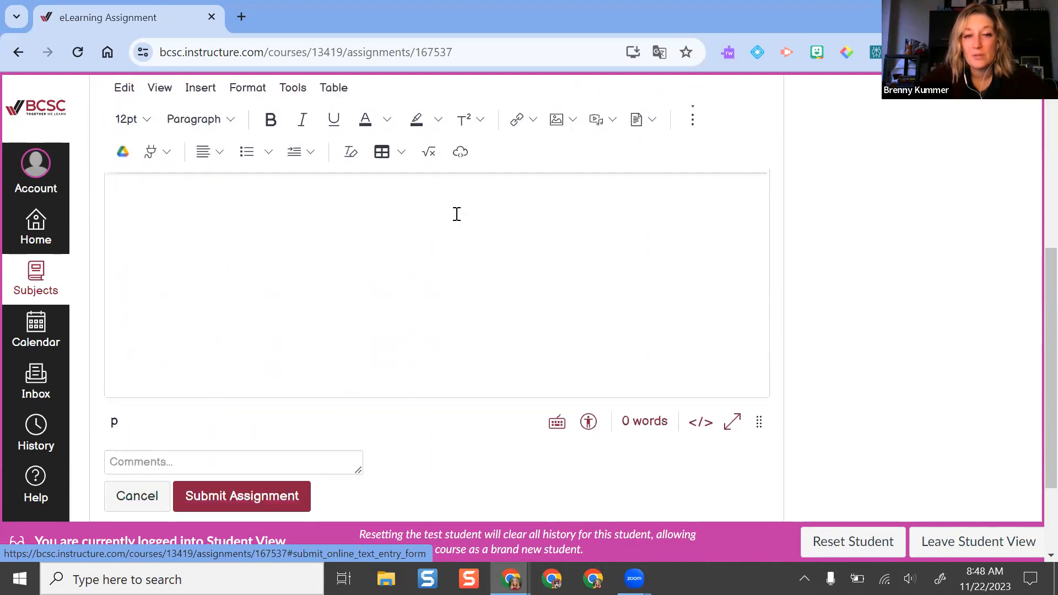
{"action": "scroll", "coordinate": [452, 223], "scroll_direction": "down", "scroll_amount": 2}
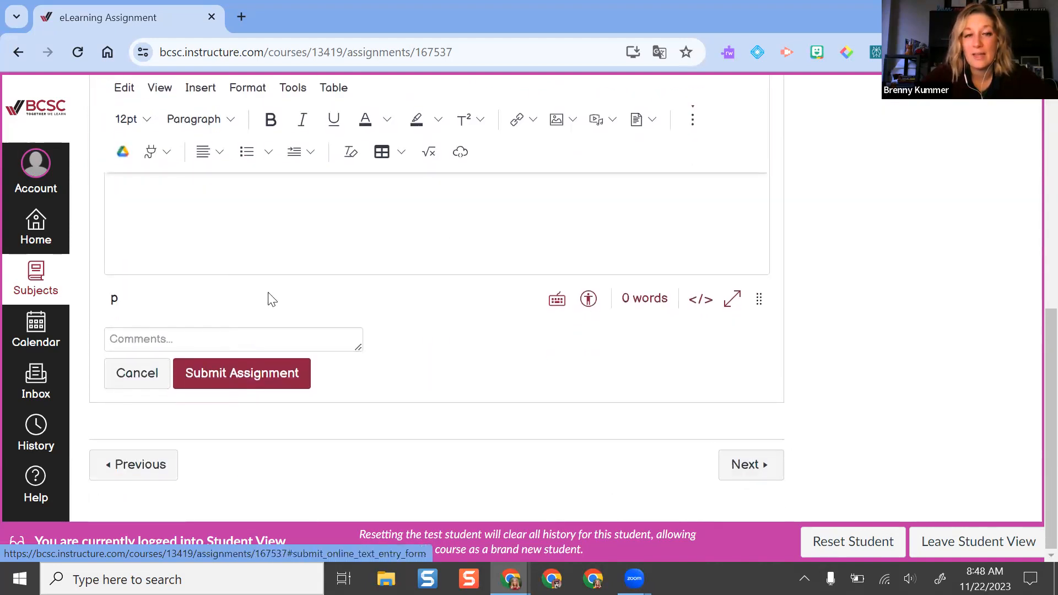
{"action": "left_click", "coordinate": [345, 230]}
{"action": "scroll", "coordinate": [266, 380], "scroll_direction": "up", "scroll_amount": 2}
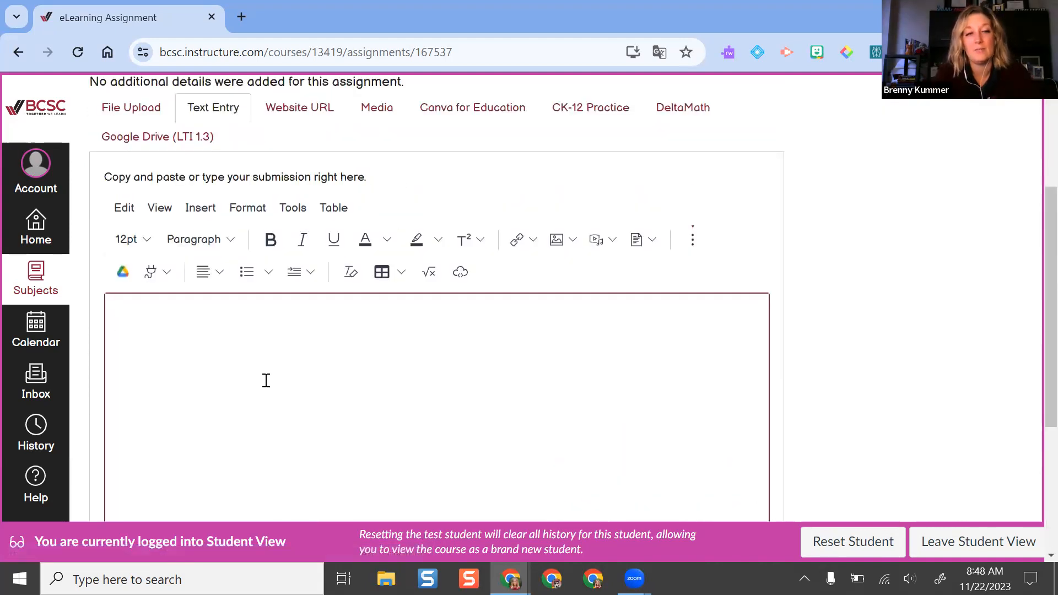
{"action": "type", "text": "This is my work!"}
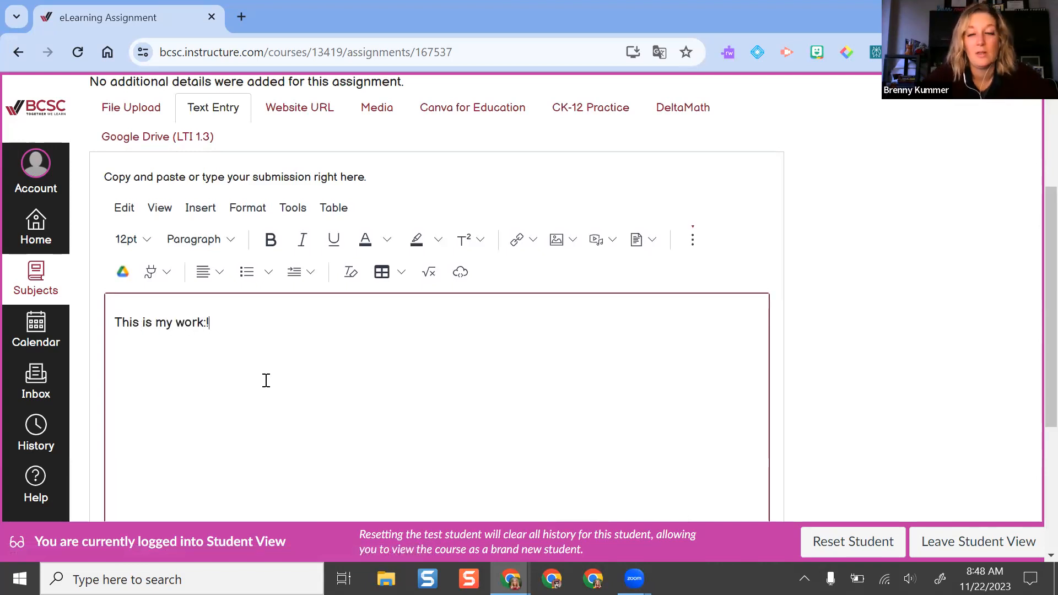
{"action": "scroll", "coordinate": [270, 375], "scroll_direction": "down", "scroll_amount": 2}
{"action": "left_click", "coordinate": [276, 456]}
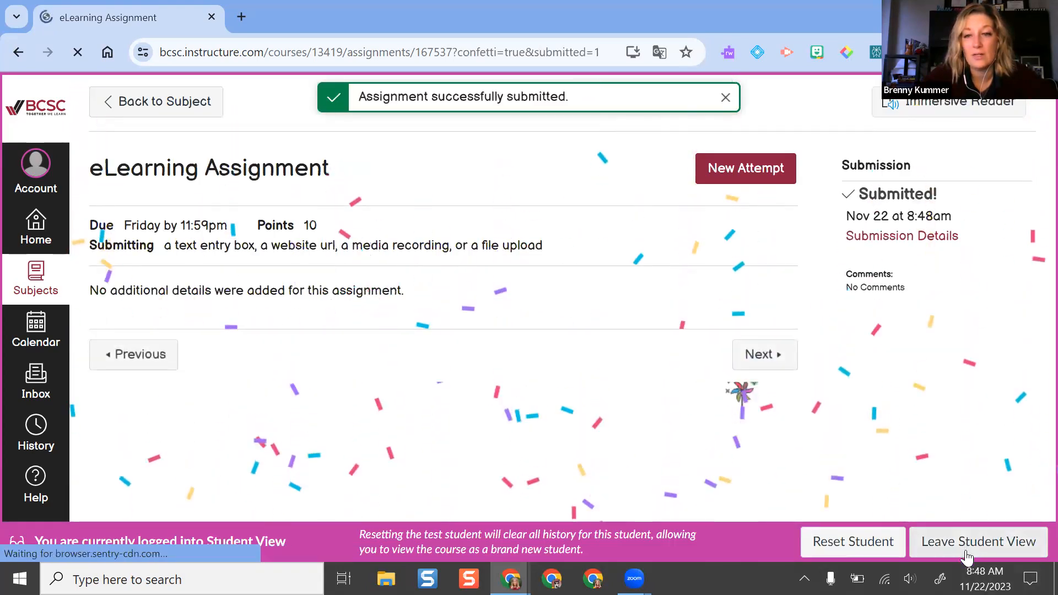
- Leave Student View and open the test submission in SpeedGrader with a wider grading pane
{"action": "left_click", "coordinate": [998, 546]}
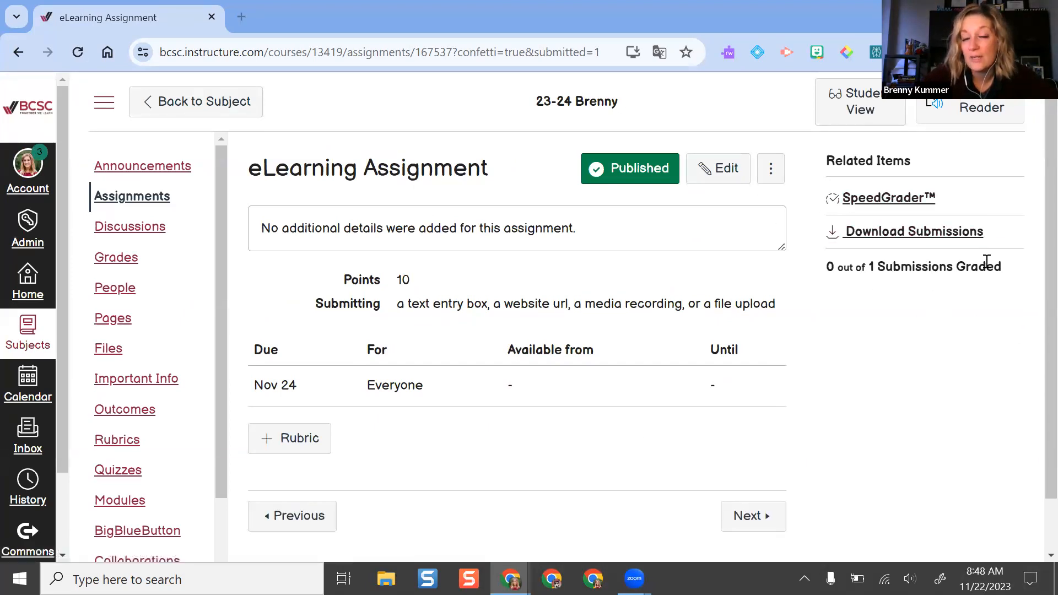
{"action": "left_click", "coordinate": [907, 198]}
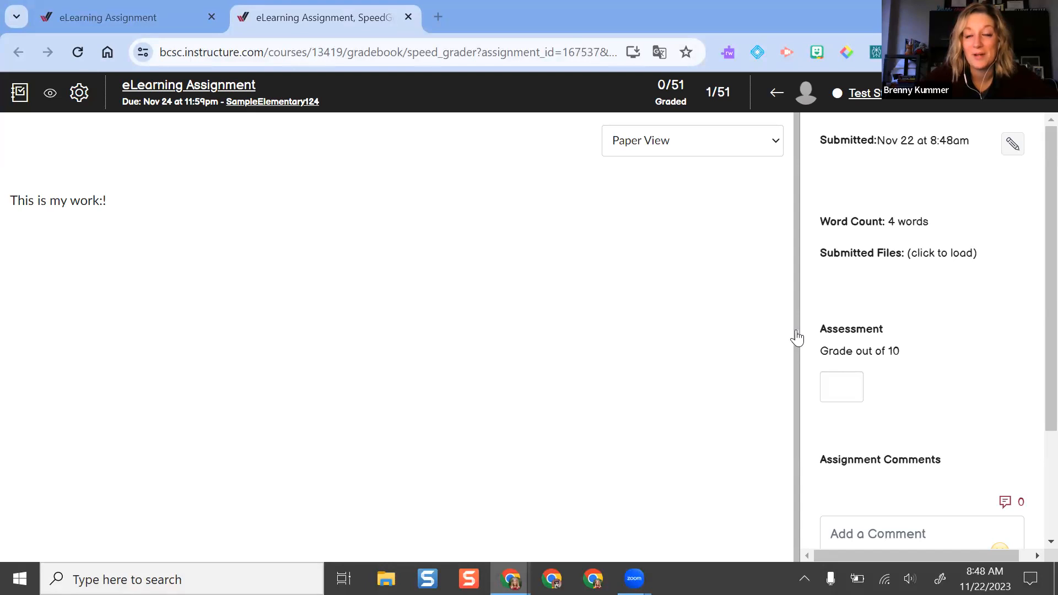
{"action": "left_click_drag", "start_coordinate": [799, 354], "coordinate": [586, 337]}
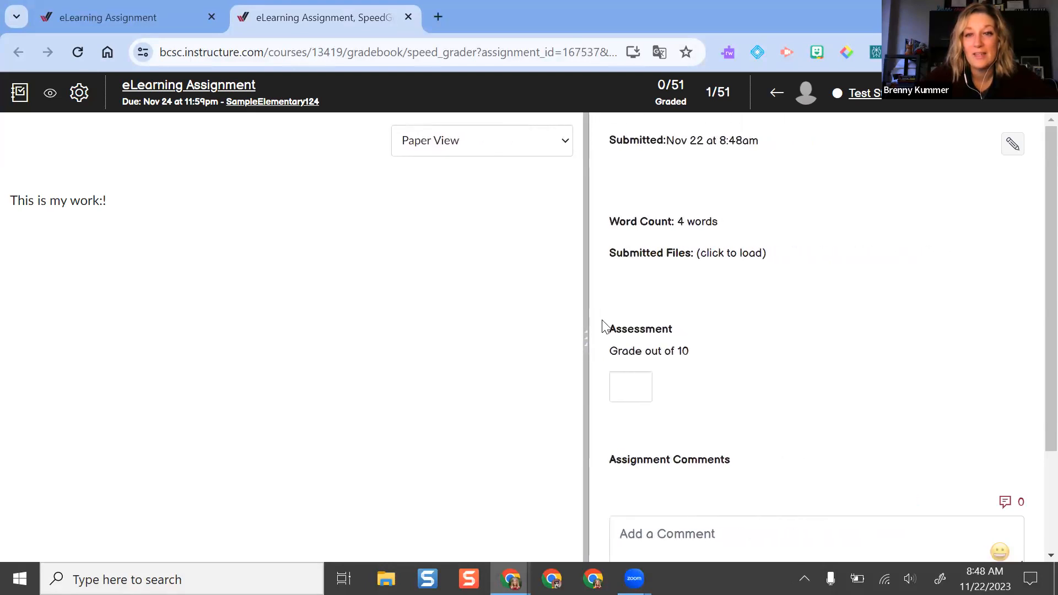
- Examine SpeedGrader's grade field, assignment comment box and student list for the submission
{"action": "scroll", "coordinate": [692, 254], "scroll_direction": "down", "scroll_amount": 2}
{"action": "left_click", "coordinate": [643, 249]}
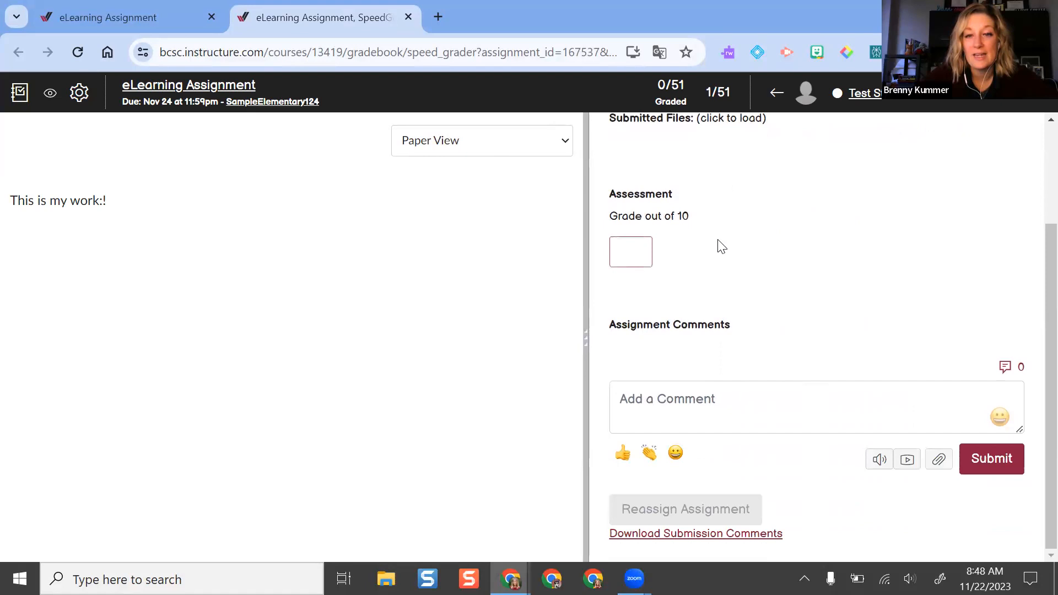
{"action": "left_click", "coordinate": [669, 403]}
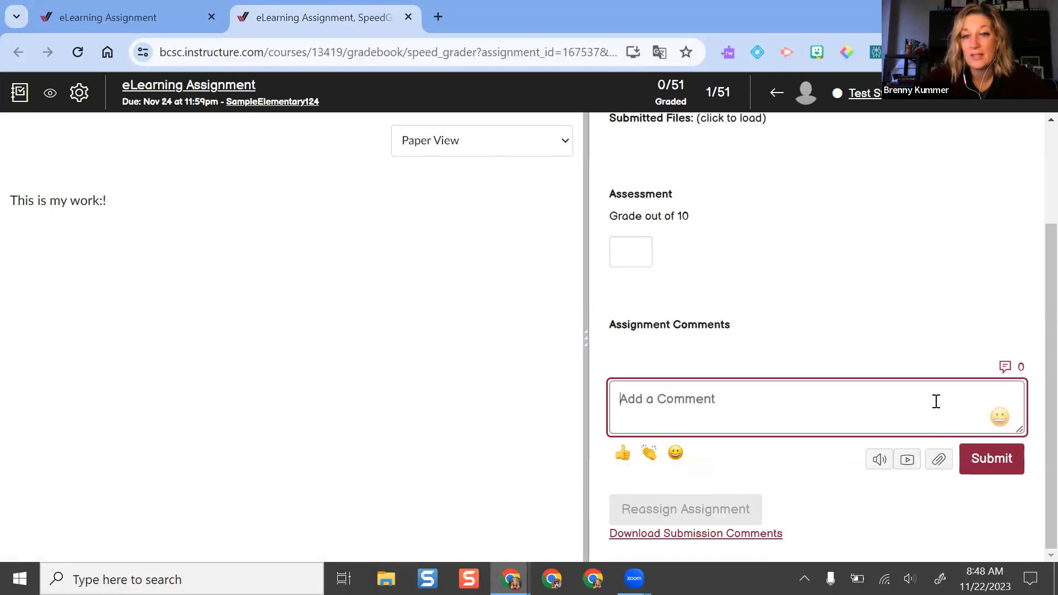
{"action": "scroll", "coordinate": [770, 390], "scroll_direction": "up", "scroll_amount": 2}
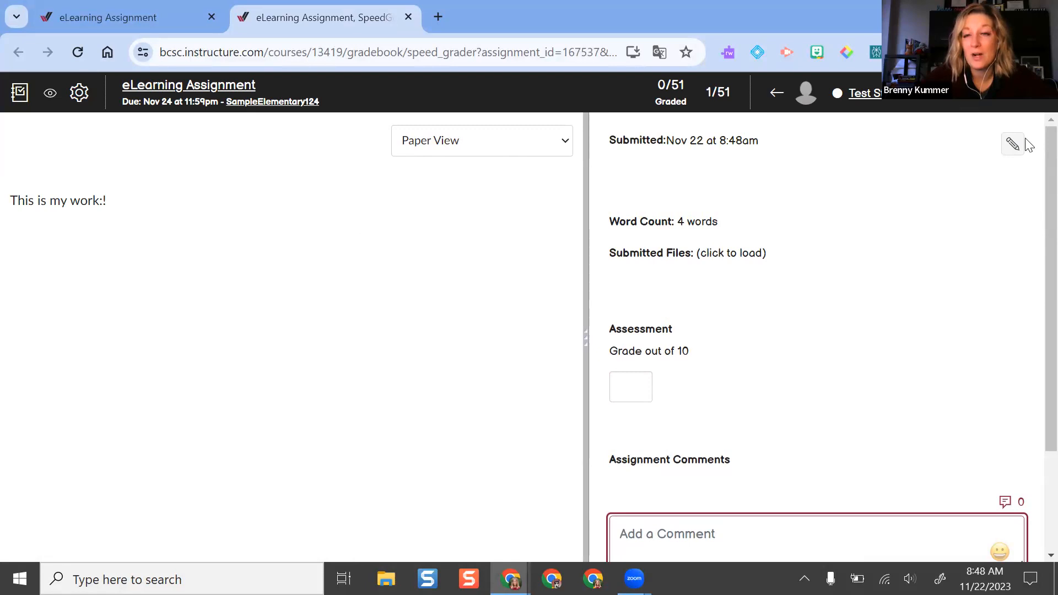
{"action": "left_click", "coordinate": [1010, 94]}
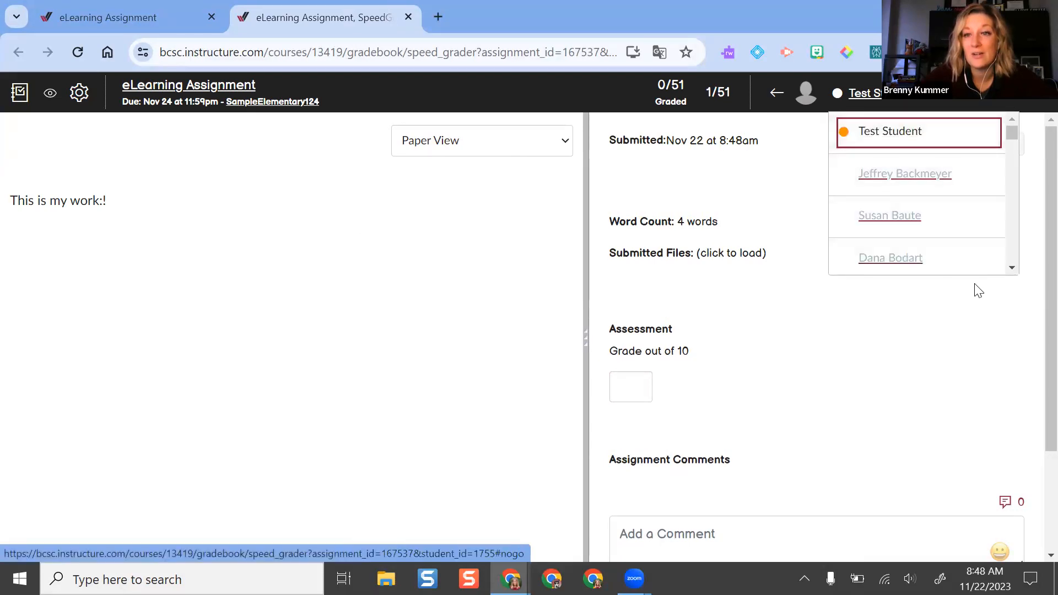
{"action": "left_click", "coordinate": [787, 168]}
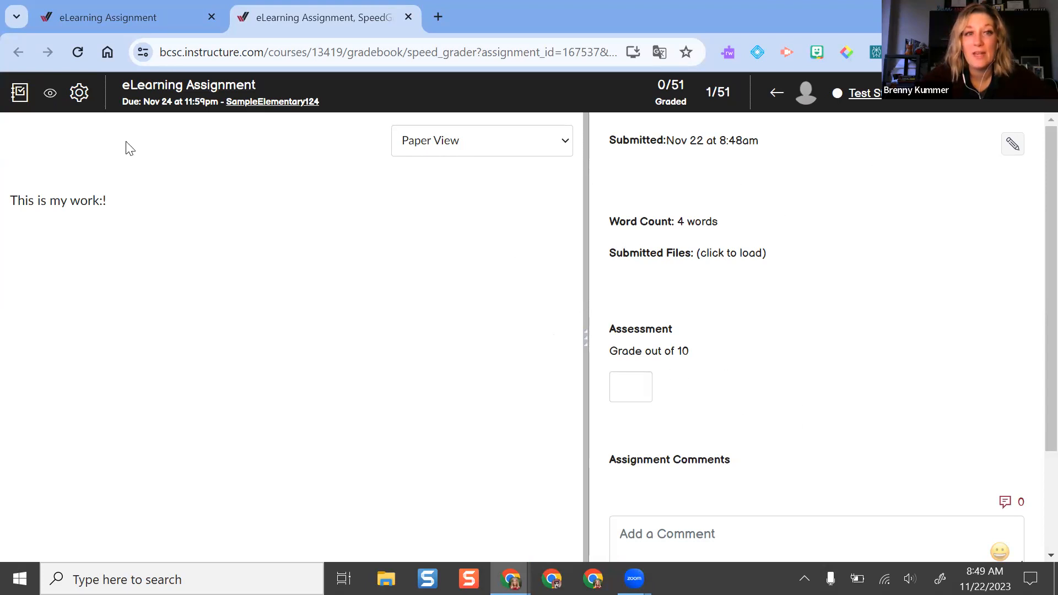
- Return to the eLearning Assignment page and close SpeedGrader
{"action": "left_click", "coordinate": [54, 22]}
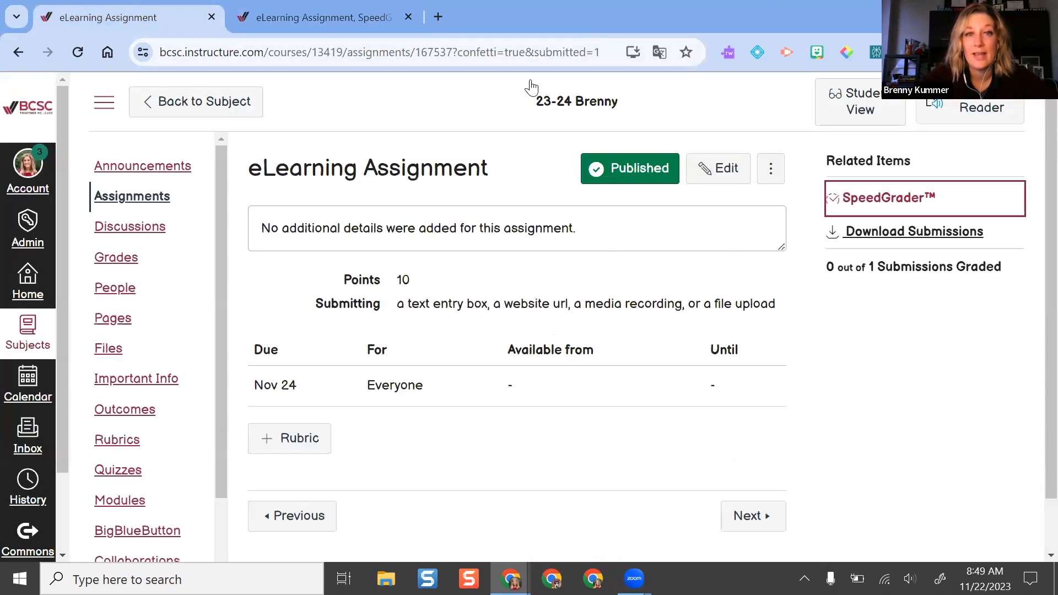
{"action": "left_click", "coordinate": [409, 17]}
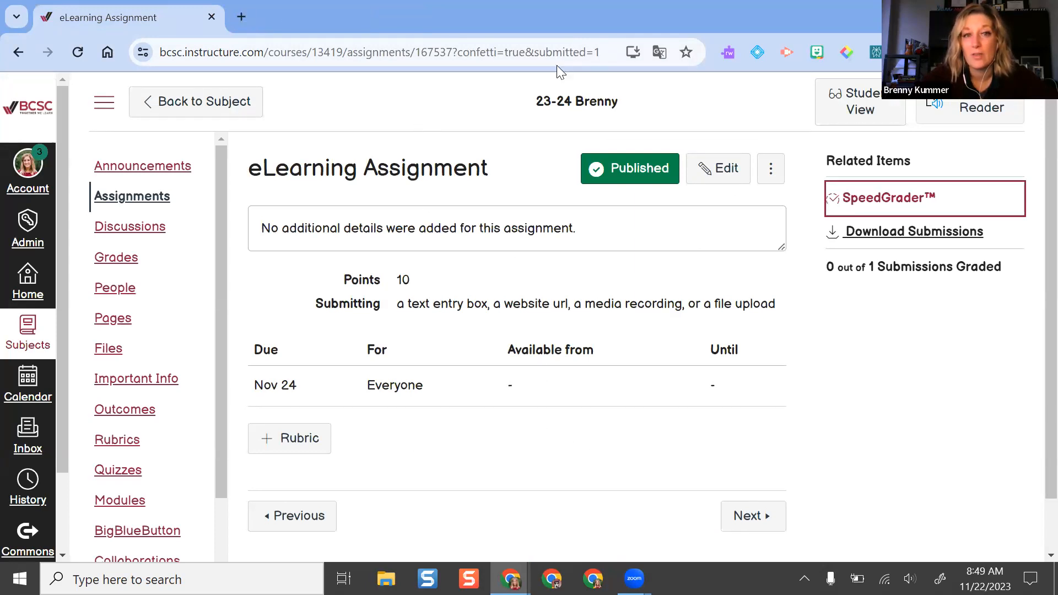
{"action": "left_click", "coordinate": [700, 415]}
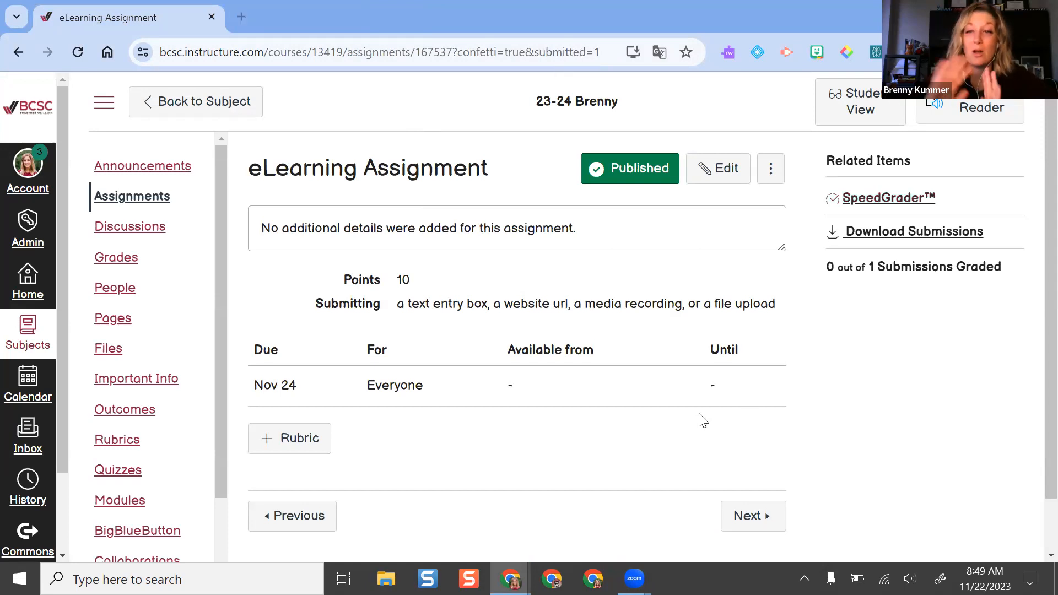